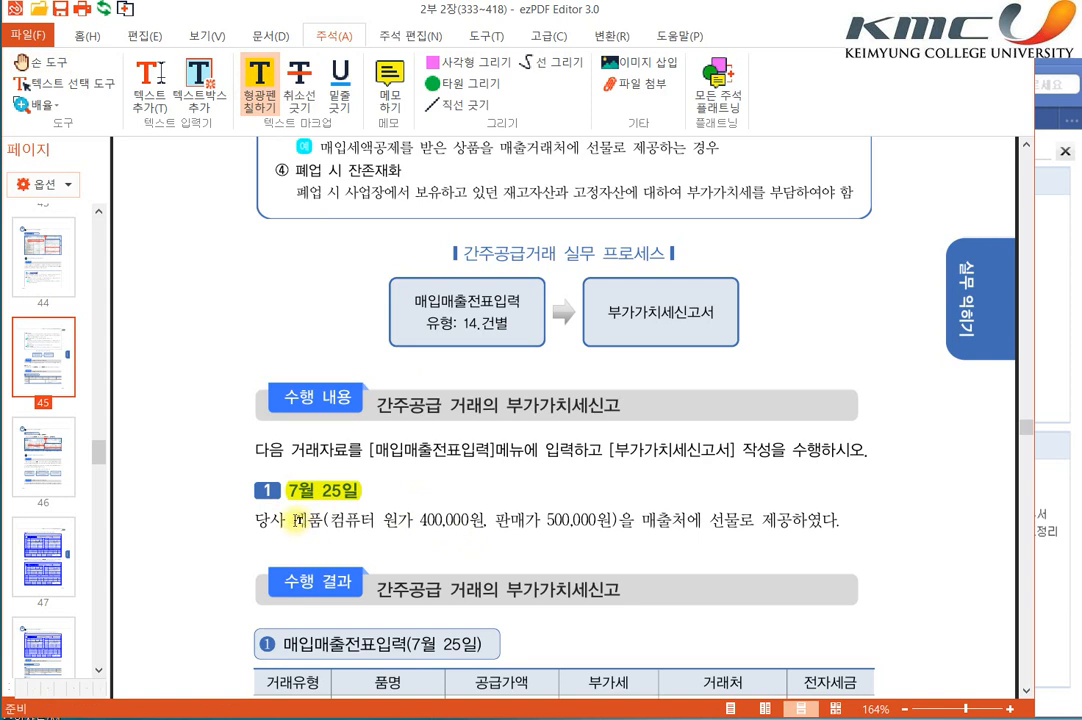
Step: Highlight "제품" and "매출처에 선물로 제공" in the July 25 transaction sentence
drag(290, 520, 326, 520)
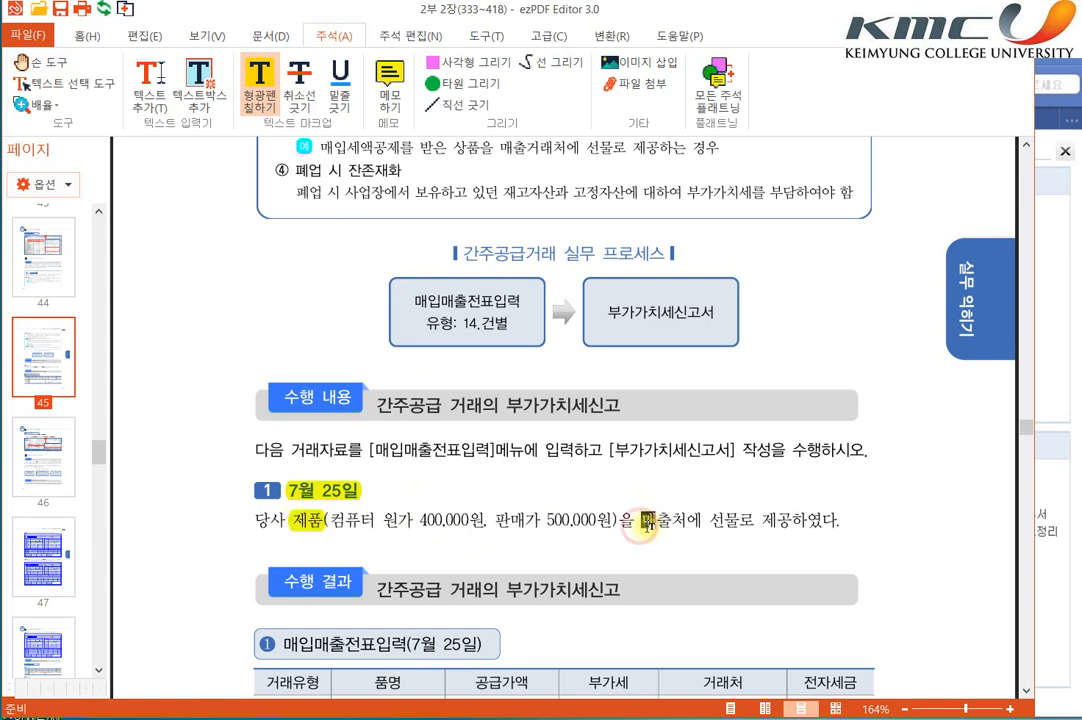
drag(638, 523, 790, 532)
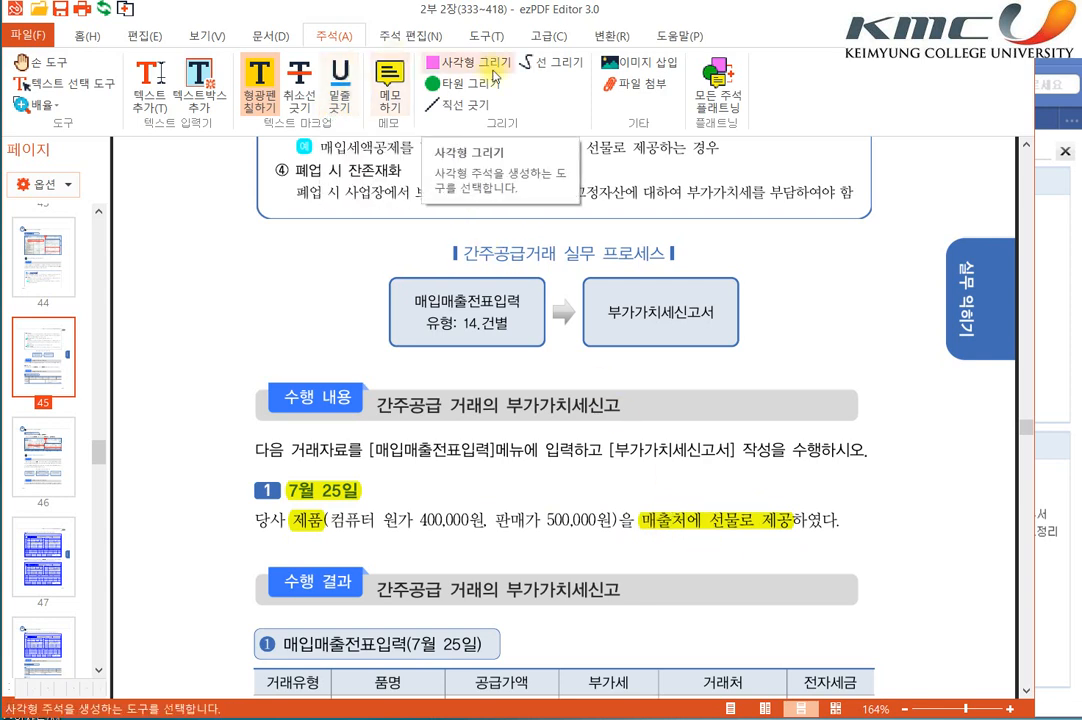
Step: Add the text note "(사업상 증여)" just below the highlighted phrase "매출처에 선물로 제공"
click(150, 85)
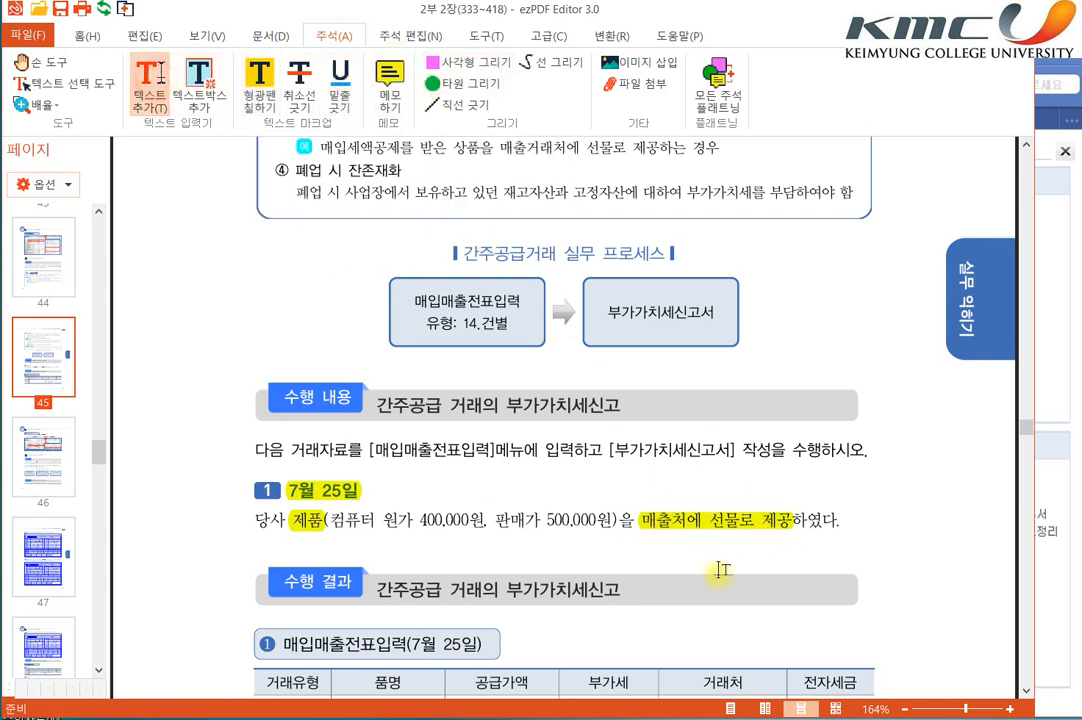
click(647, 549)
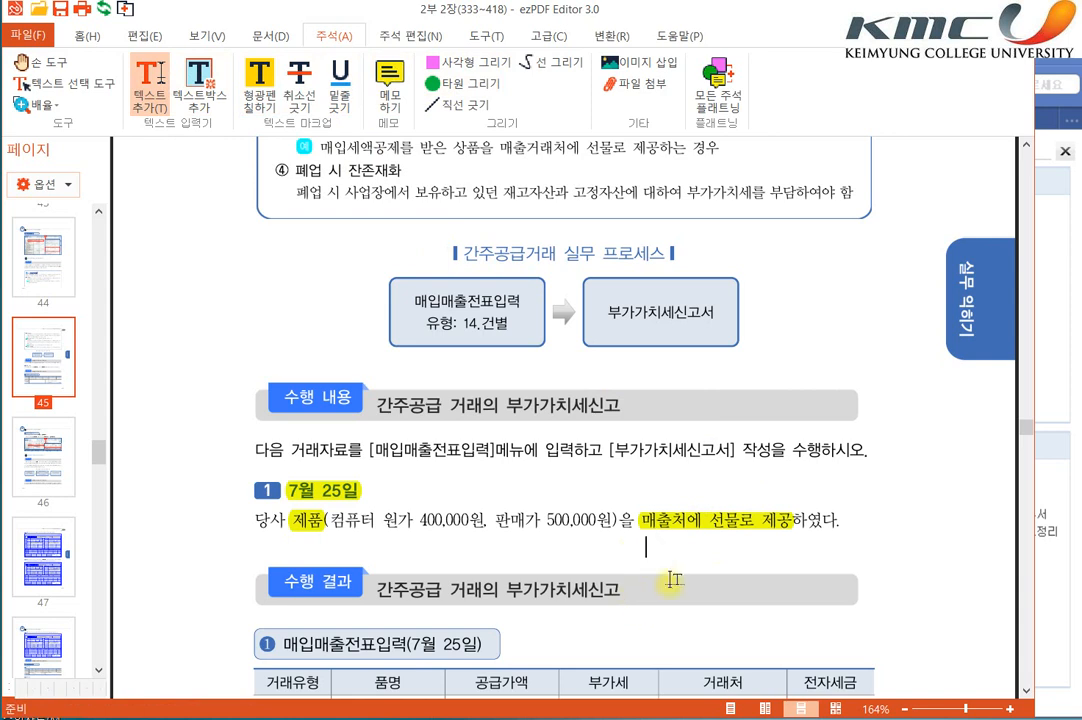
text(tkdjq)
key(BackSpace)
key(BackSpace)
key(BackSpace)
key(BackSpace)
key(BackSpace)
text((tkd)
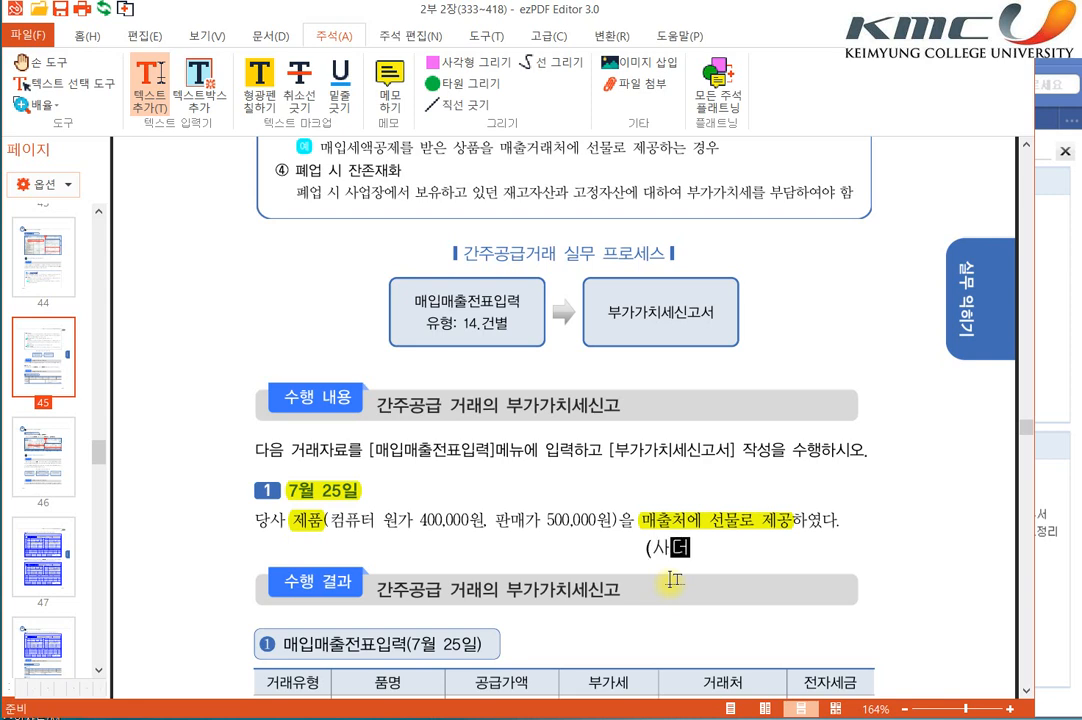
text(jqtkd wmddu))
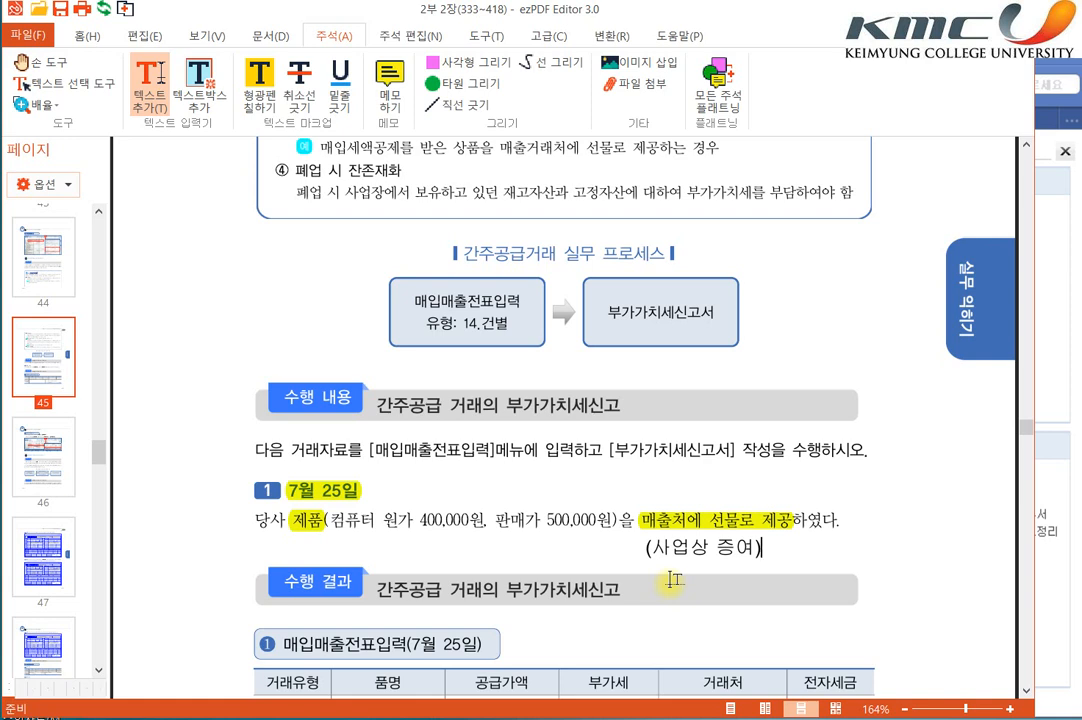
Step: Highlight "판매가 500,000원" in the July 25 transaction sentence
click(495, 522)
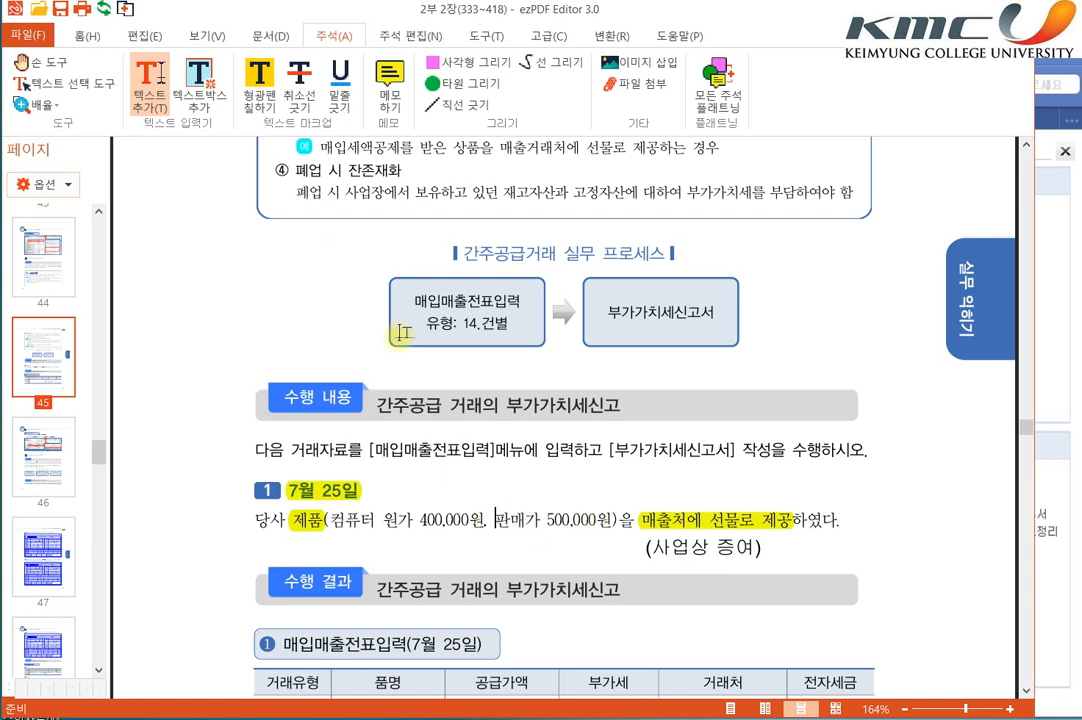
click(272, 106)
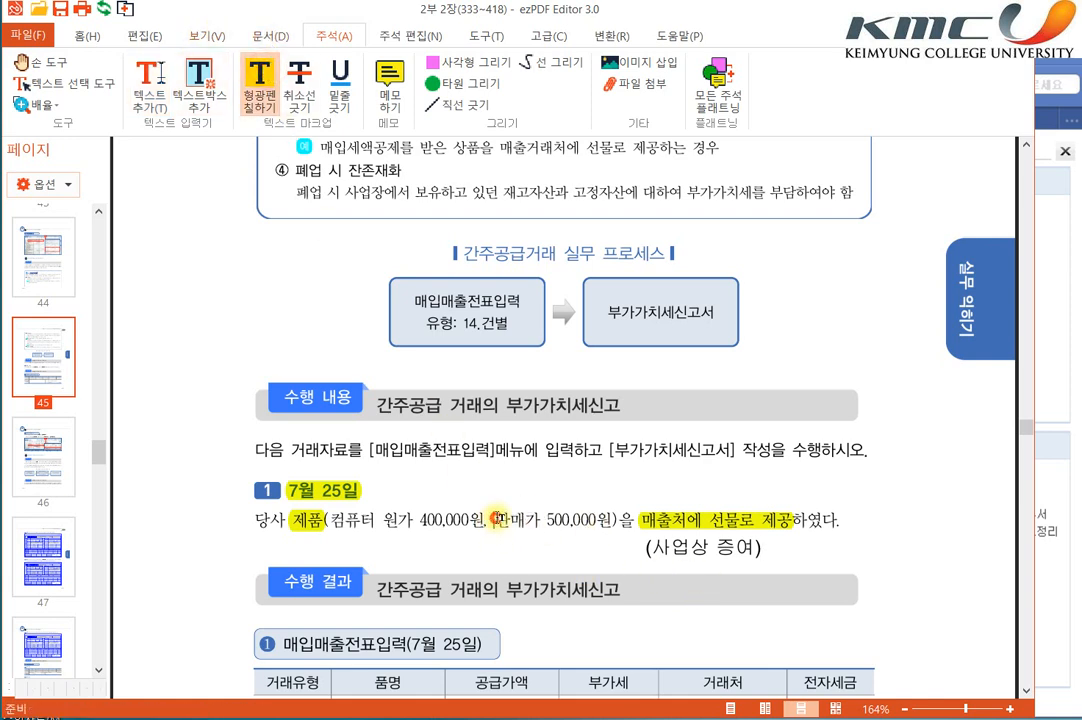
drag(495, 521, 615, 521)
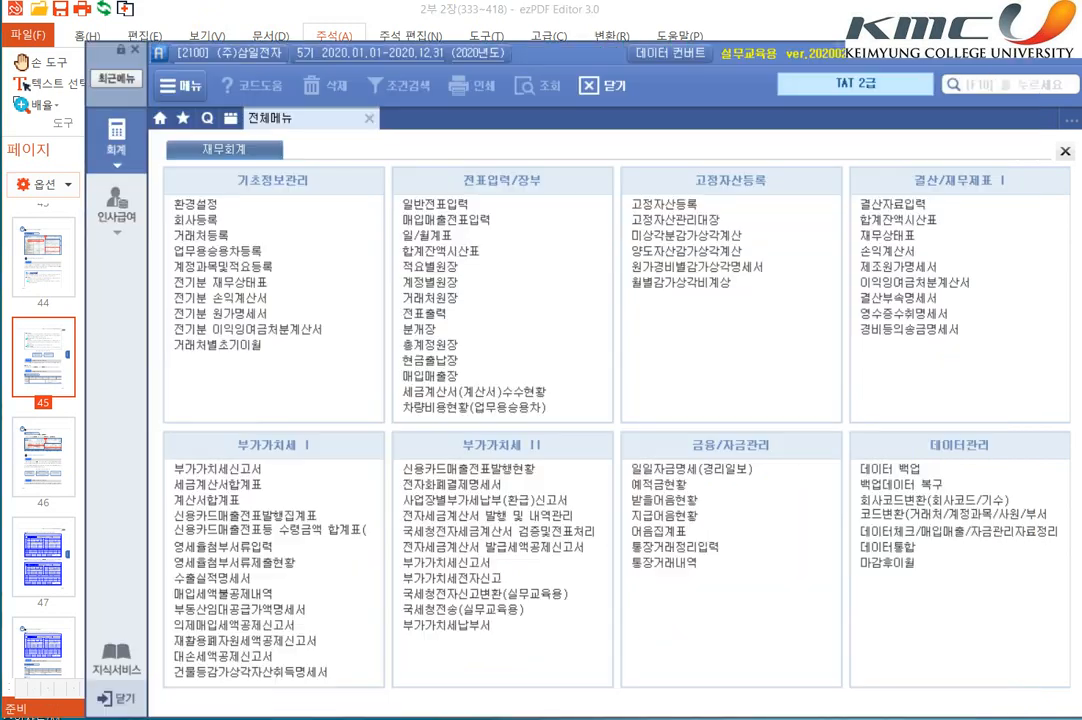
Step: Switch to the accounting program, open 매입매출전표입력 and load all entries for month 07
key(alt+Tab)
click(478, 218)
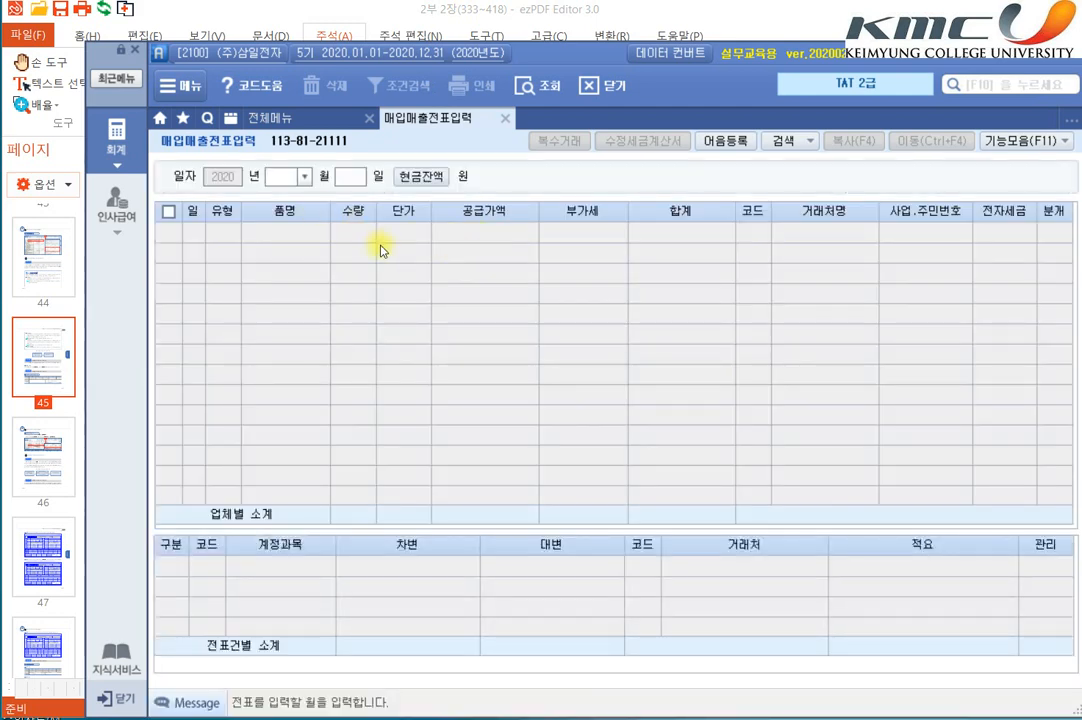
text(07)
key(Return)
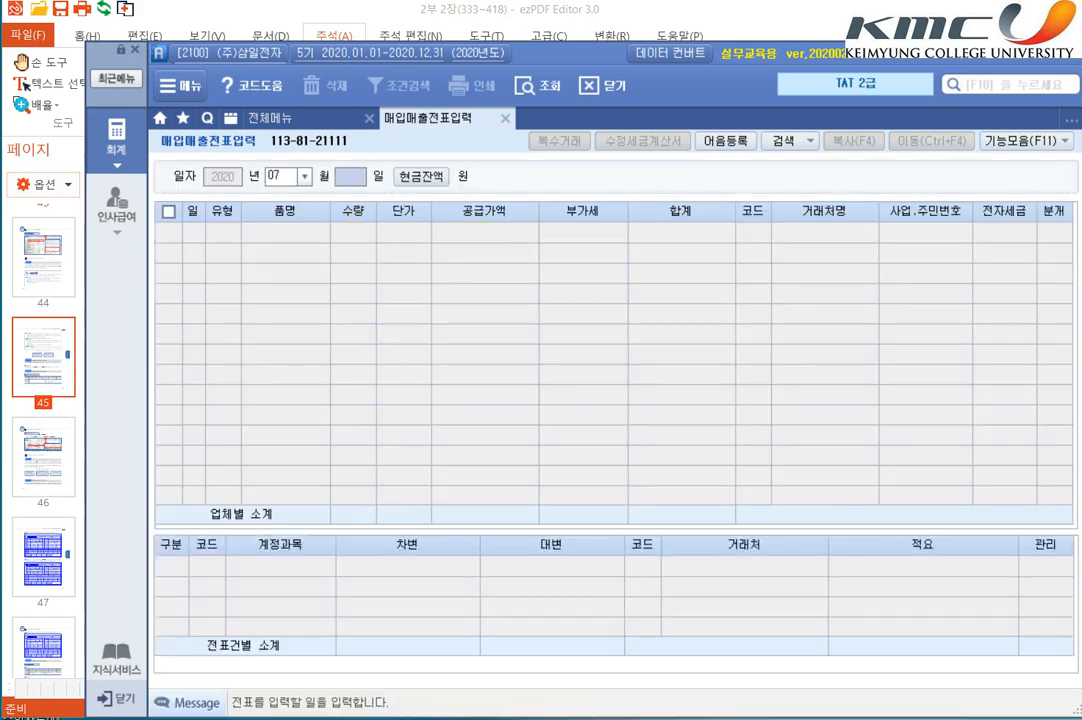
key(Return)
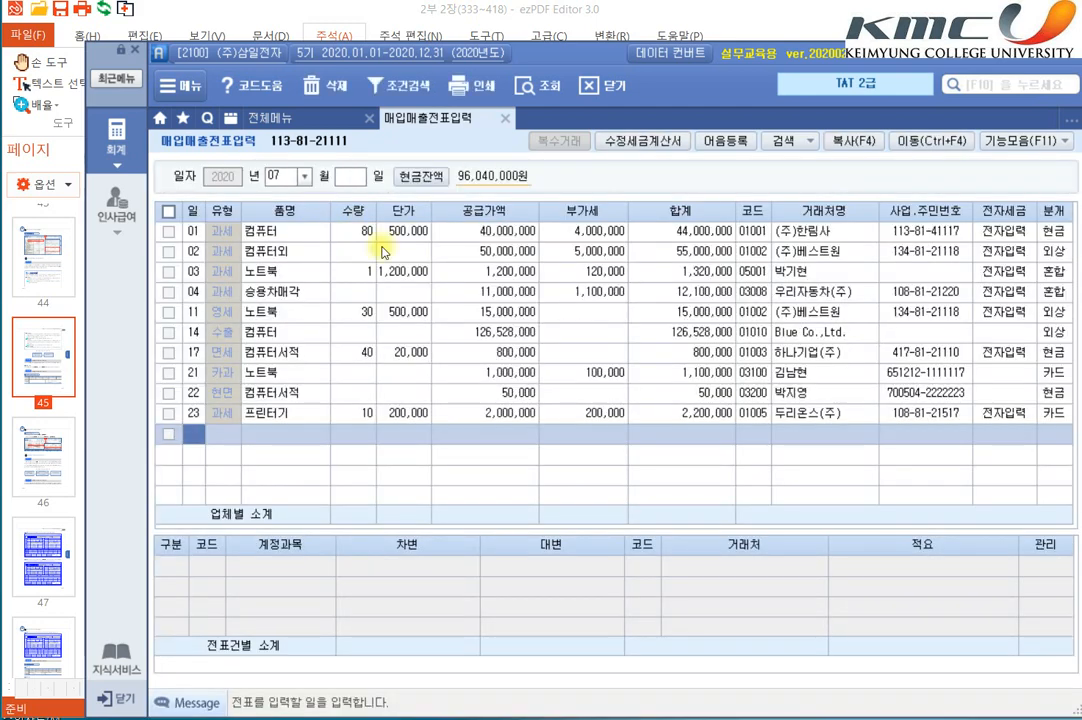
Step: Start a new entry for day 25 with tax type 14.건별 and item name 접대비, leaving quantity and unit price blank
text(25)
key(Return)
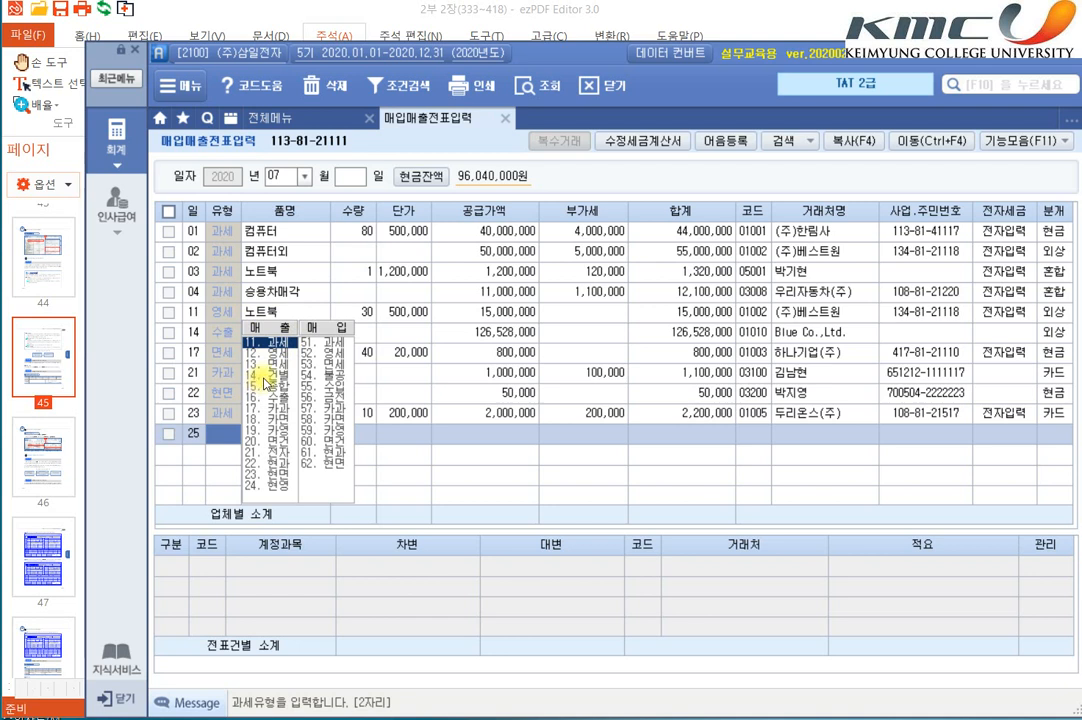
click(265, 383)
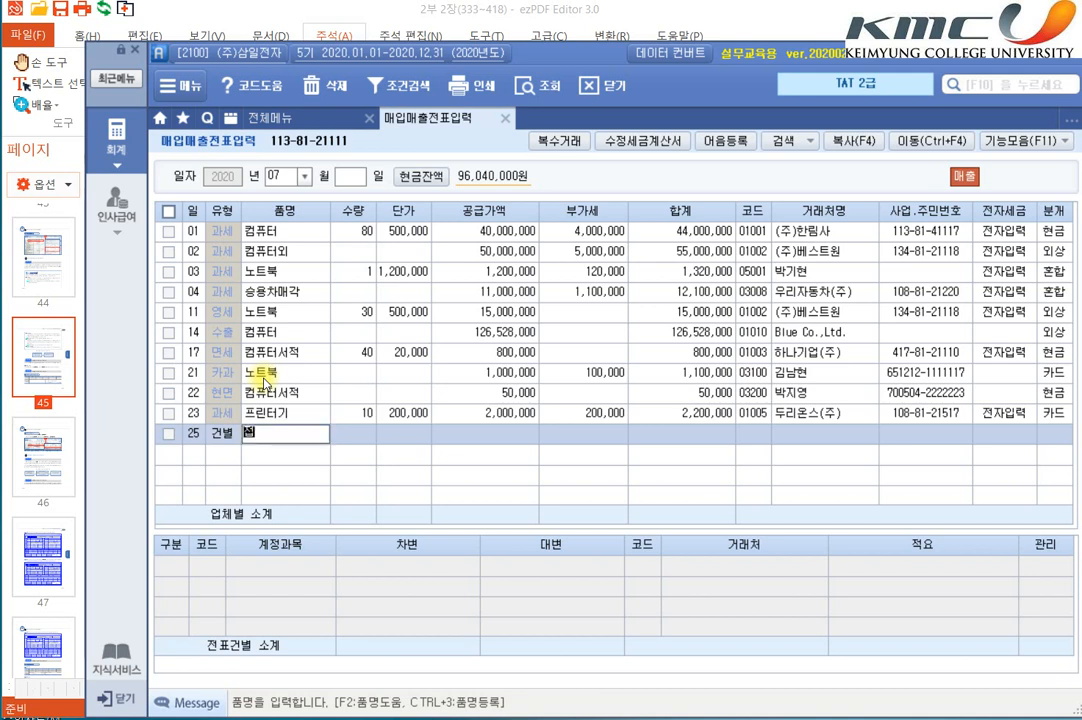
text(접대비)
key(Return)
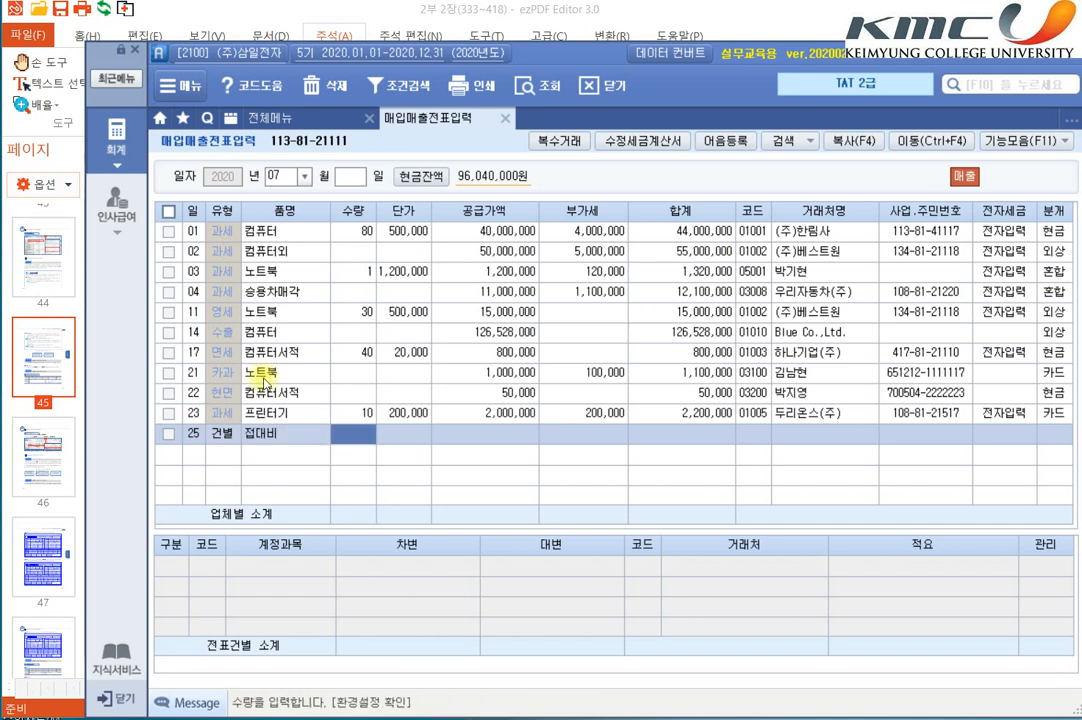
key(Return)
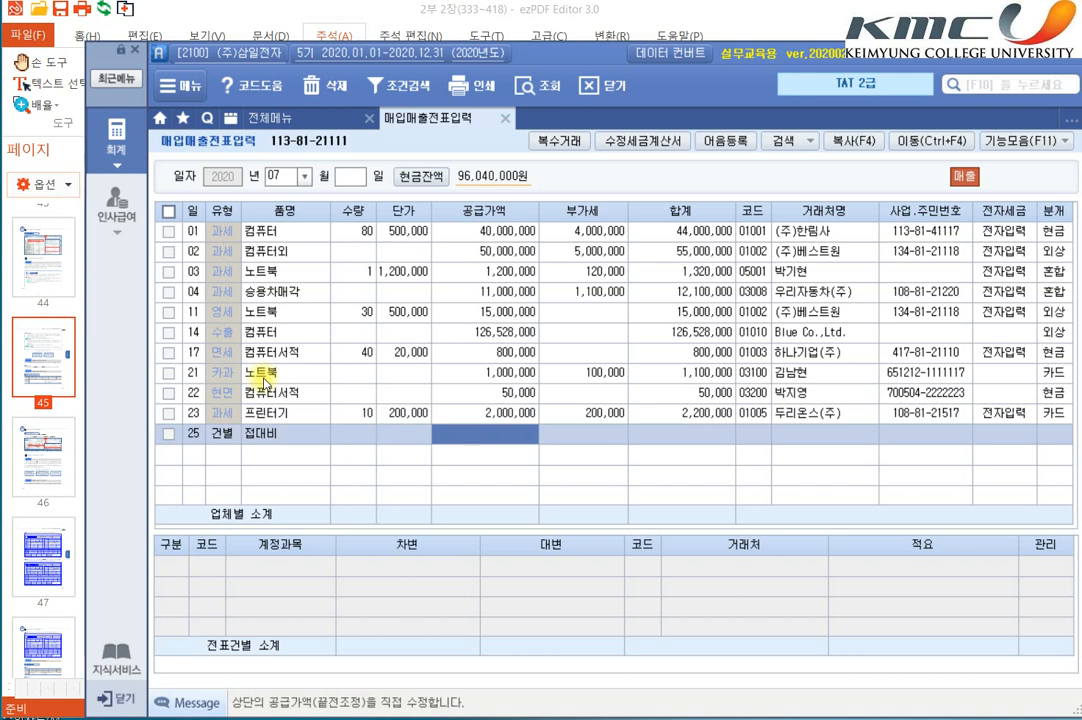
Step: Enter 500,000 as the supply amount of the 접대비 entry
text(500000)
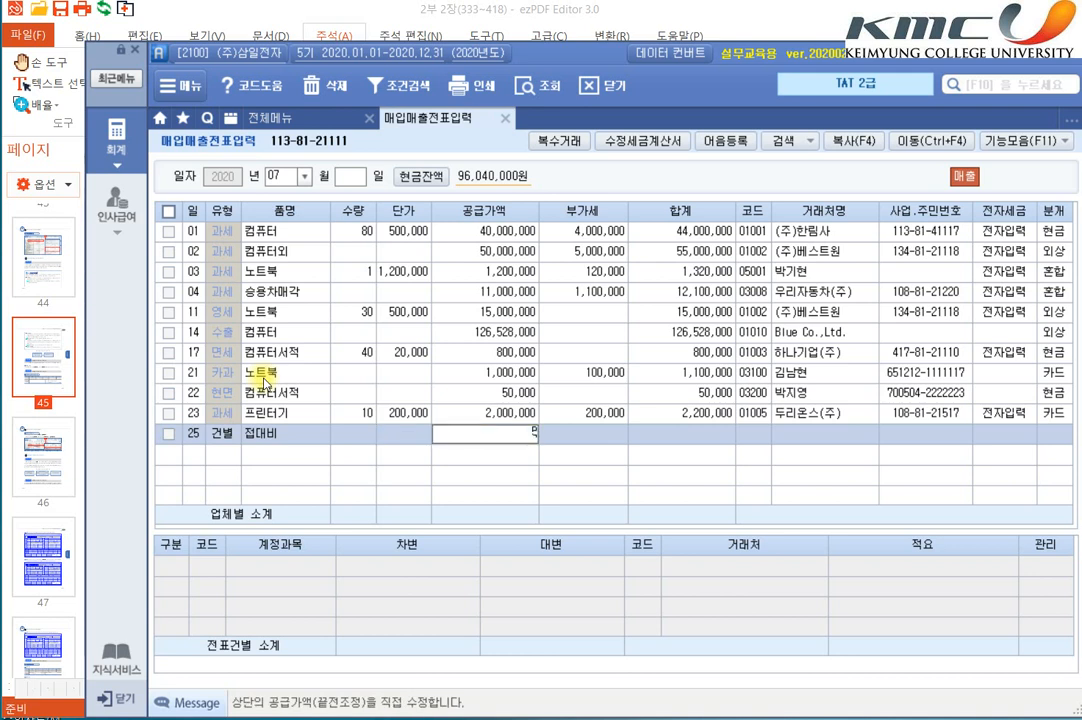
key(Return)
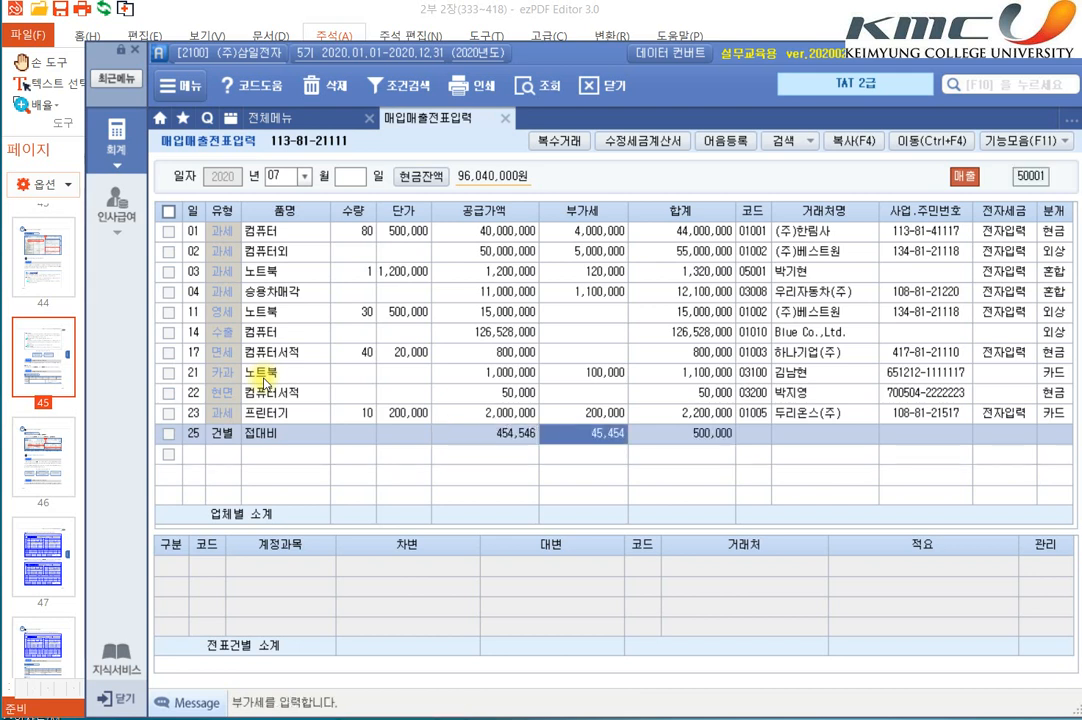
key(Return)
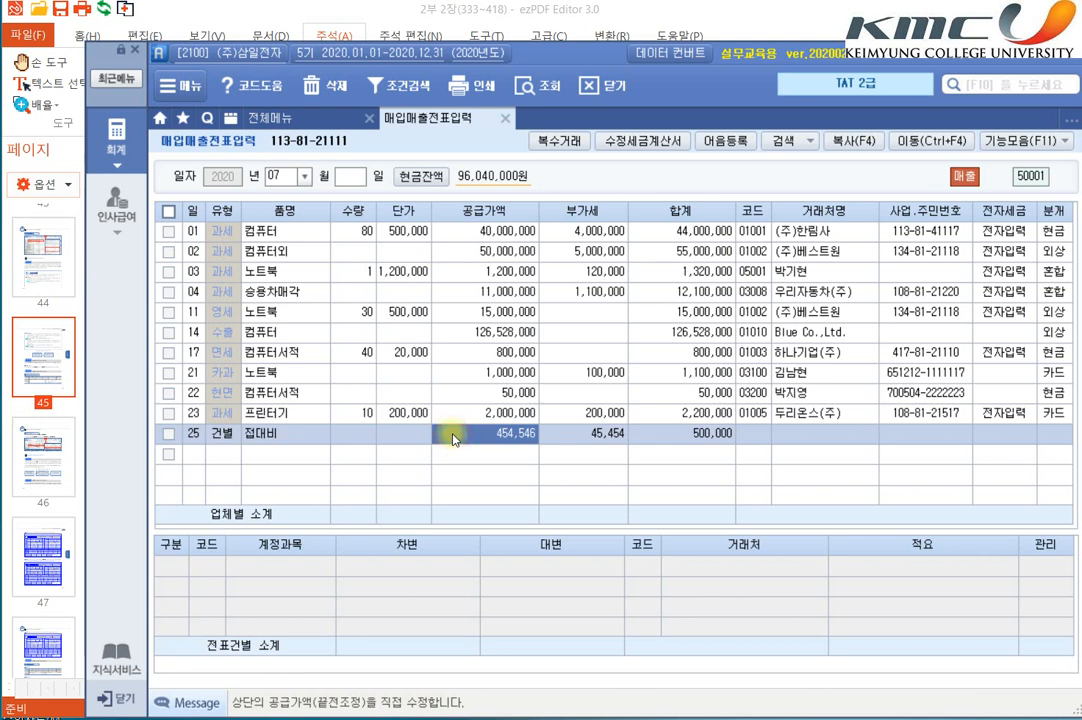
Step: Override the 접대비 entry's supply value with 500,000 and its VAT with 50,000, leaving the client fields blank
text(5000000)
key(Return)
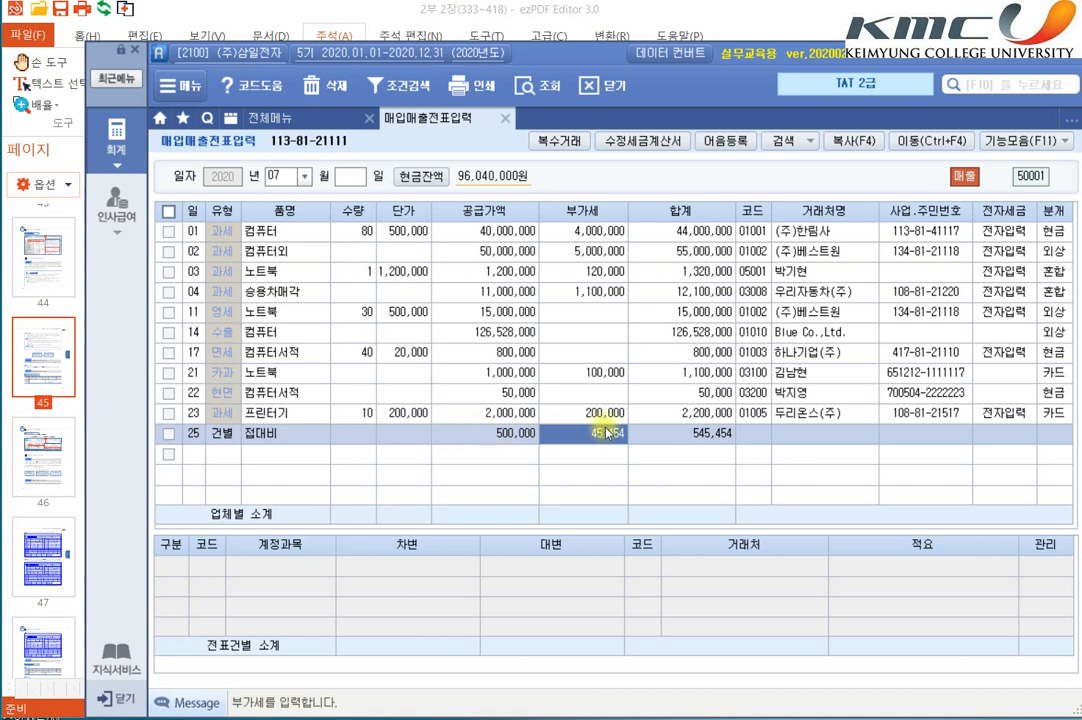
text(500000)
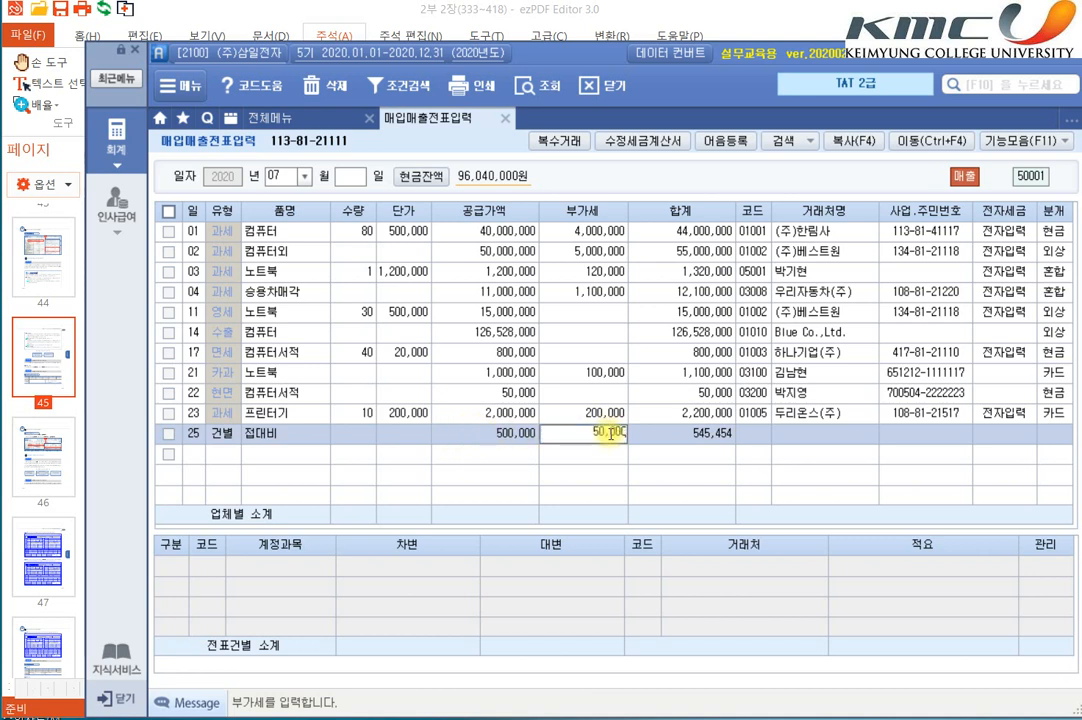
key(Return)
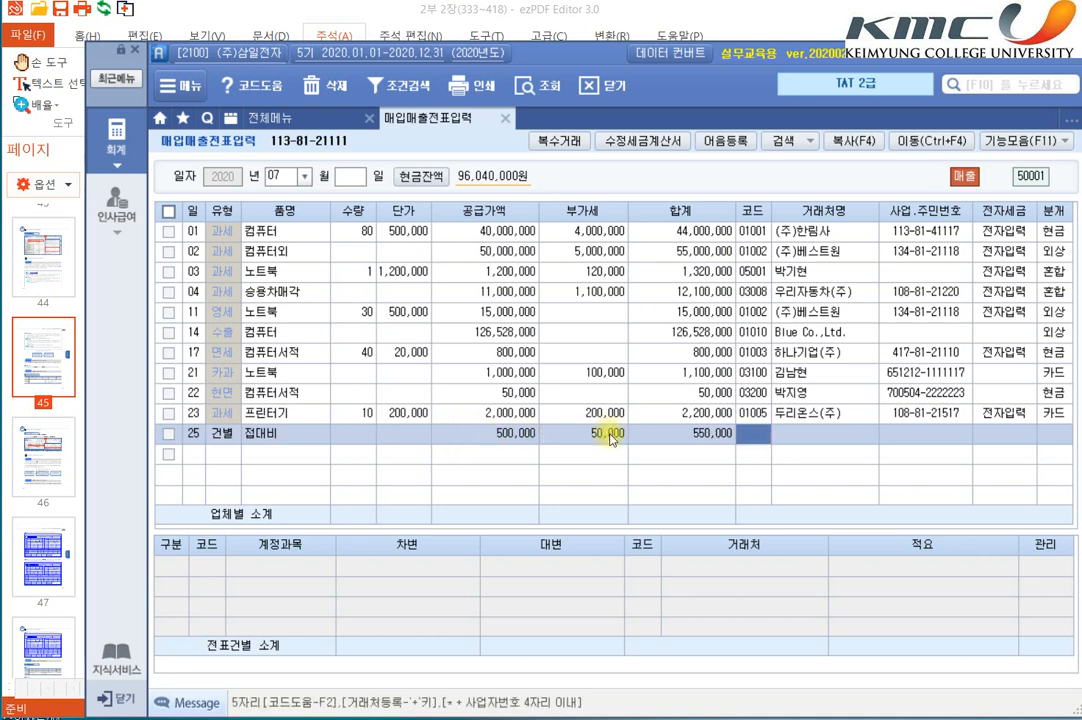
key(Return)
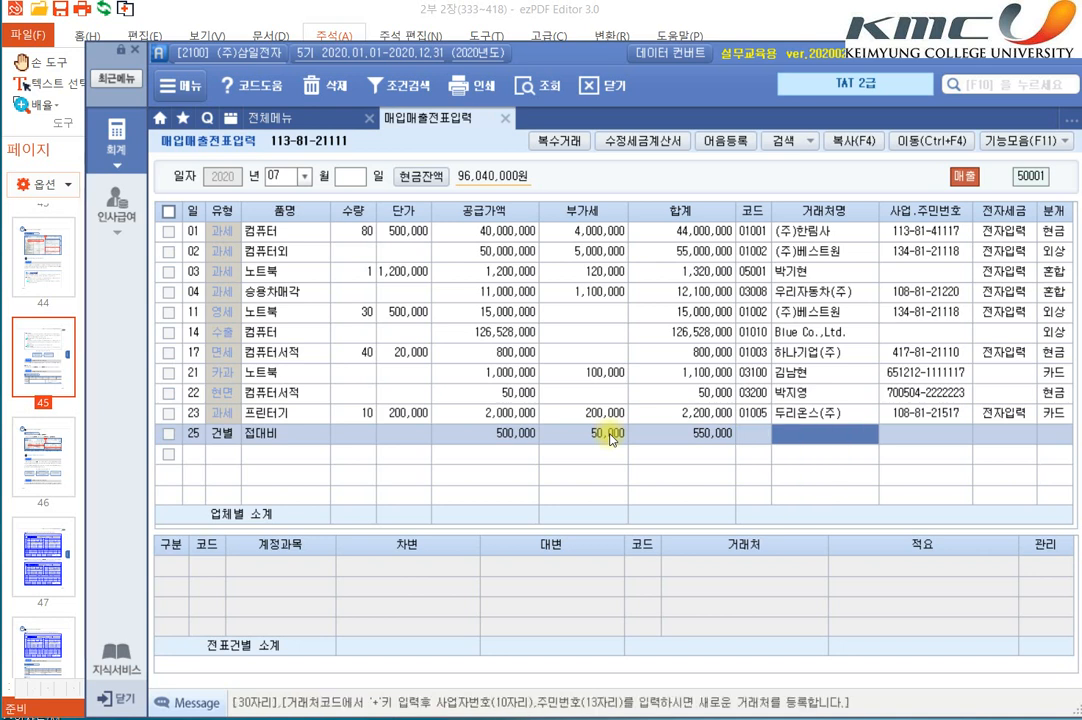
key(Left)
key(Return)
key(Return)
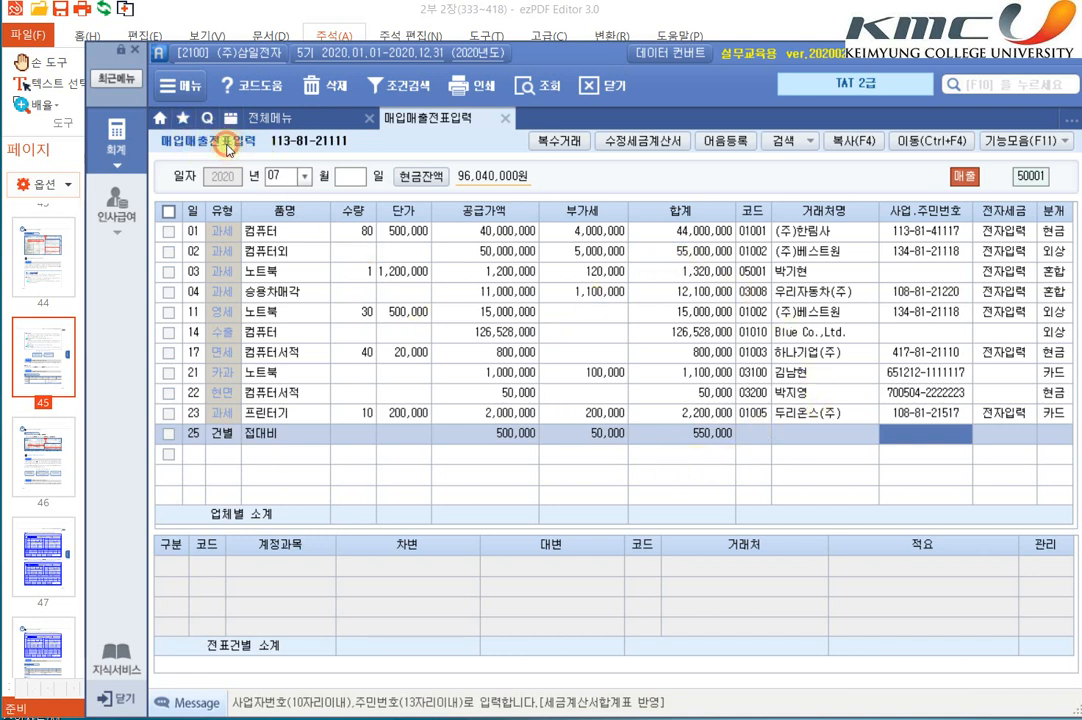
click(560, 454)
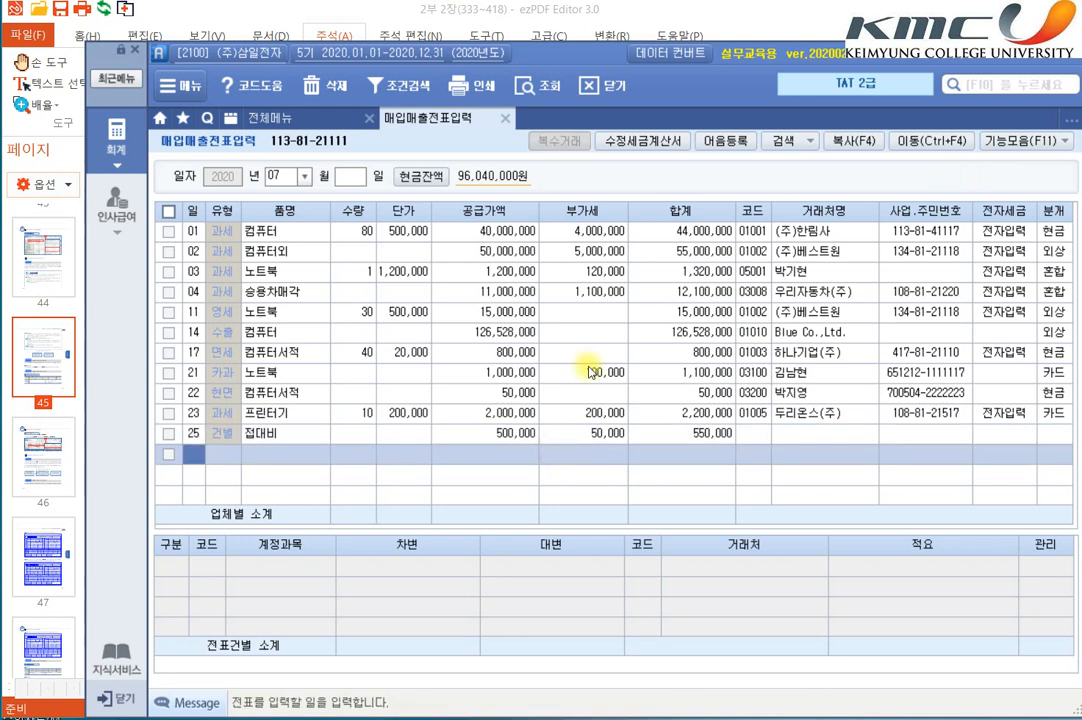
Step: Assign 두리온스(주) as the client of the 접대비 entry dated the 25th
click(760, 434)
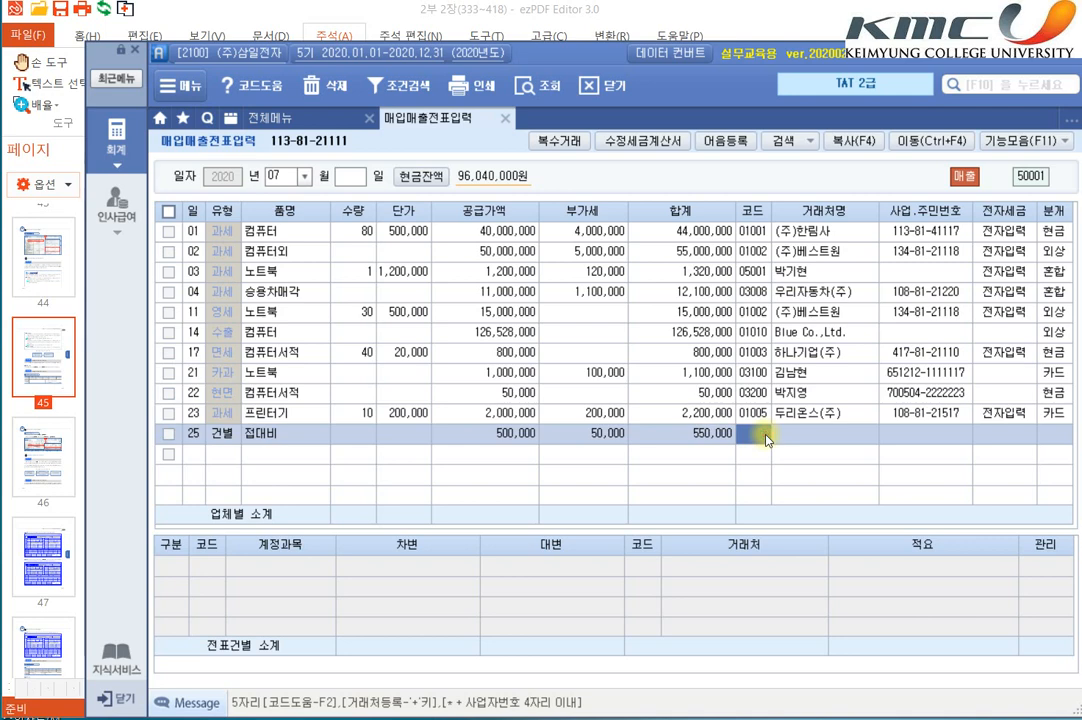
text(01005)
key(Return)
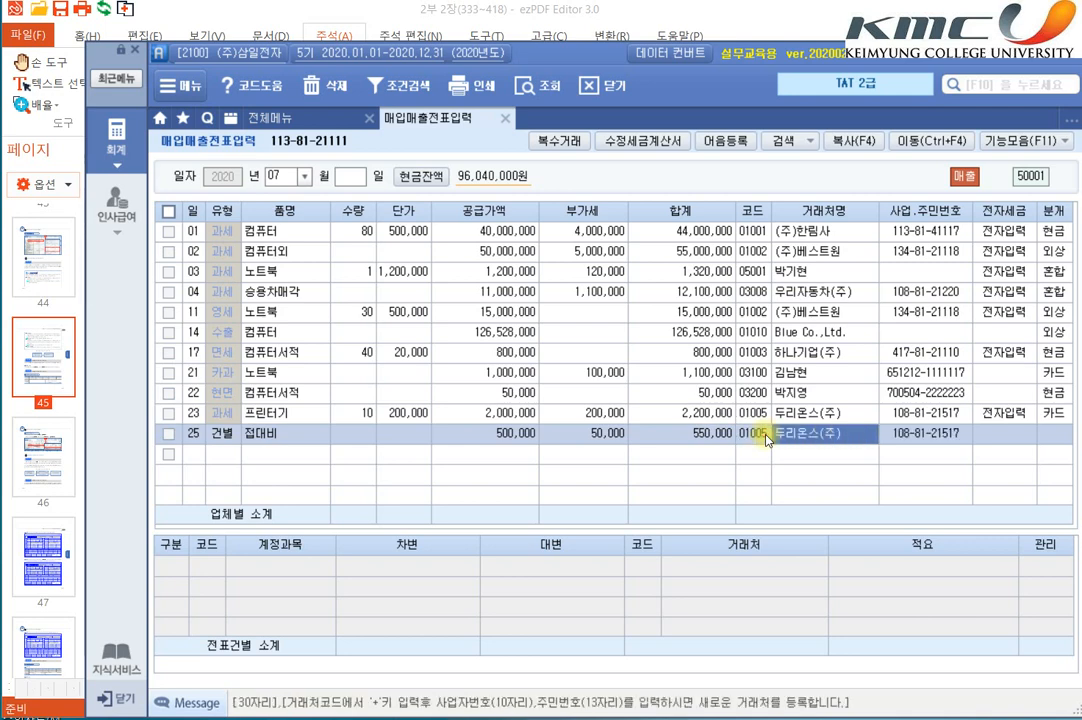
key(Return)
key(Up)
key(Return)
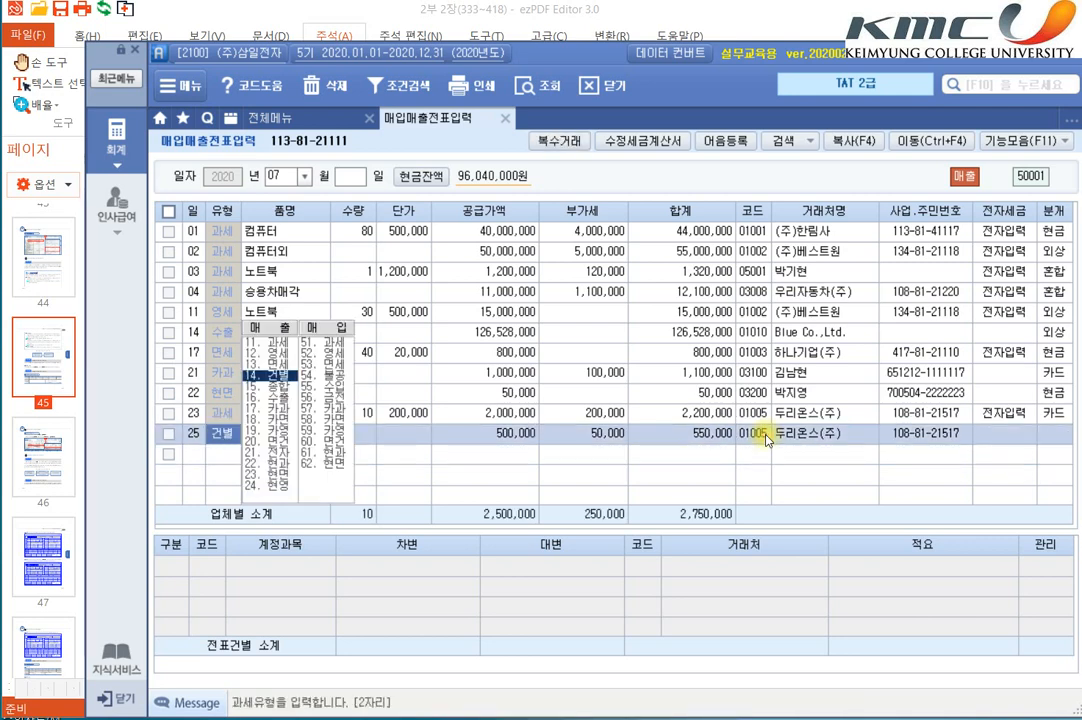
key(Return)
key(Return)
key(Return)
key(Return)
key(Return)
key(Return)
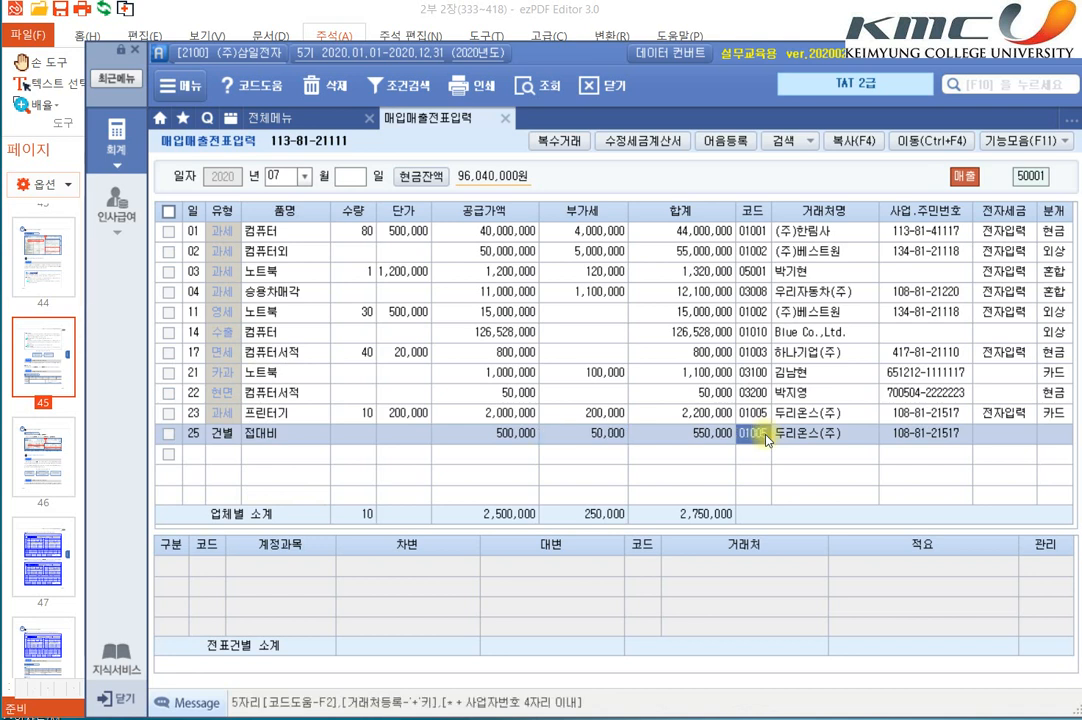
Step: Clear the client code from the 접대비 entry so that it has no client name or business number
key(Delete)
key(Return)
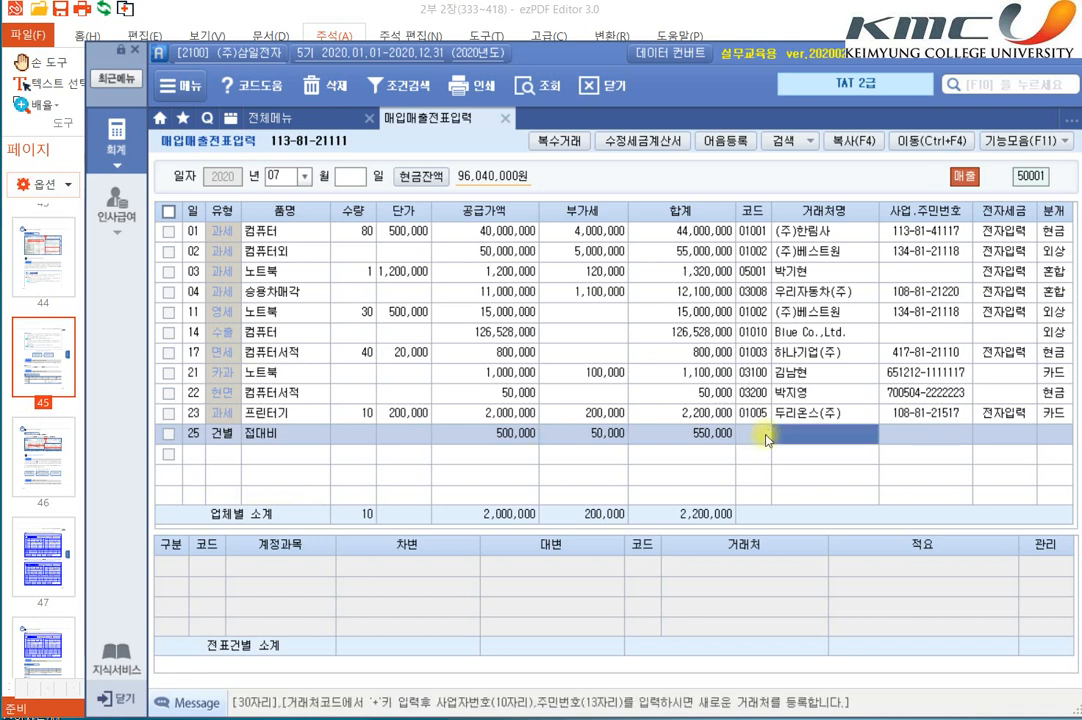
key(Return)
key(Left)
key(space)
key(space)
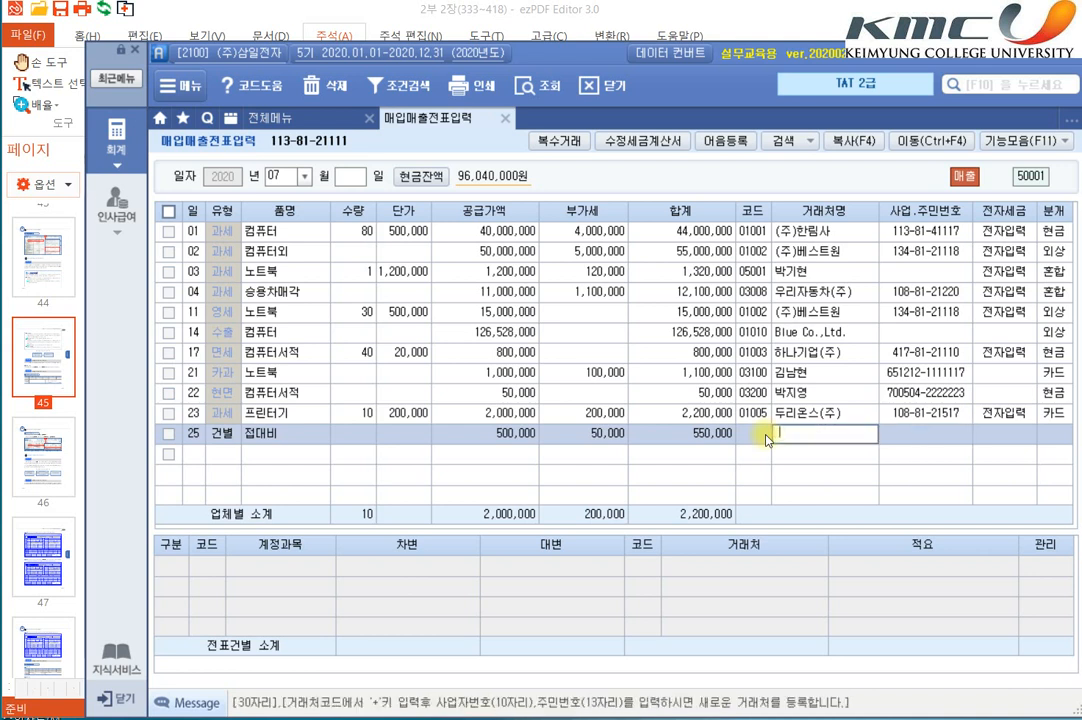
key(Return)
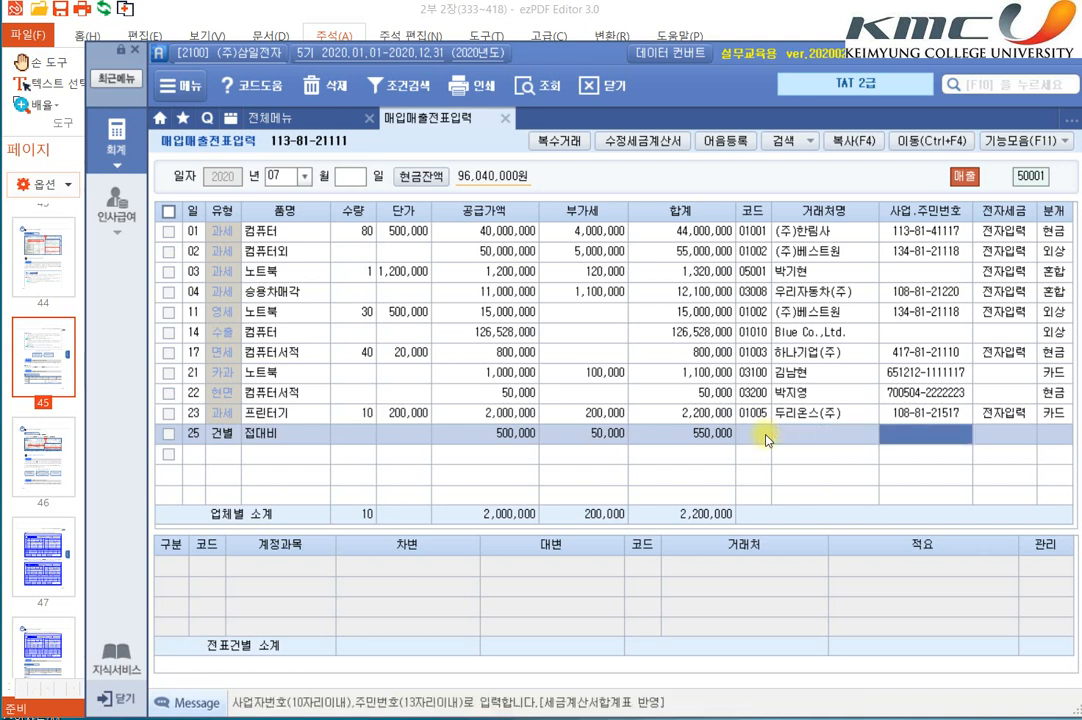
key(Return)
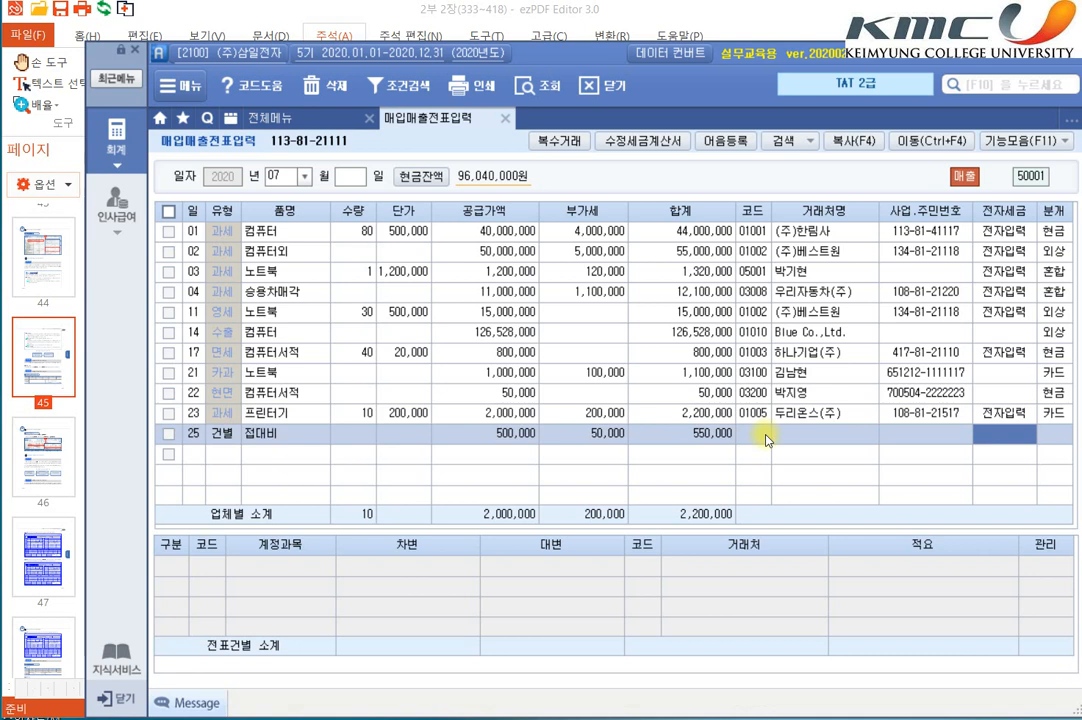
Step: Leave the client and electronic-invoice fields of the 접대비 entry blank and set its journal type to 혼합
click(765, 438)
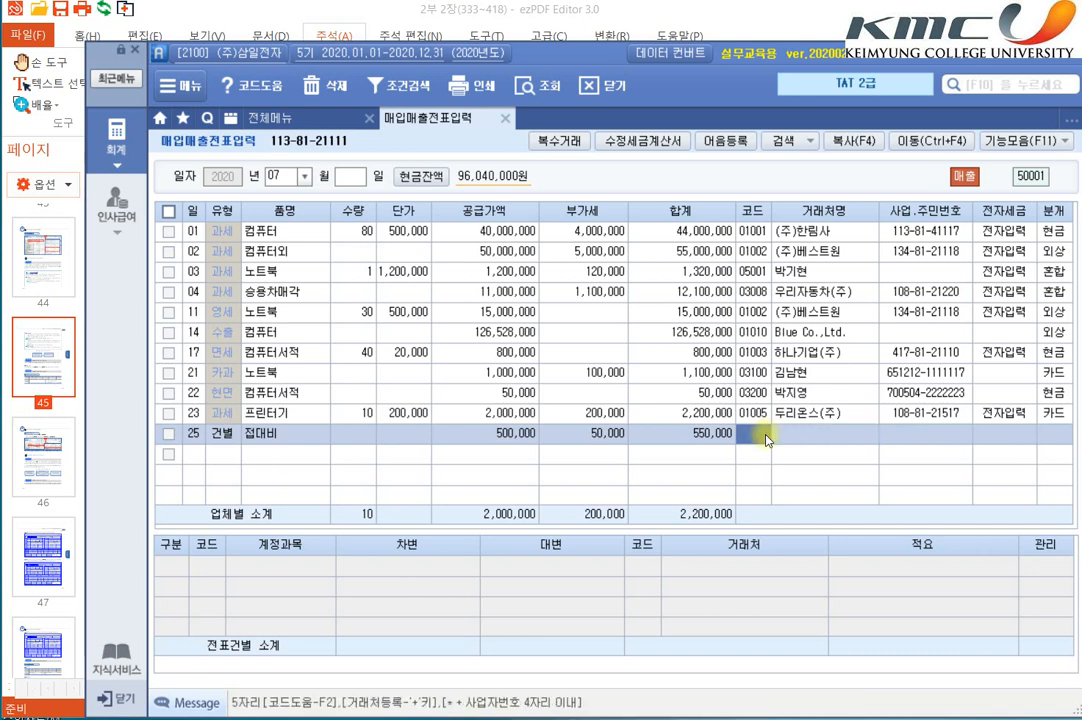
key(Return)
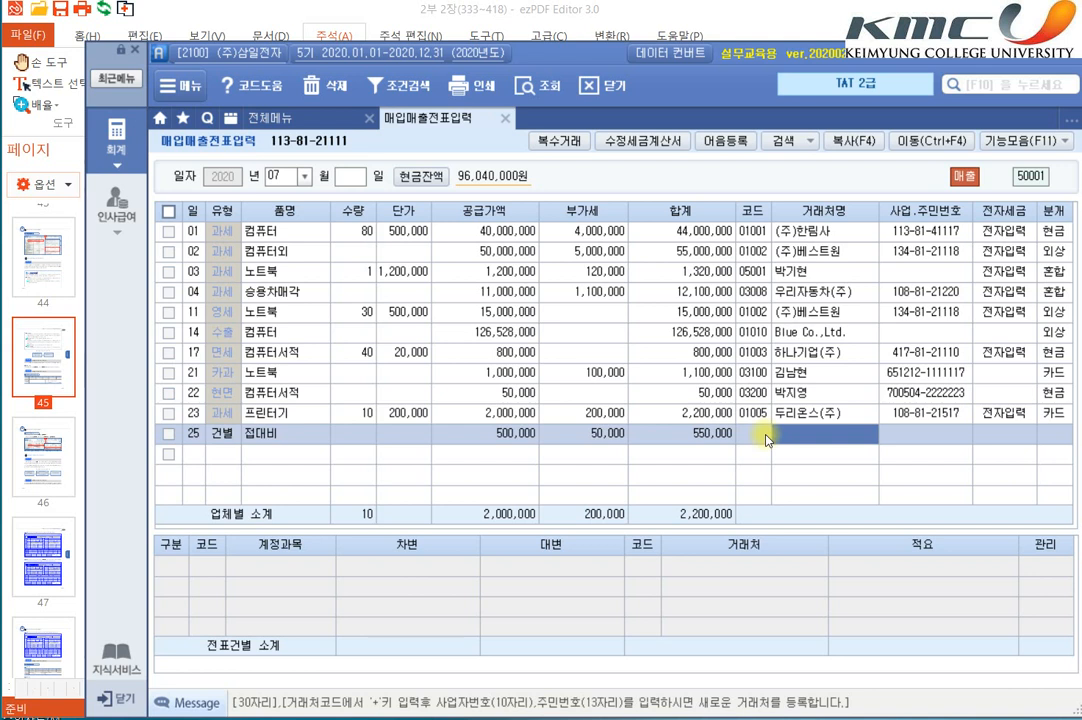
key(Return)
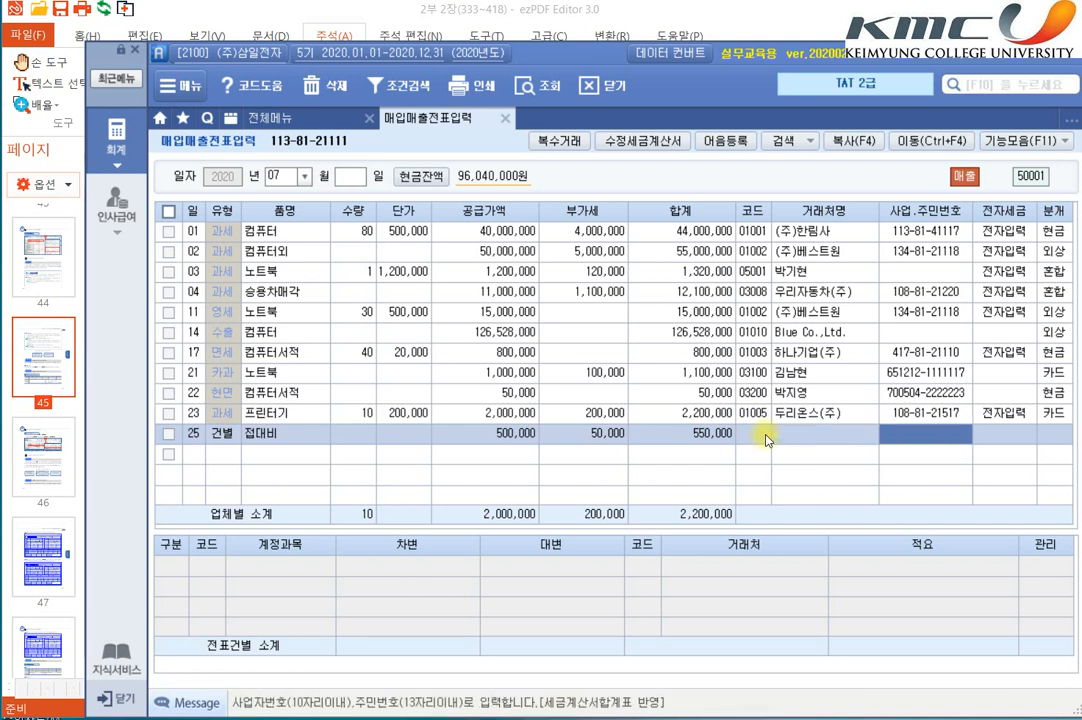
key(Return)
key(Return)
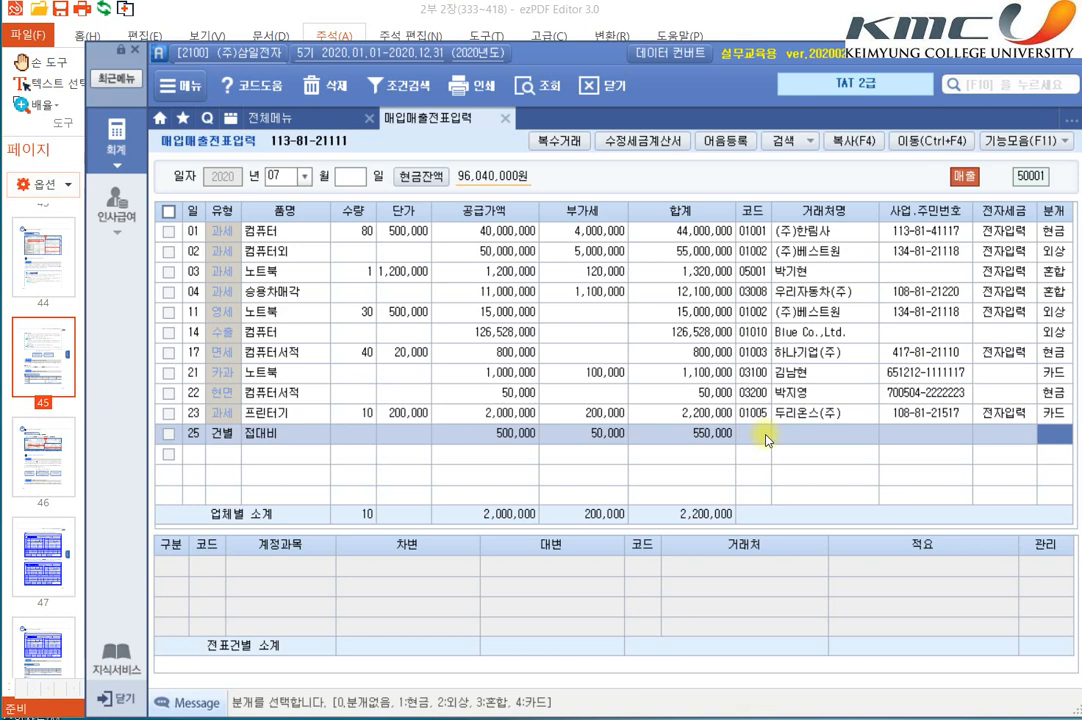
text(3)
key(Return)
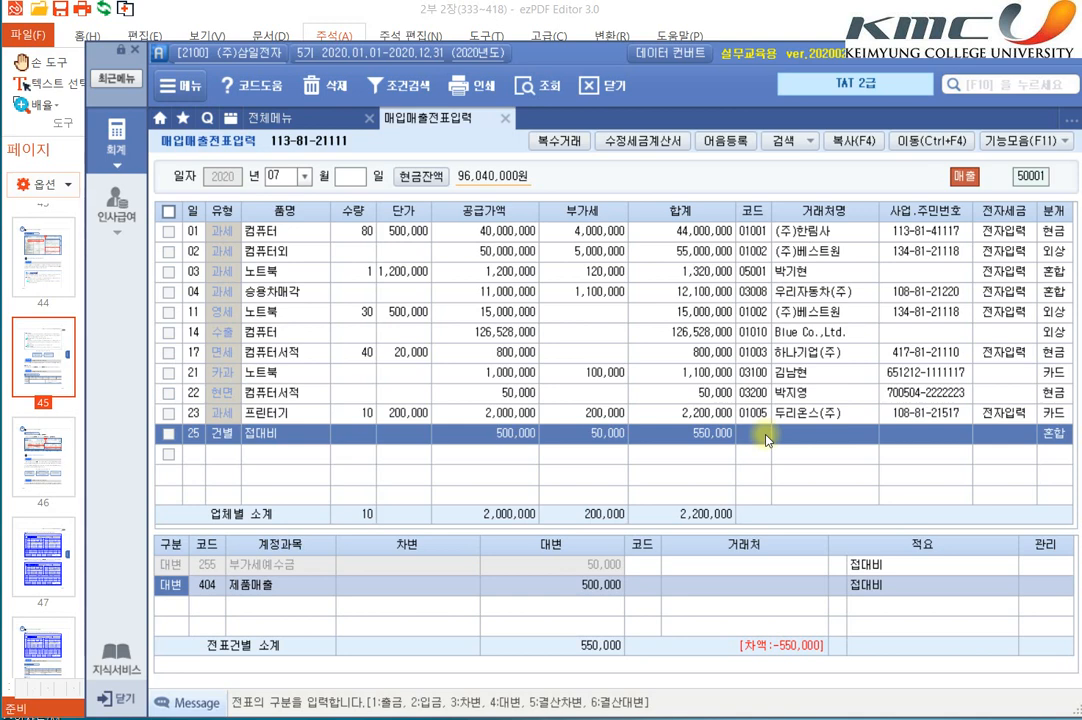
Step: Replace the 제품매출 account on the 접대비 entry's credit line with account 150 제품
key(Return)
text(제품)
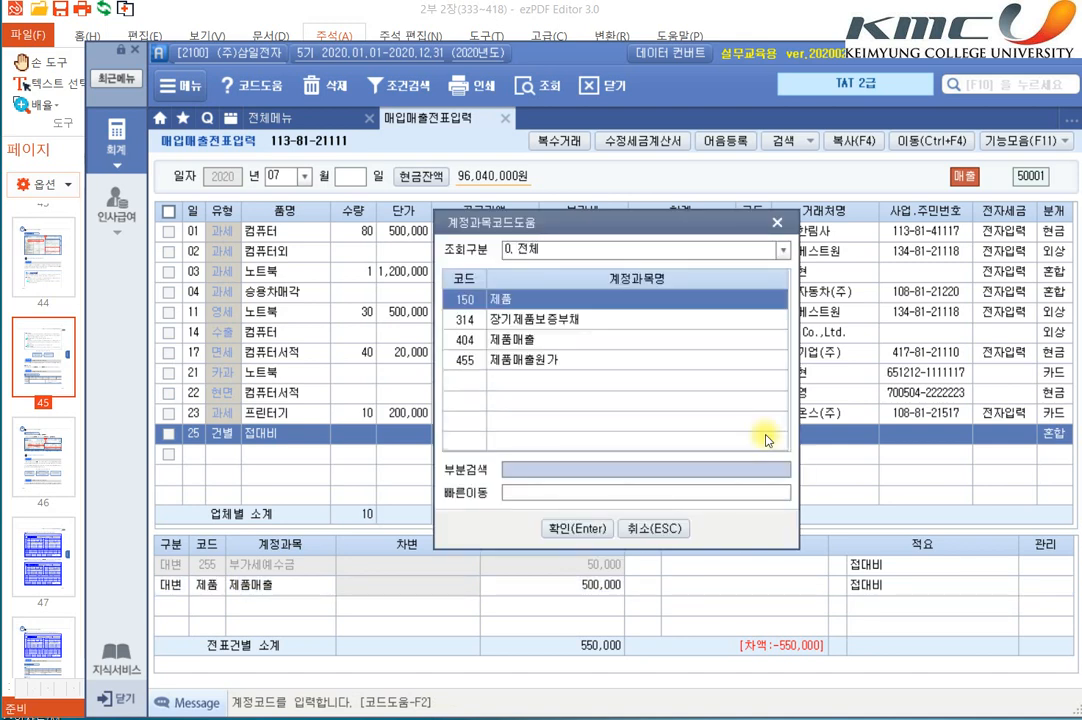
key(Return)
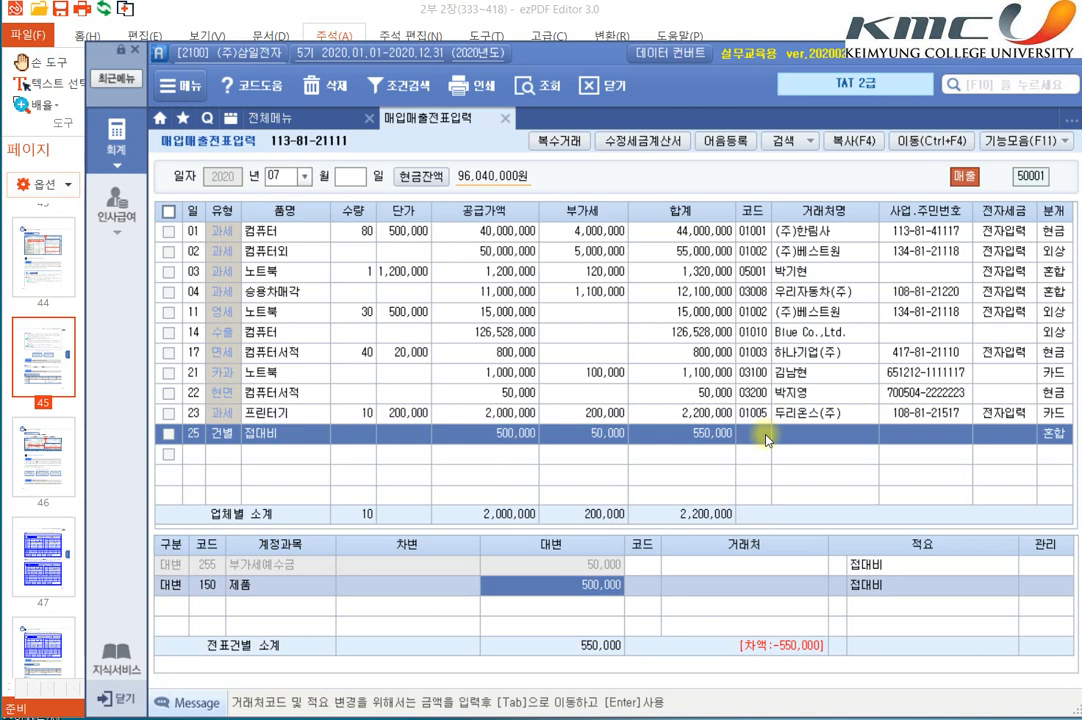
Step: Switch to the textbook in ezPDF Editor and highlight "원가 400,000원" in the July 25 transaction text
key(alt+Tab)
click(385, 520)
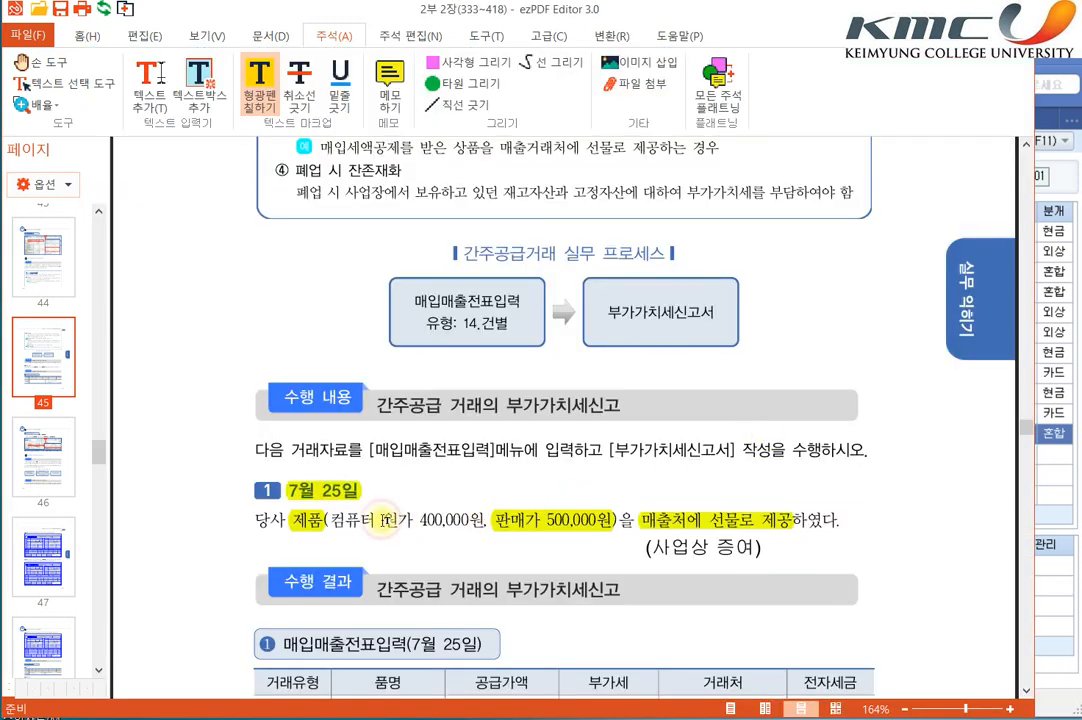
drag(385, 520, 485, 520)
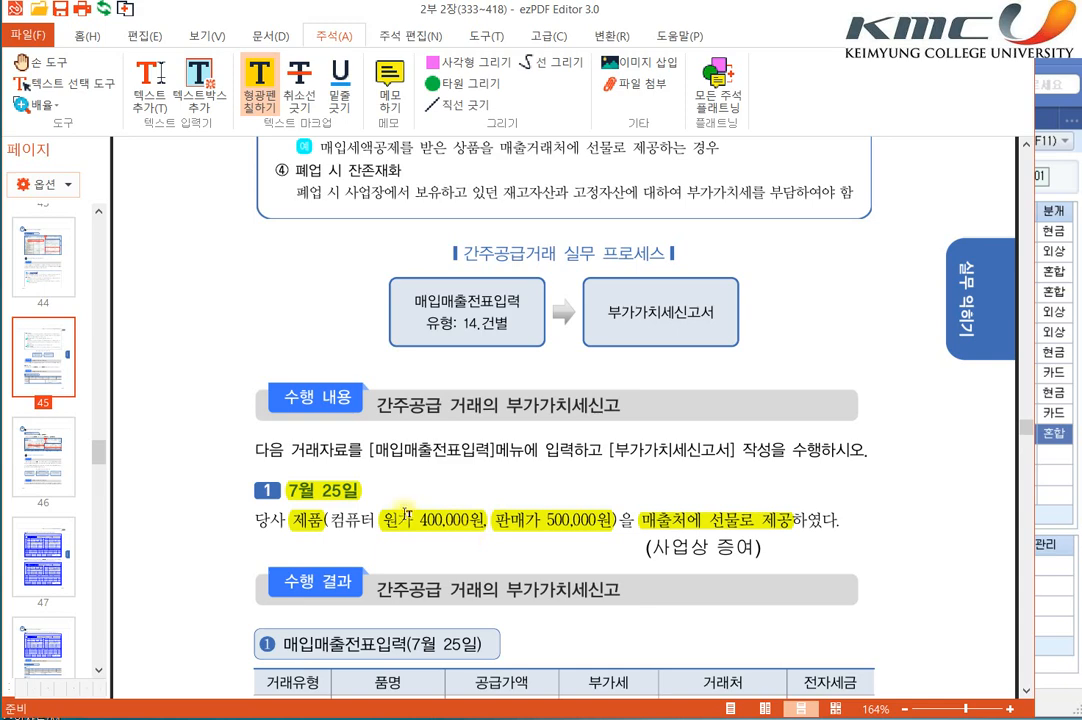
Step: Back in the accounting program, set the 제품 credit to 400,000 with a blank client and summary 08 타계정으로 대체액
key(alt+Tab)
text(40)
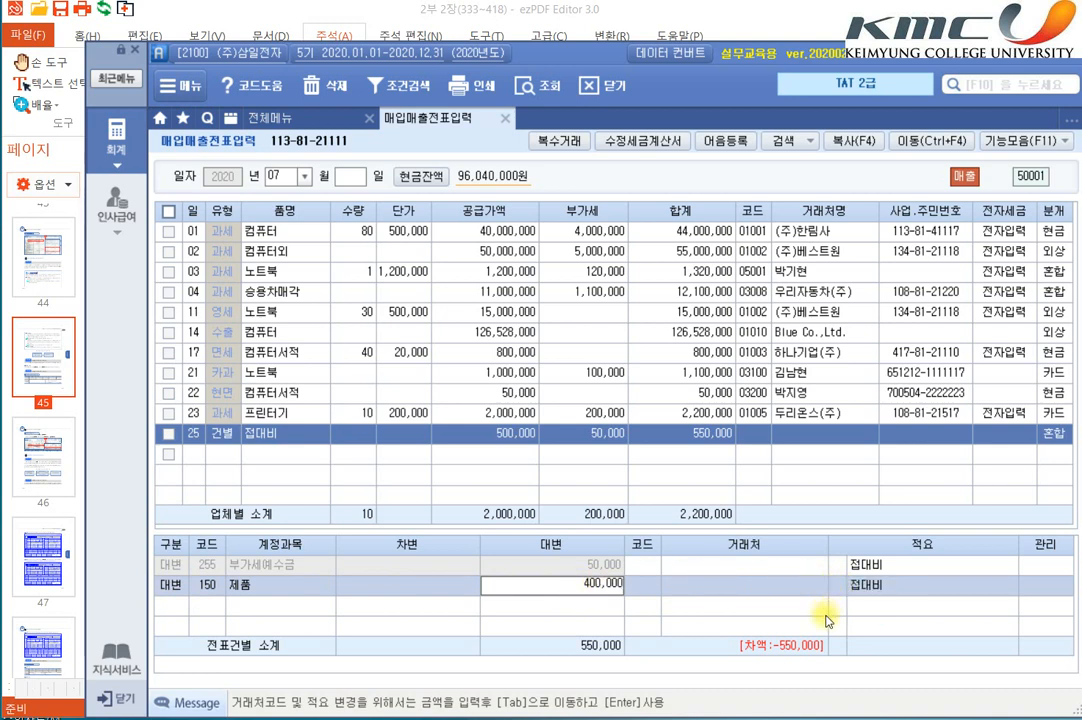
key(Return)
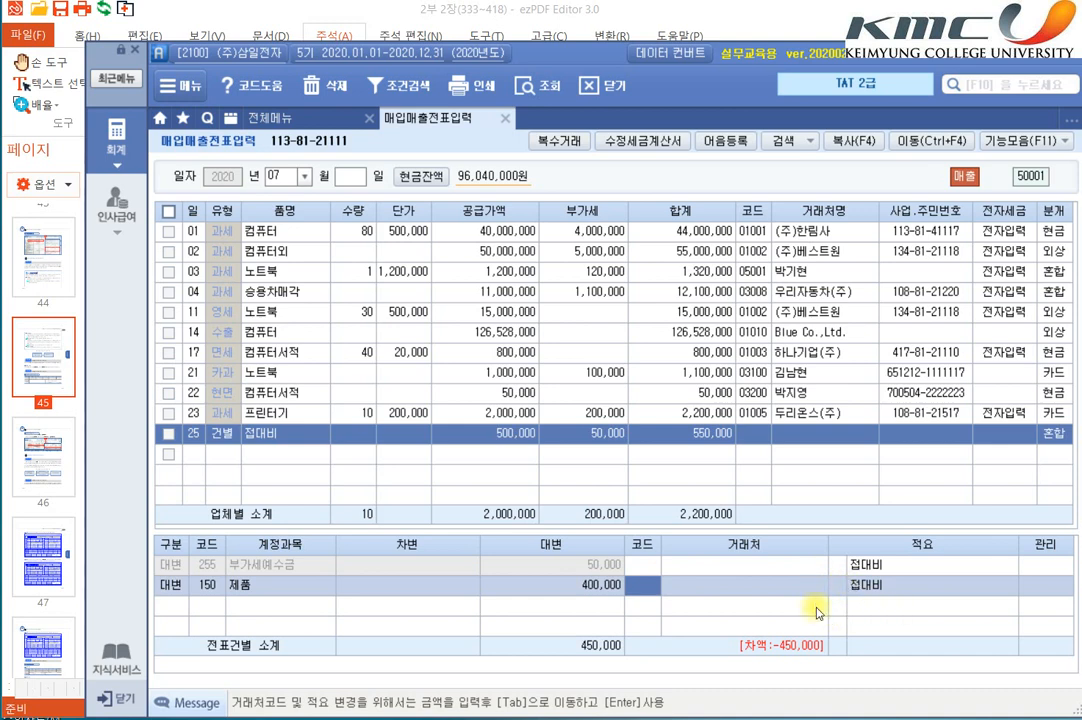
key(Return)
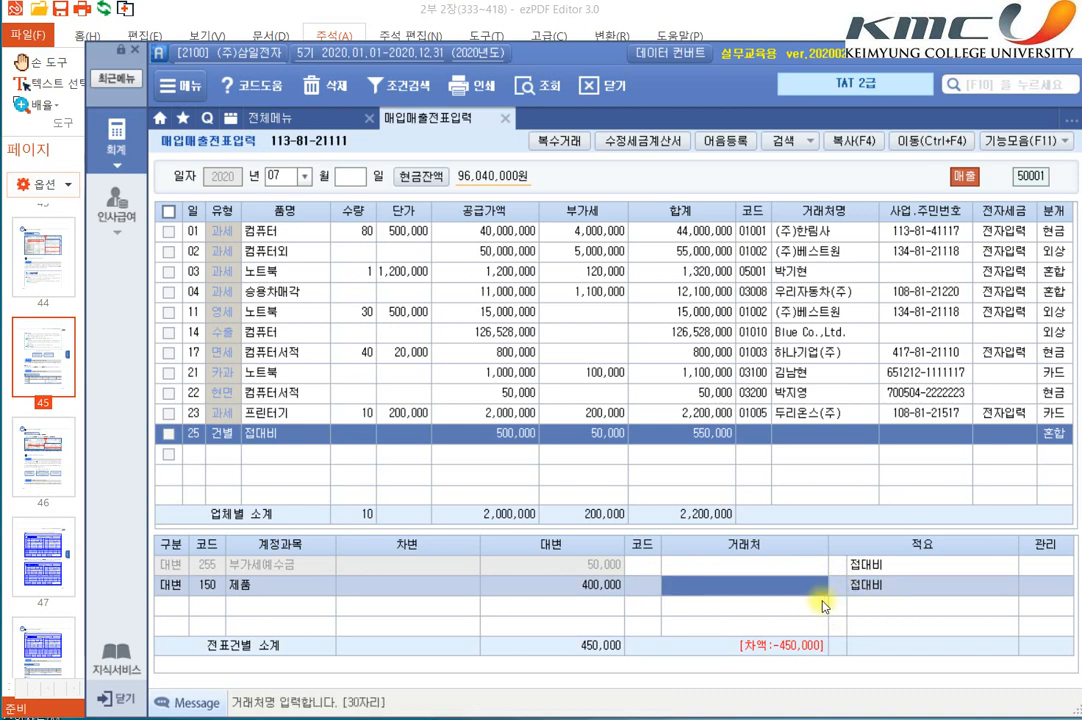
key(Return)
text(8)
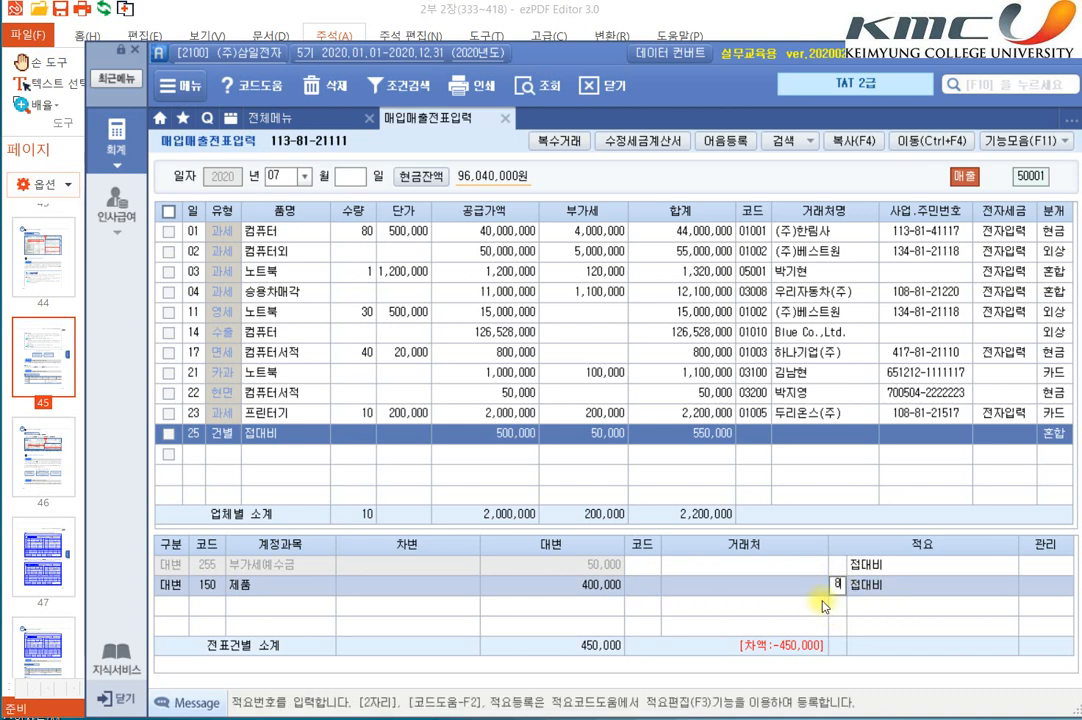
key(Return)
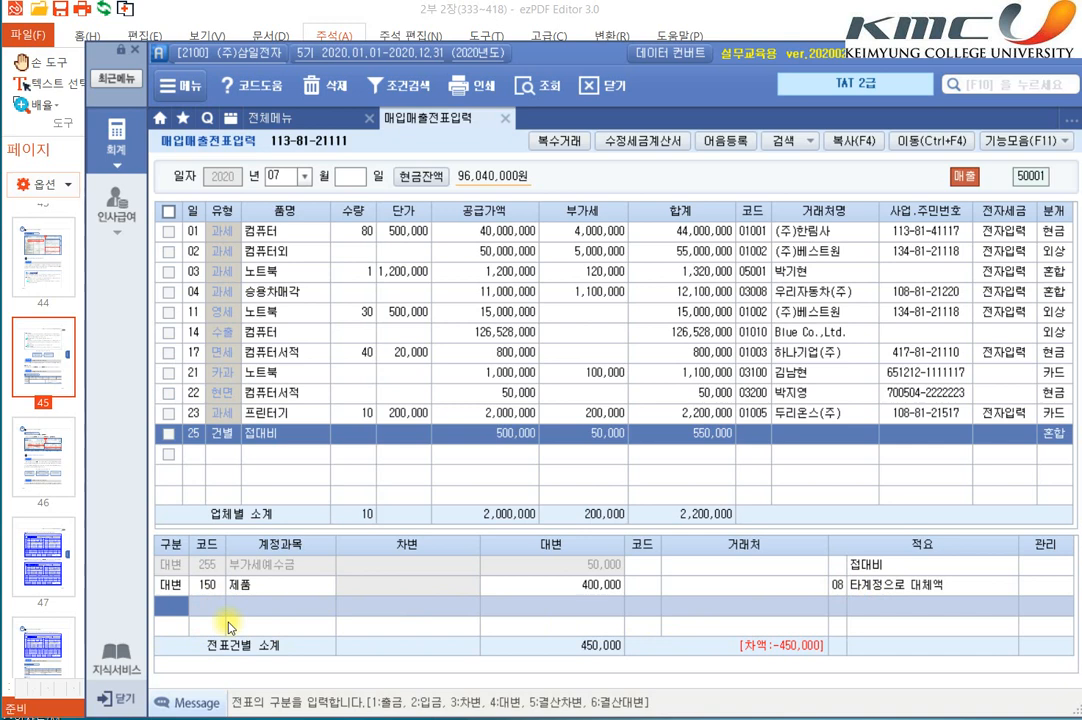
Step: Add a debit line for account 813 접대비 with an amount of 450,000 and complete the voucher
text(3)
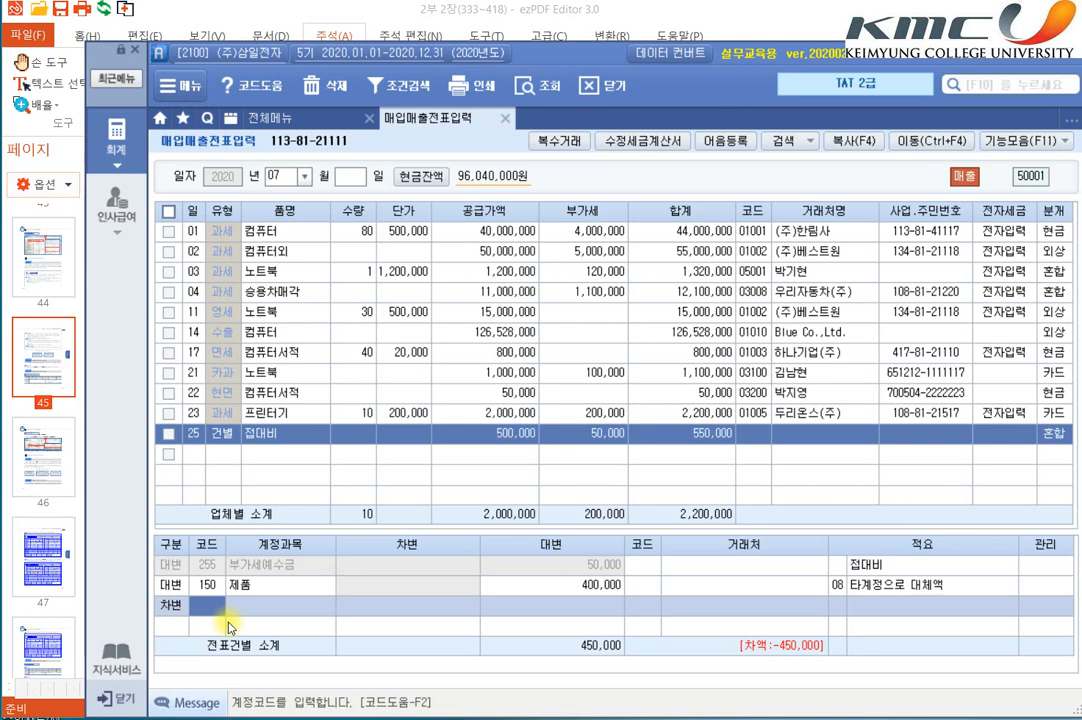
key(alt+Tab)
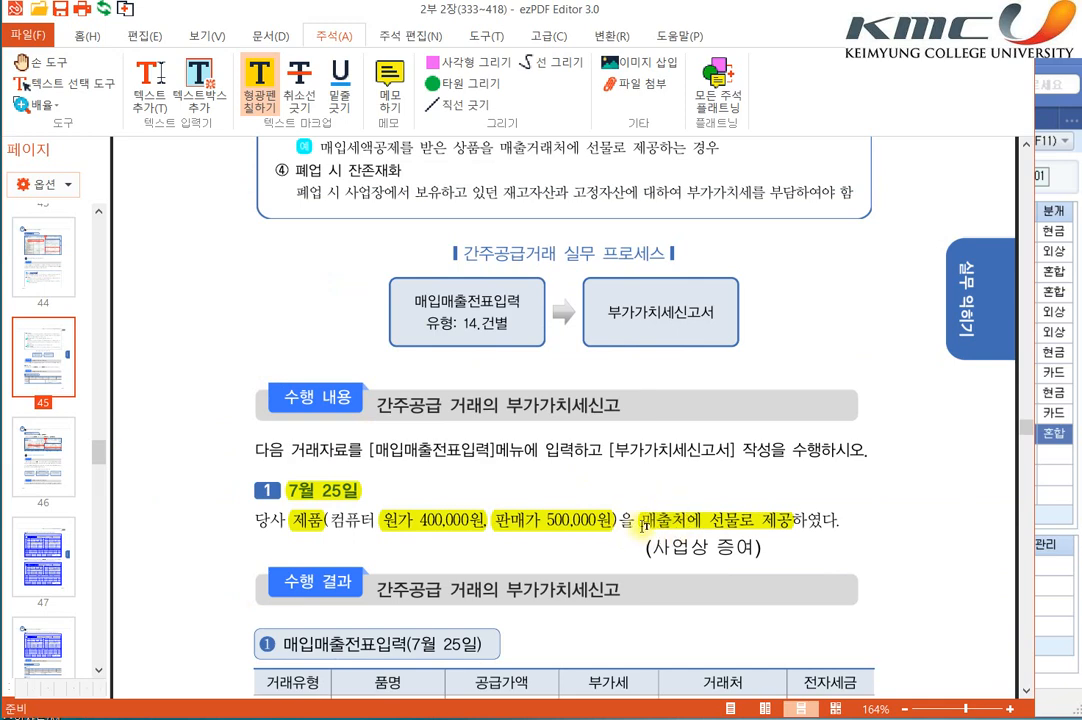
key(alt+Tab)
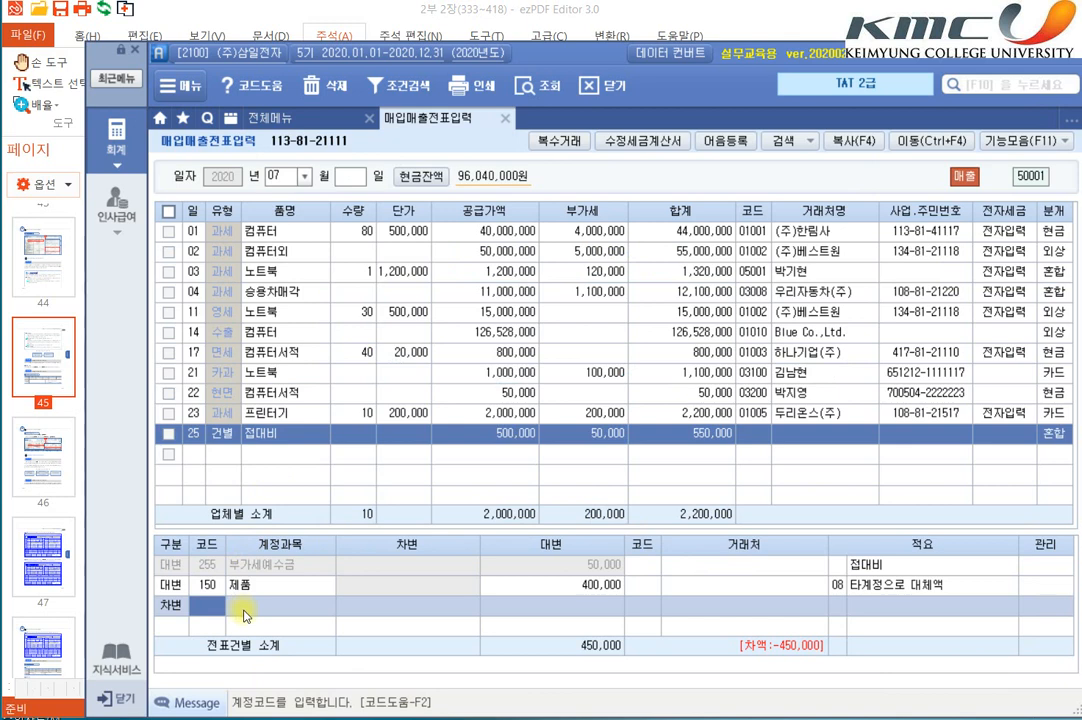
text(접대)
key(Return)
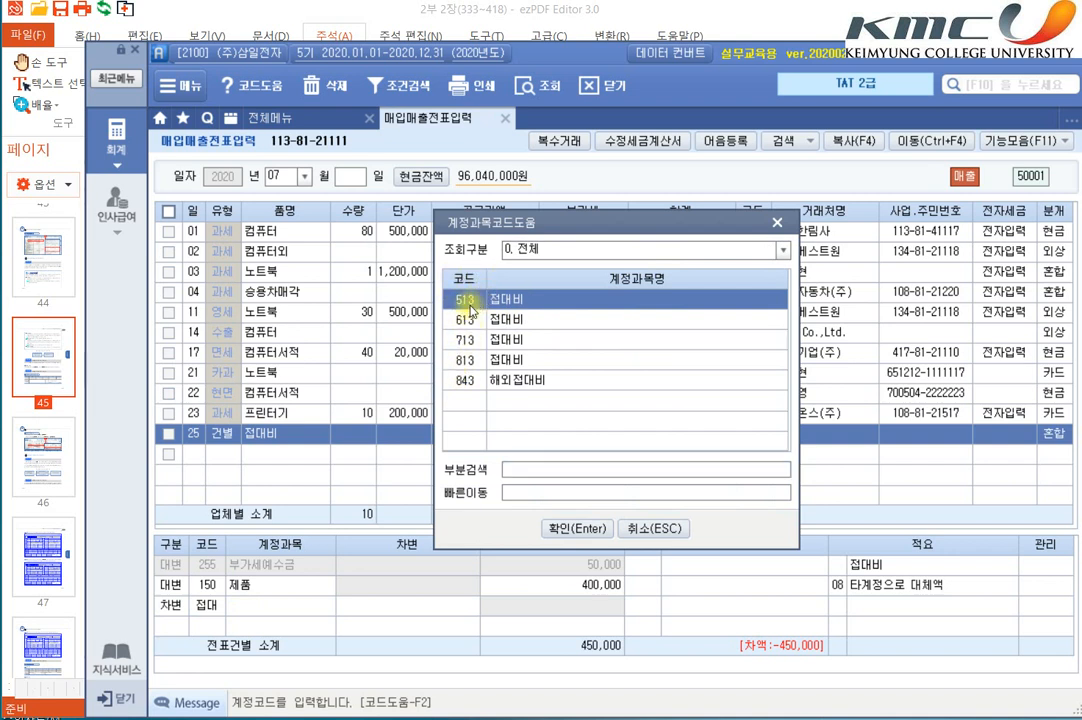
double_click(466, 364)
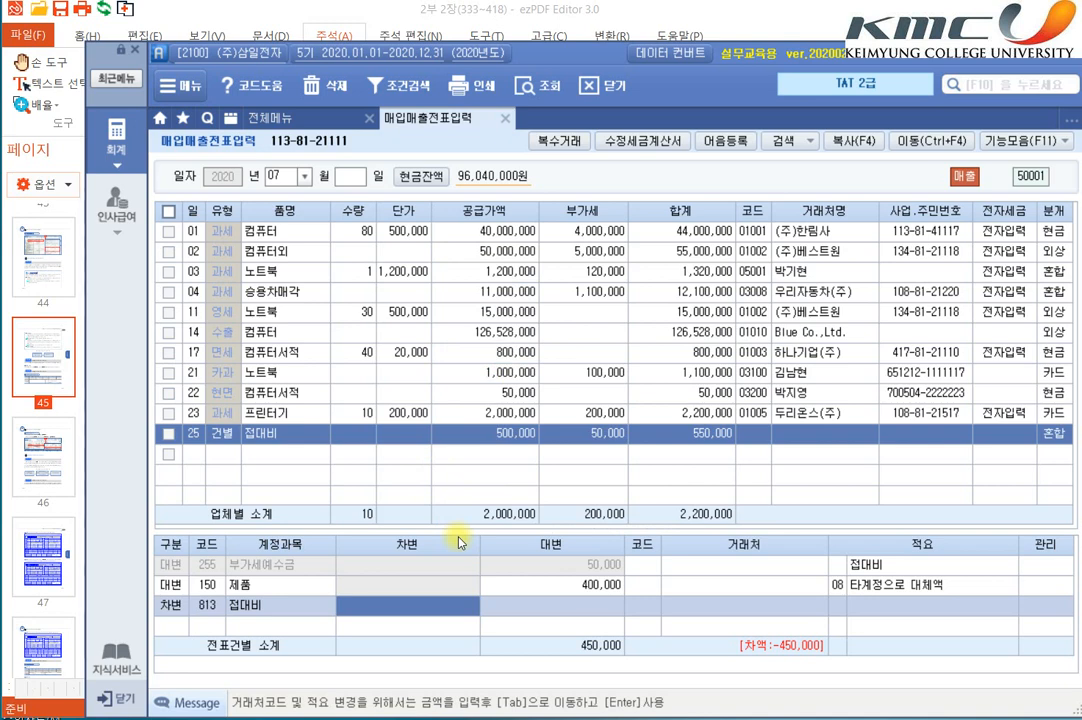
text(450)
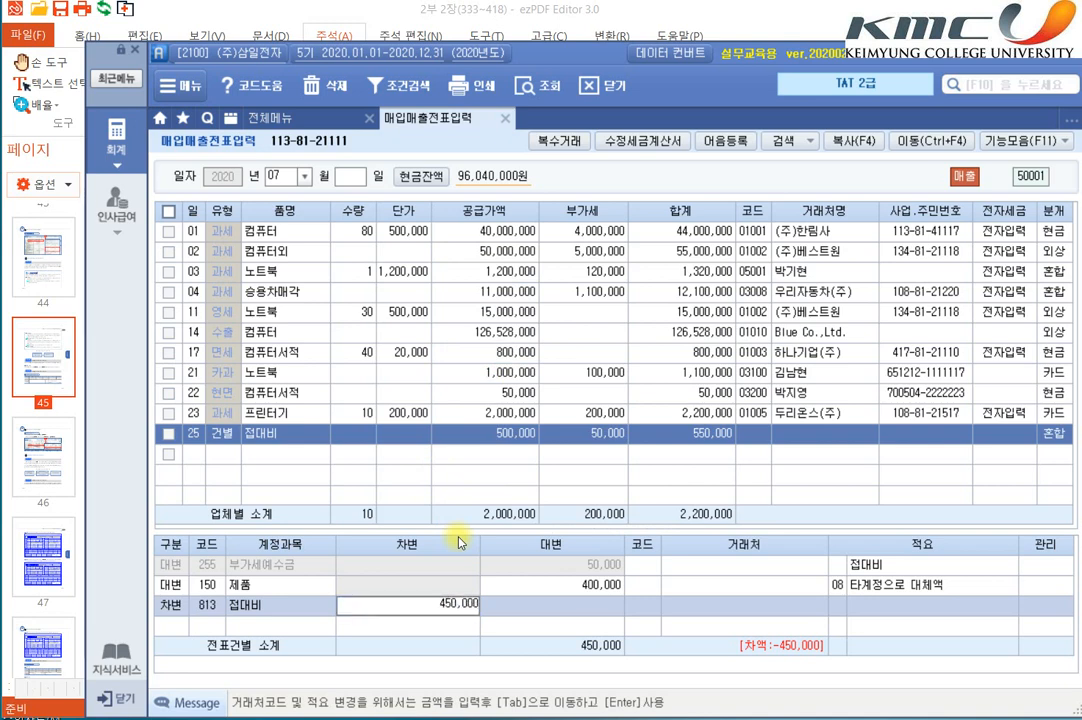
key(Return)
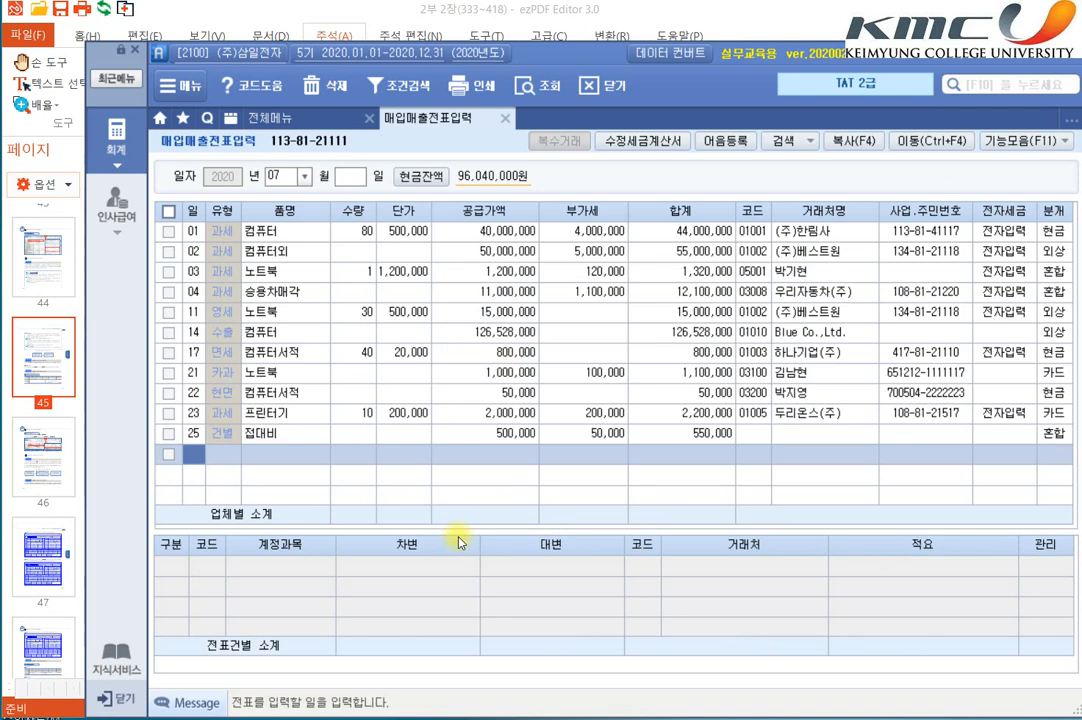
Step: In the ezPDF Editor textbook, highlight page 376's key phrases on 간주공급: taxation at market value, no tax-invoice duty and 14.건별 entry
key(alt+Tab)
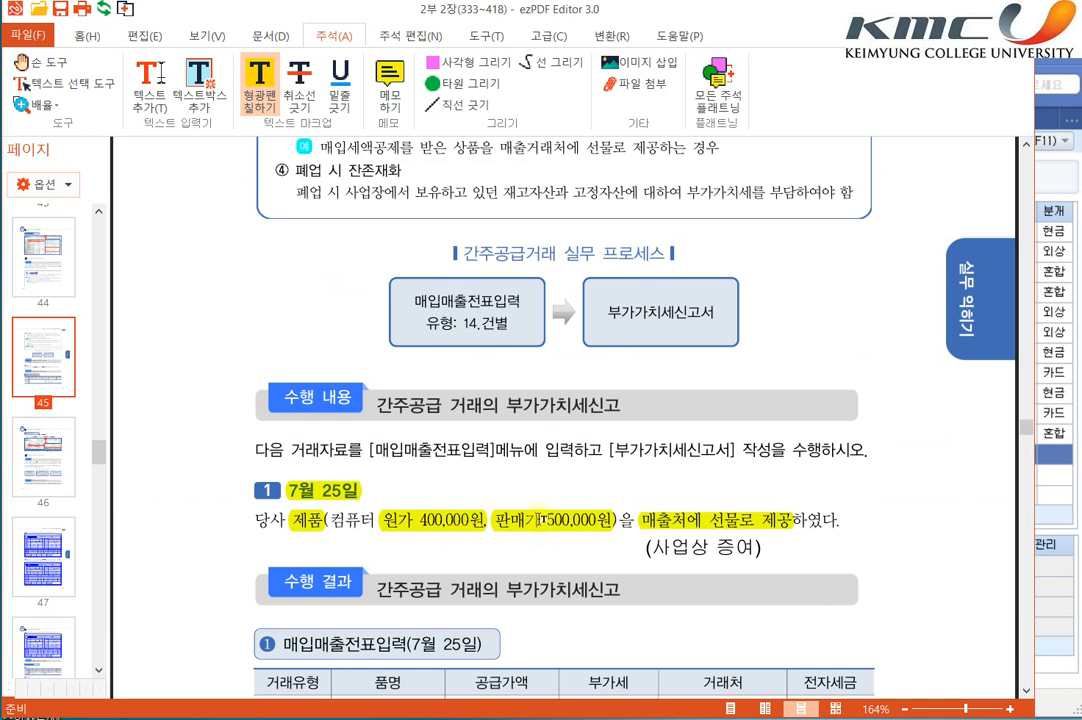
scroll(545, 507, up, 5)
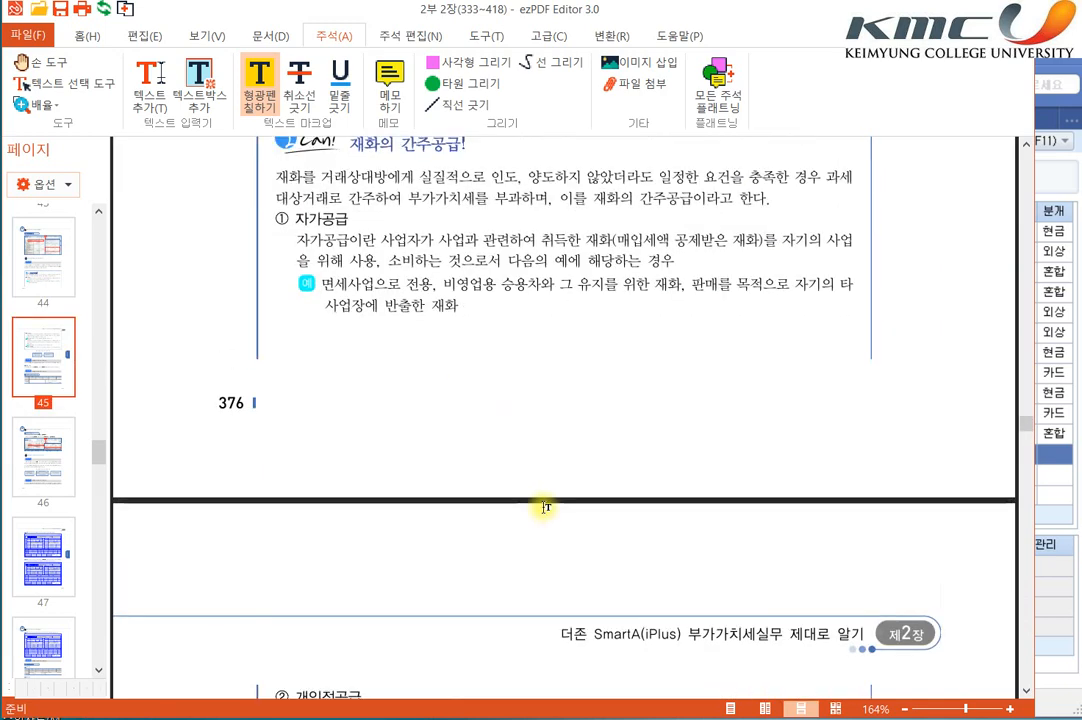
scroll(545, 507, up, 2)
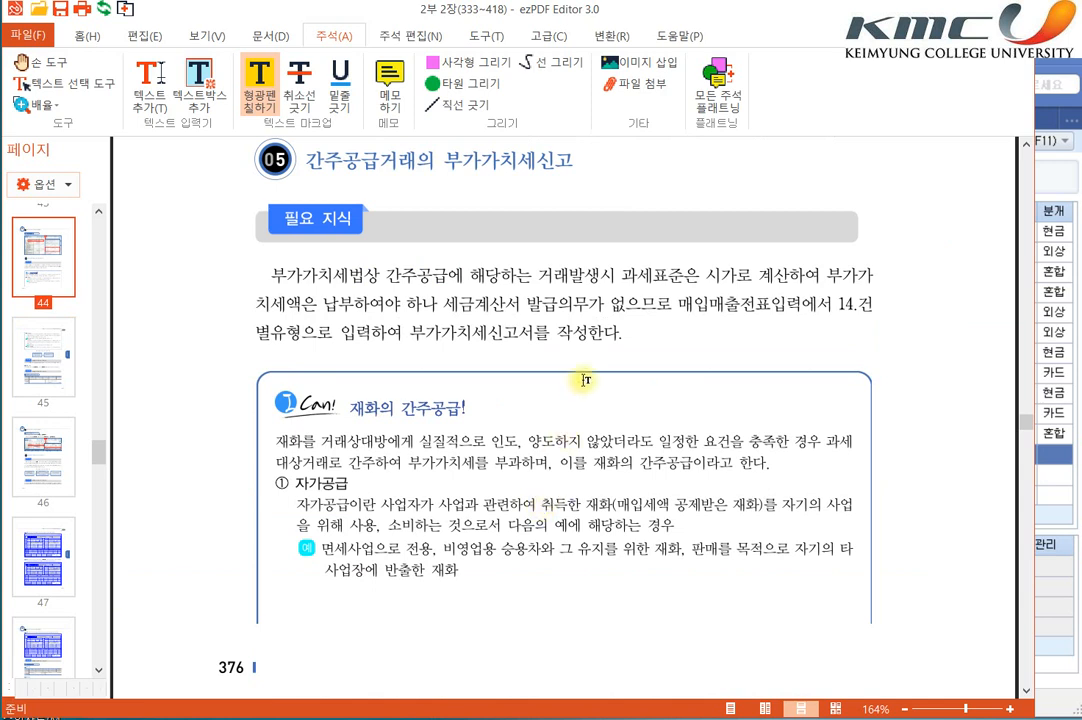
scroll(454, 205, down, 1)
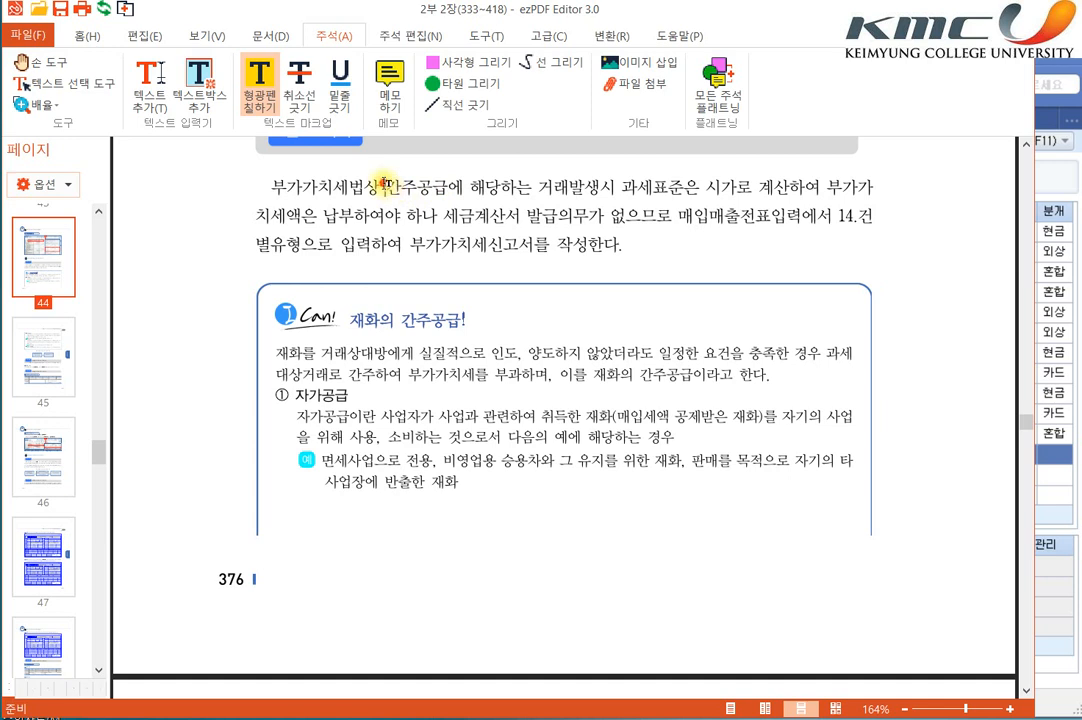
drag(385, 183, 502, 186)
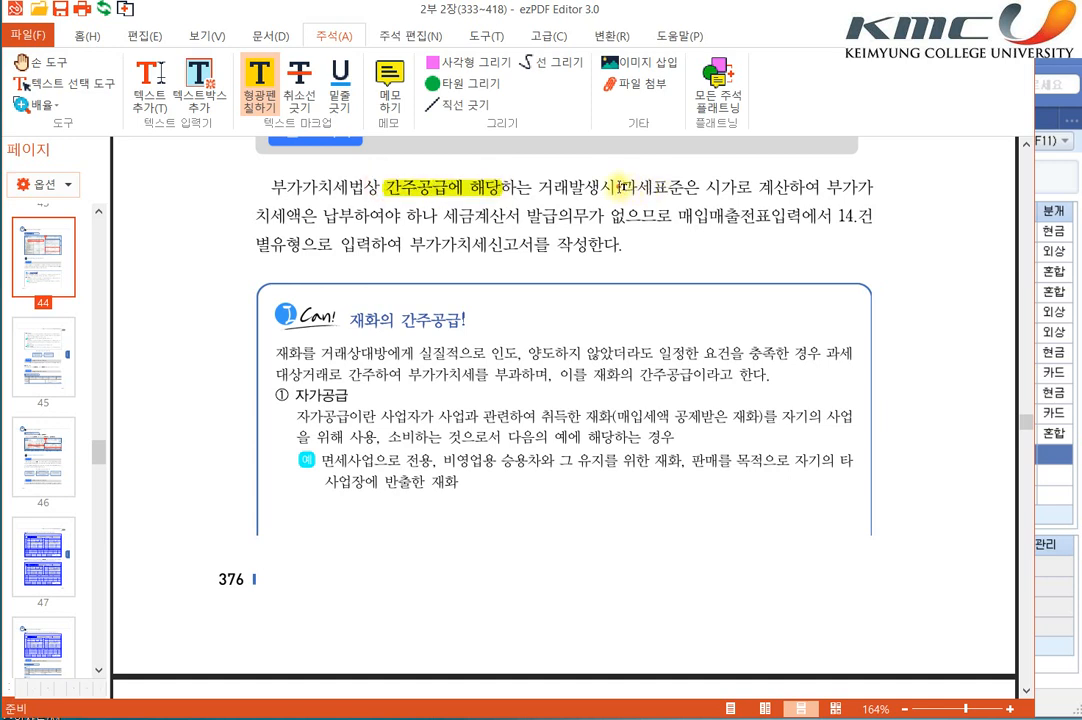
drag(620, 186, 783, 186)
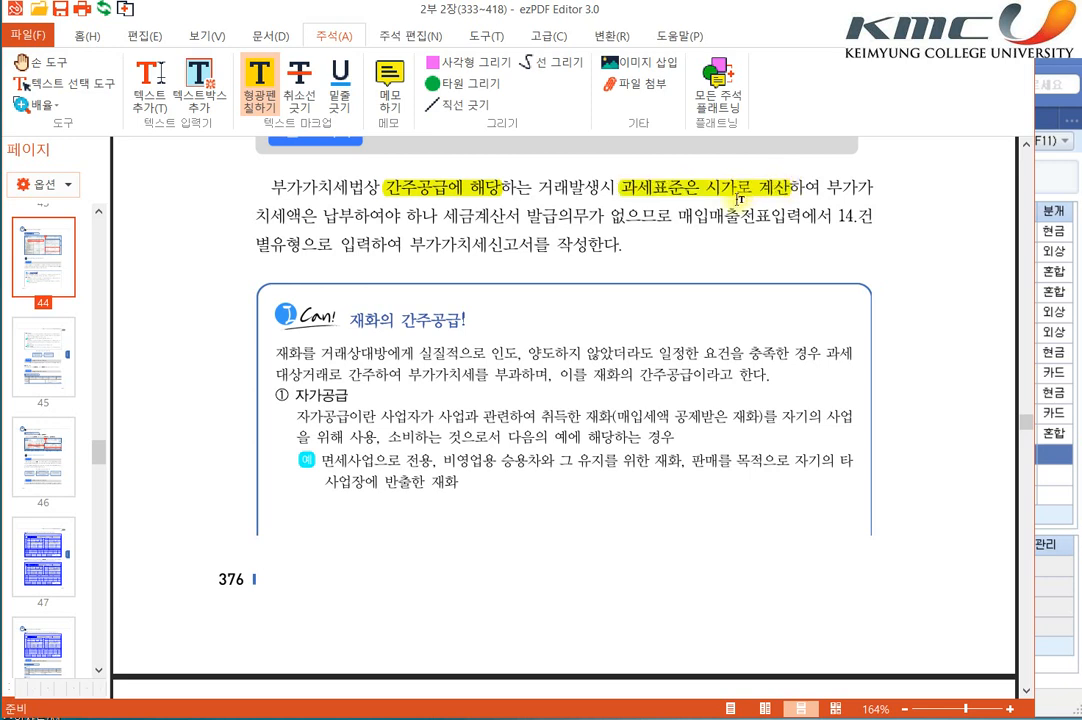
drag(443, 215, 872, 215)
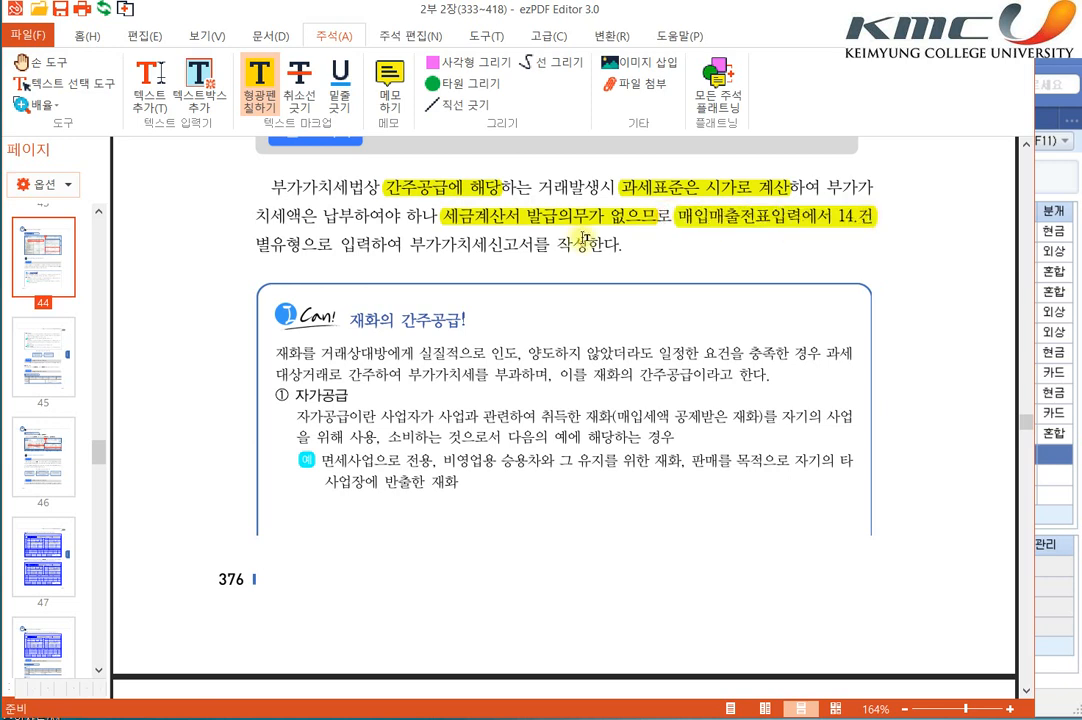
drag(259, 247, 276, 246)
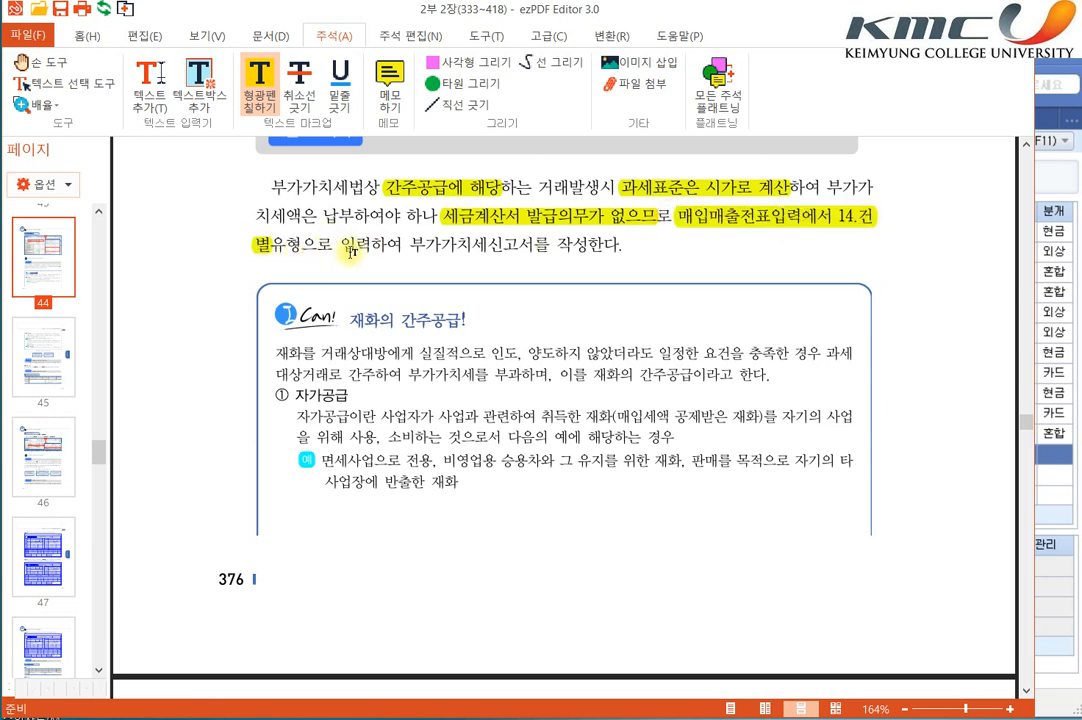
Step: Highlight "간주공급!" in the box title on page 376 and the heading of item ①, 자가공급
scroll(400, 265, down, 1)
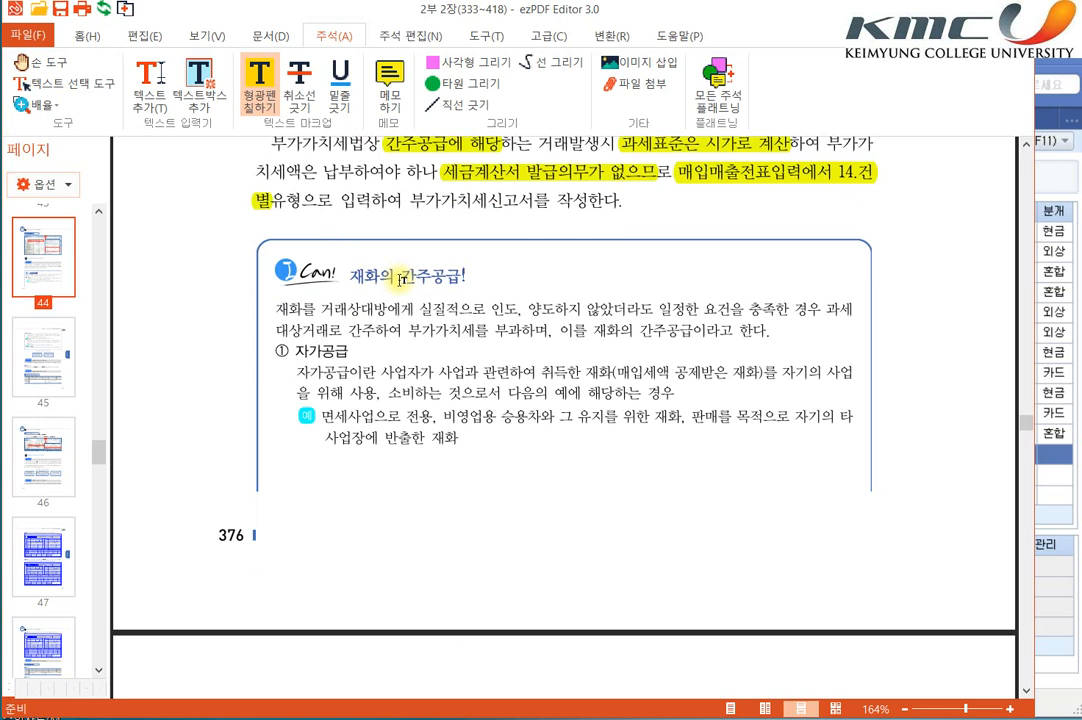
scroll(408, 279, down, 1)
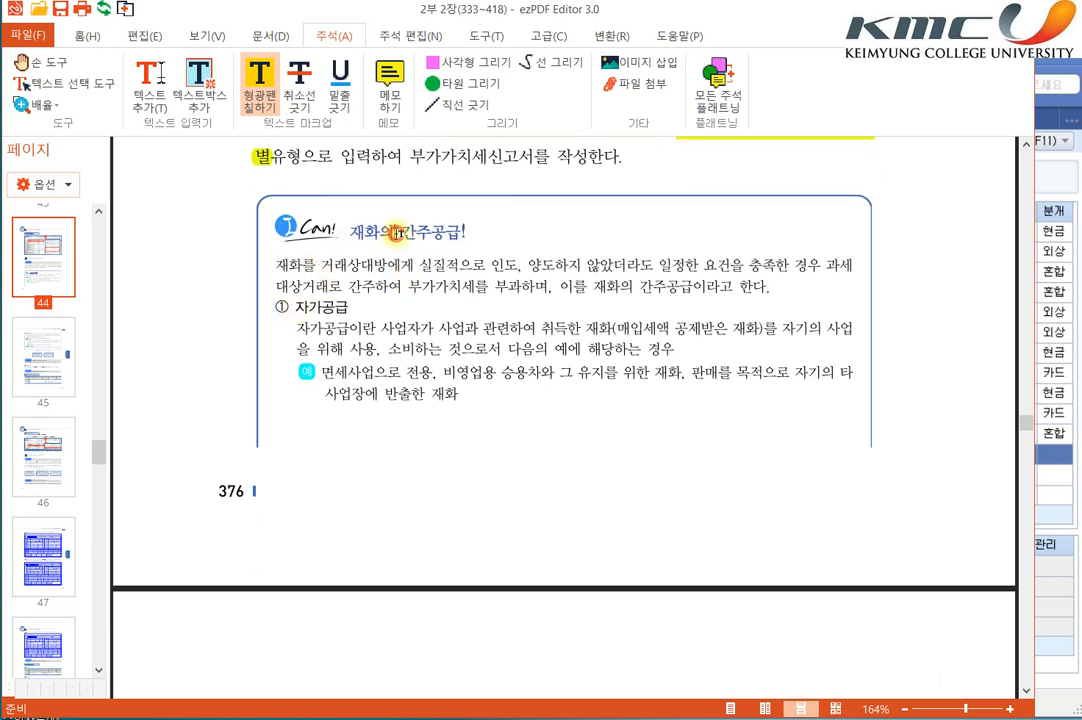
drag(397, 233, 466, 233)
drag(294, 307, 360, 307)
Step: Highlight the headings of items ② 개인적공급, ③ 사업상증여 and ④ 폐업 시 잔존재화 in the continued box
scroll(365, 325, down, 7)
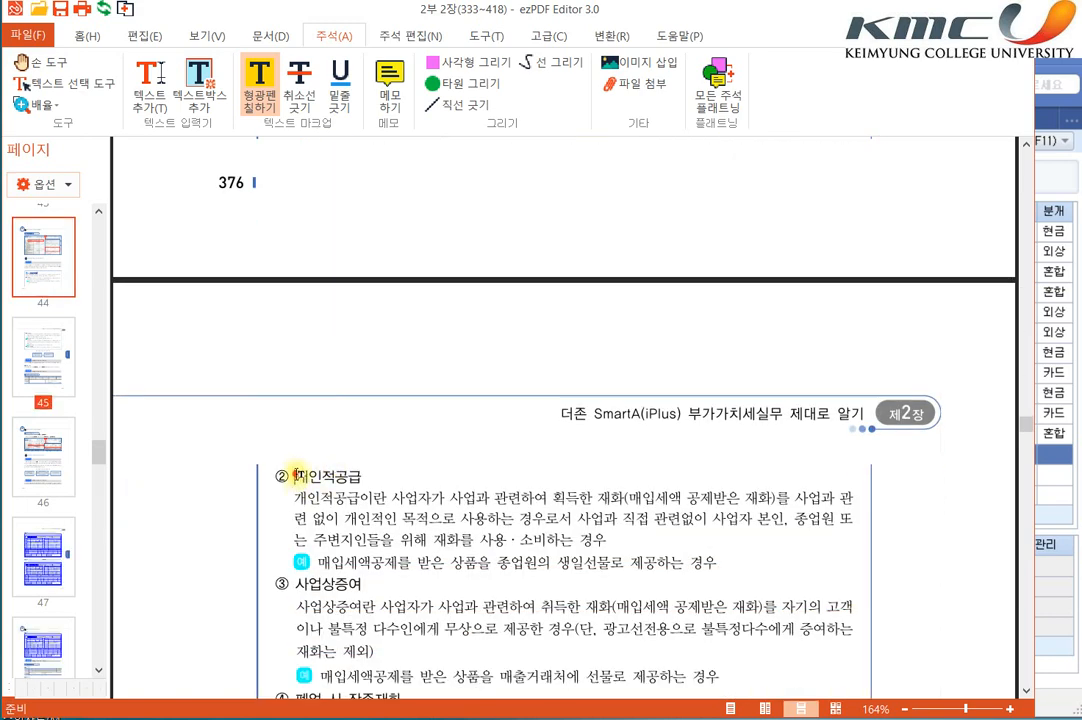
mouse_move(296, 476)
mouse_down()
mouse_move(365, 455)
mouse_move(368, 474)
mouse_up()
scroll(303, 460, down, 3)
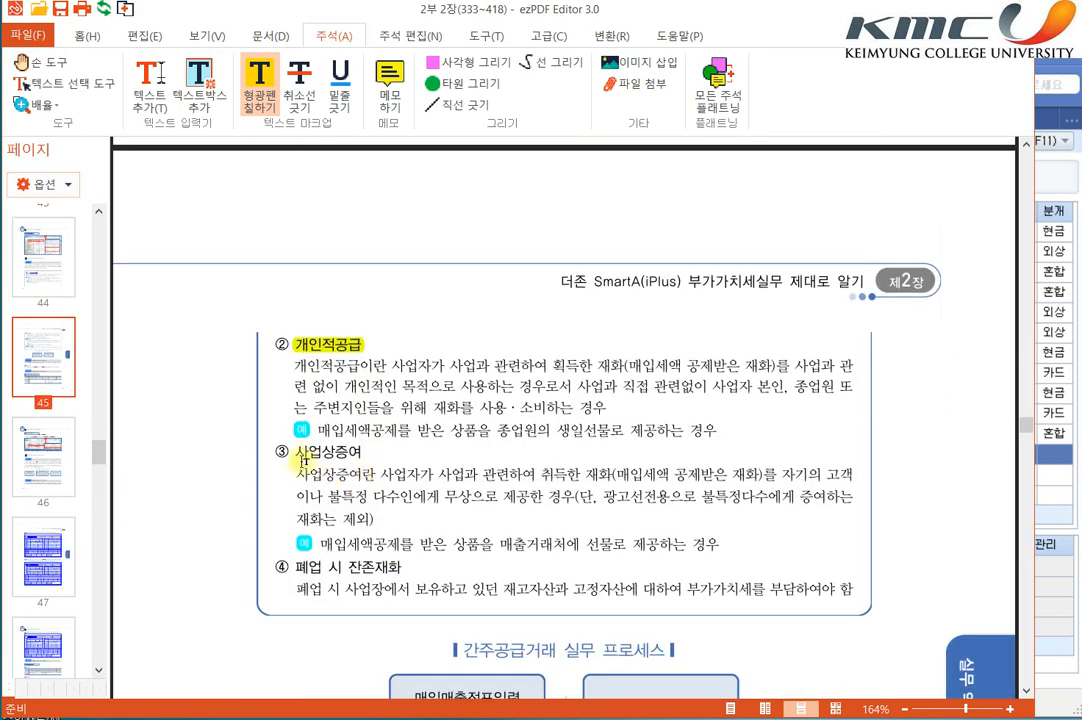
drag(298, 455, 362, 452)
scroll(362, 452, down, 3)
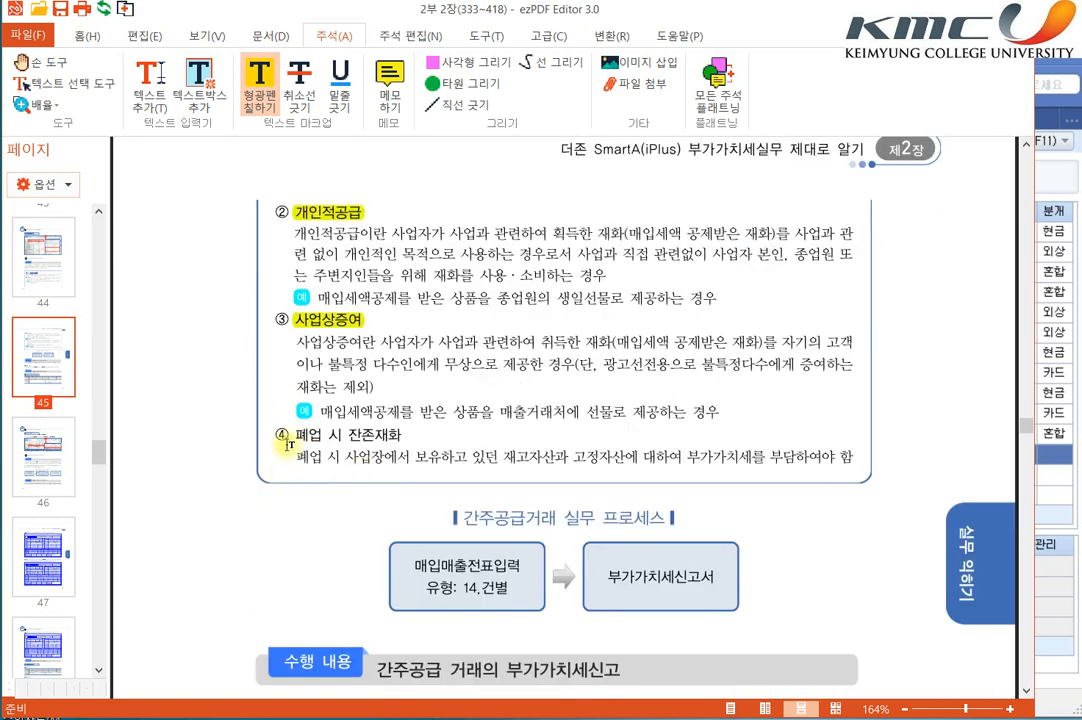
drag(288, 445, 403, 437)
scroll(410, 433, up, 4)
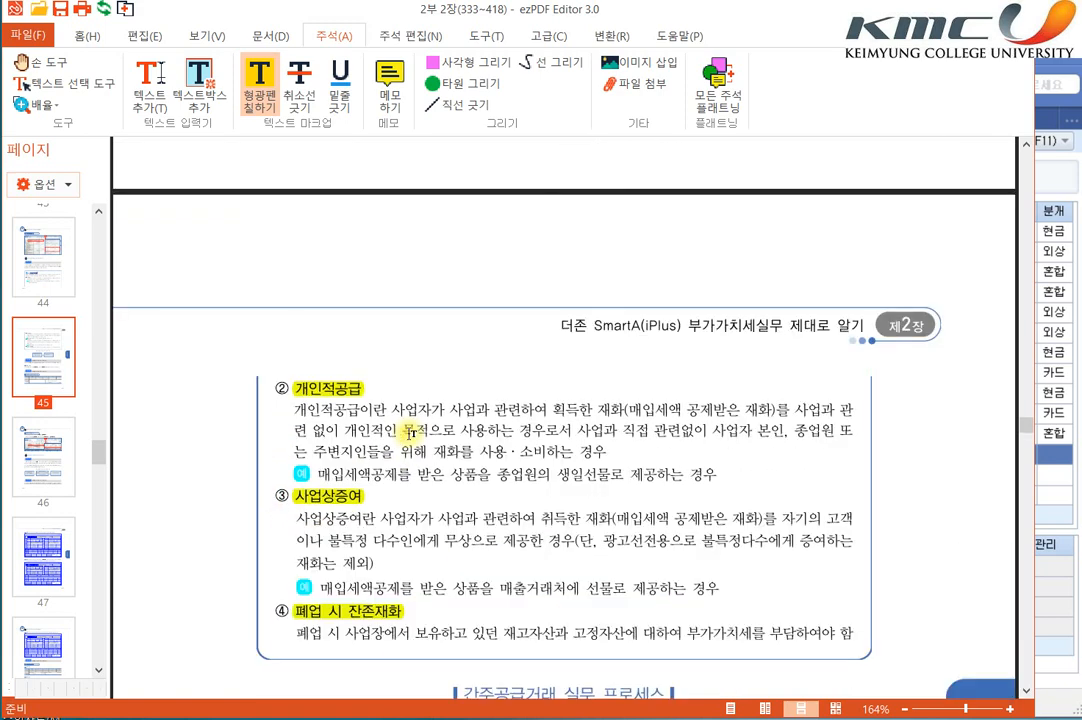
Step: Highlight the three 자가공급 examples on page 376: 면세사업으로 전용, 비영업용 승용차와 그 유지를 위한 재화, and goods moved to another own workplace for sale
scroll(410, 433, up, 9)
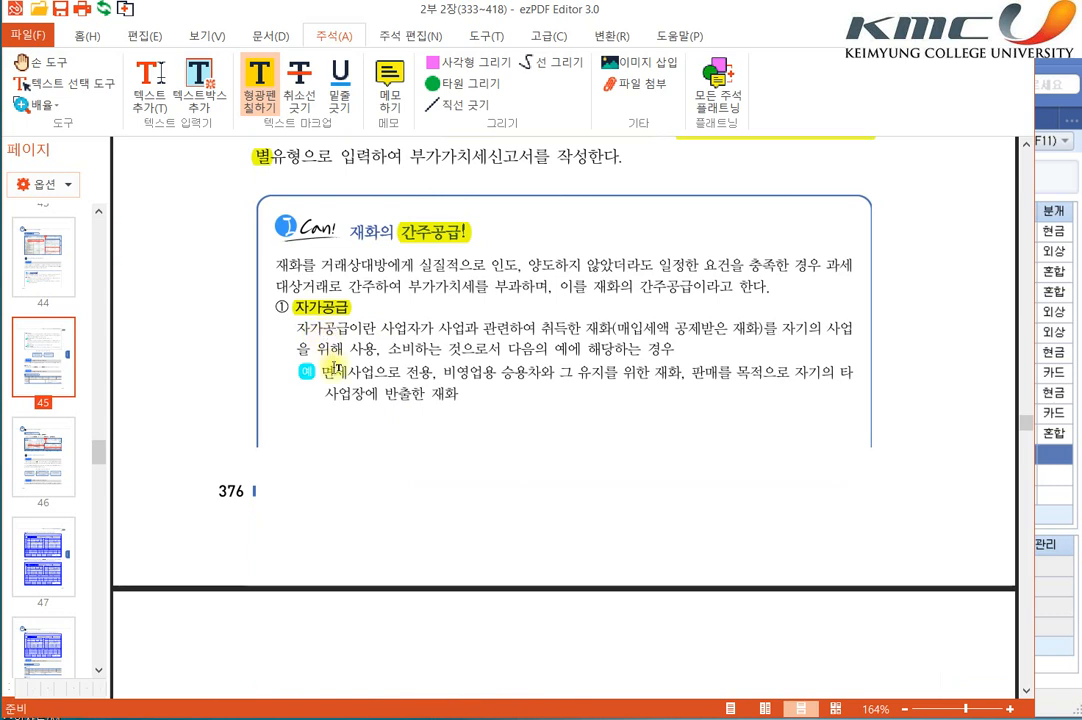
drag(321, 371, 431, 378)
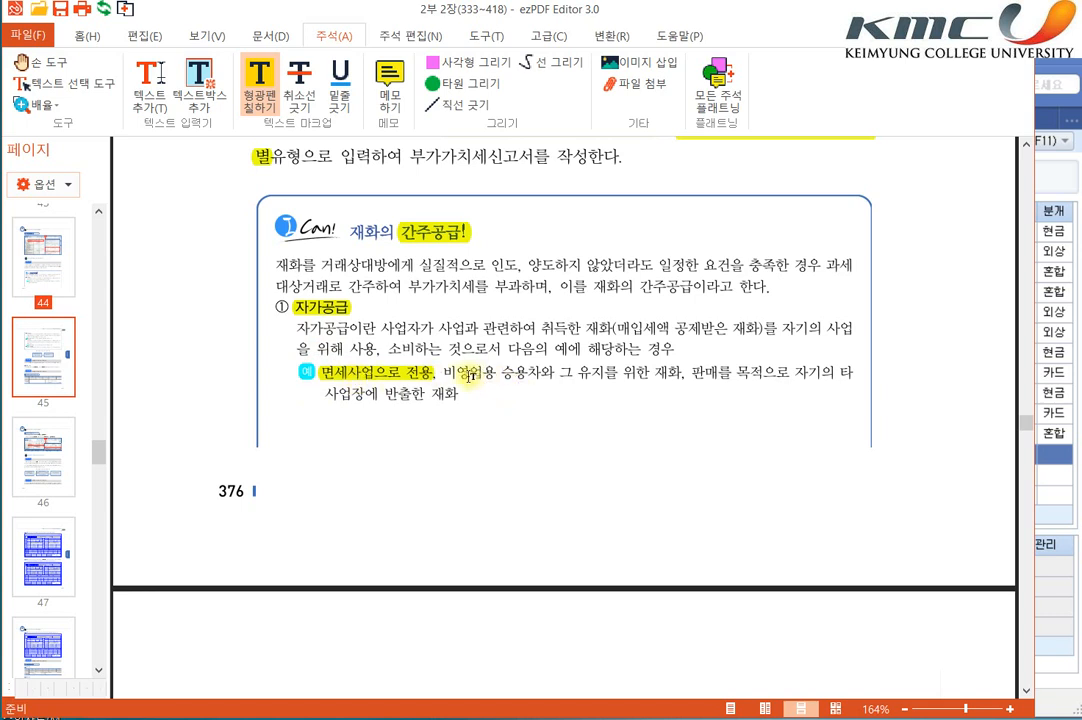
drag(444, 374, 853, 372)
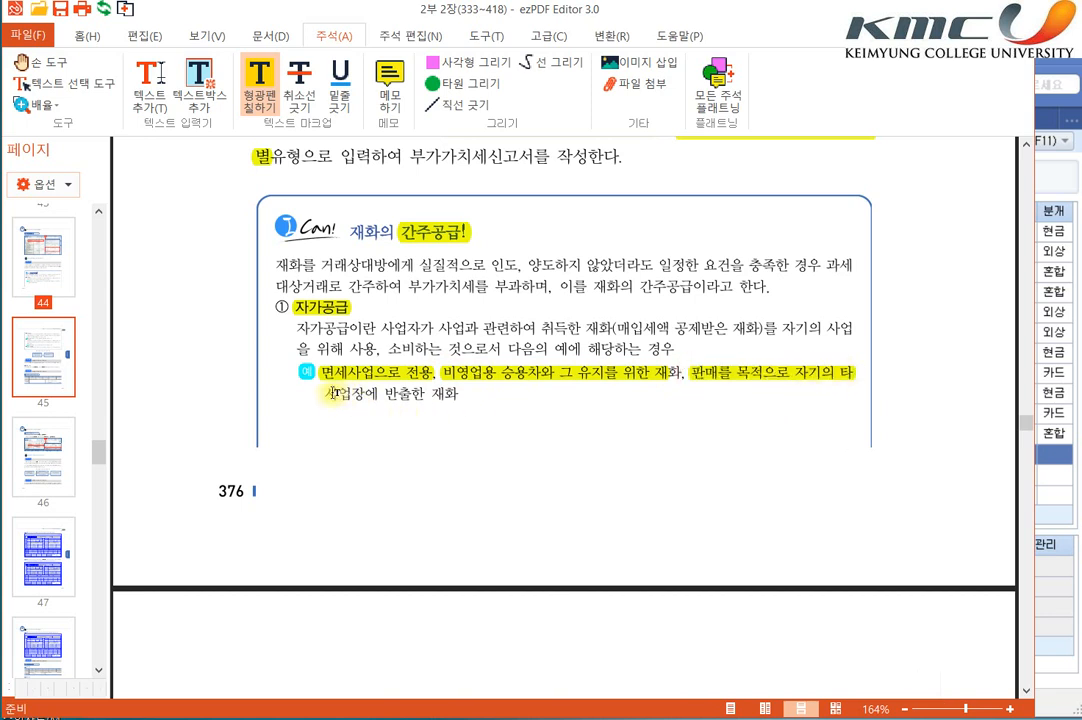
drag(333, 393, 460, 394)
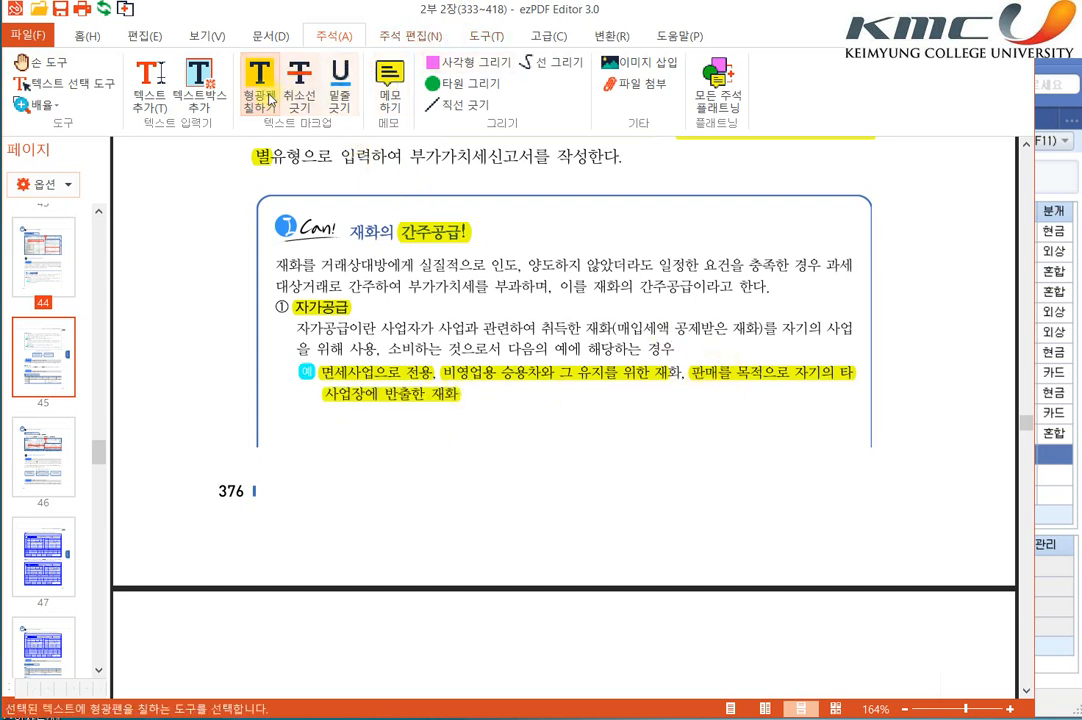
Step: Add the text note "(=직매장반출)" right after the last 자가공급 example, 사업장에 반출한 재화
click(150, 82)
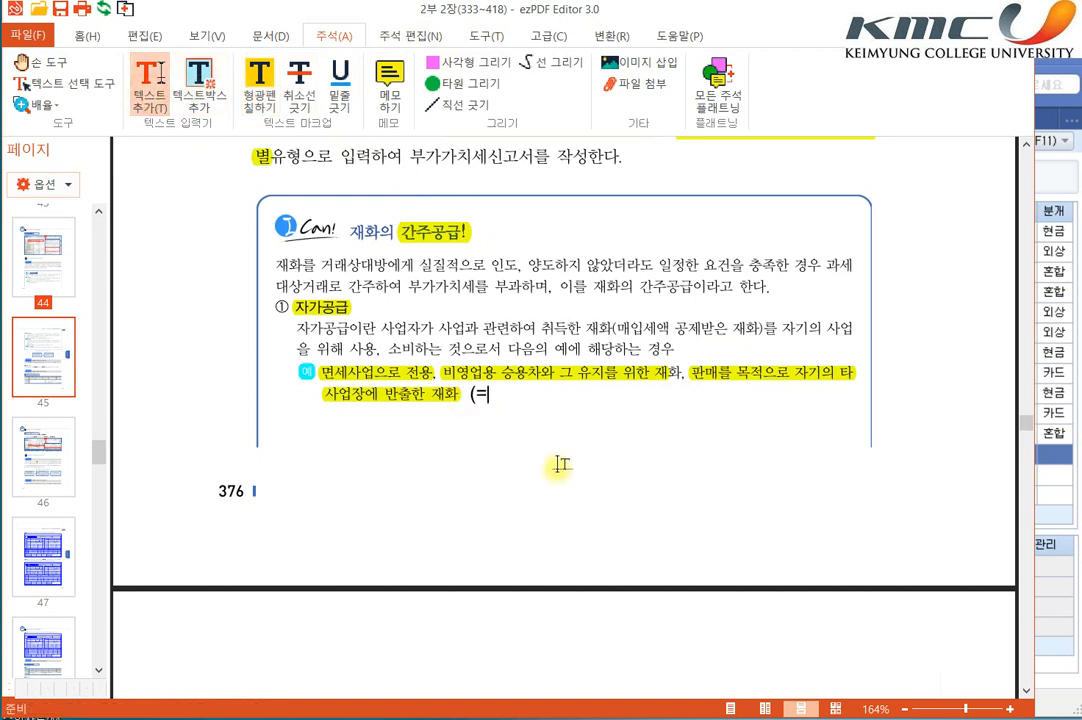
text(직매자)
text(반출))
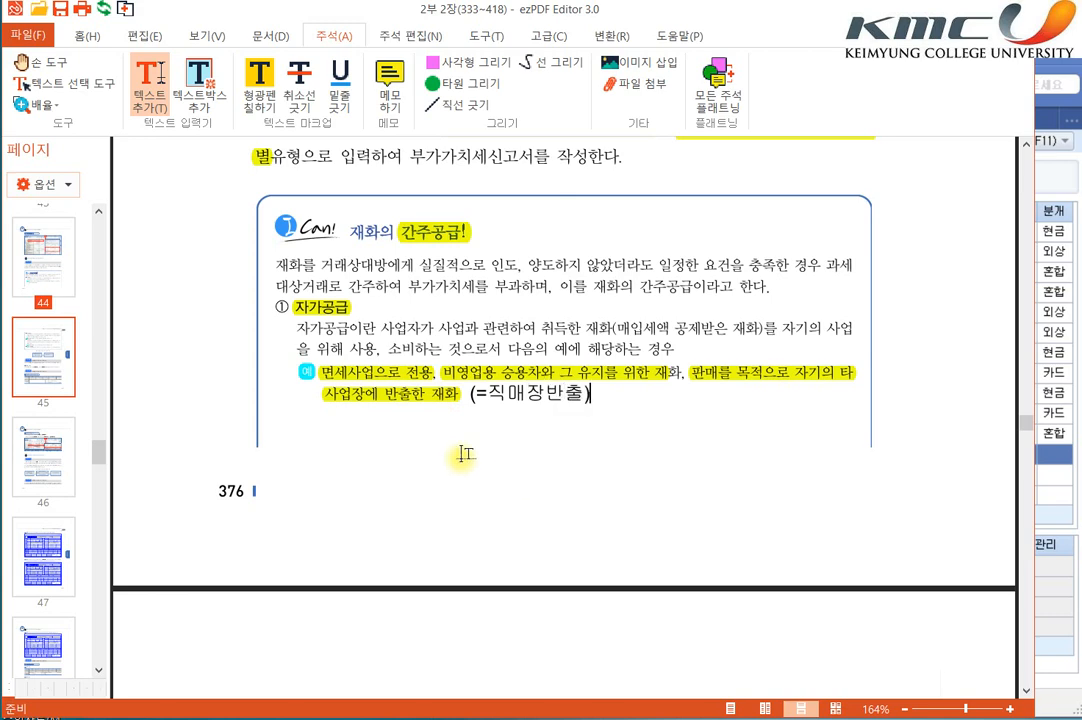
Step: Highlight the phrase "사업과 관련 없이 개인적인 목적으로 사용하는 경우" in the definition of item ② 개인적공급
scroll(456, 461, down, 5)
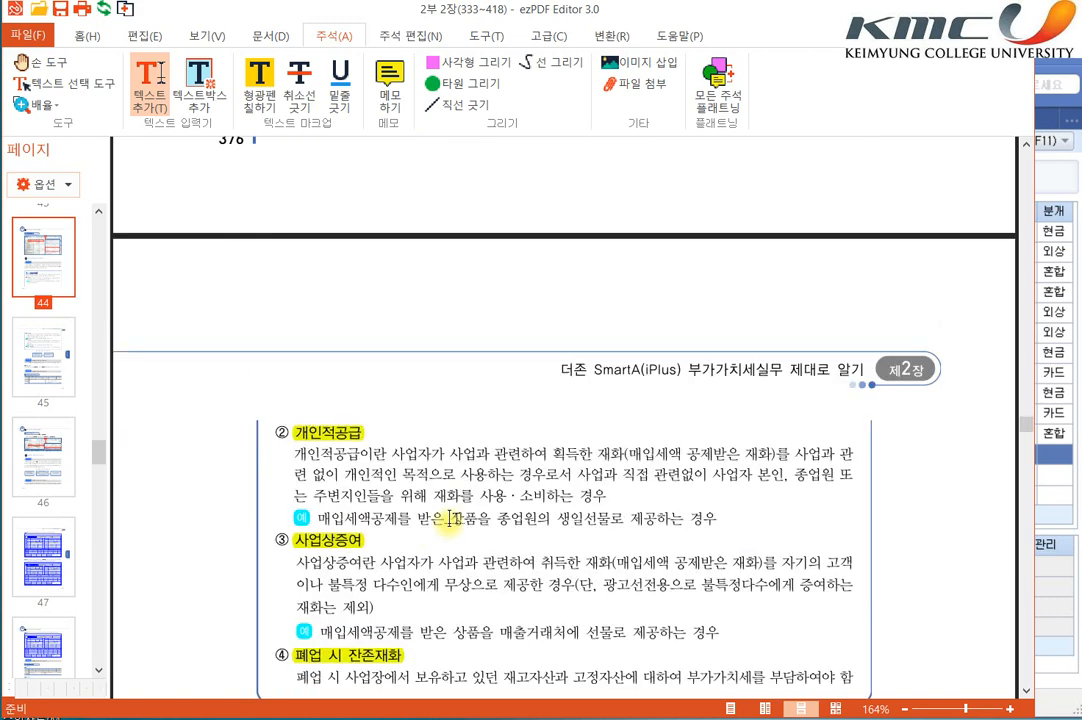
scroll(329, 440, down, 5)
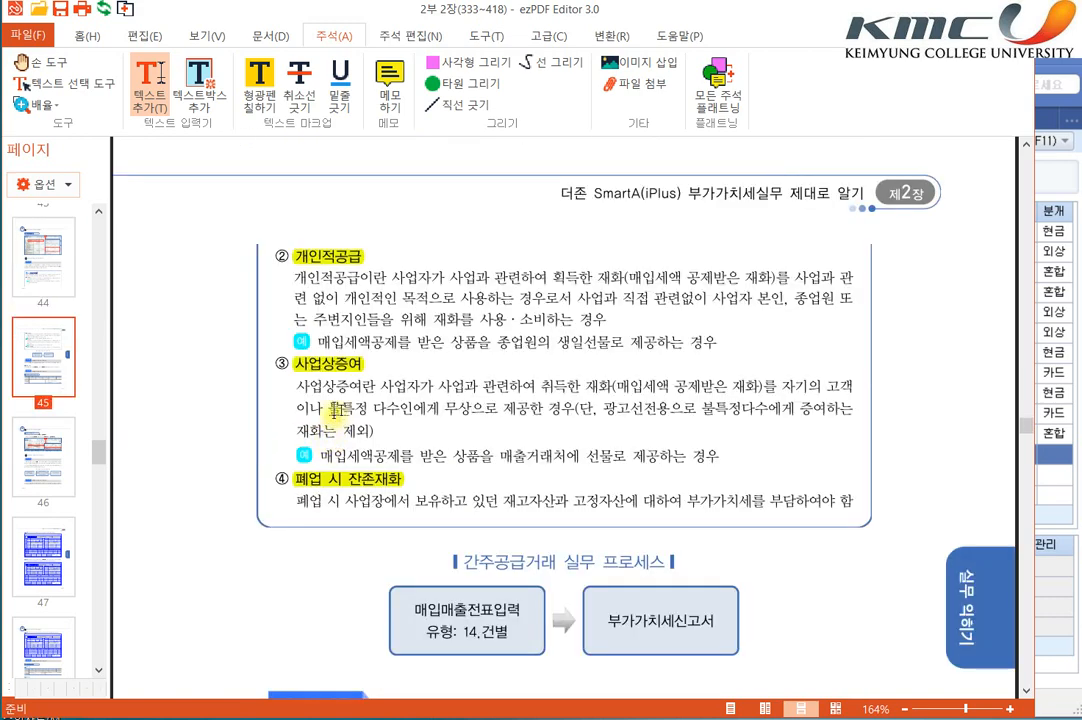
scroll(338, 270, up, 2)
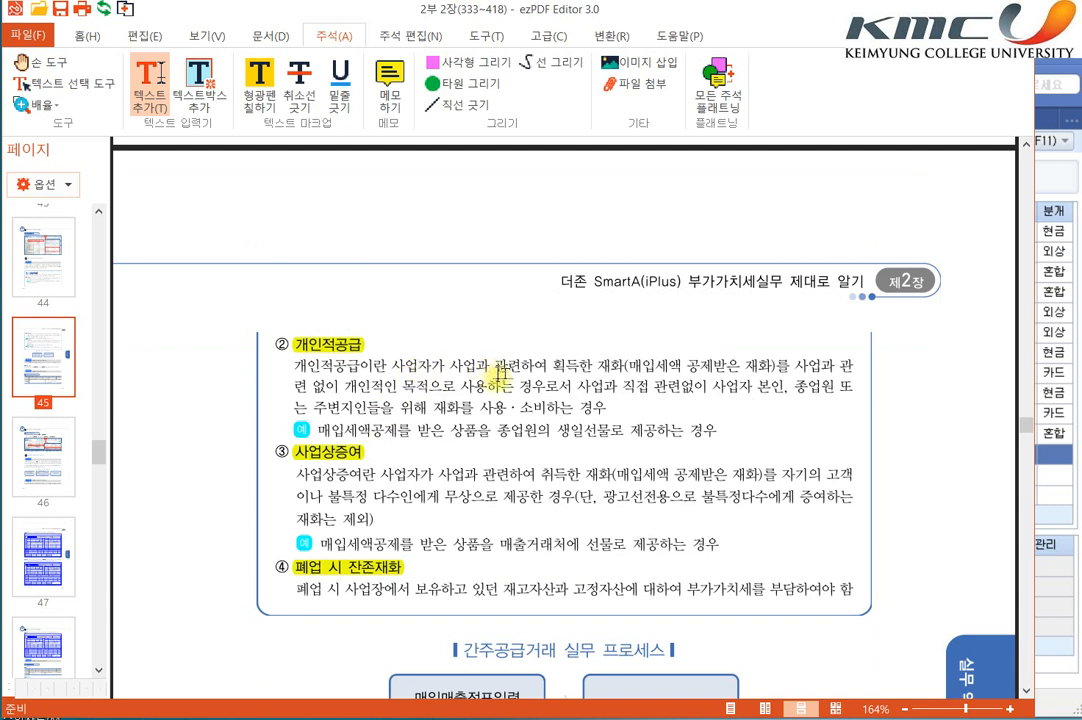
click(797, 366)
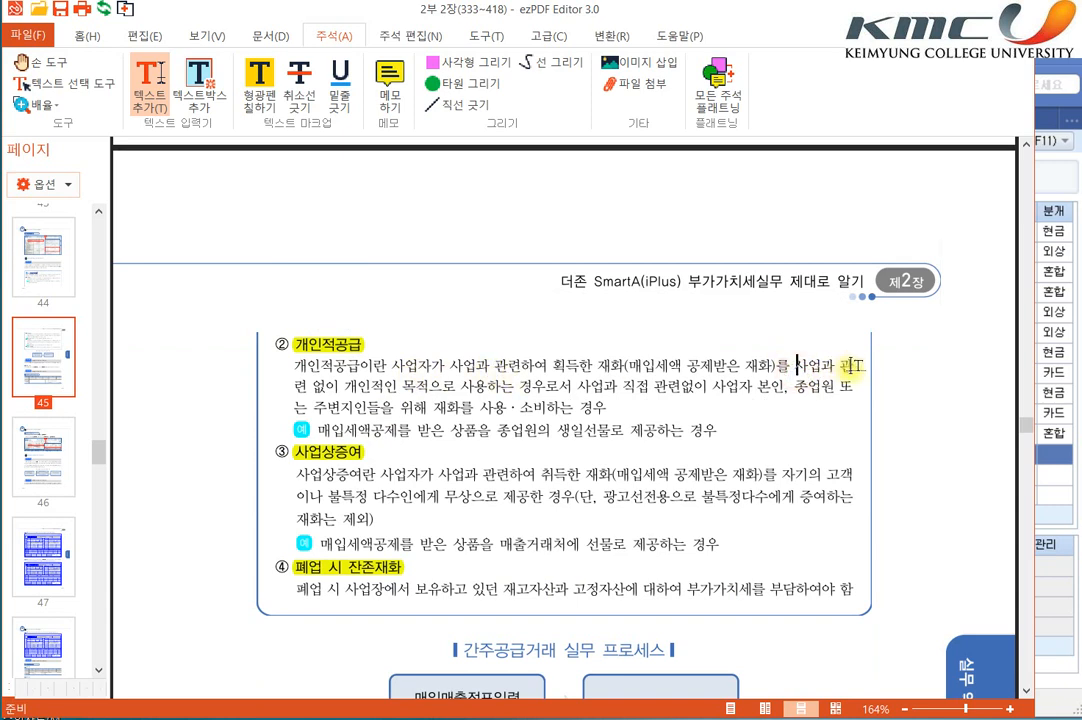
click(259, 88)
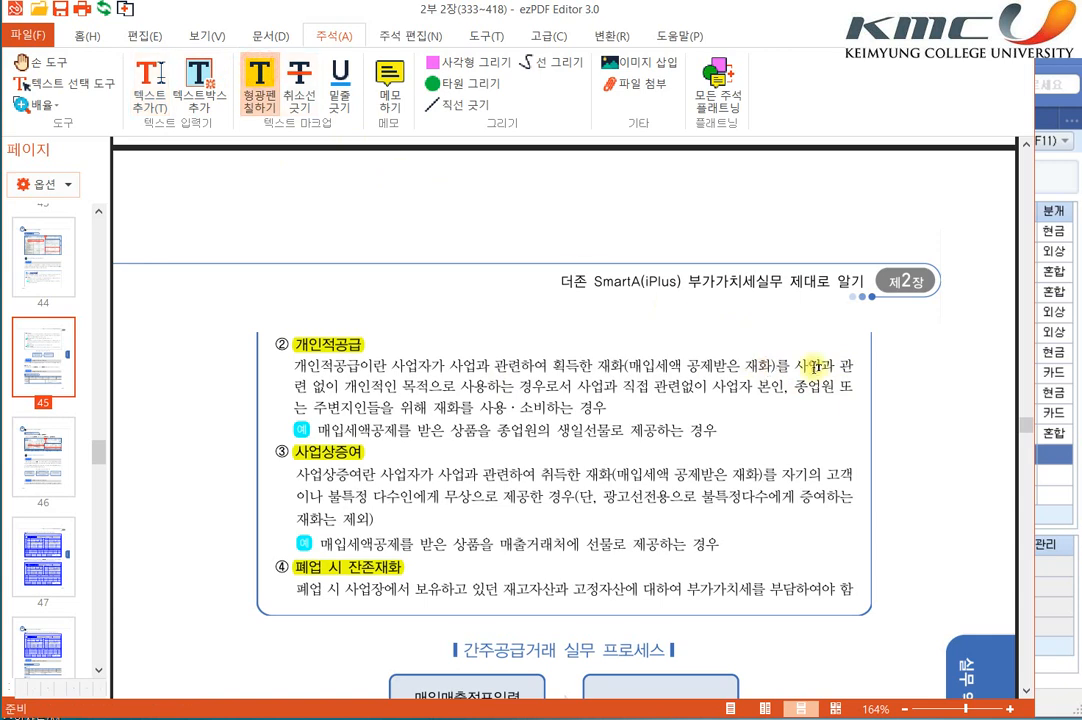
mouse_move(795, 366)
mouse_down()
mouse_move(502, 390)
mouse_move(545, 389)
mouse_up()
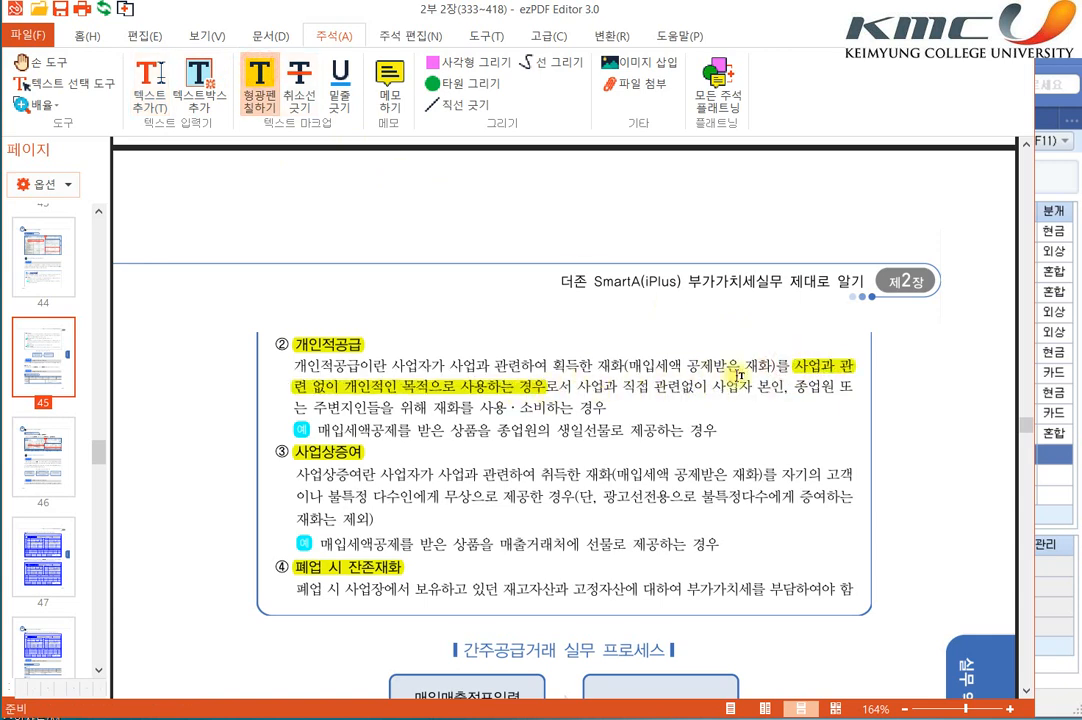
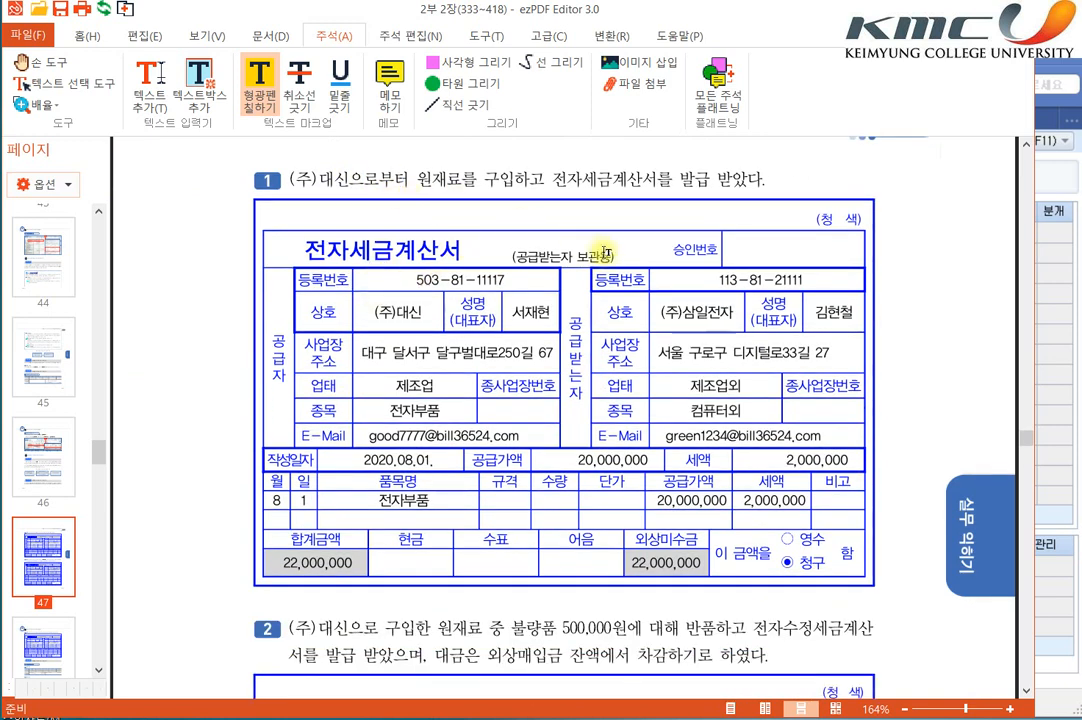
Step: Highlight the word 세금계산서 in the title of the electronic tax invoice for item 1
scroll(470, 228, up, 2)
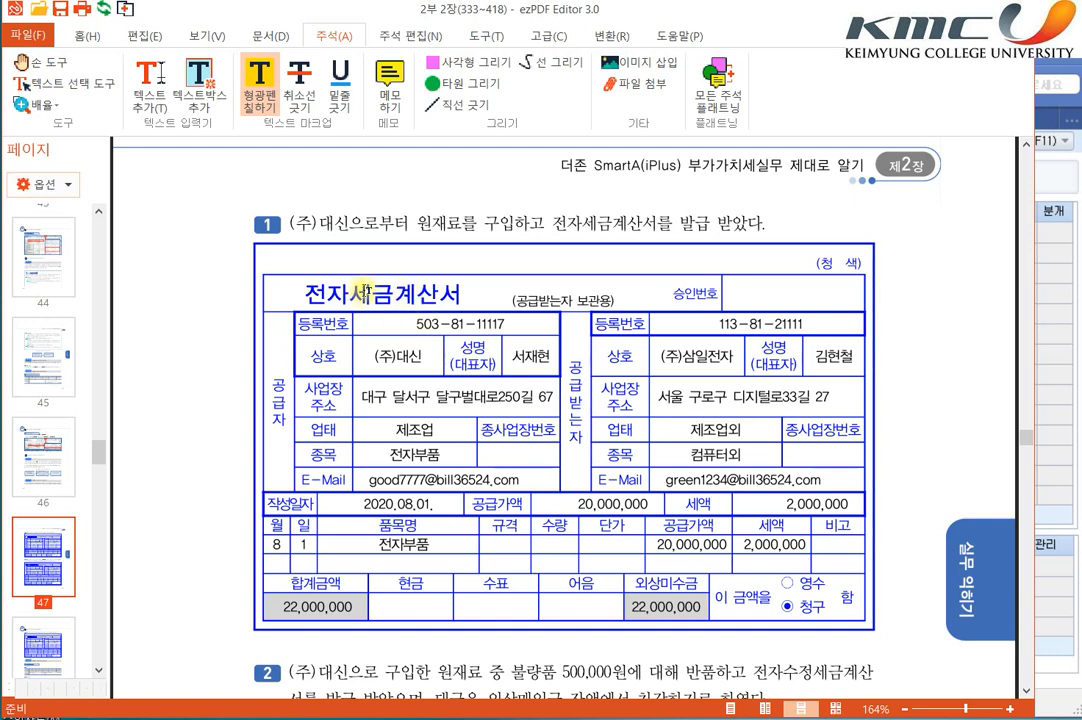
mouse_move(345, 293)
mouse_down()
mouse_move(483, 292)
mouse_move(466, 294)
mouse_up()
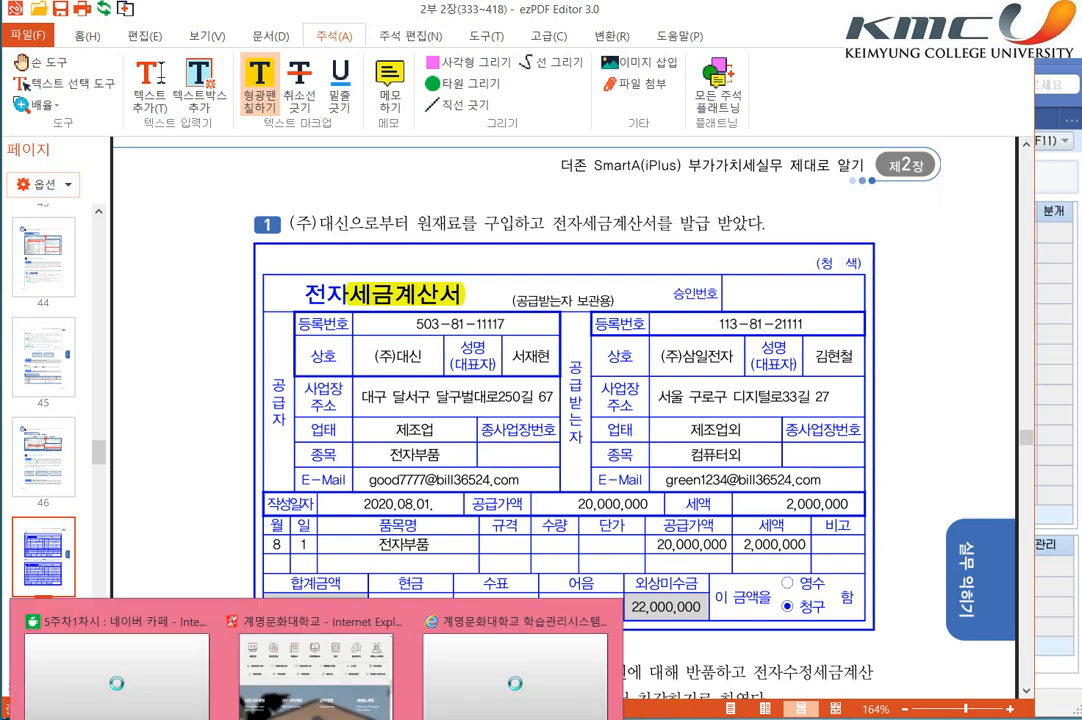
Step: Open Notepad, write "세금계산서 : 거래징수에 대한 증빙으로 공급자가", and move and widen the Notepad window
key(super)
key(super)
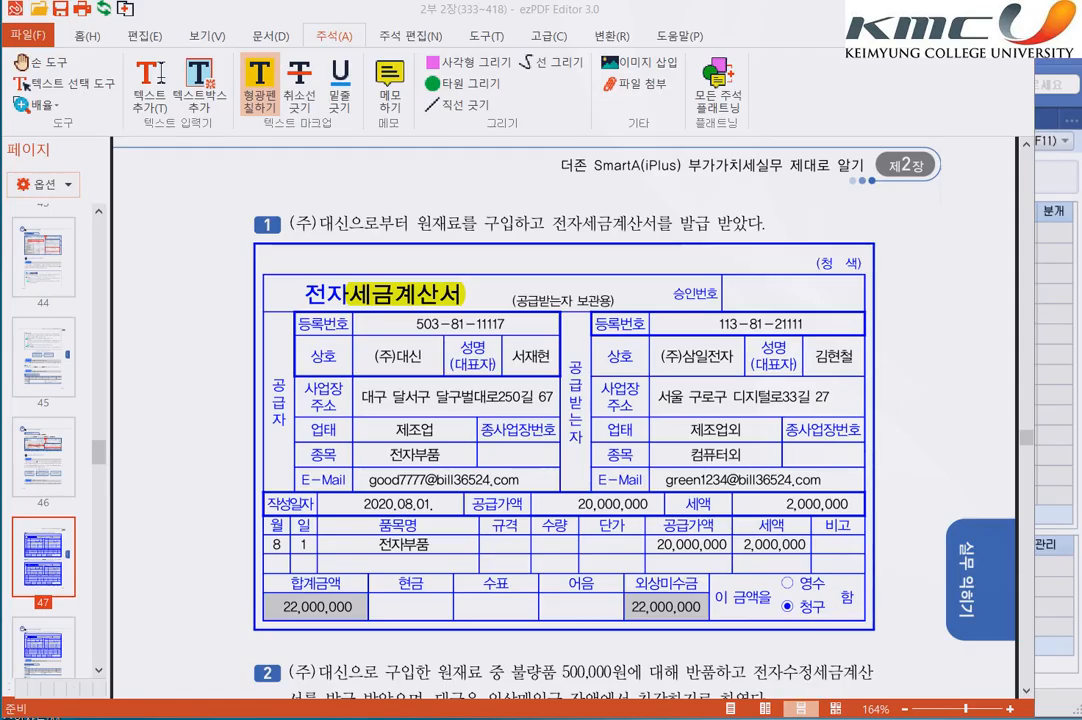
text(rp세금계산서 : )
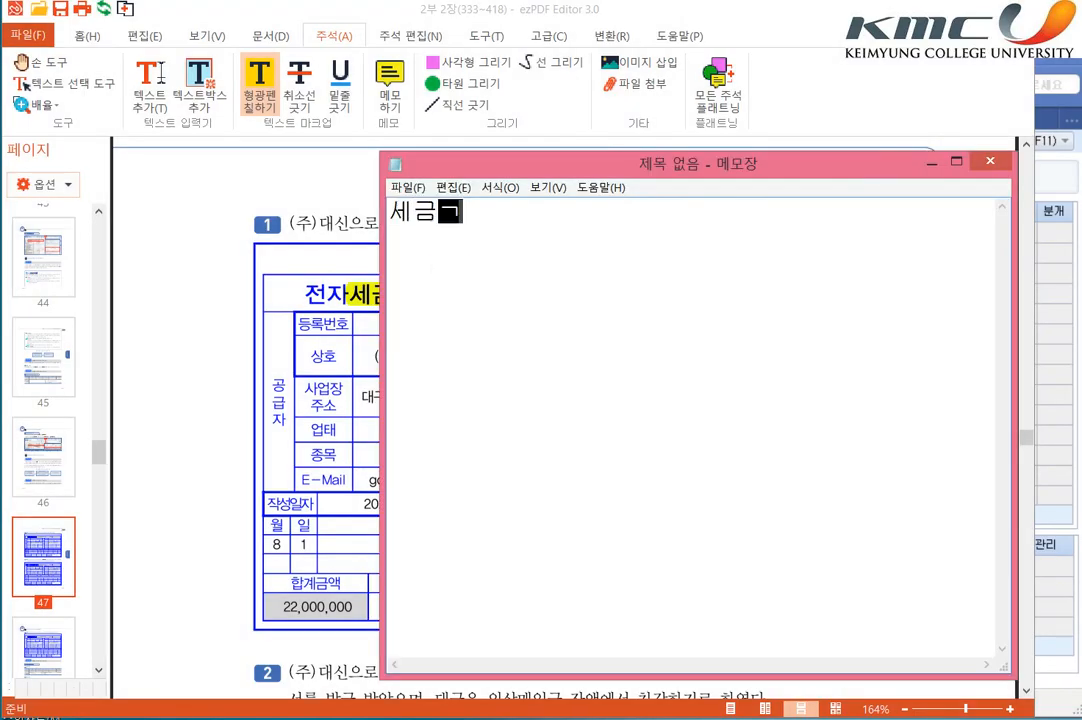
text(거래)
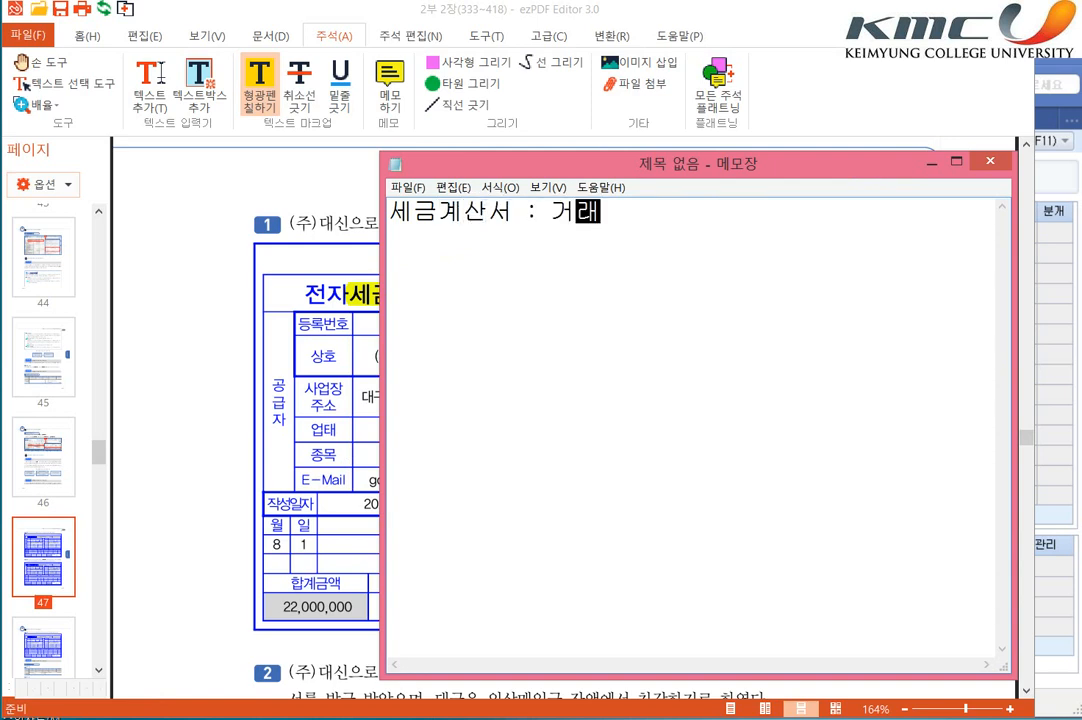
text(징수에 대한 증빙으로)
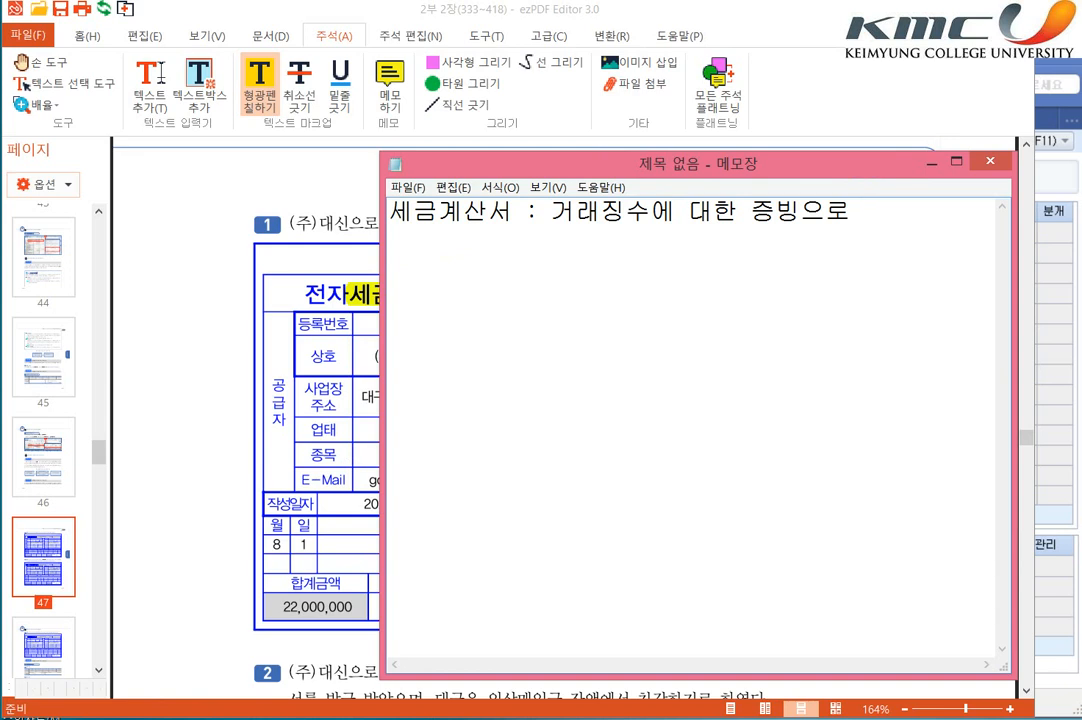
text( 공급자가)
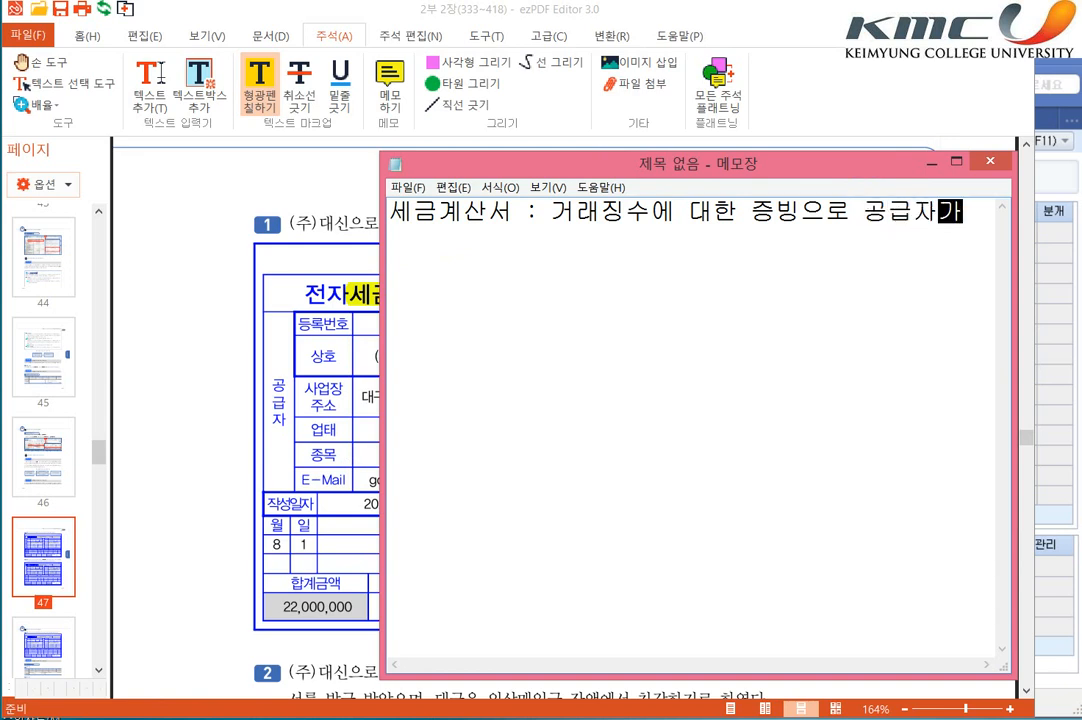
text(ㄱ)
key(BackSpace)
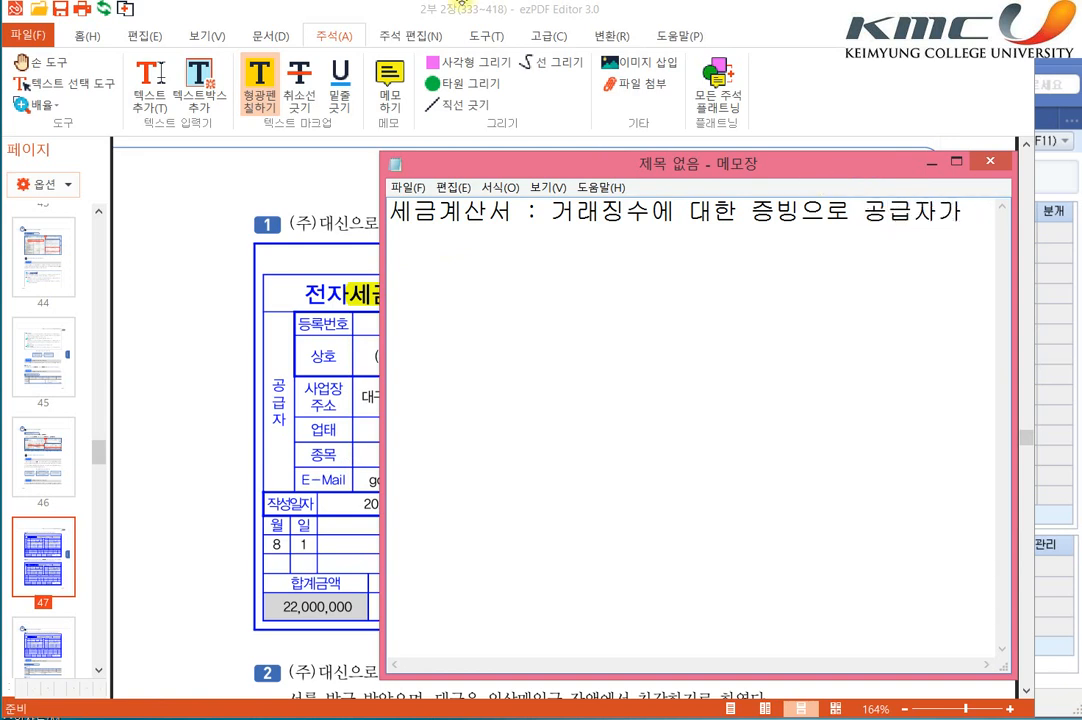
drag(650, 163, 325, 98)
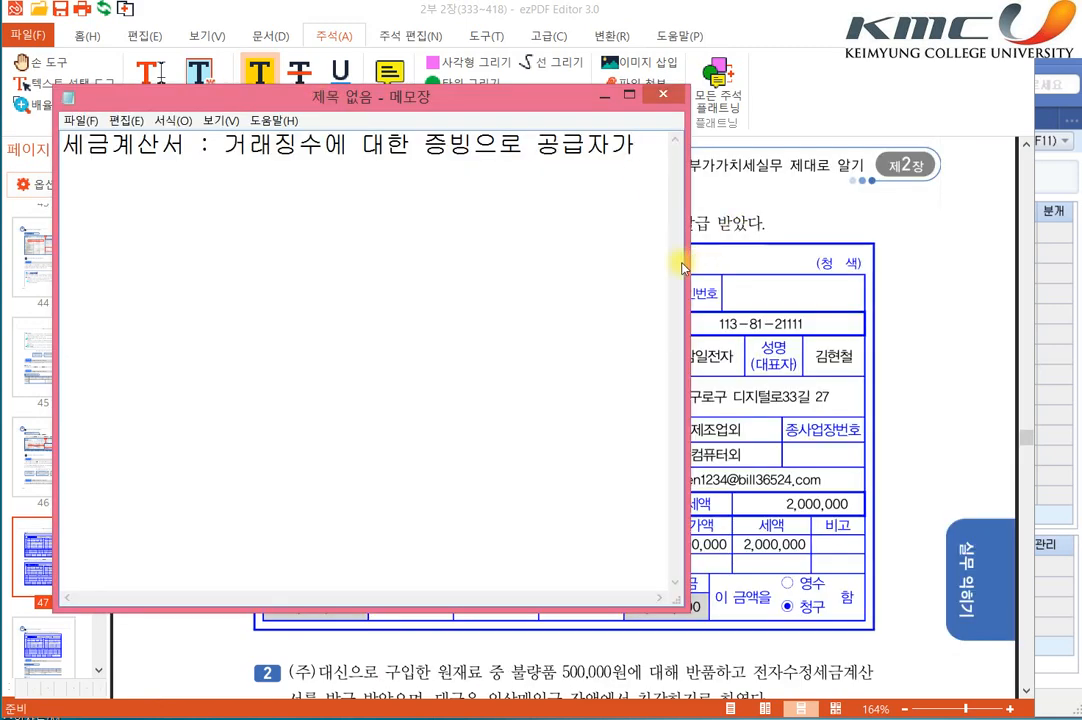
drag(686, 263, 914, 302)
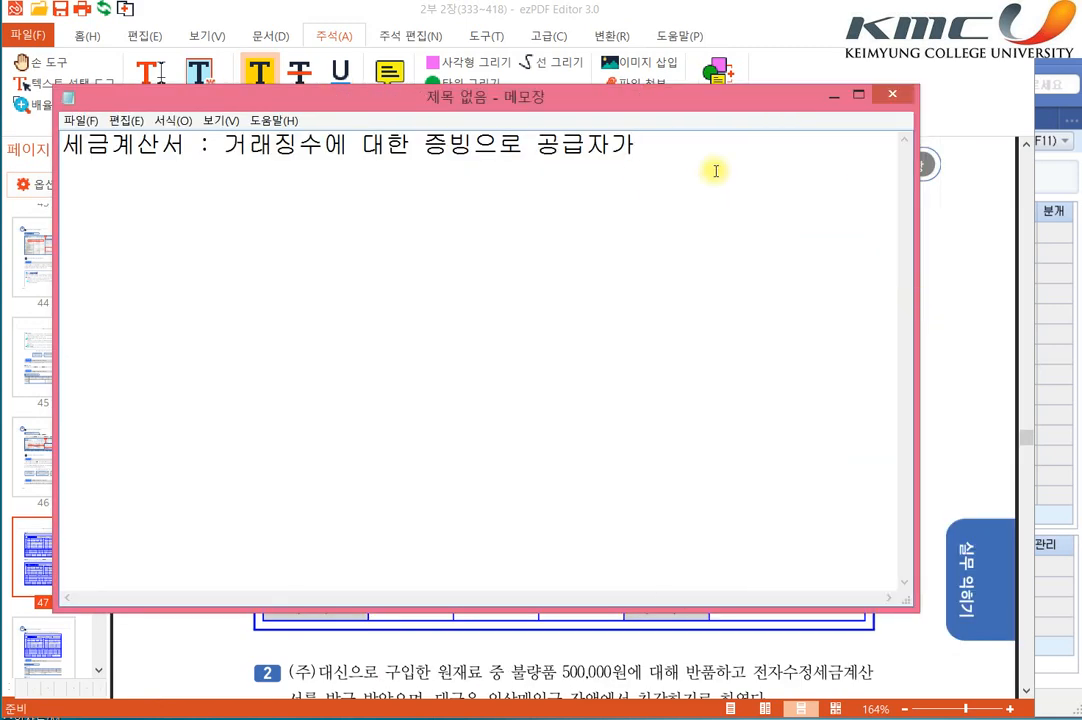
Step: Replace the line's ending 공급자가 with "부가가치세를 징수한" and start a new line
text(바ㄹ행)
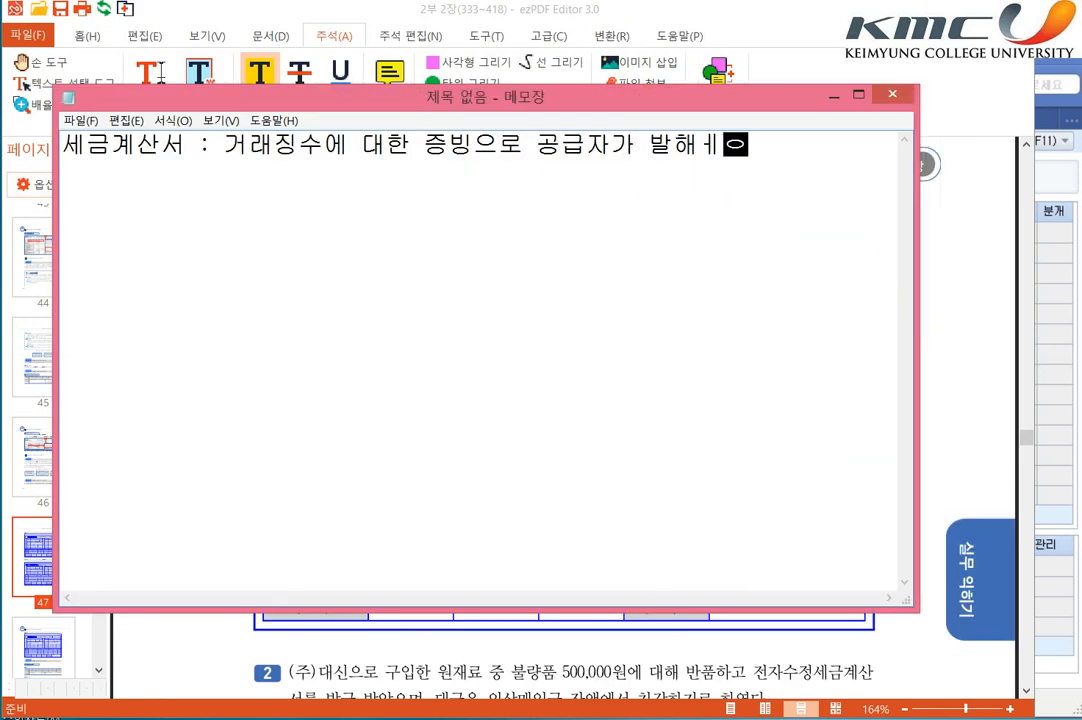
key(BackSpace)
key(BackSpace)
key(BackSpace)
key(BackSpace)
key(BackSpace)
key(BackSpace)
key(BackSpace)
key(BackSpace)
key(BackSpace)
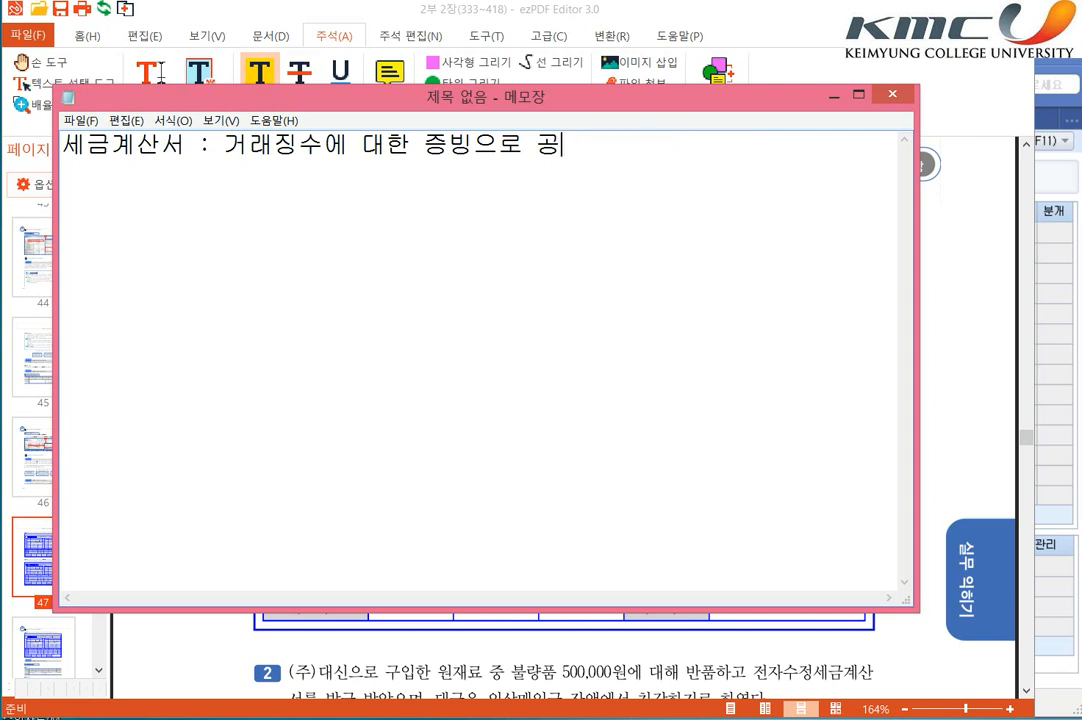
text(북ㅏ가치세를 )
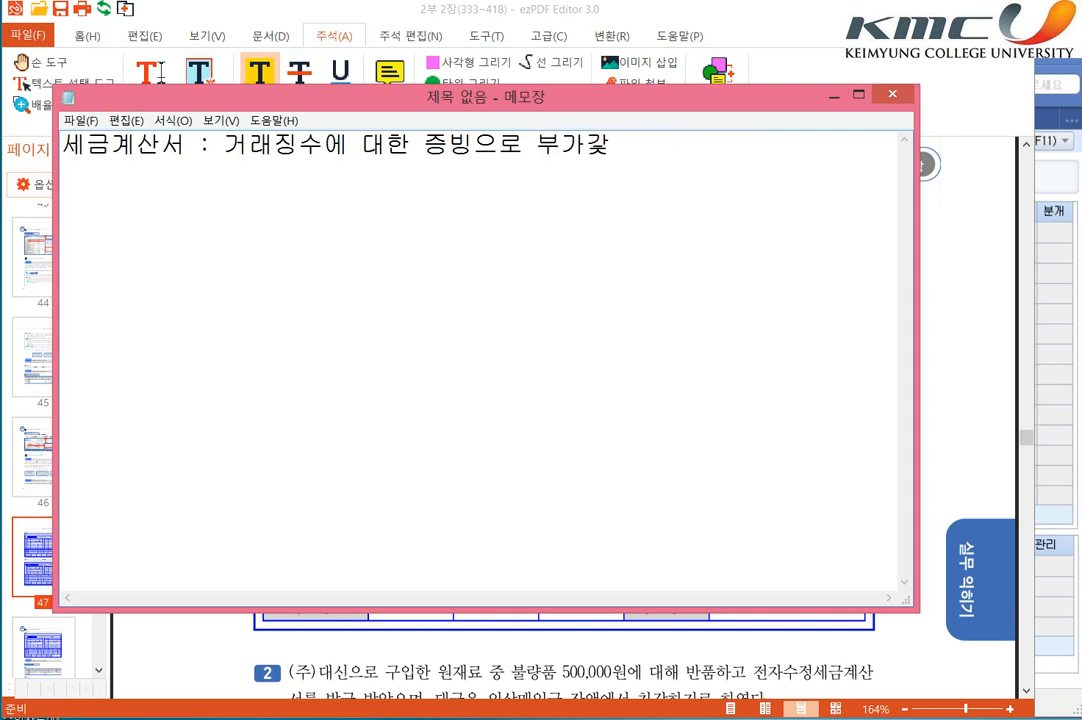
text(징수)
text(한)
key(Return)
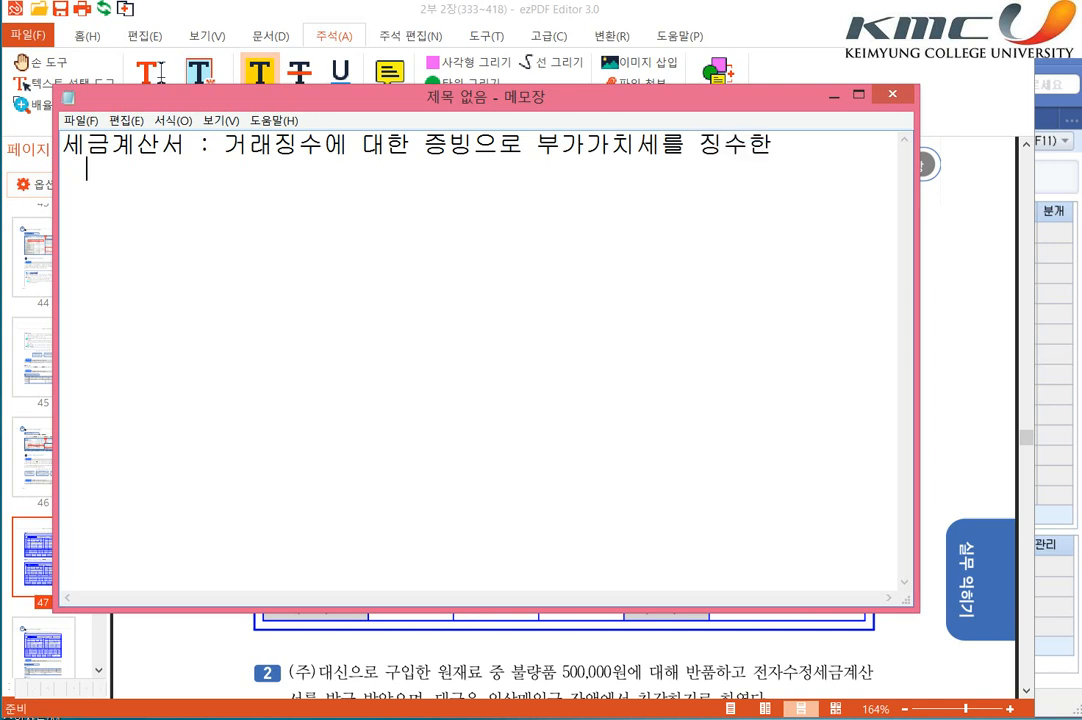
Step: Write "공급자가 발행" on the second line, indented to align with 거래징수
text(ㄱ홍그ㅜ)
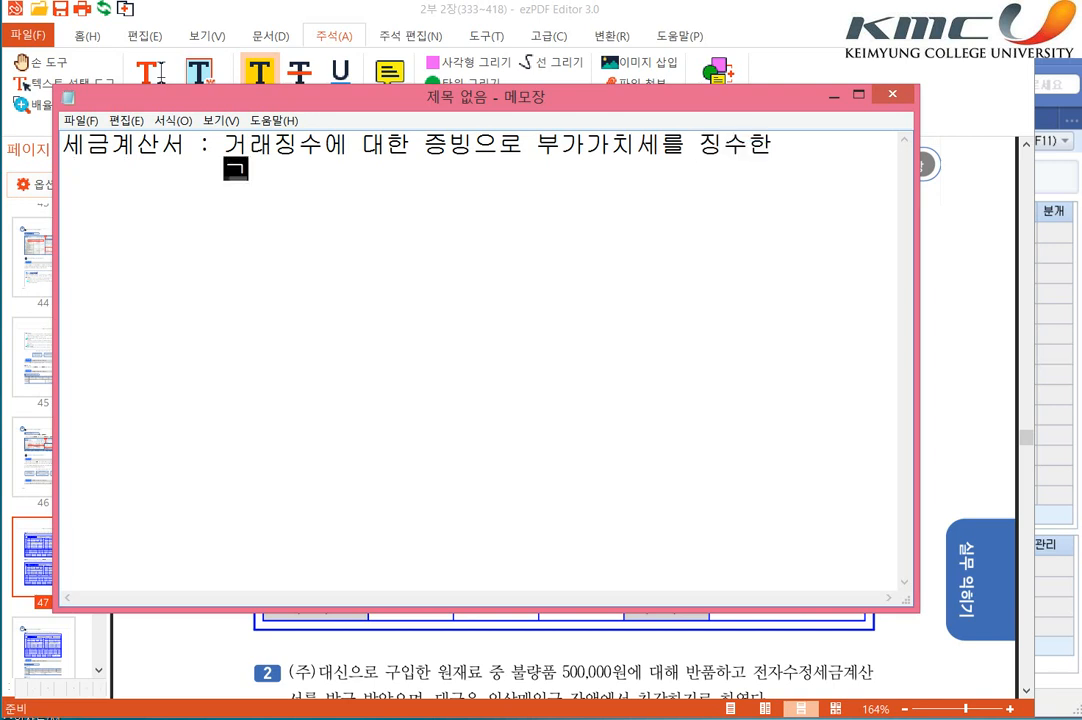
key(BackSpace)
key(BackSpace)
key(BackSpace)
text(공그)
text(자가 발해)
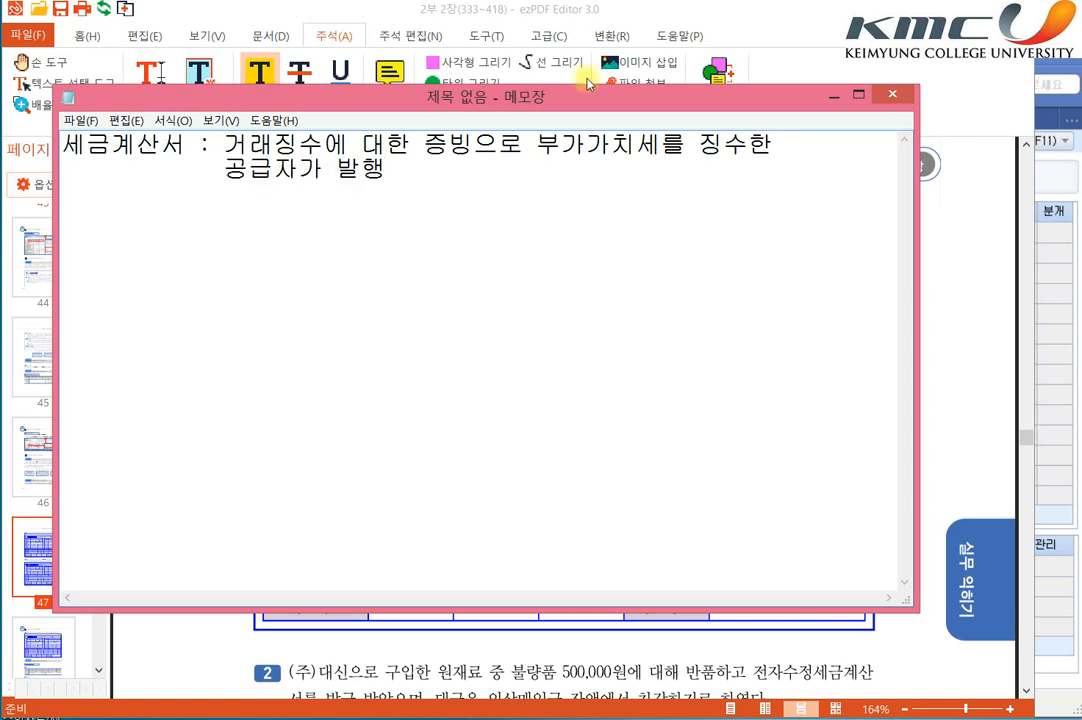
drag(110, 145, 63, 146)
drag(185, 146, 117, 146)
click(162, 171)
drag(224, 143, 273, 143)
Step: Add "(2장 발행)" after 공급자가 발행 on the second line
click(361, 204)
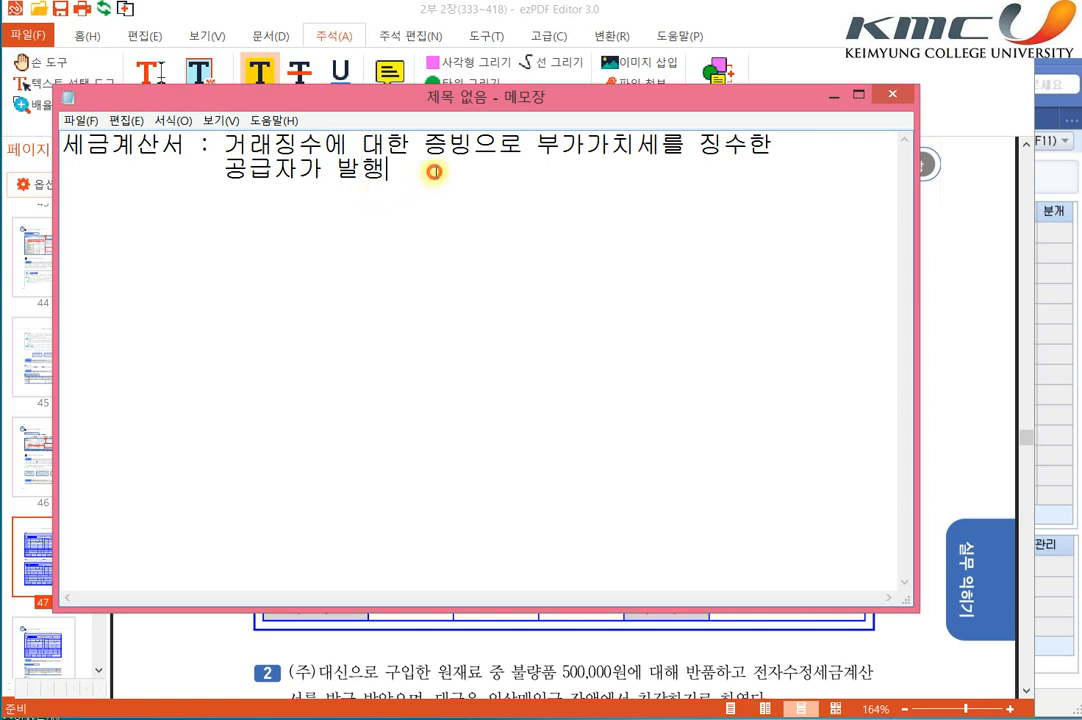
text((2장))
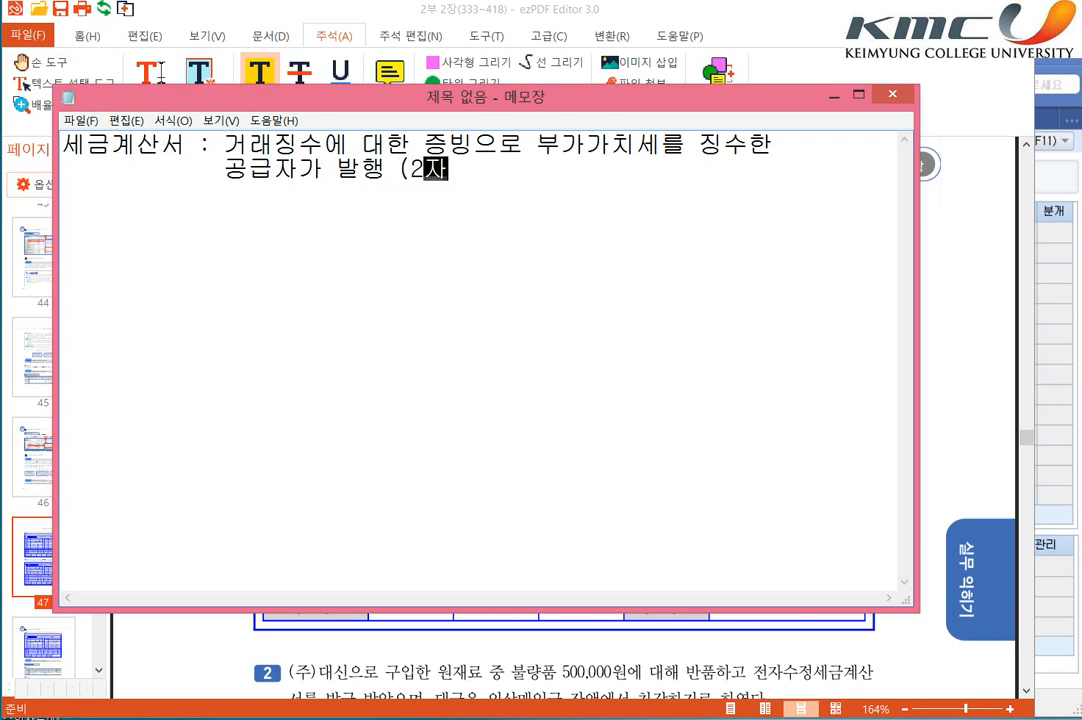
key(BackSpace)
key(BackSpace)
text(장 발해)
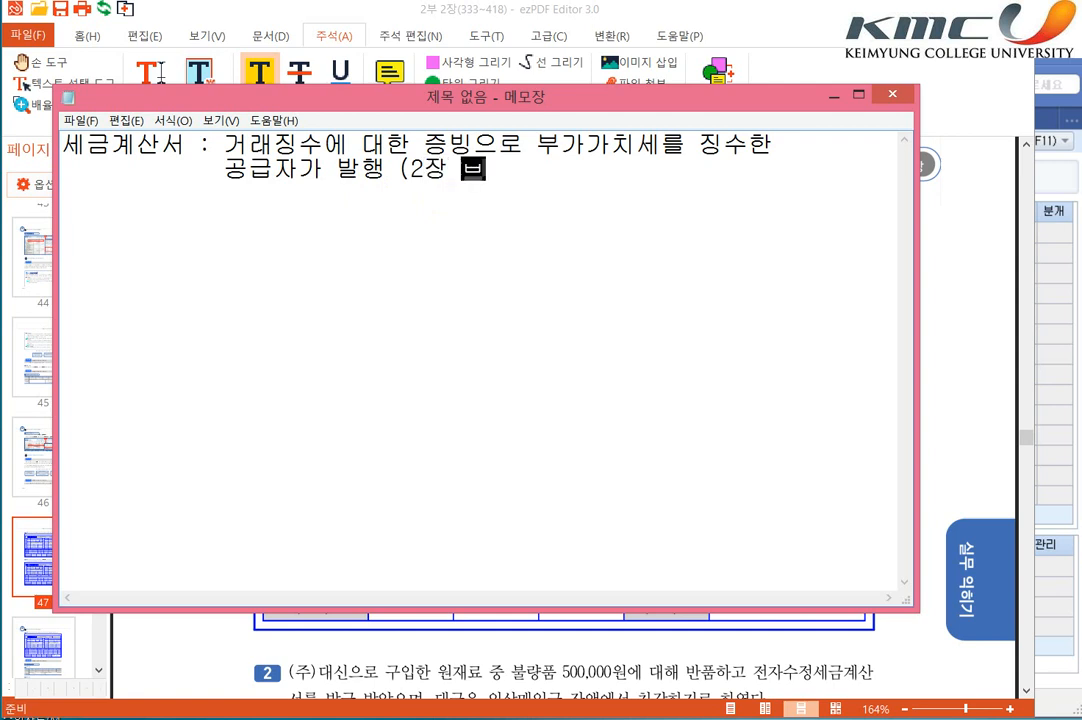
text())
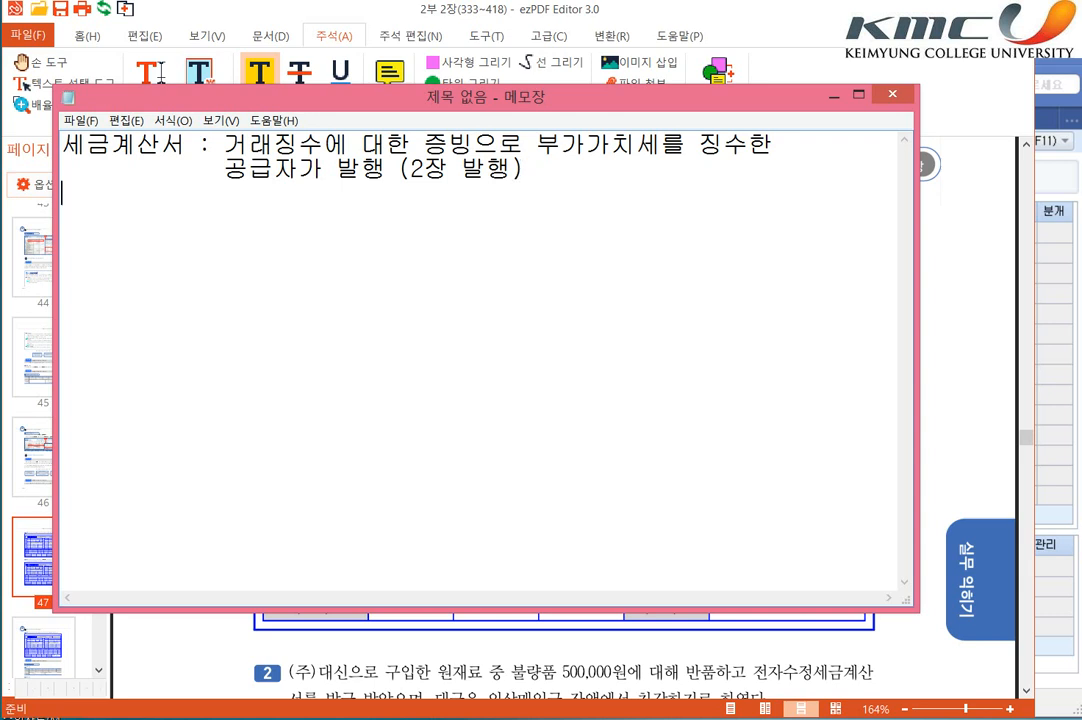
Step: Add an indented third line to the note reading "적색 : 공급자 보관"
text(적색 : 공급자 )
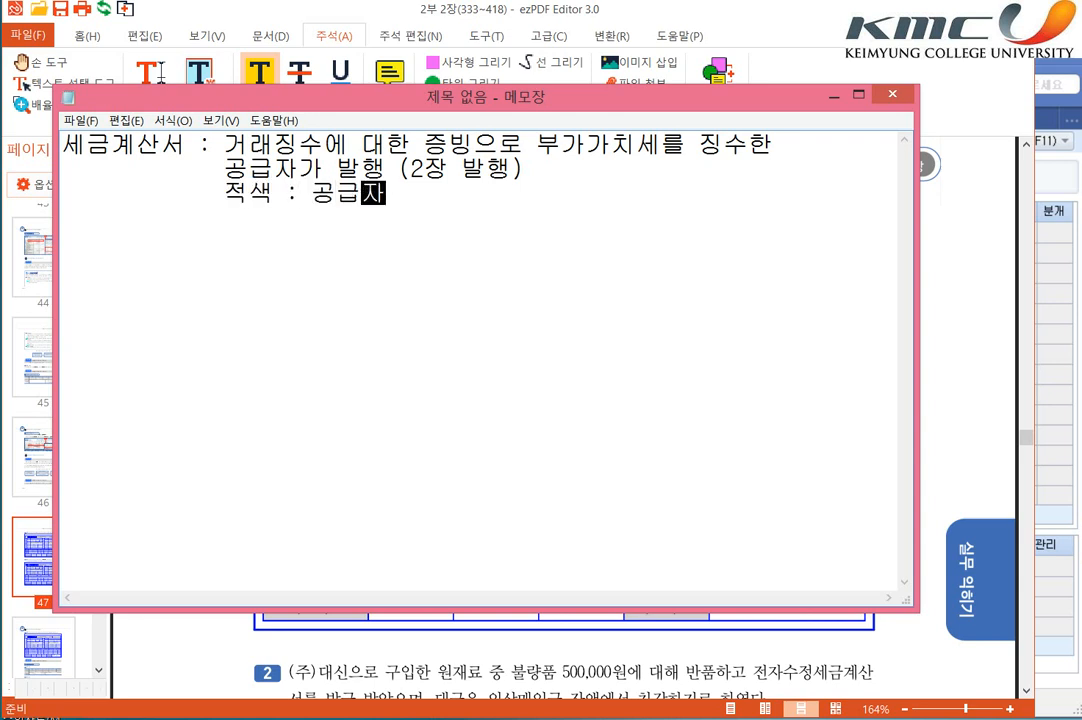
text(보관)
key(Return)
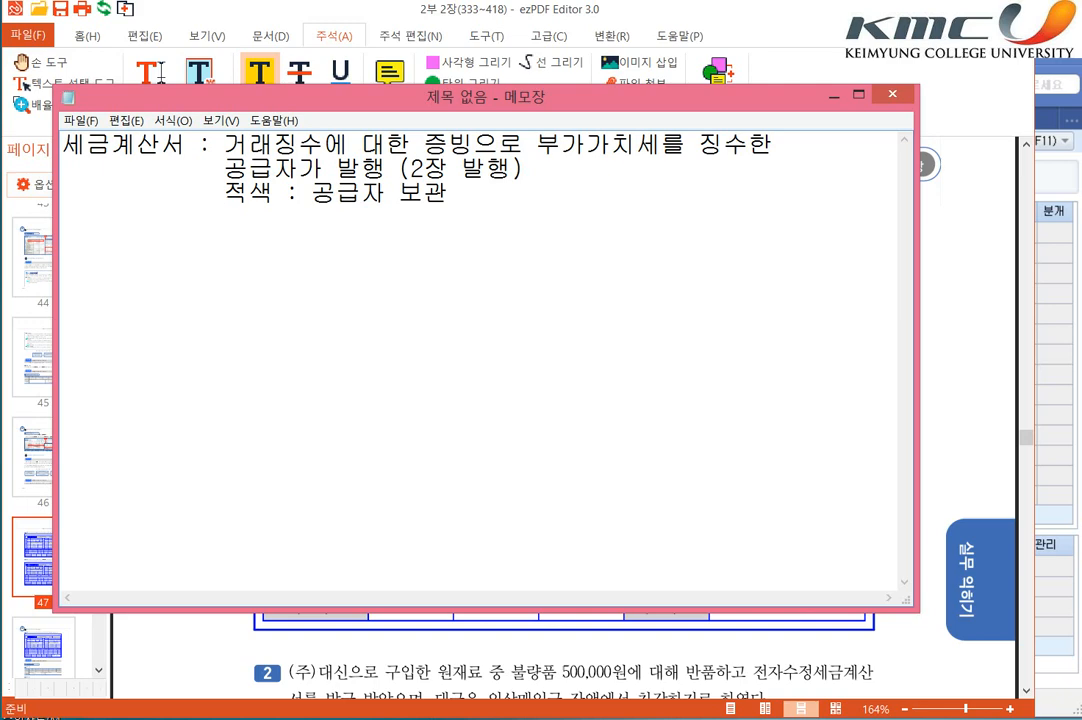
Step: Check the tax invoice in the PDF, return to Notepad and add the line "청색 : 공급받는자 보관"
click(893, 645)
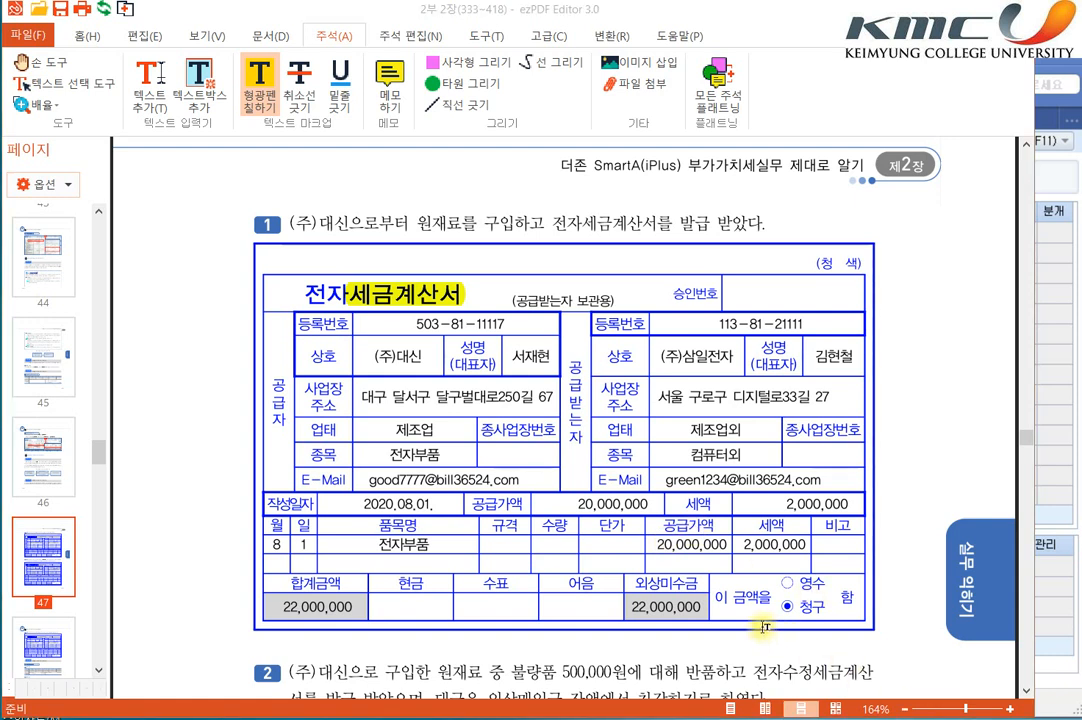
key(alt+Tab)
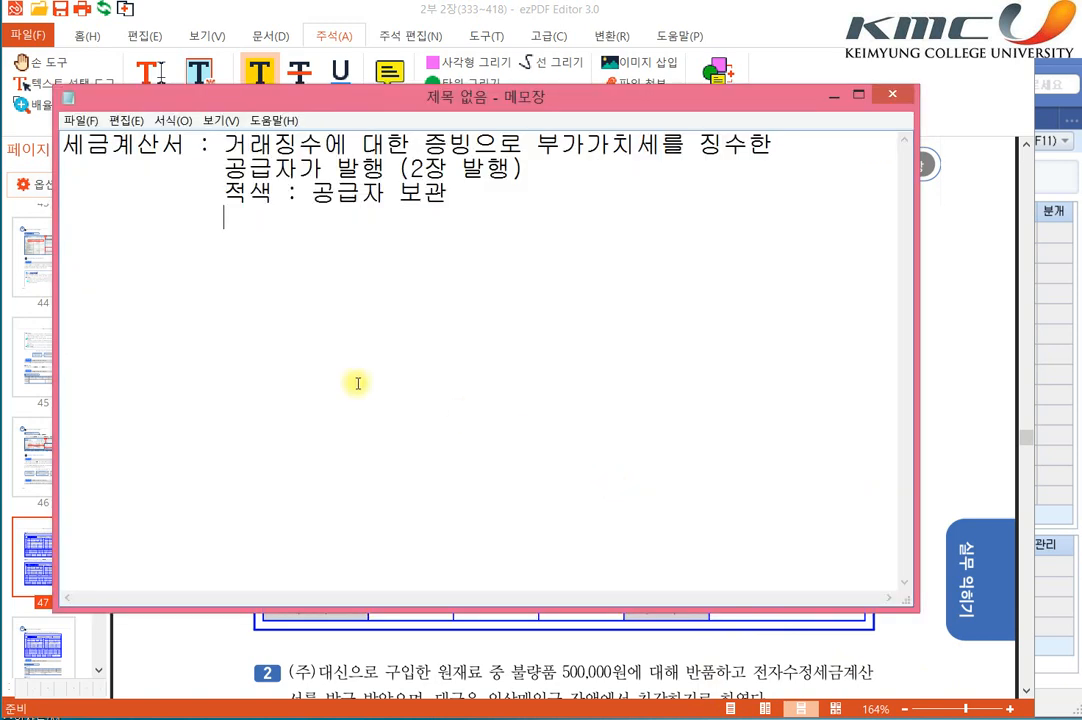
text(청색 : )
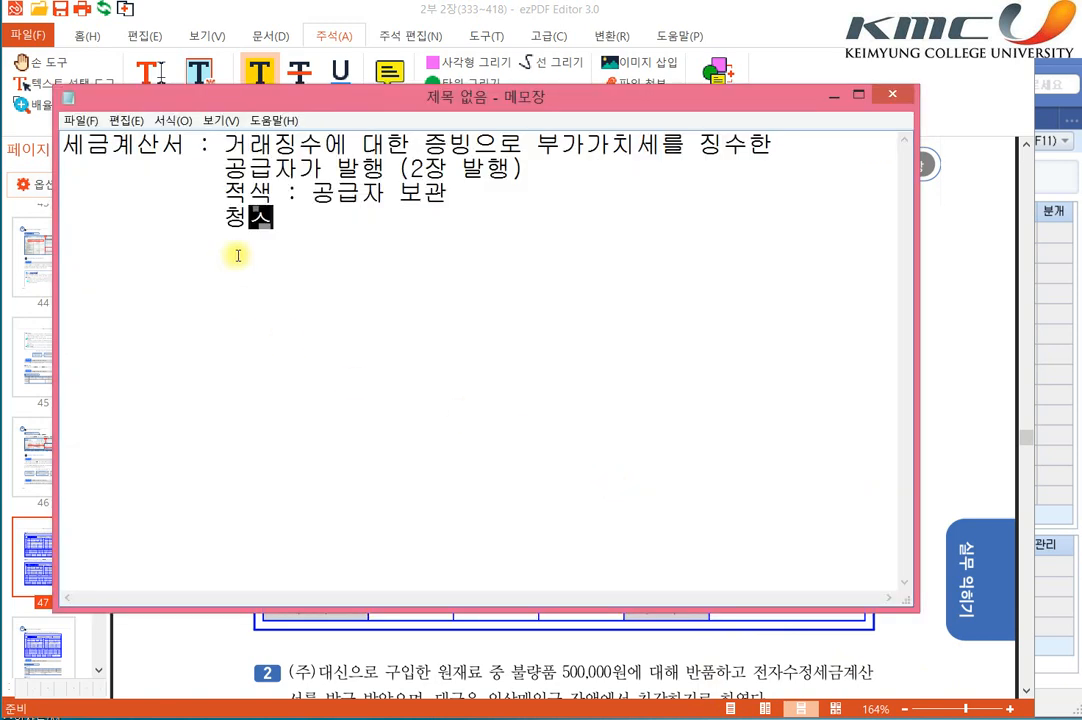
text(공급받자)
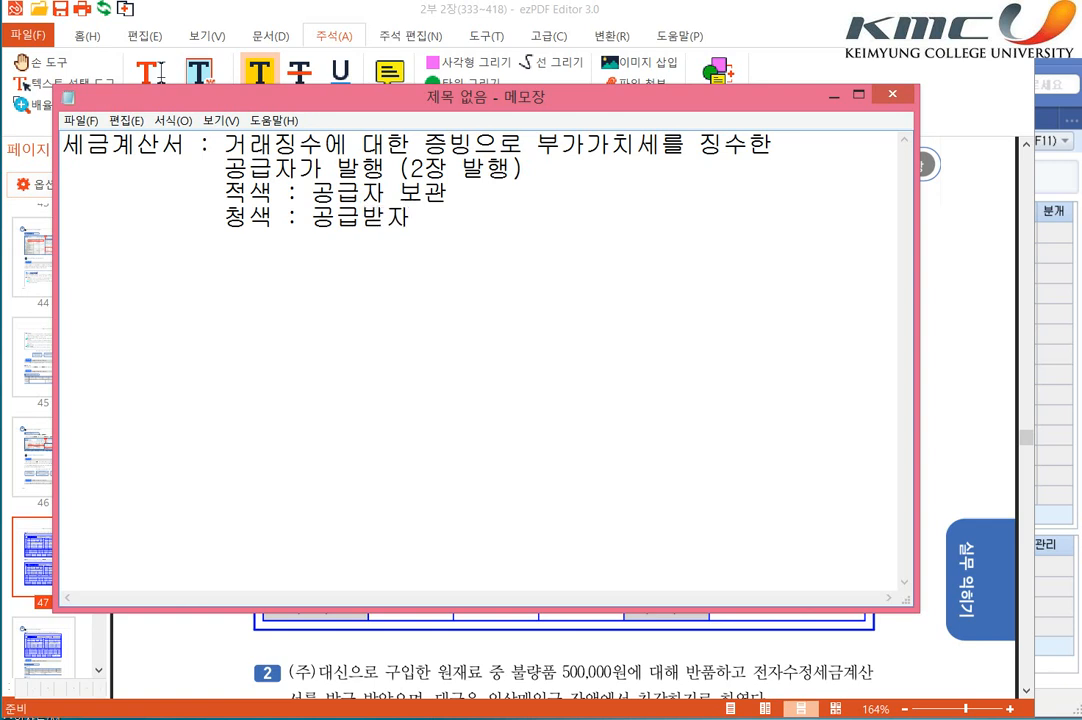
text(는)
text(자 보광)
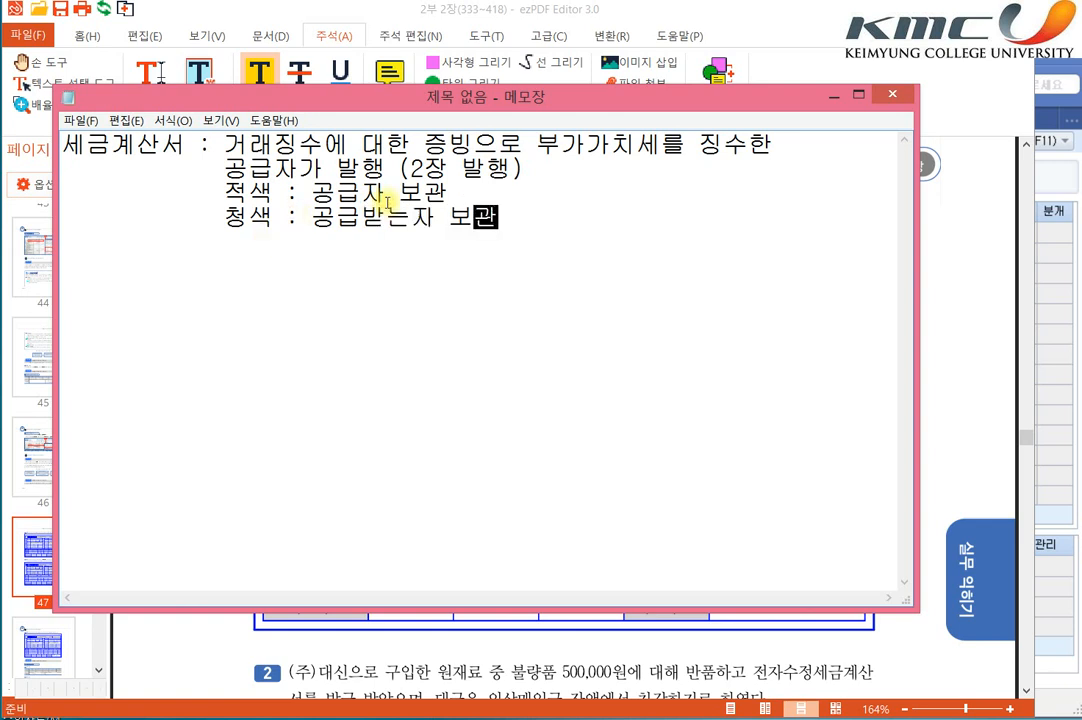
Step: Append "(매출)" to the 적색 line and "(매입)" to the 청색 line of the note
click(467, 201)
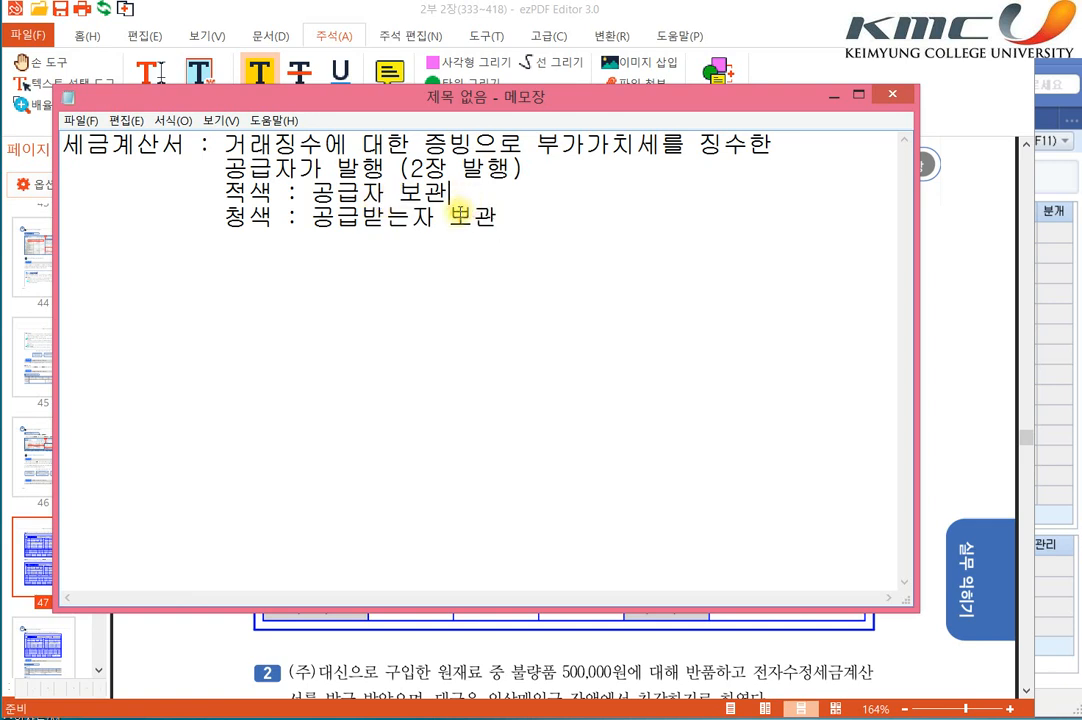
text((메출)
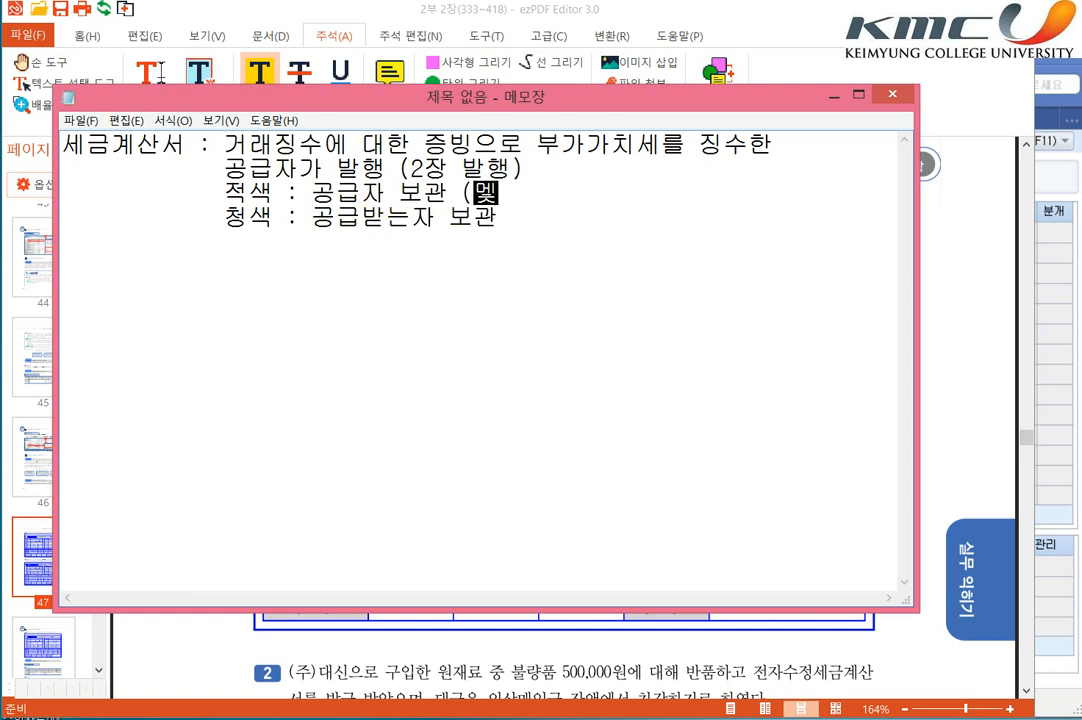
key(BackSpace)
text(매출))
key(Down)
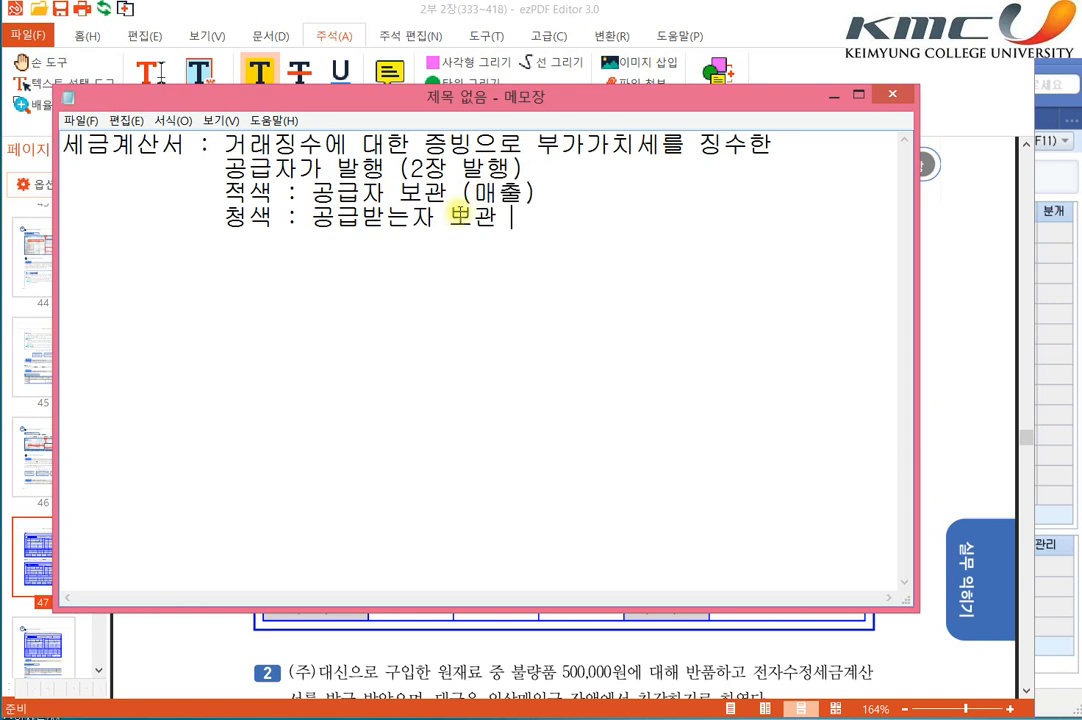
text((매입))
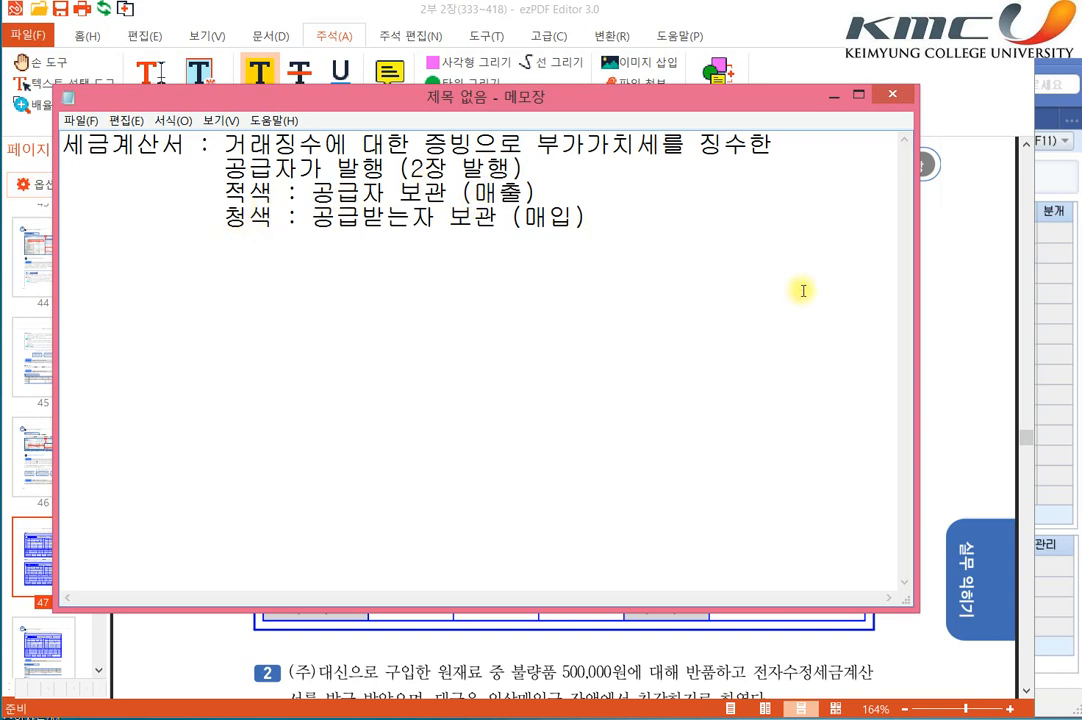
Step: Switch to ezPDF Editor and highlight 공급받는자, (주)삼일전자, (주)대신 and 공급자 on the item 1 invoice
key(alt+Tab)
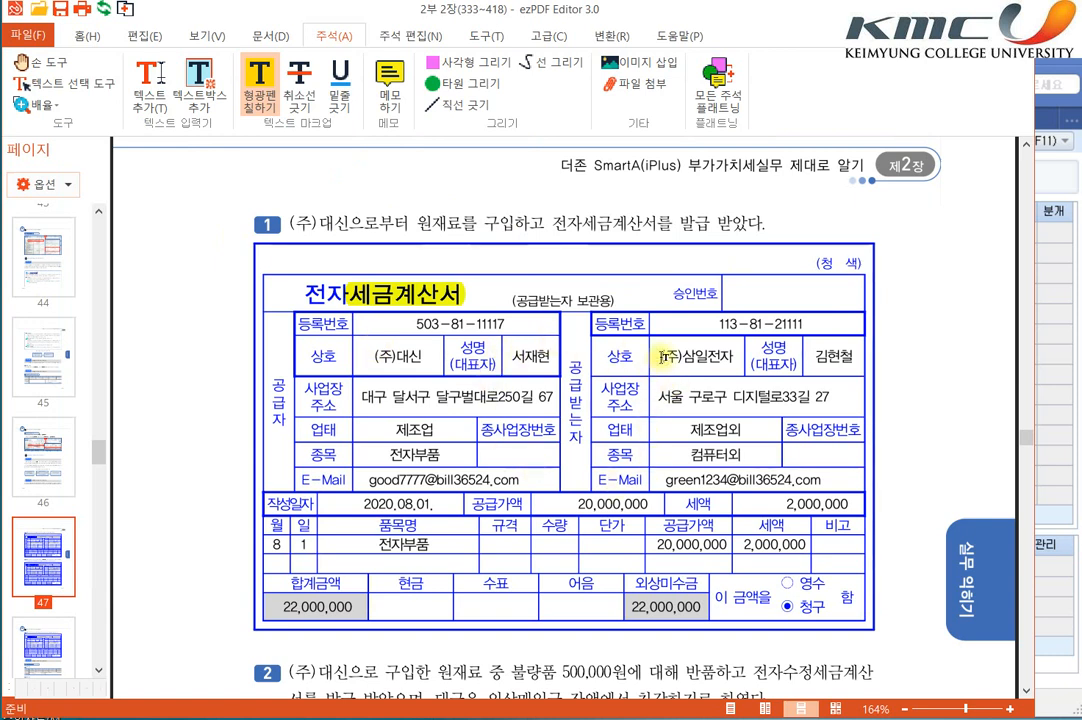
drag(579, 365, 581, 446)
drag(733, 352, 660, 355)
drag(373, 356, 437, 360)
drag(279, 380, 297, 418)
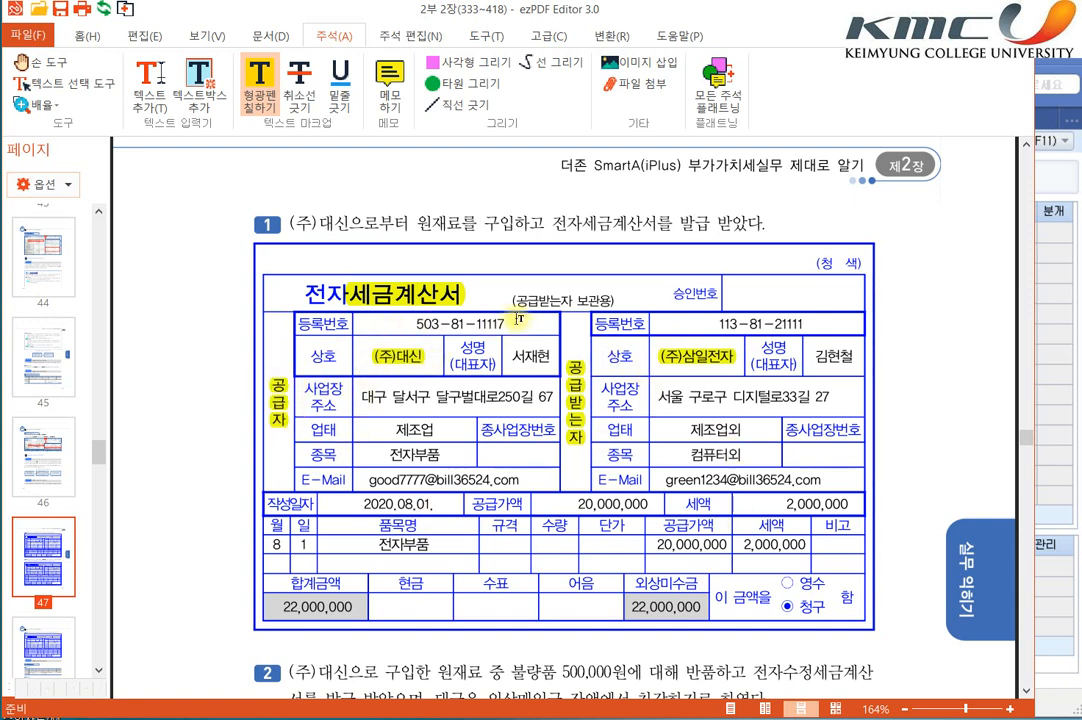
Step: Highlight "(공급받는자 보관용)", the 작성일자 2020.08.01. and the 공급가액 20,000,000 on the item 1 invoice
drag(511, 300, 615, 305)
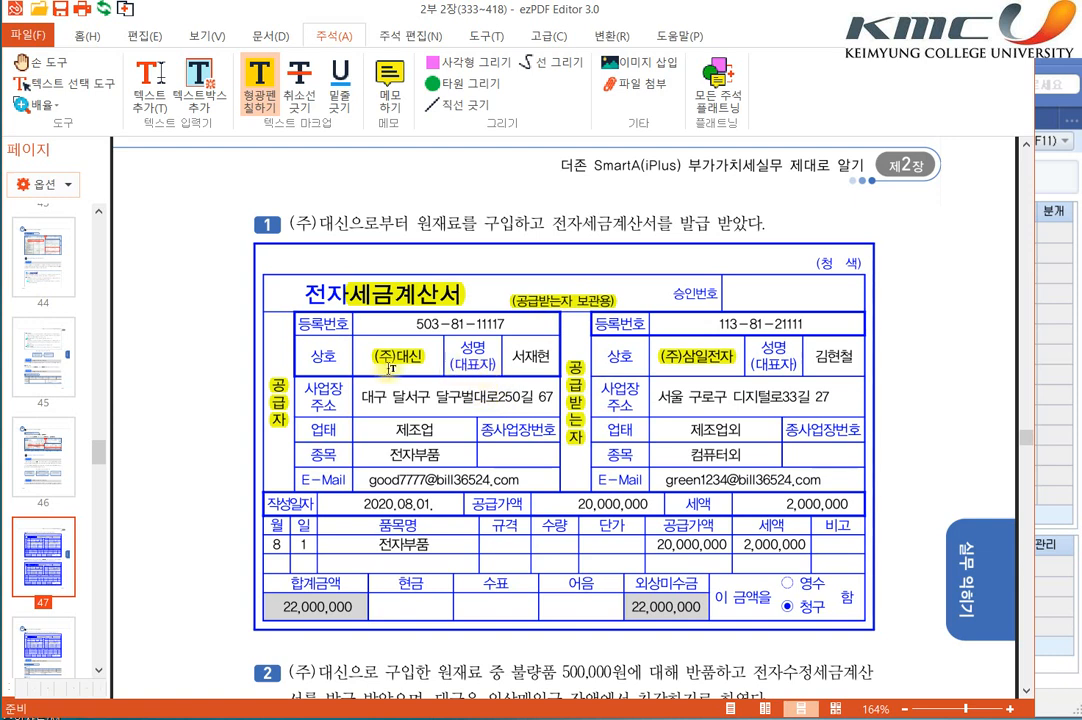
drag(266, 504, 652, 508)
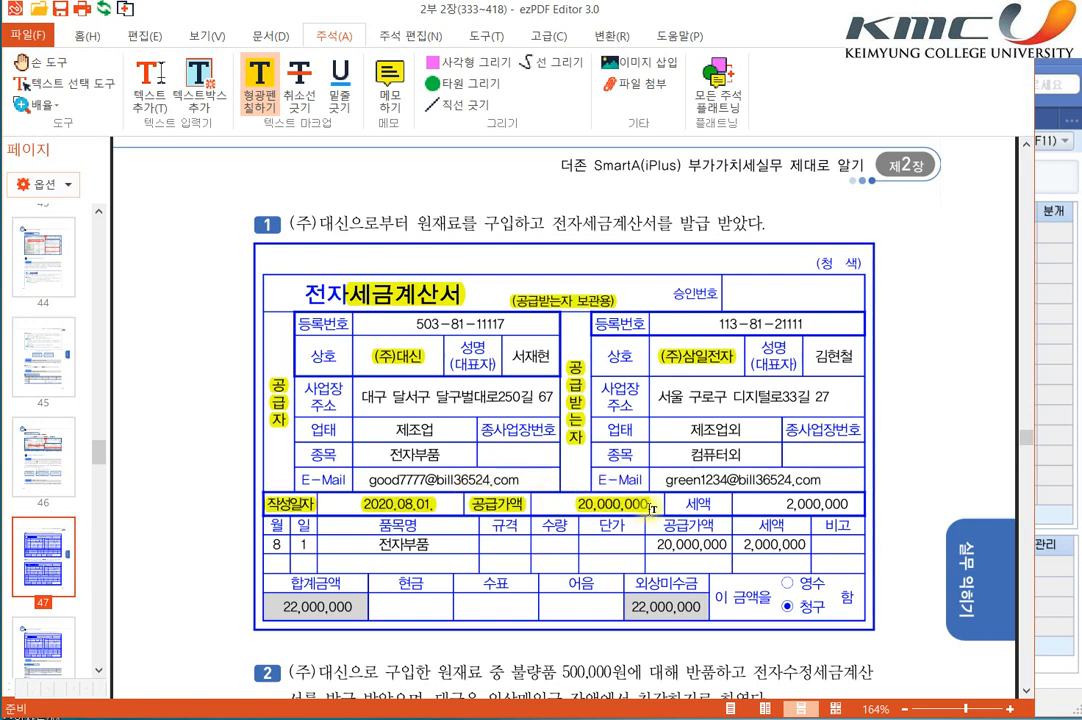
Step: Highlight 전자부품, 외상, 원재료, the 전자 in the invoice title and the 세액 2,000,000 for item 1
drag(375, 544, 456, 544)
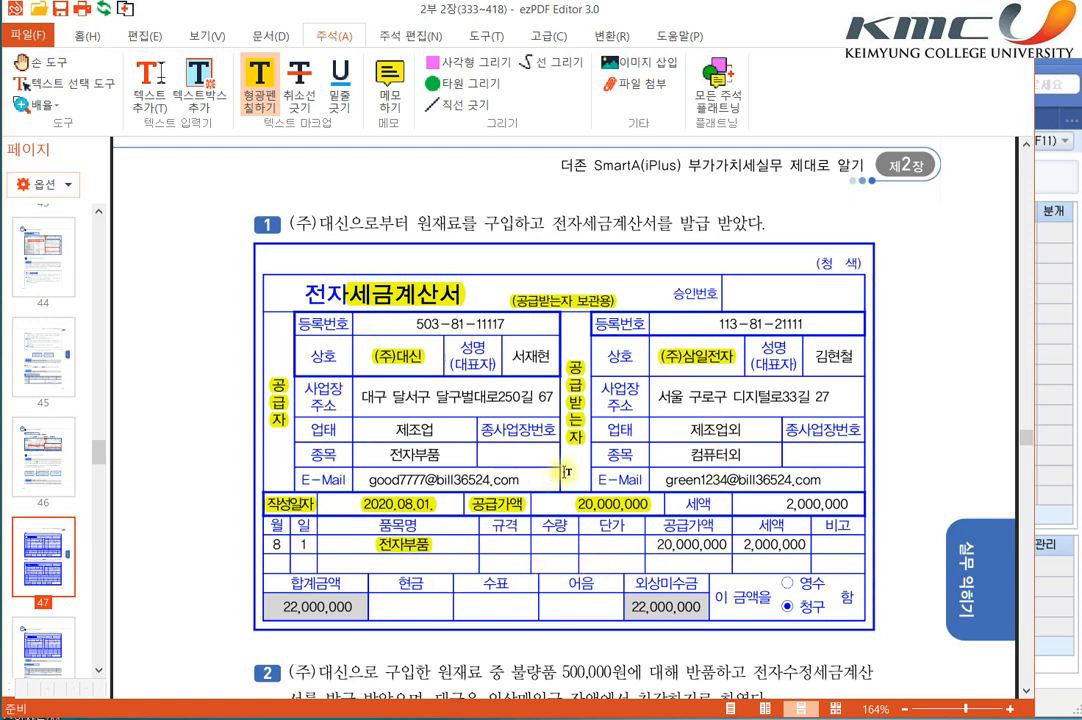
drag(630, 583, 662, 583)
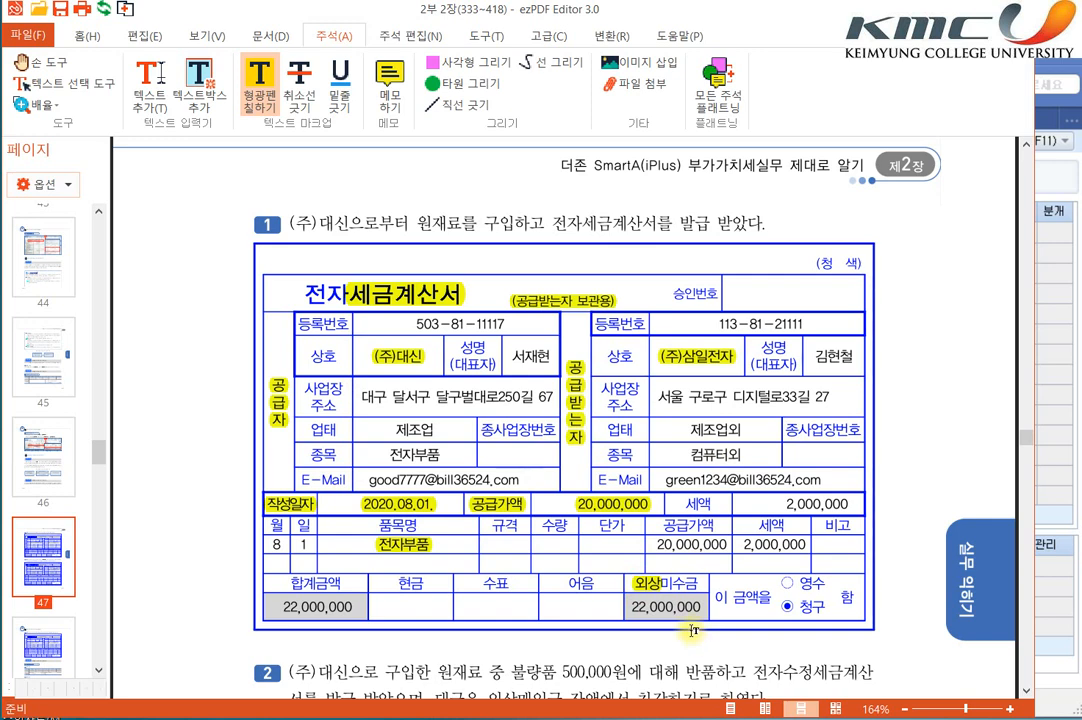
scroll(518, 420, down, 1)
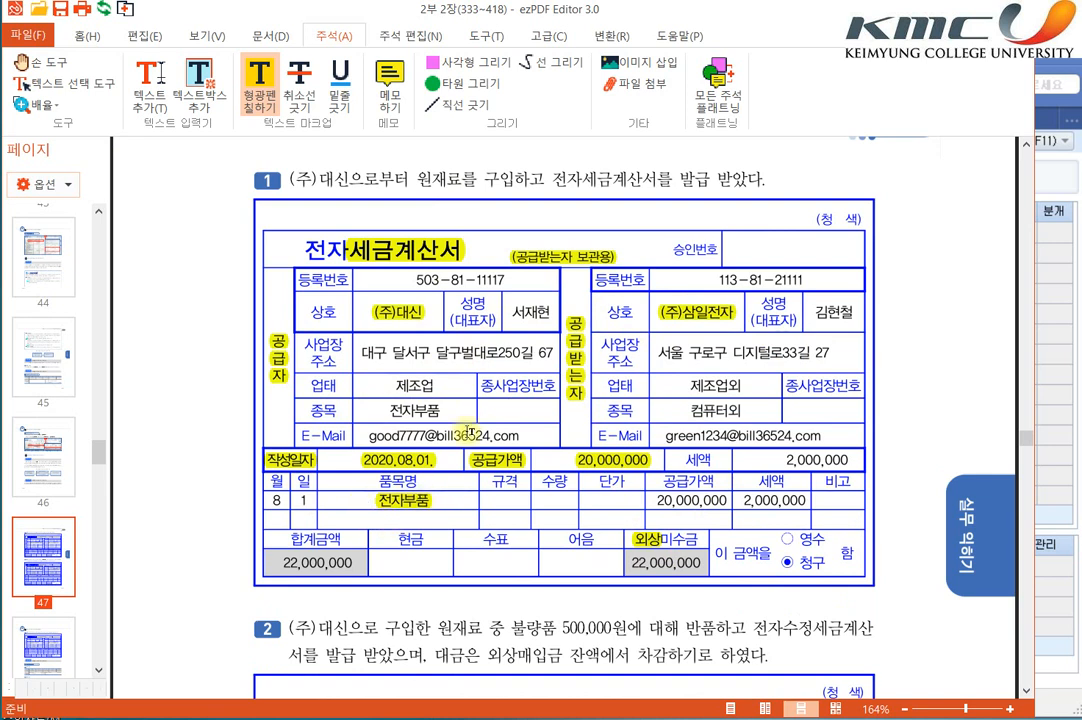
drag(417, 178, 463, 178)
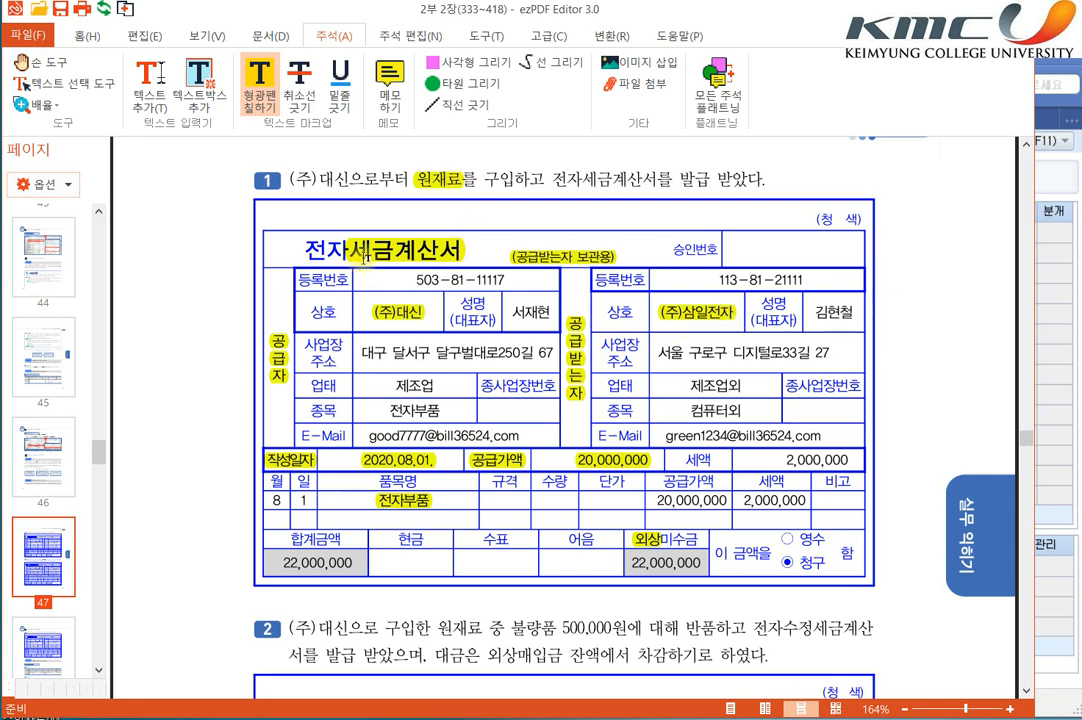
drag(302, 249, 358, 249)
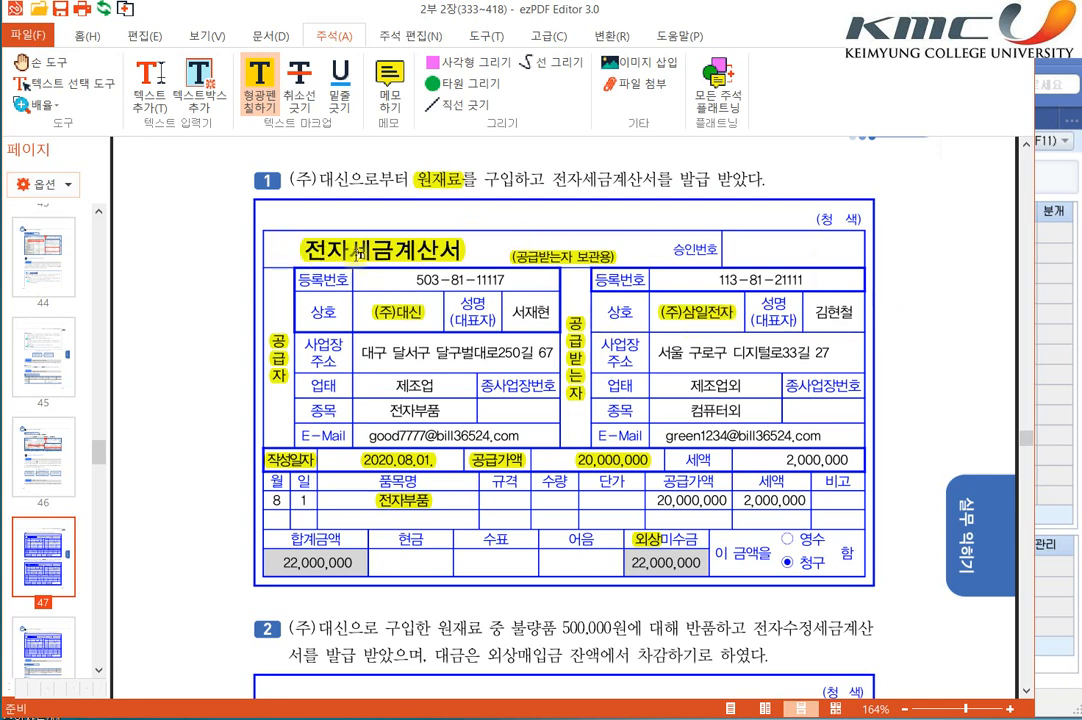
click(1044, 412)
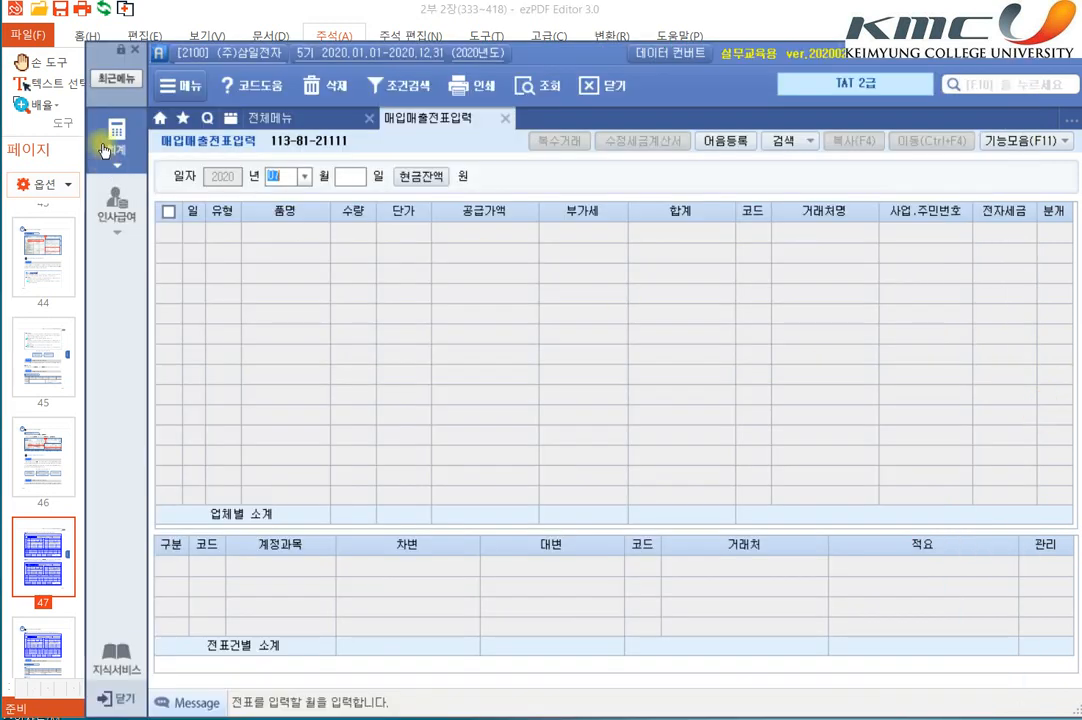
click(338, 9)
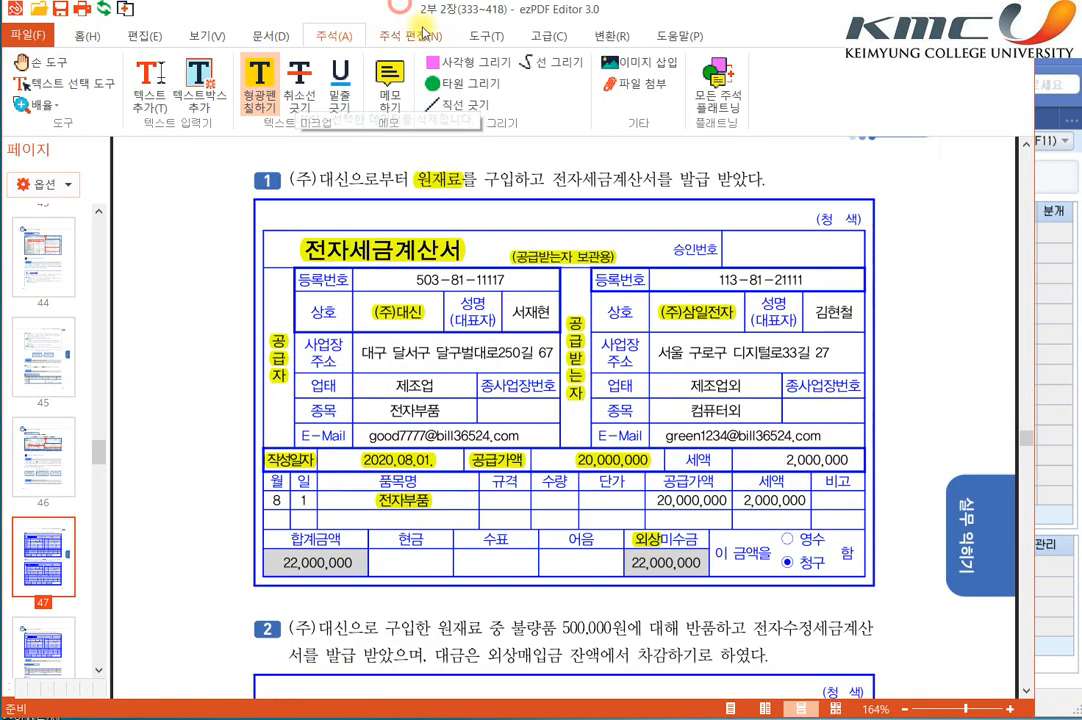
double_click(791, 464)
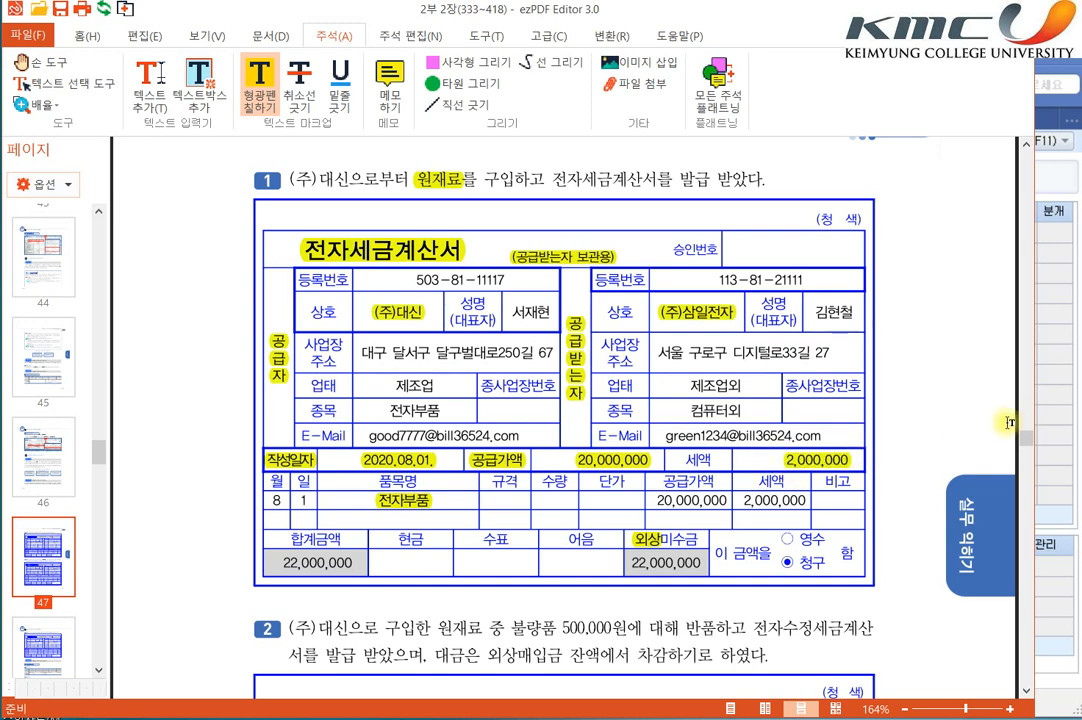
Step: Switch to the SmartA 매입매출전표입력 screen and begin a voucher for month 08, day 01, with purchase type 51 과세
click(1068, 408)
text(08)
key(Return)
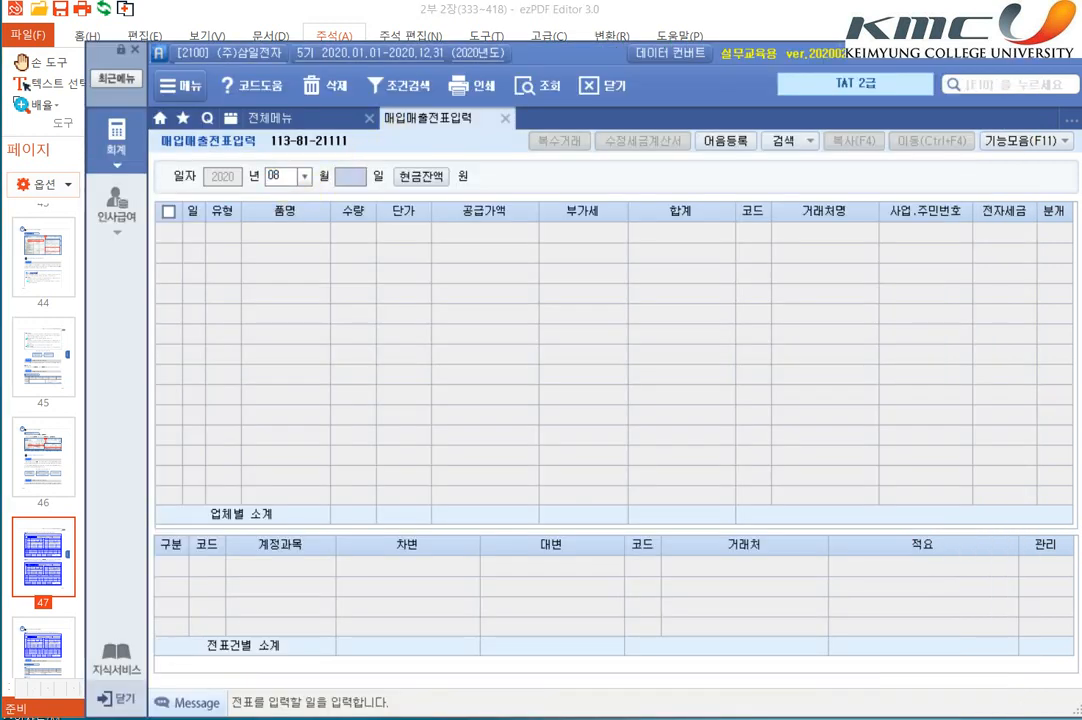
key(Return)
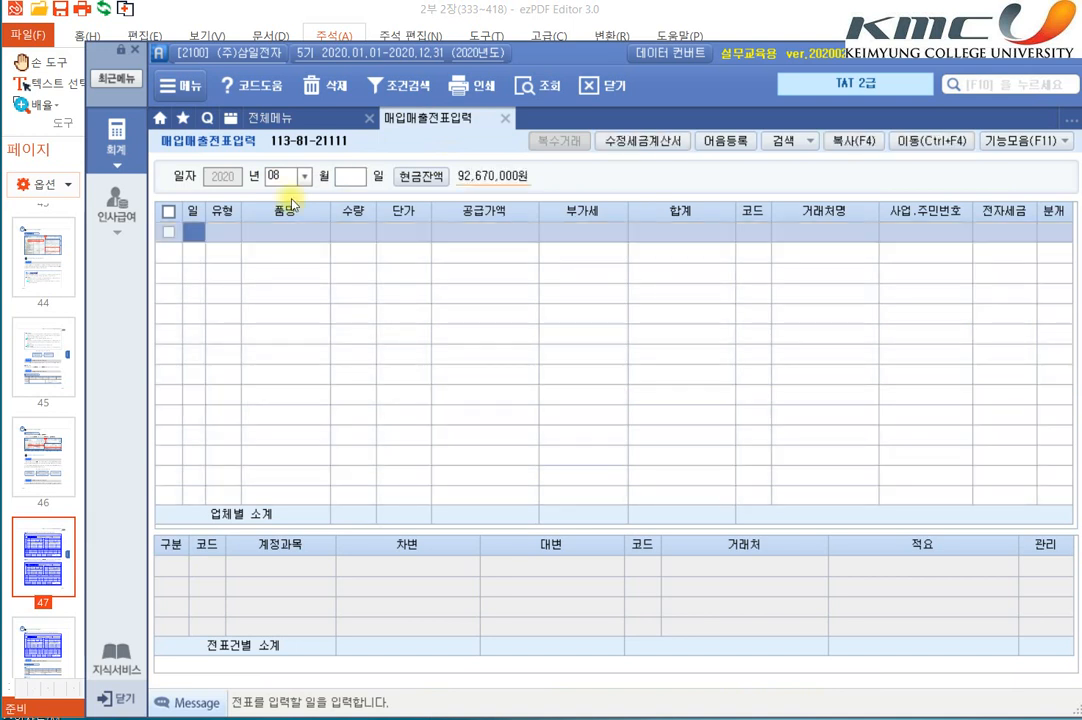
text(01)
key(Return)
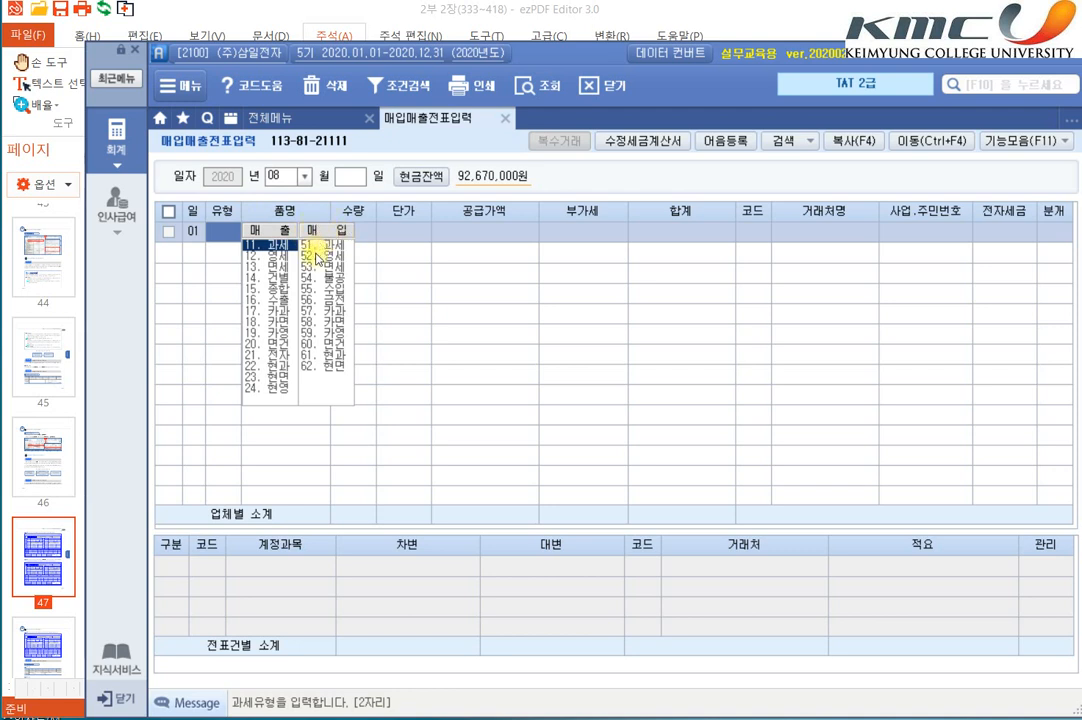
text(11)
key(Return)
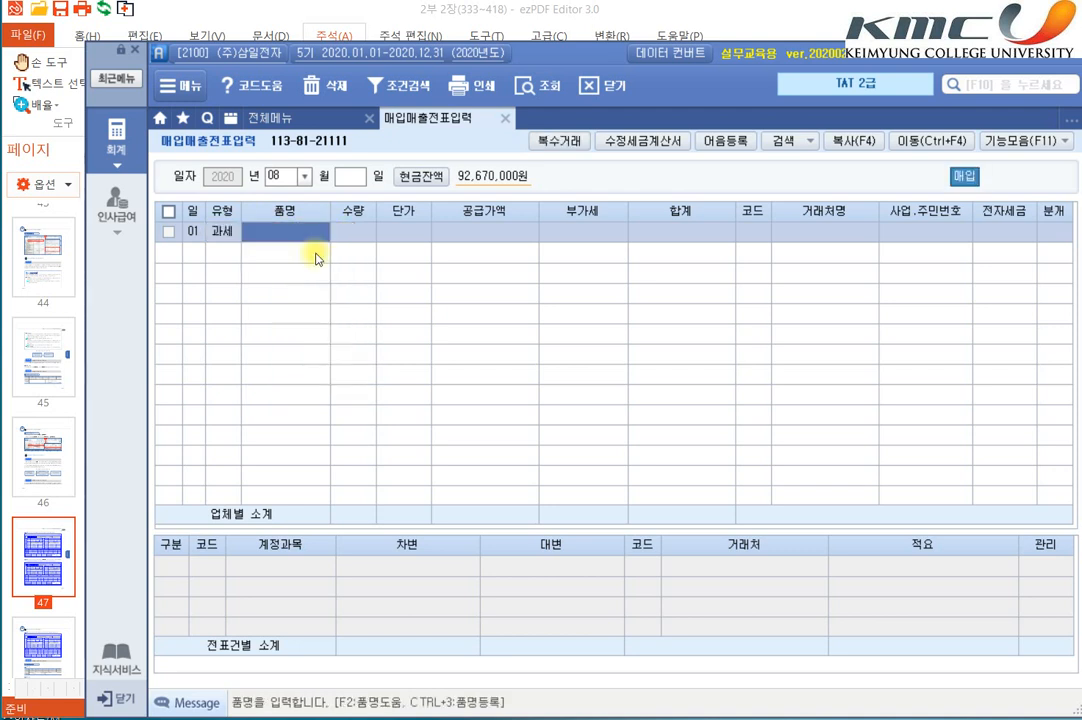
Step: Enter 원재료 as the 품명 without quantity or unit price, and set the 공급가액 to 20,000,000
text(원재료)
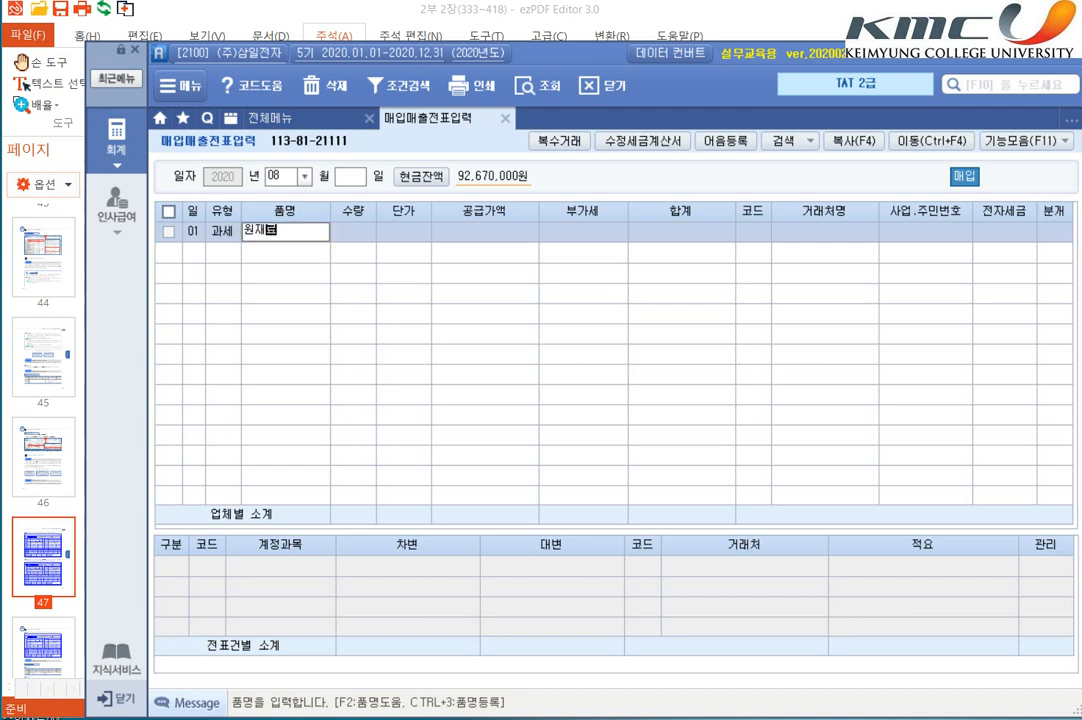
key(Return)
key(Left)
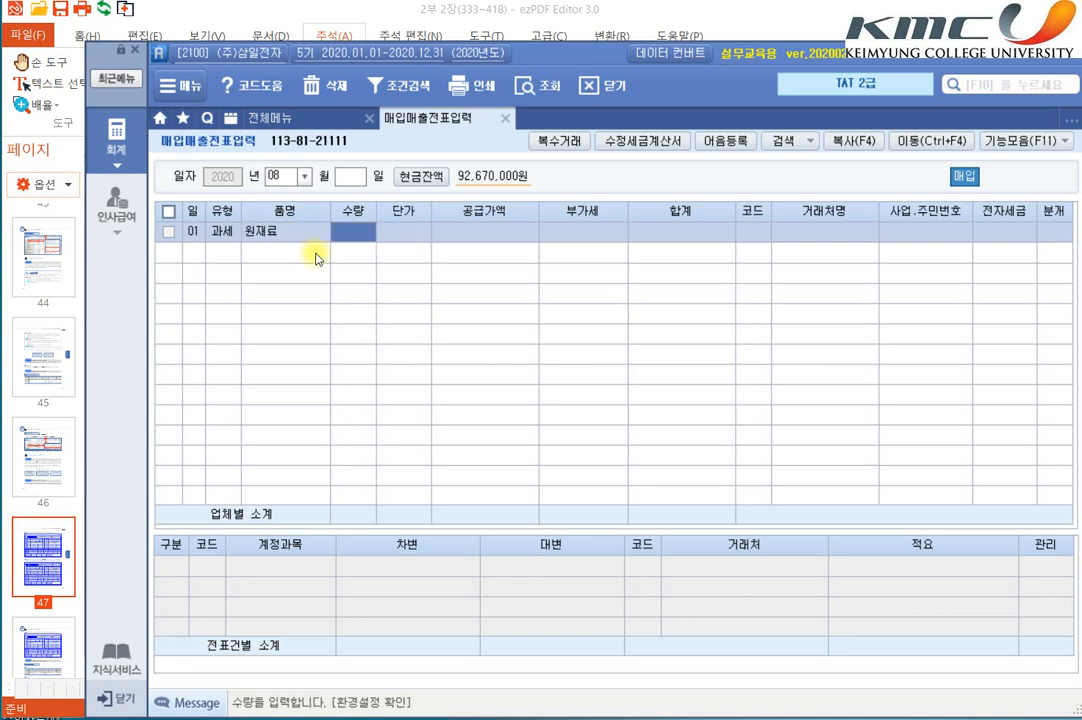
key(Return)
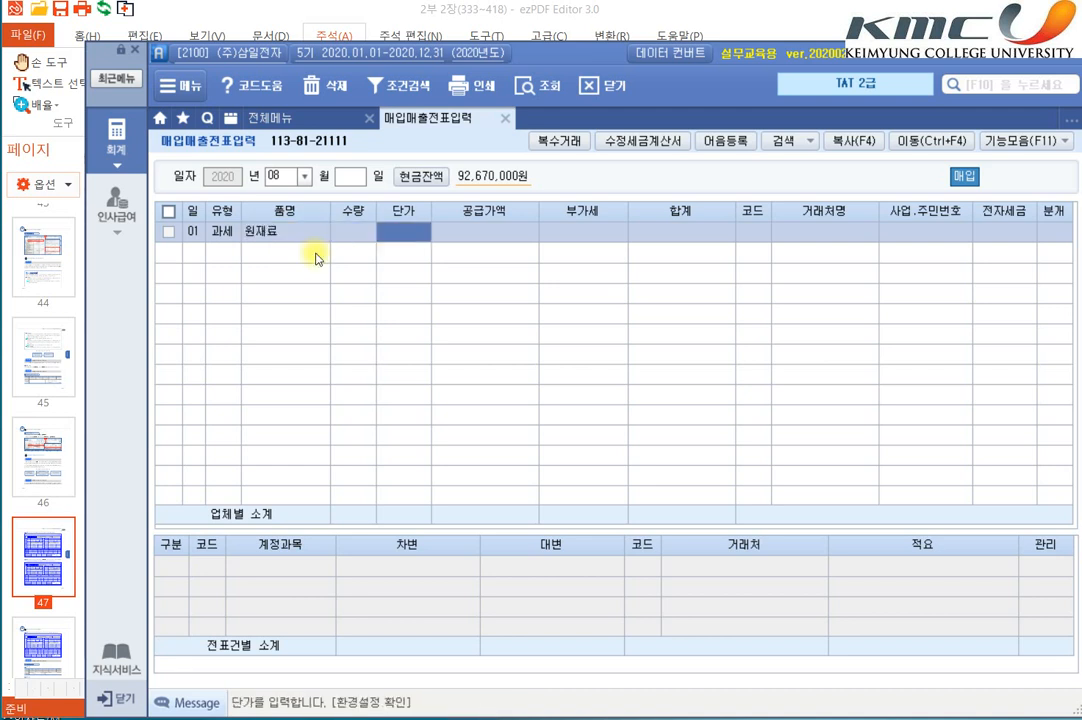
key(Return)
text(20)
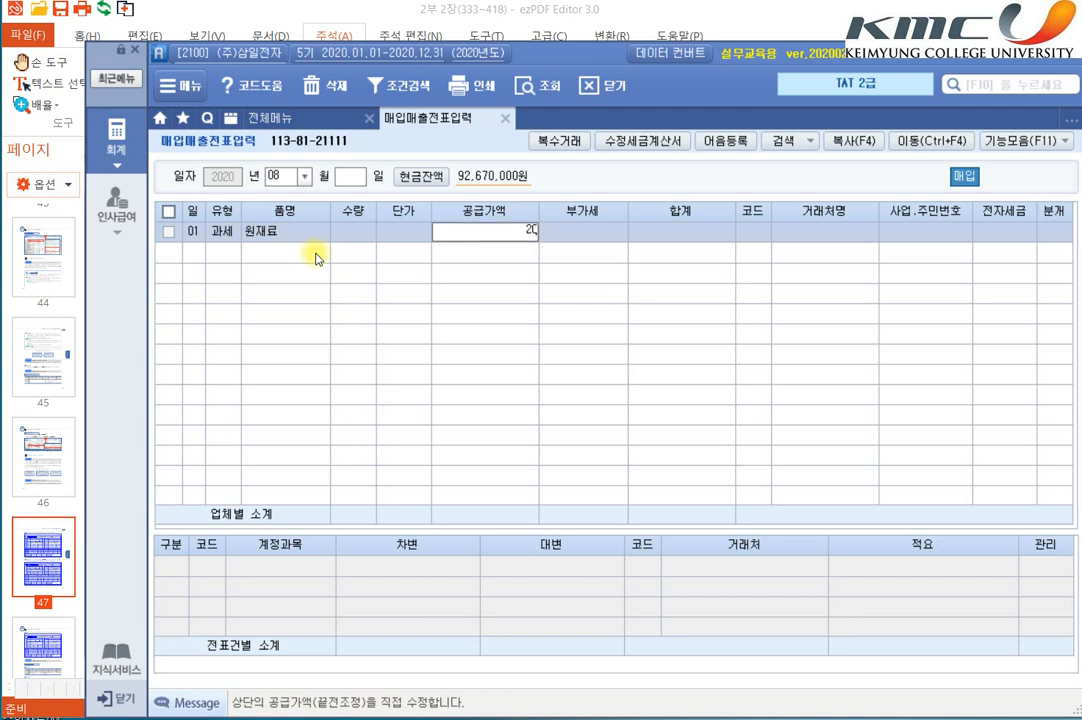
text(,000,000)
key(Return)
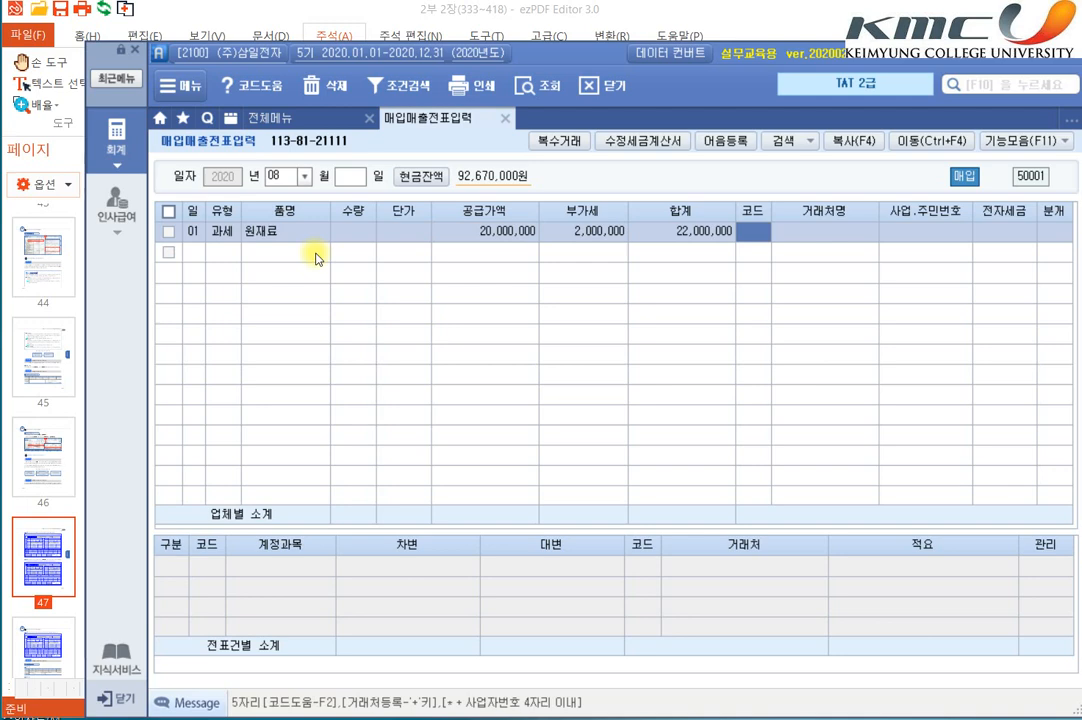
Step: Assign (주)대신 as the voucher's 거래처 and check the item 1 tax invoice in the PDF
text(대신)
key(Return)
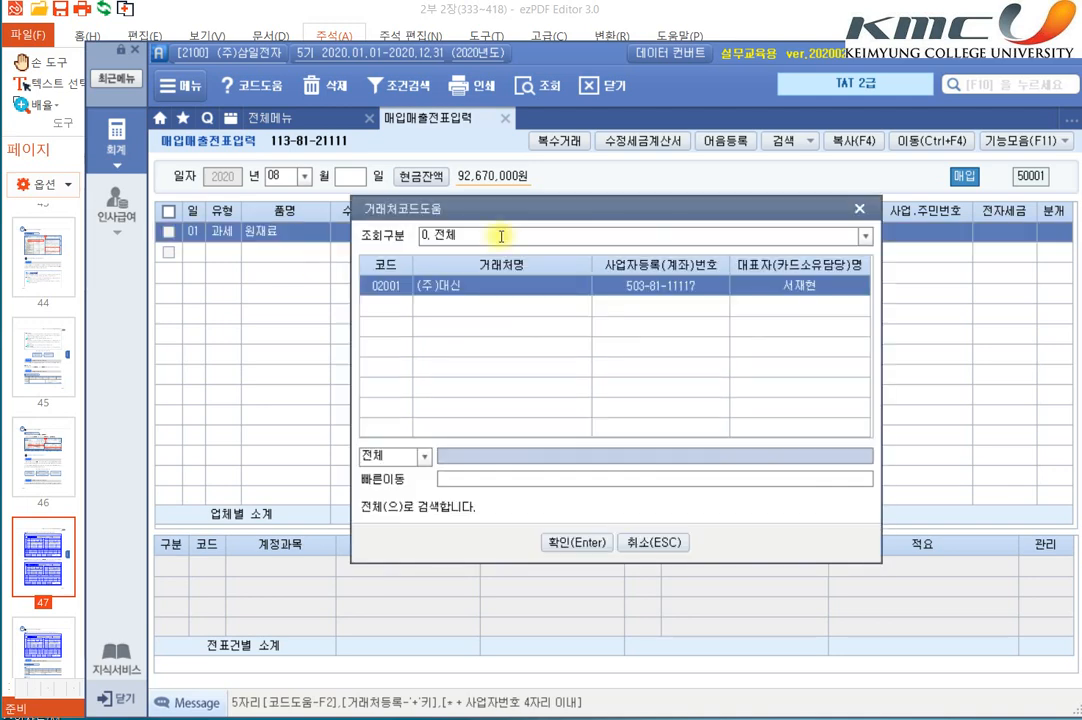
key(Return)
key(alt+Tab)
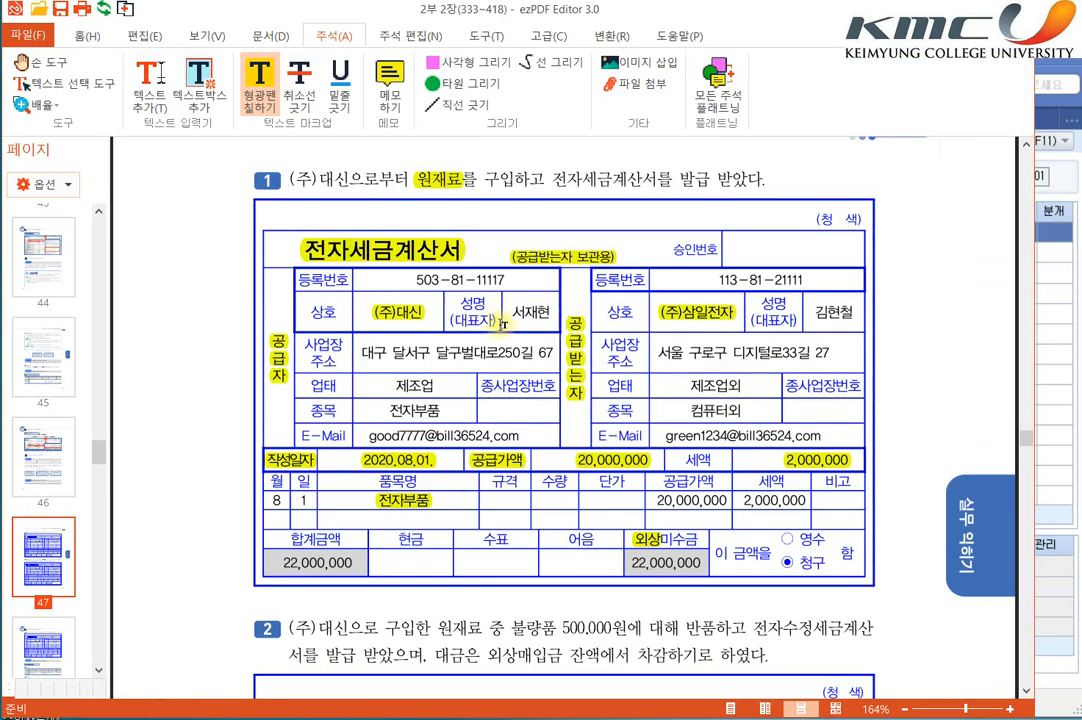
key(alt+Tab)
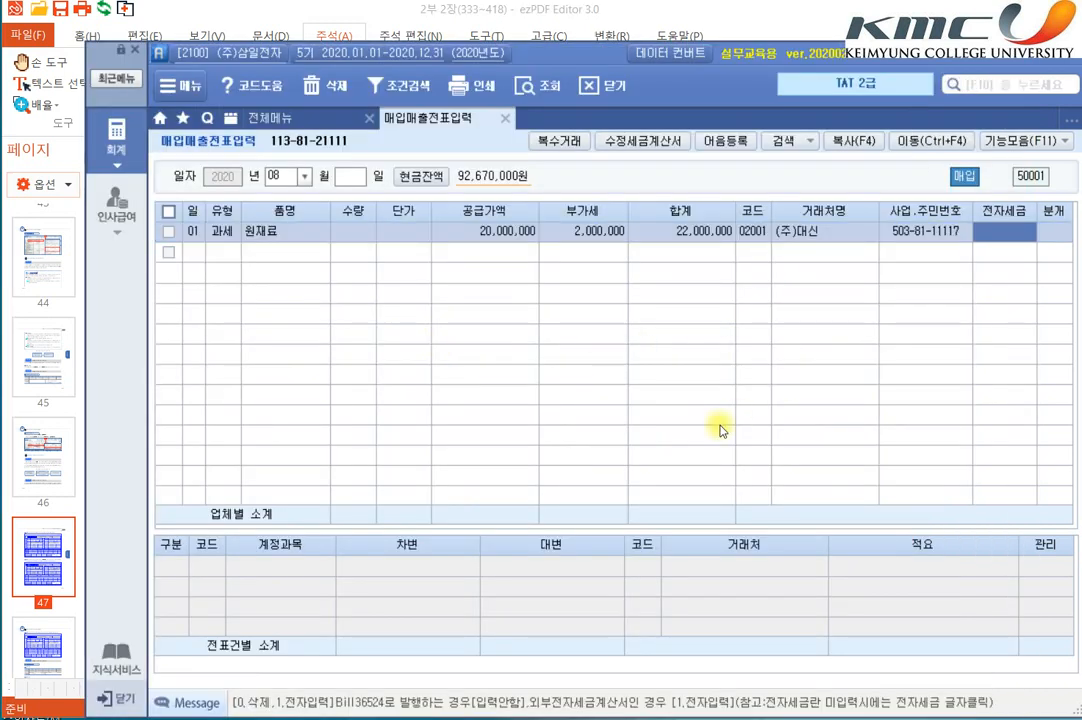
Step: Set the voucher's 전자세금 to 전자입력 and its 분개 to 외상
text(1)
key(Return)
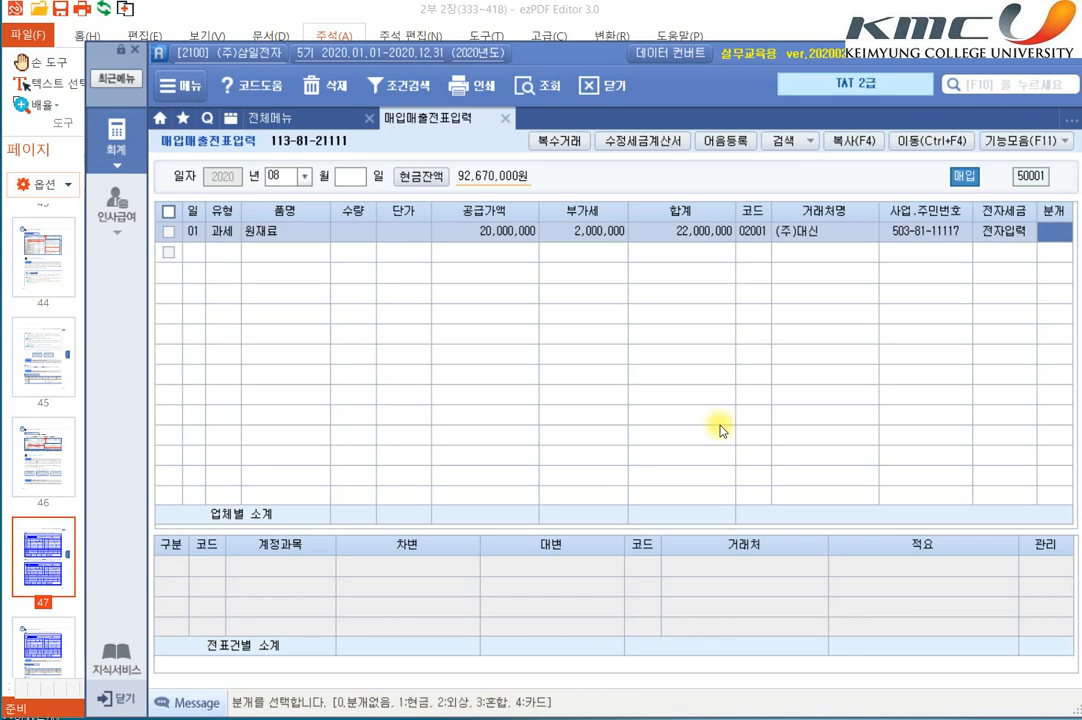
text(2)
key(Return)
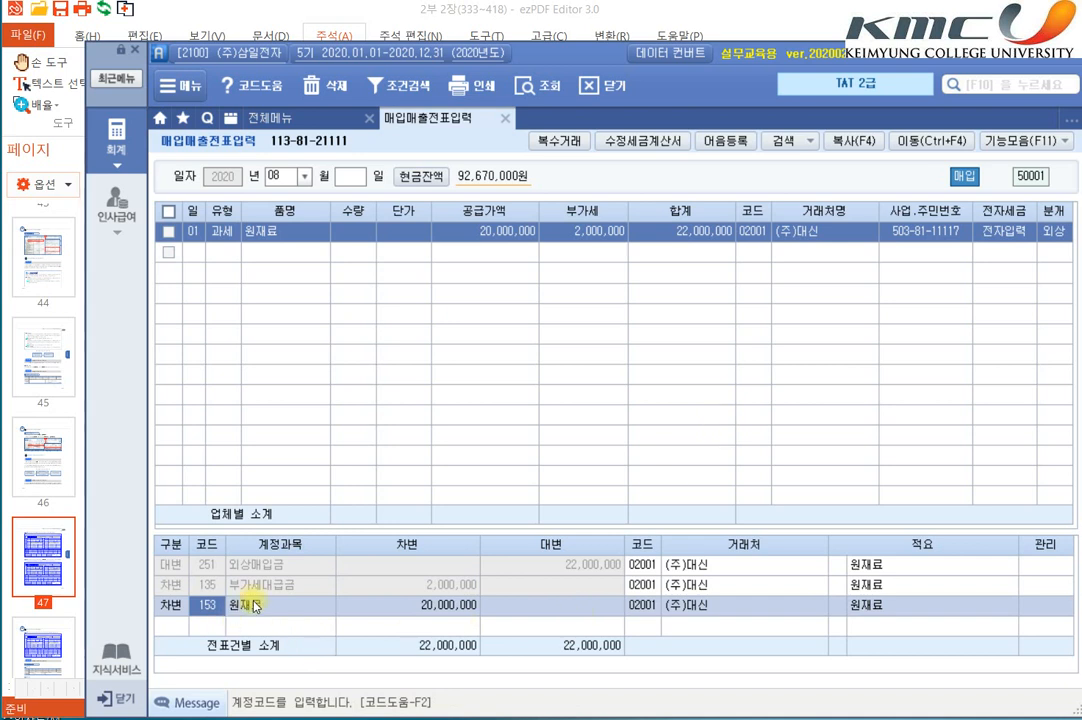
Step: Review the 외상매입금 line and its 거래처 in the journal entry, and go to the next blank voucher row
click(258, 565)
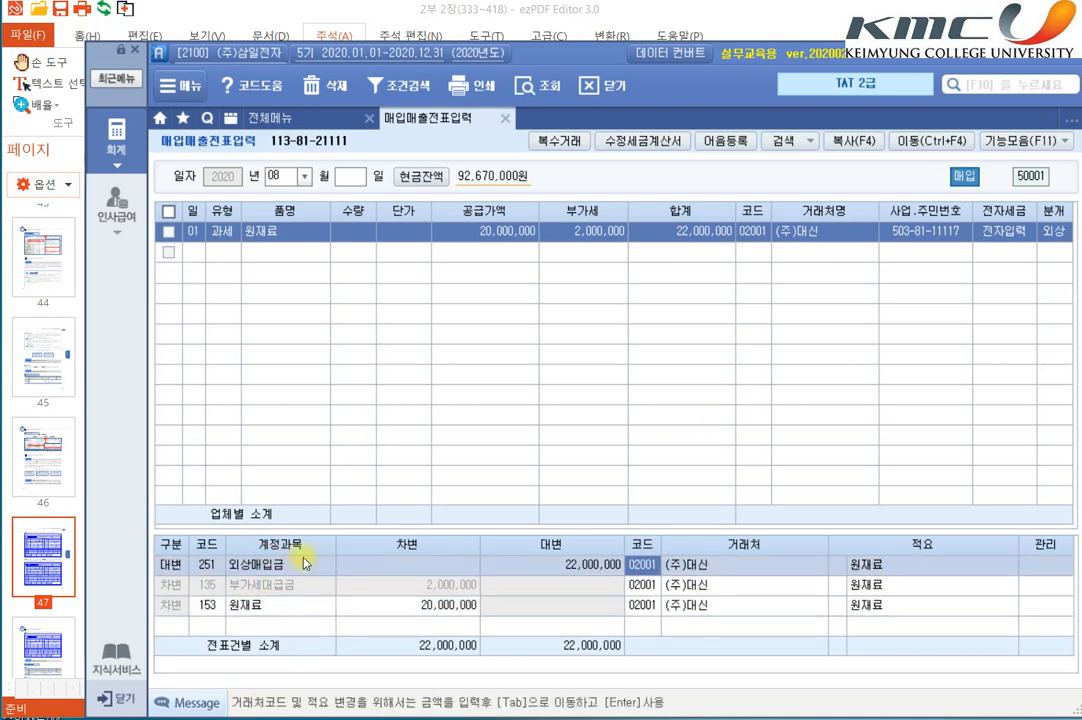
click(713, 567)
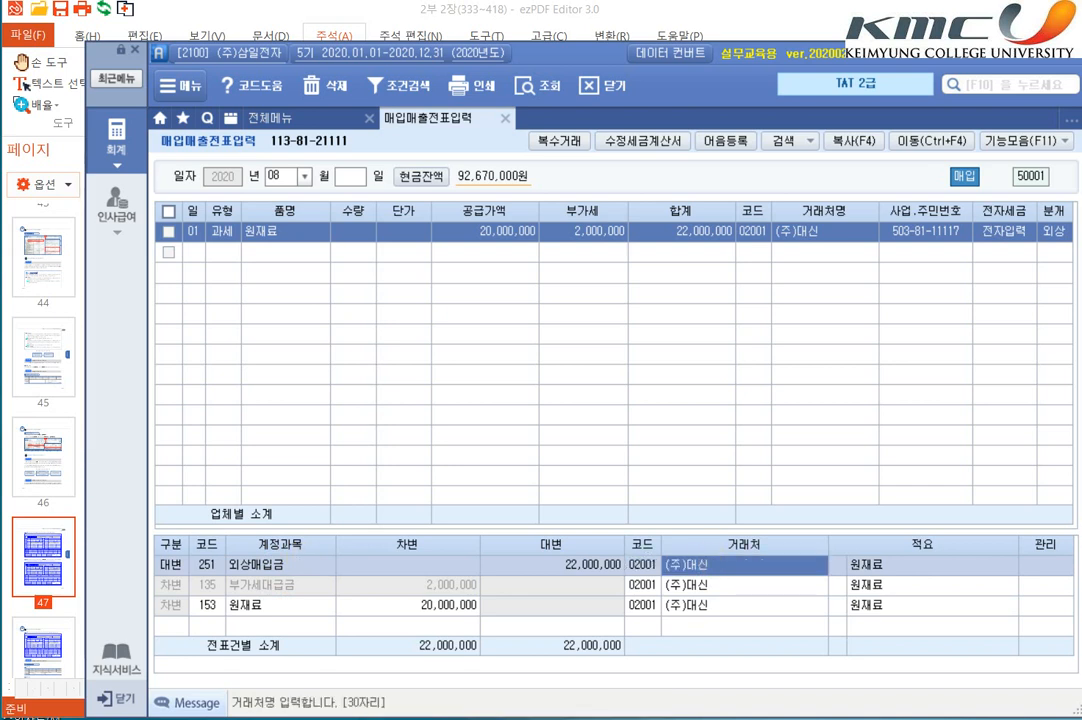
key(Return)
mouse_move(568, 719)
key(Return)
key(Down)
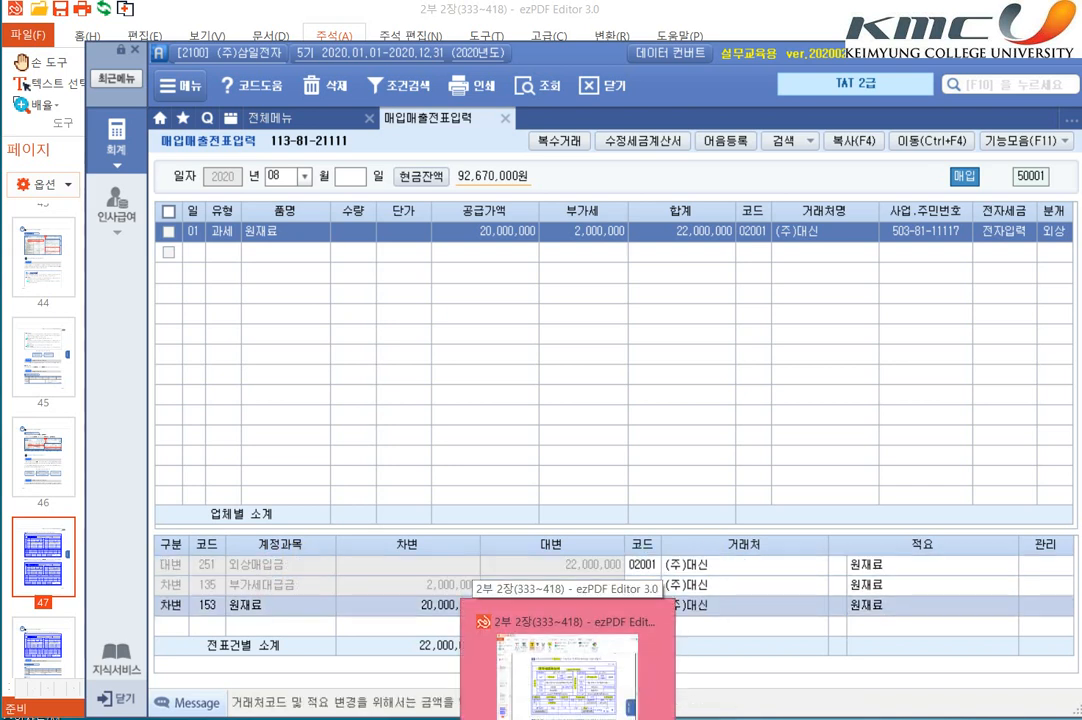
click(198, 252)
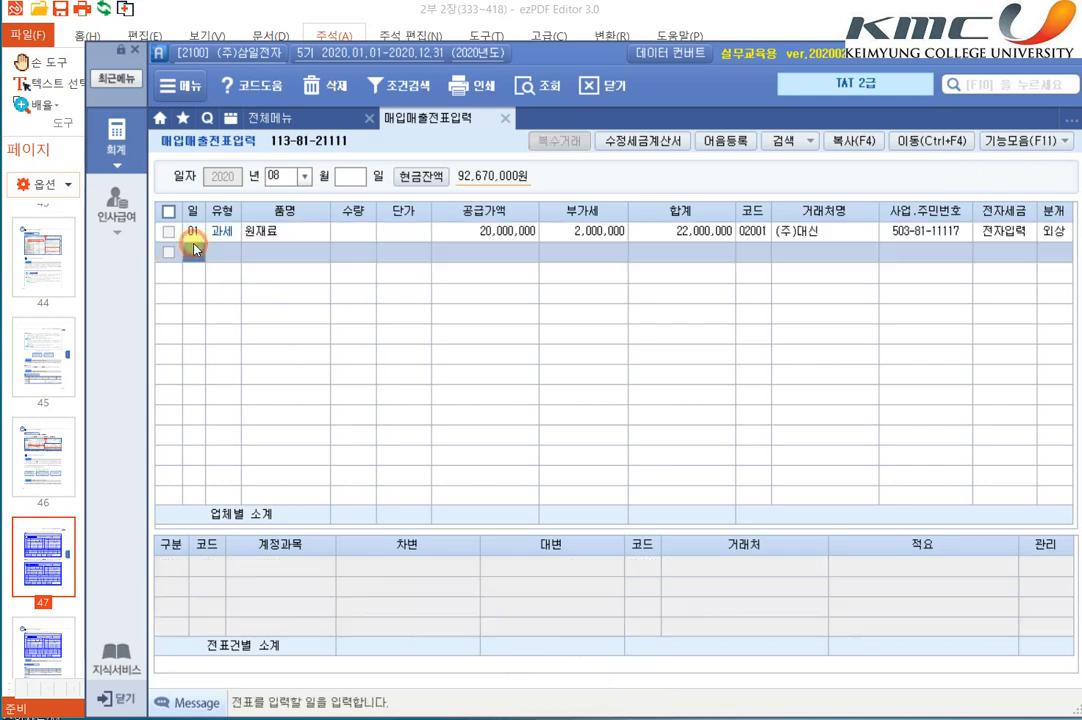
Step: Switch to ezPDF Editor and highlight (주)대신, 원재료 and "500,000원에 대해 반품" in the item 2 text
key(alt+Tab)
scroll(228, 247, down, 4)
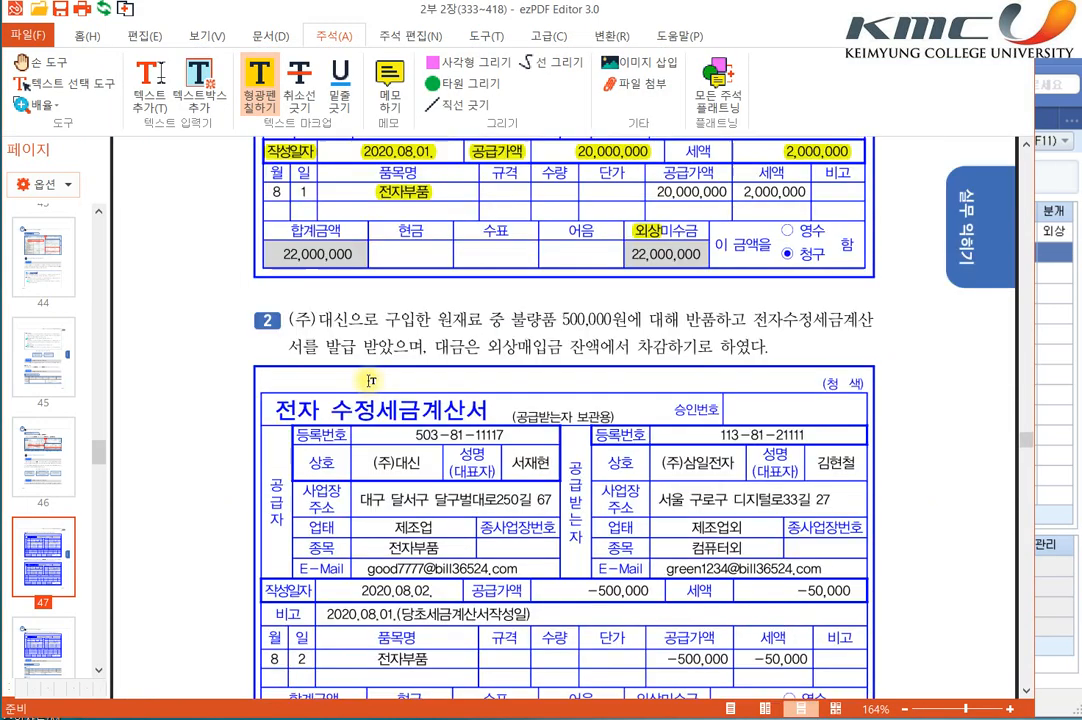
scroll(299, 285, up, 1)
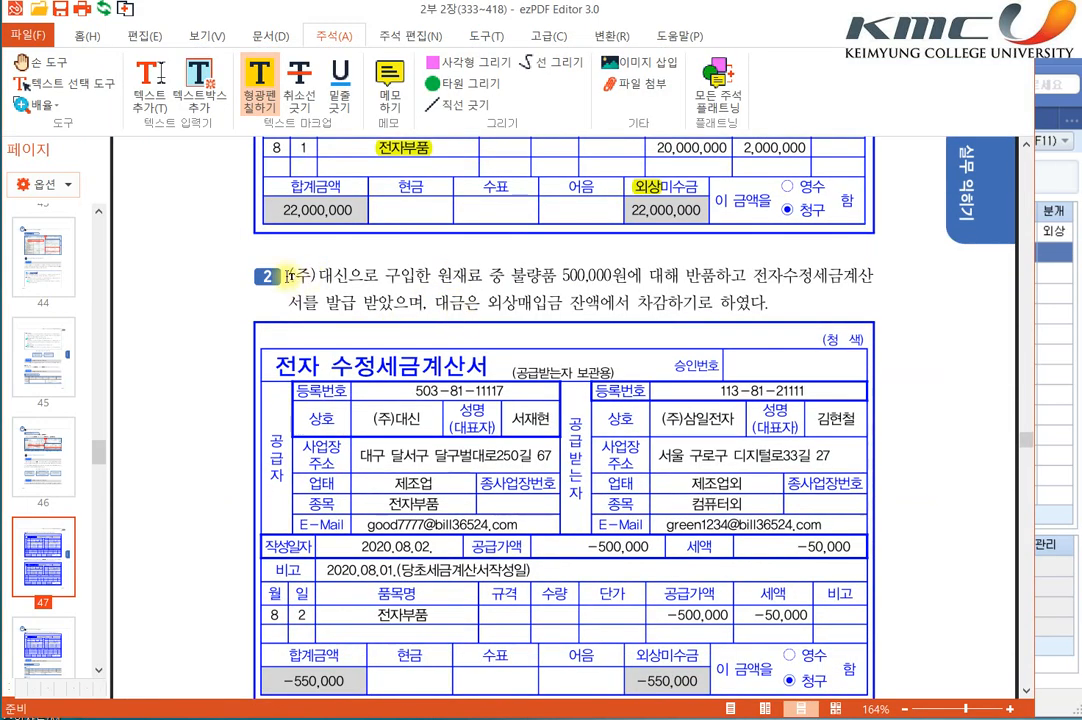
drag(284, 274, 350, 274)
drag(437, 274, 483, 274)
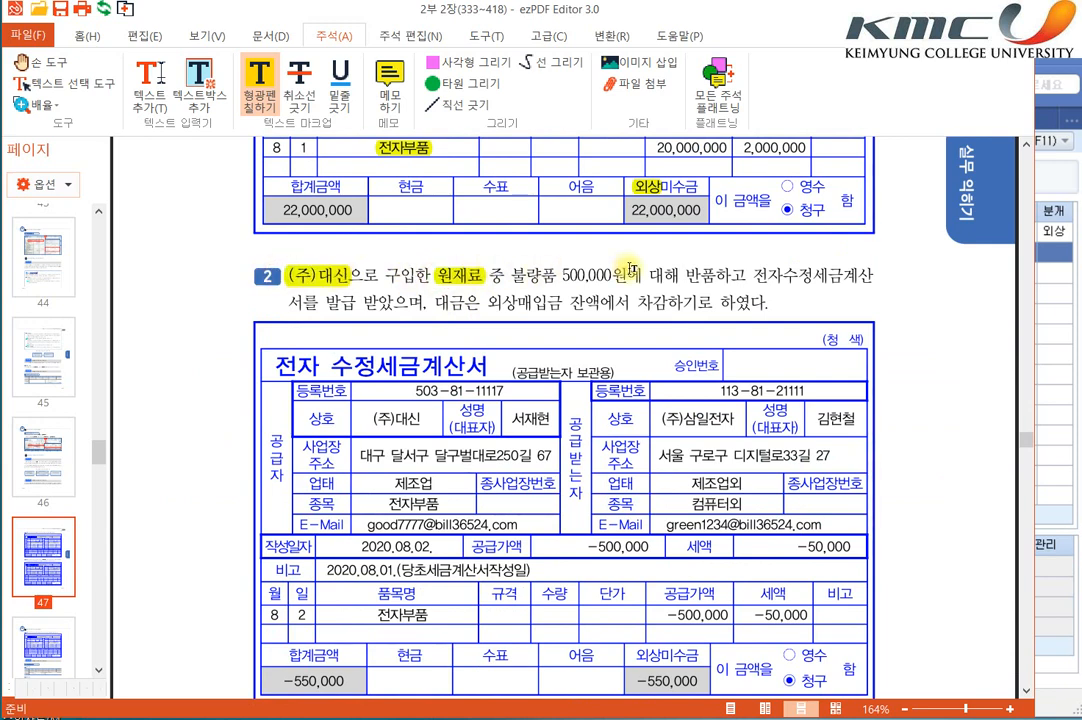
drag(560, 276, 716, 276)
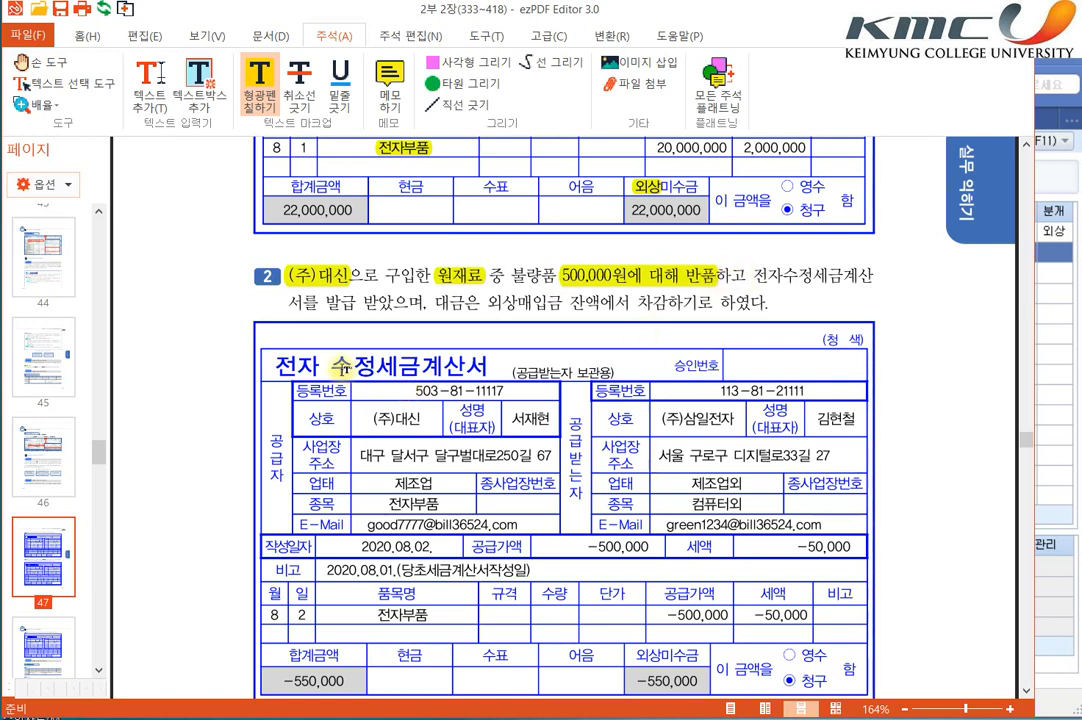
Step: Highlight 세금계산서 in the item 2 invoice title, and 전자, 세금계산서를 and 발급 in the item 2 text
drag(376, 366, 488, 366)
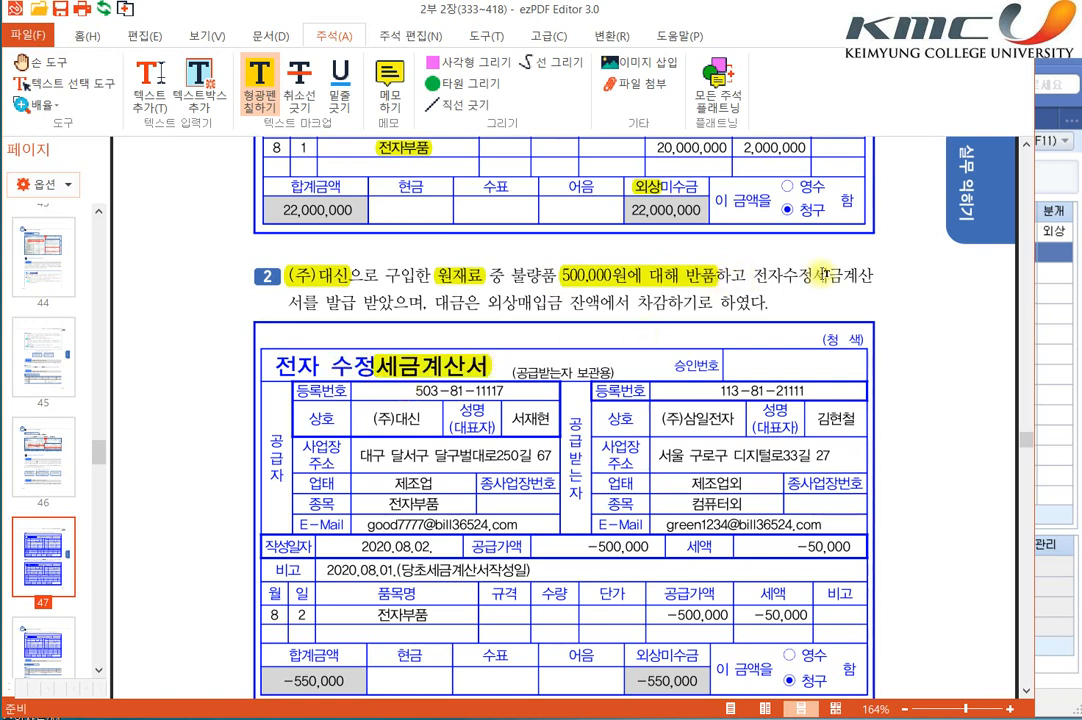
drag(323, 302, 357, 302)
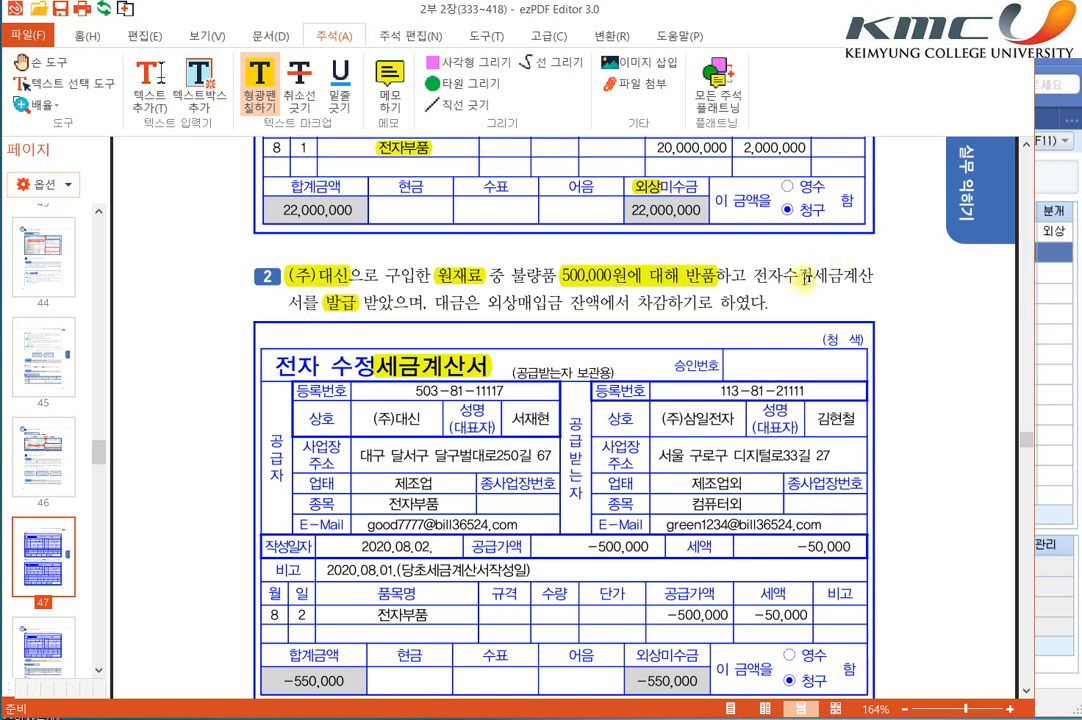
drag(757, 275, 882, 277)
drag(288, 302, 329, 305)
Step: Highlight 외상 on the item 2 invoice, and 외상매입금 and 차감 in the item 2 text
scroll(560, 400, down, 2)
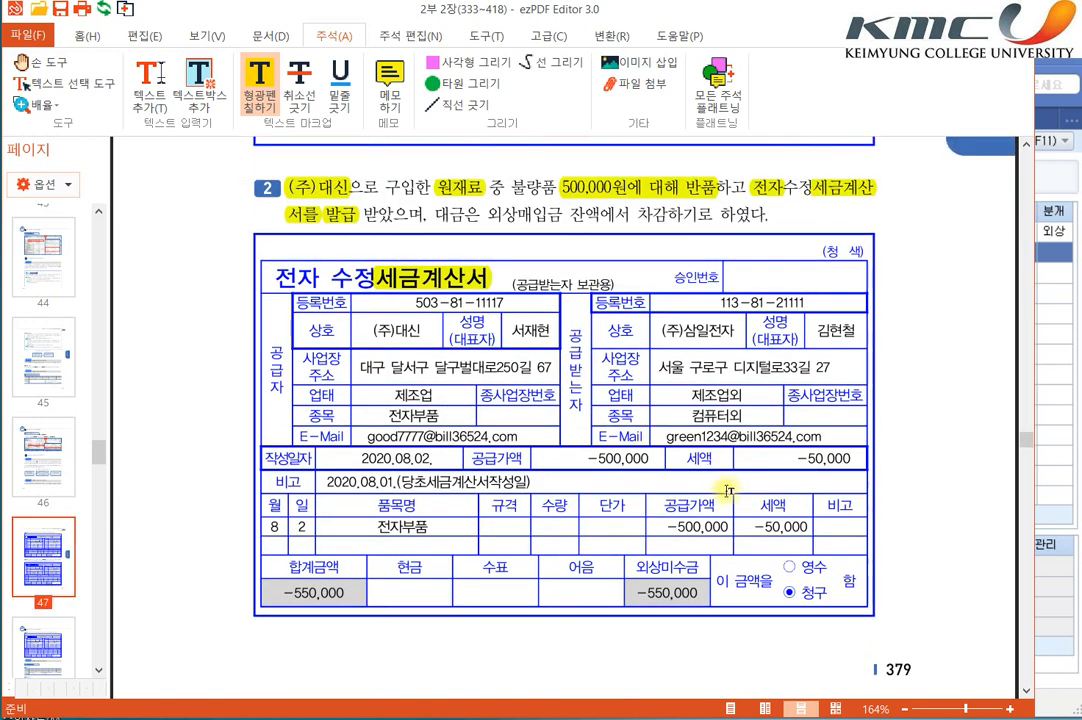
drag(636, 566, 661, 566)
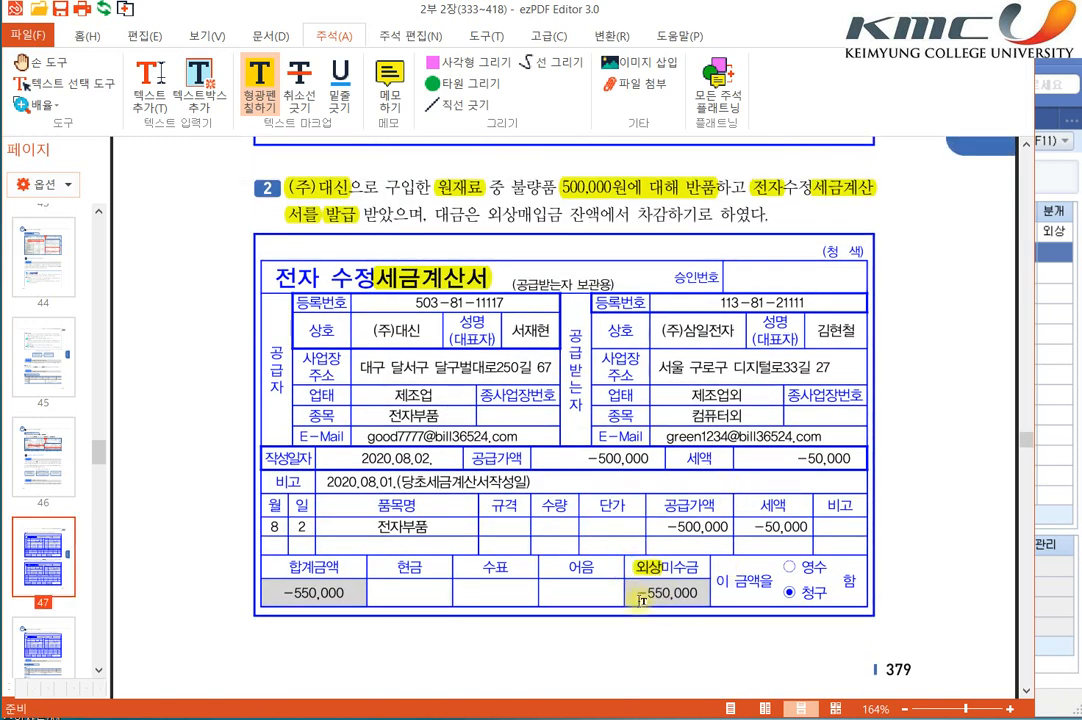
drag(488, 214, 564, 214)
drag(637, 214, 666, 214)
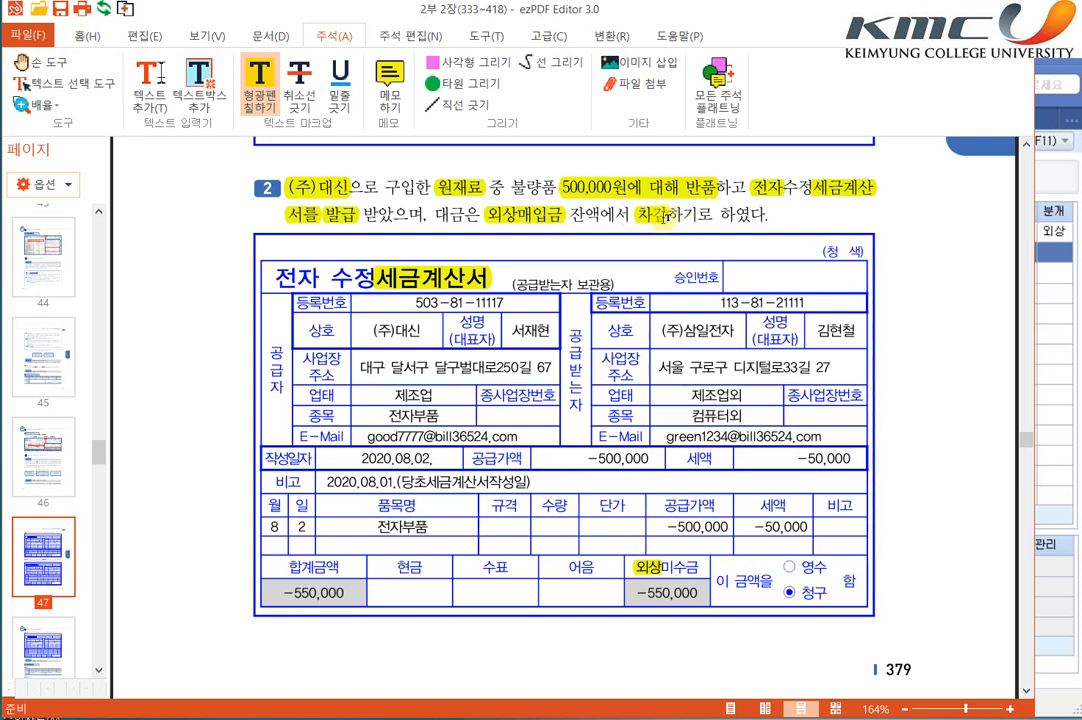
Step: Highlight the date 2020.08.02., the 공급가액 label and -500,000 on the item 2 invoice
drag(357, 458, 444, 457)
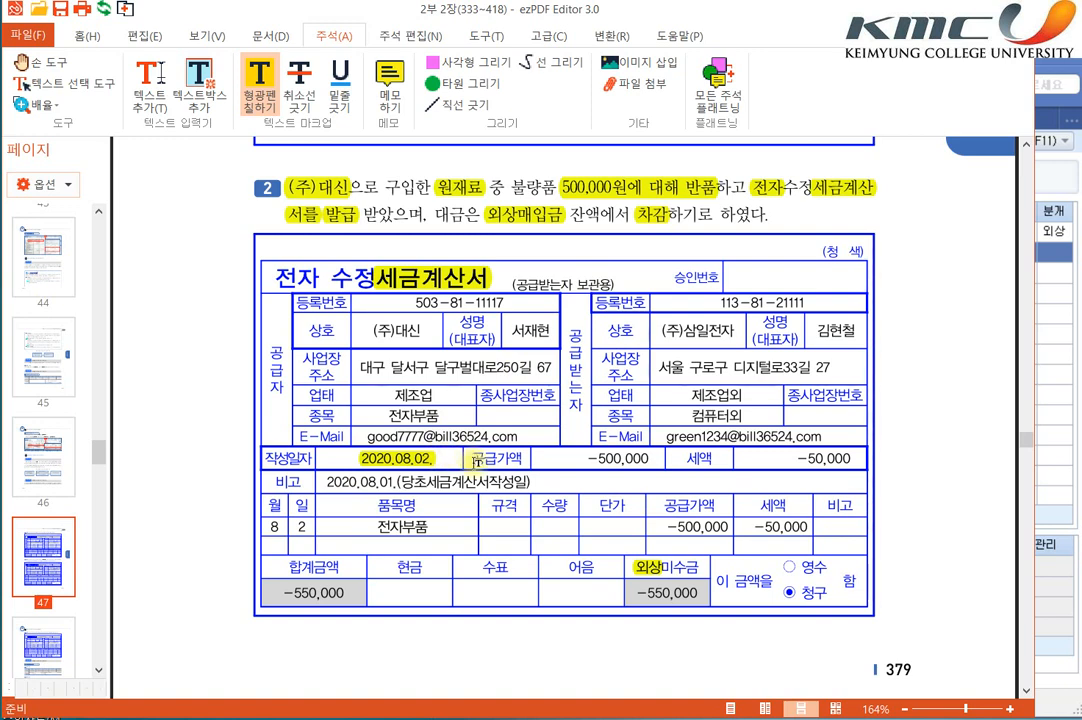
drag(470, 458, 652, 458)
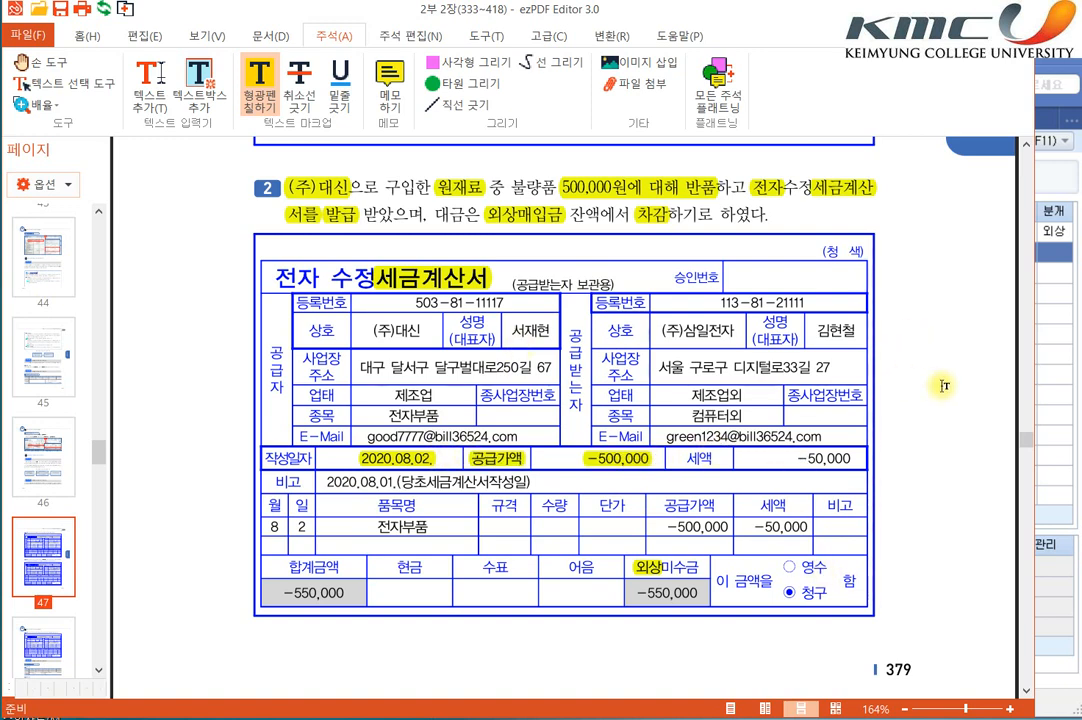
Step: Switch to SmartA and start a voucher row for day 02 with type 51 과세 and 품명 원재료
click(1043, 401)
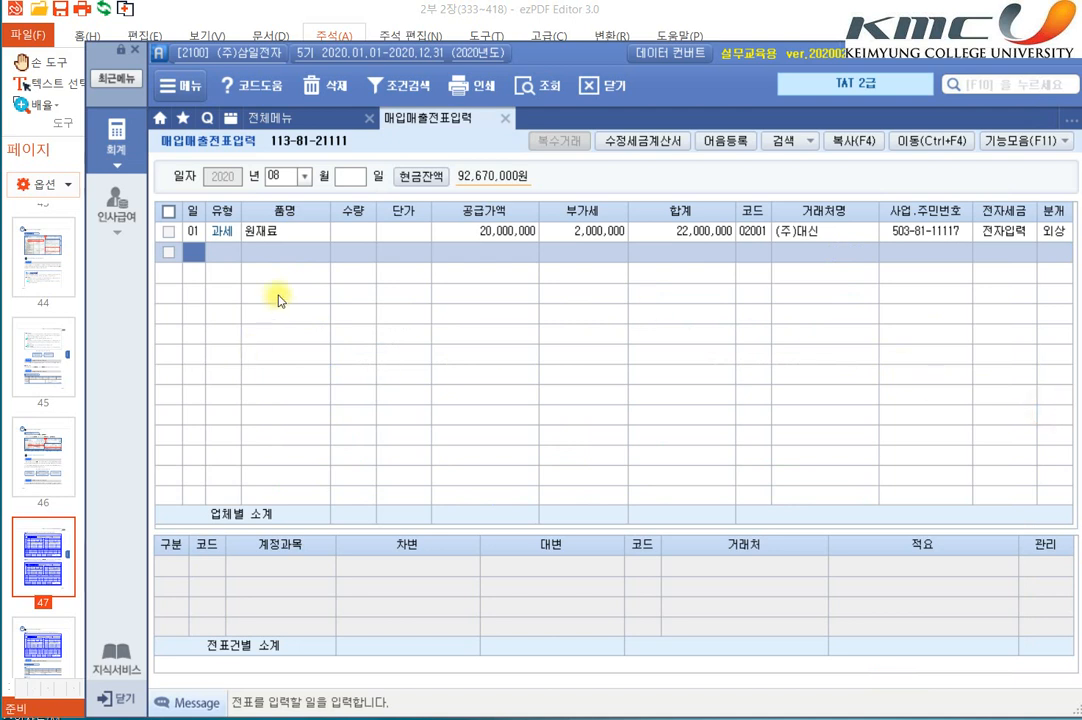
text(2)
key(Return)
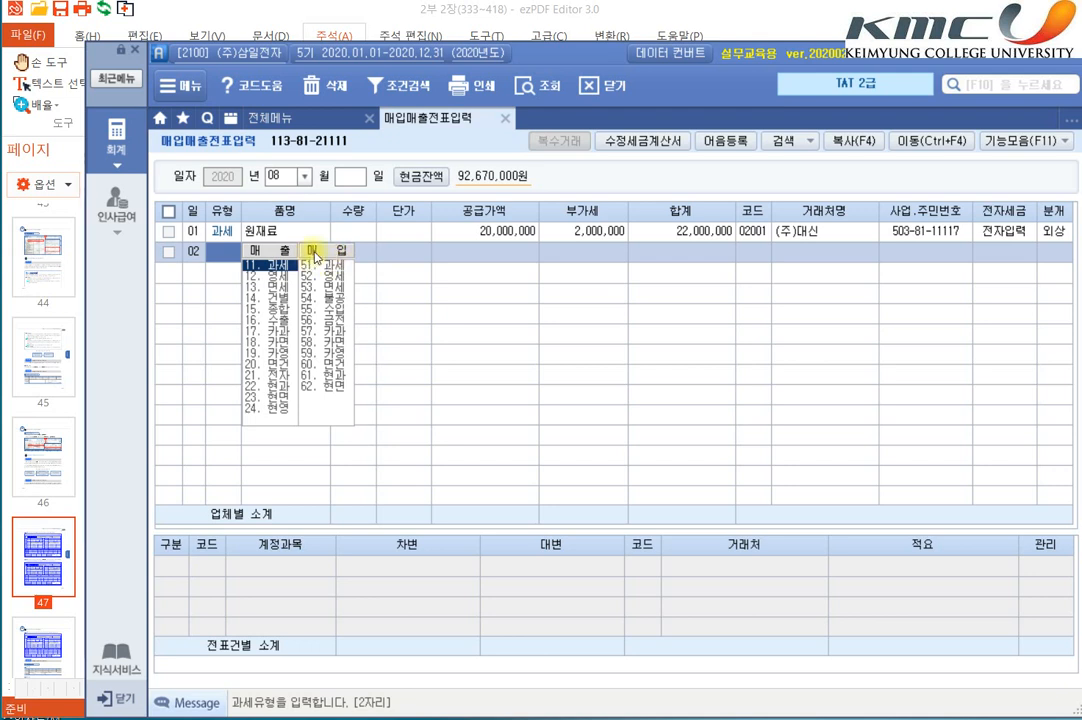
text(51)
key(Return)
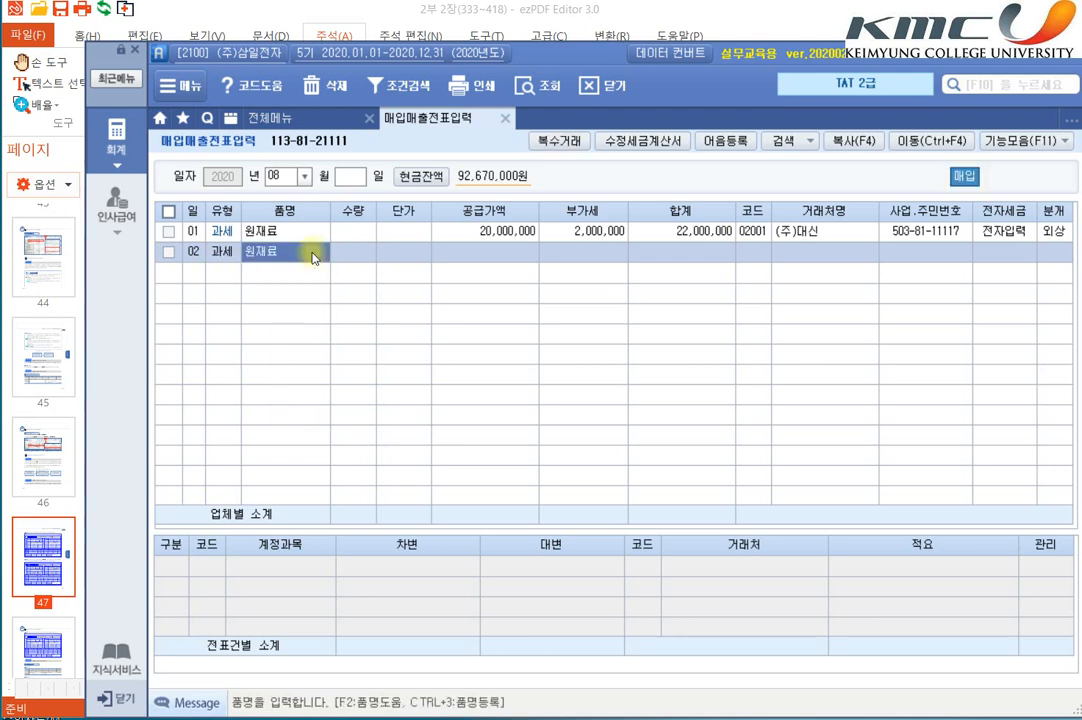
key(Return)
key(Return)
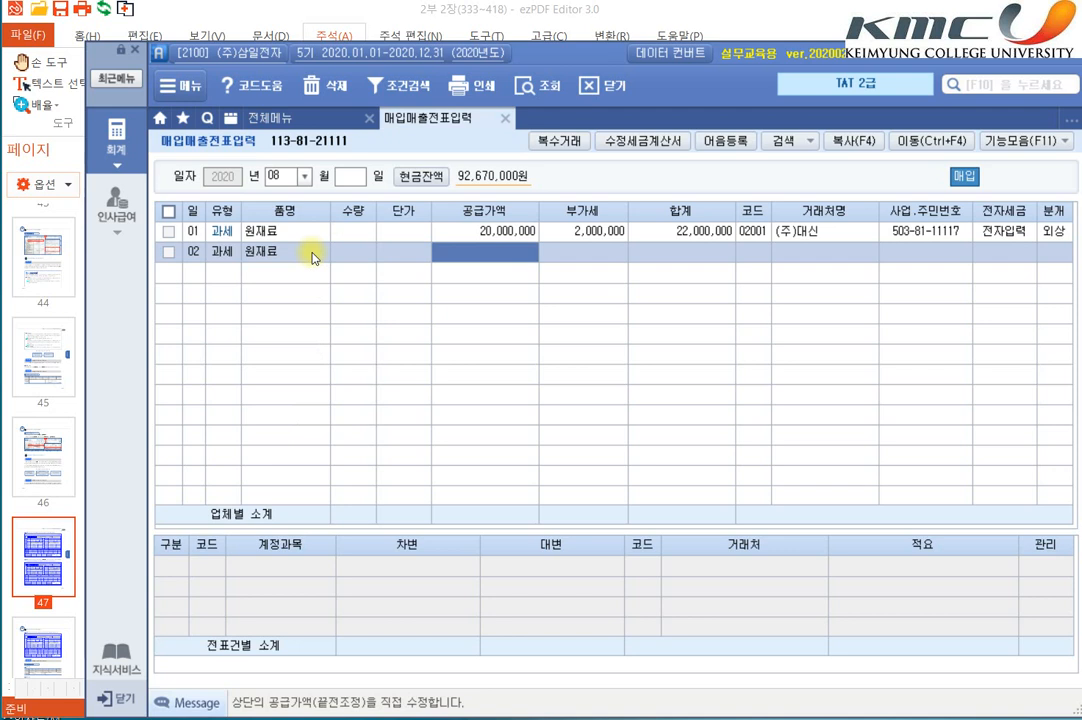
Step: Enter a 공급가액 of -500,000 in the day 02 row and accept the calculated 부가세
text(-)
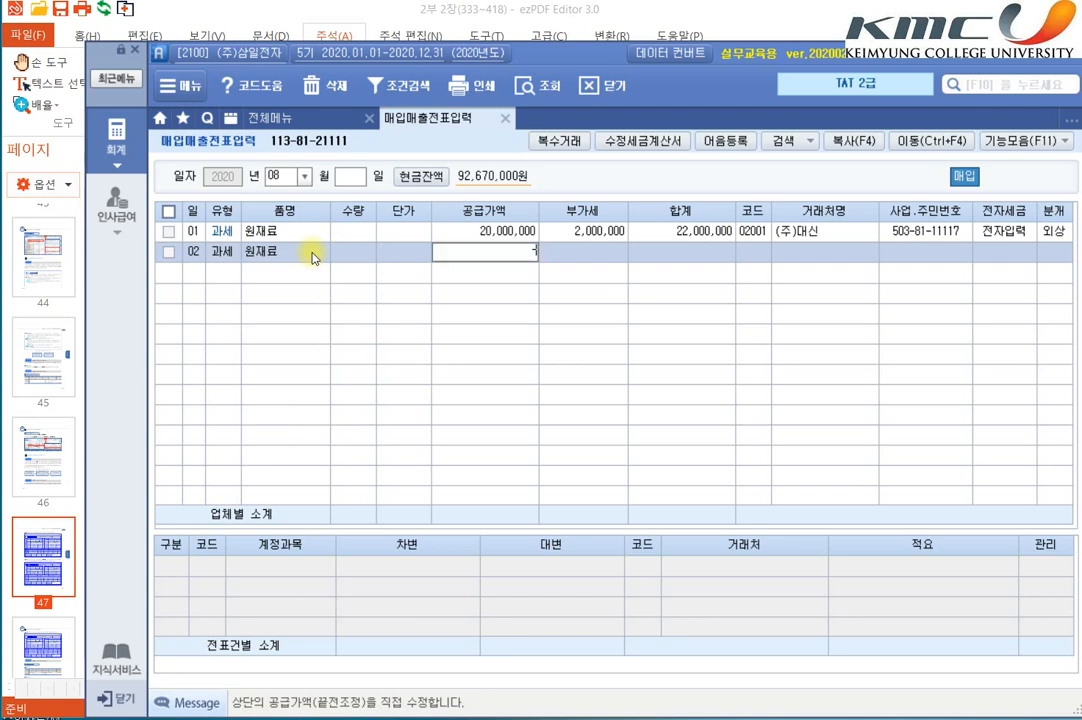
text(500,000)
key(Return)
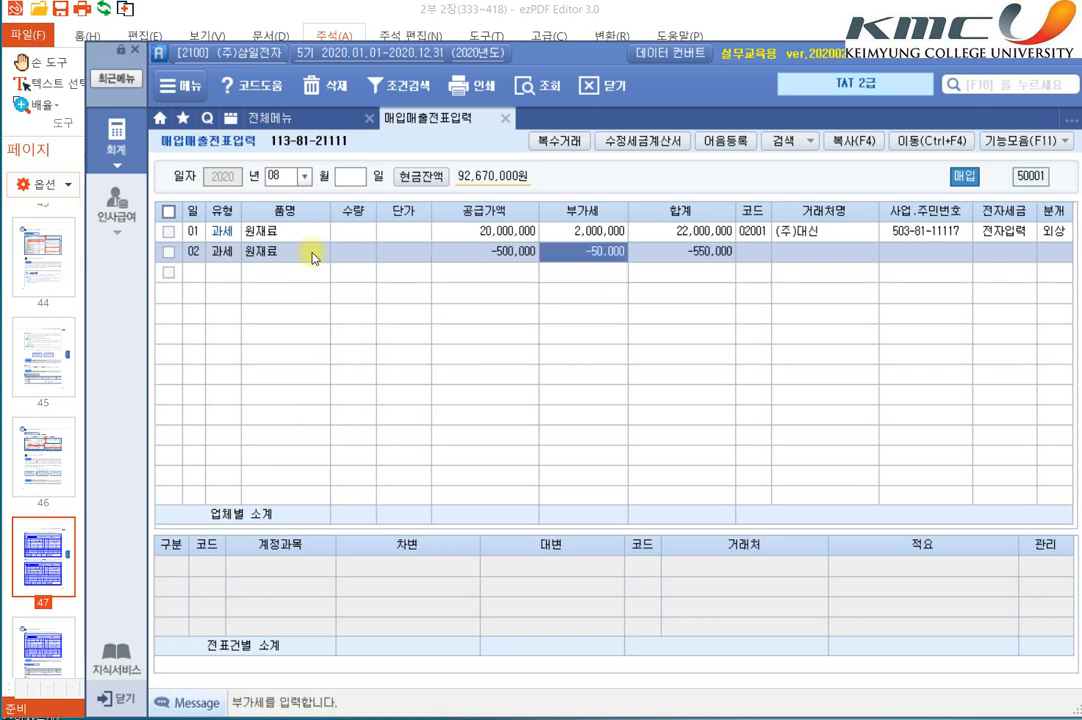
key(Return)
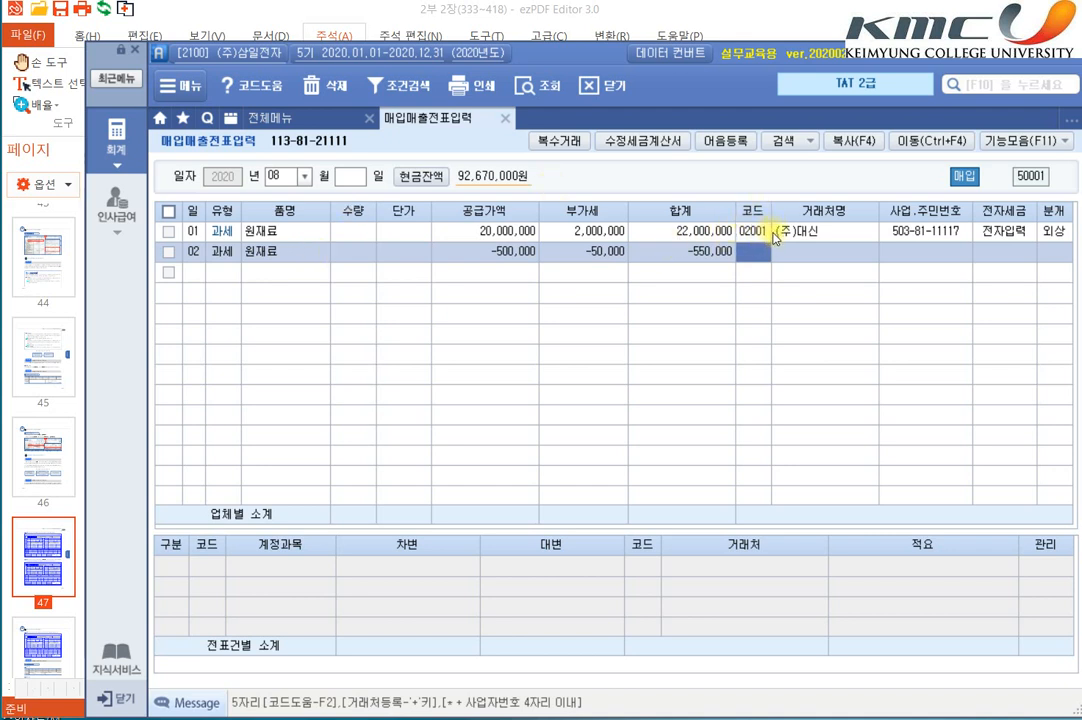
Step: Assign (주)대신, code 02001, as the 거래처 of the day 02 row
text(200)
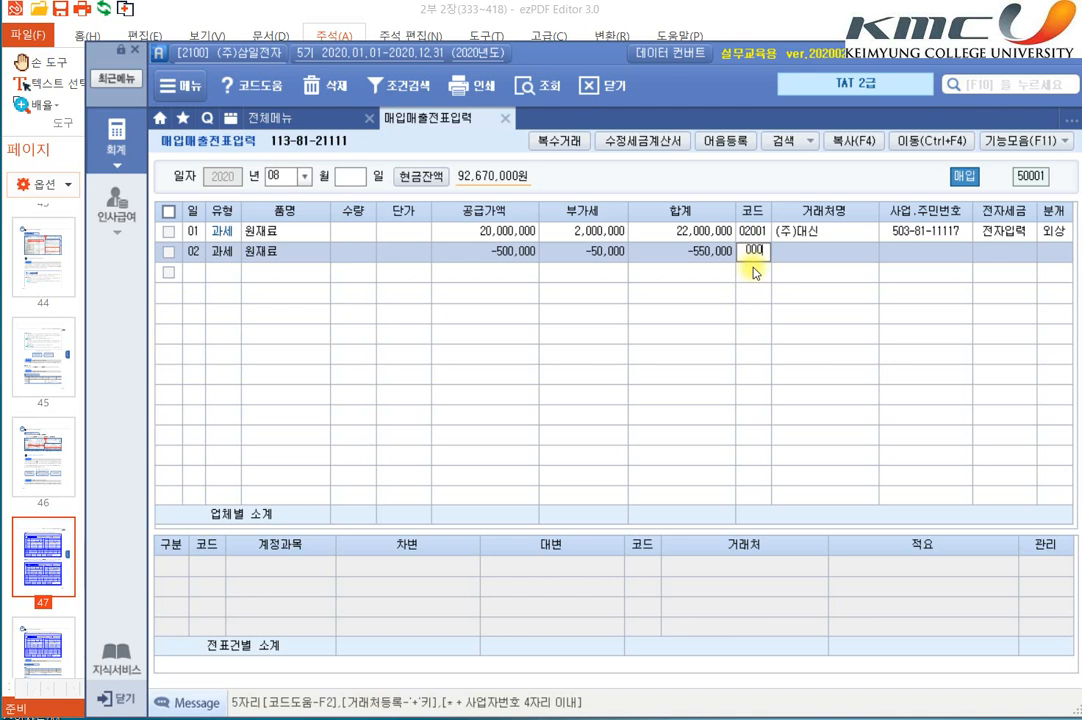
key(Return)
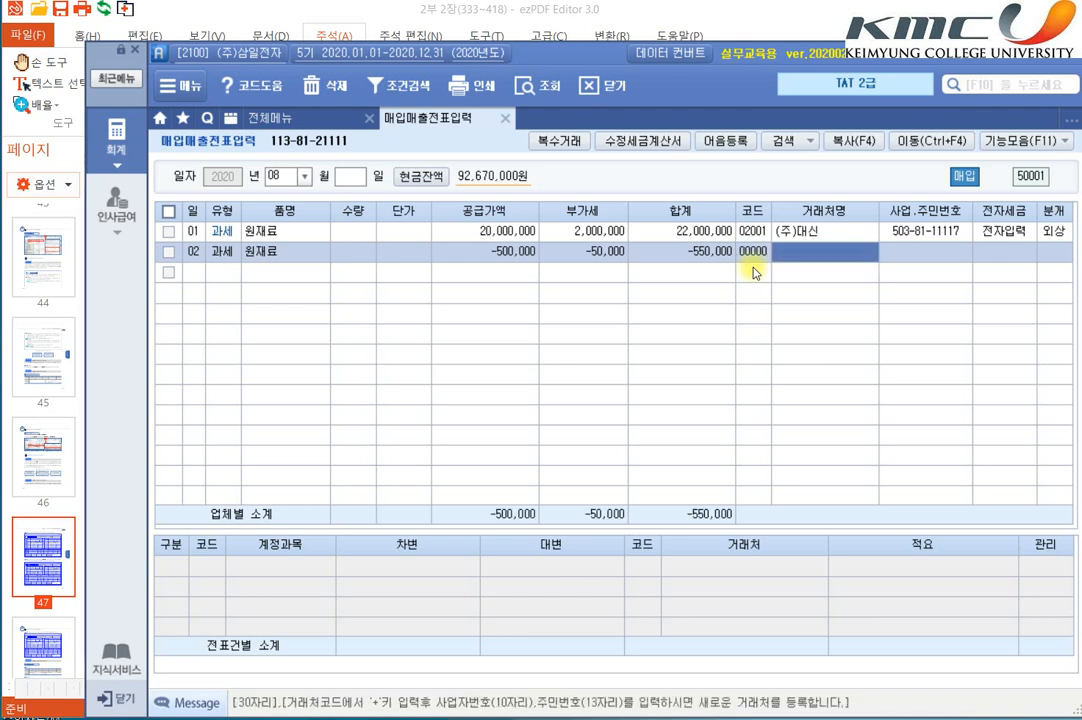
key(Return)
click(758, 261)
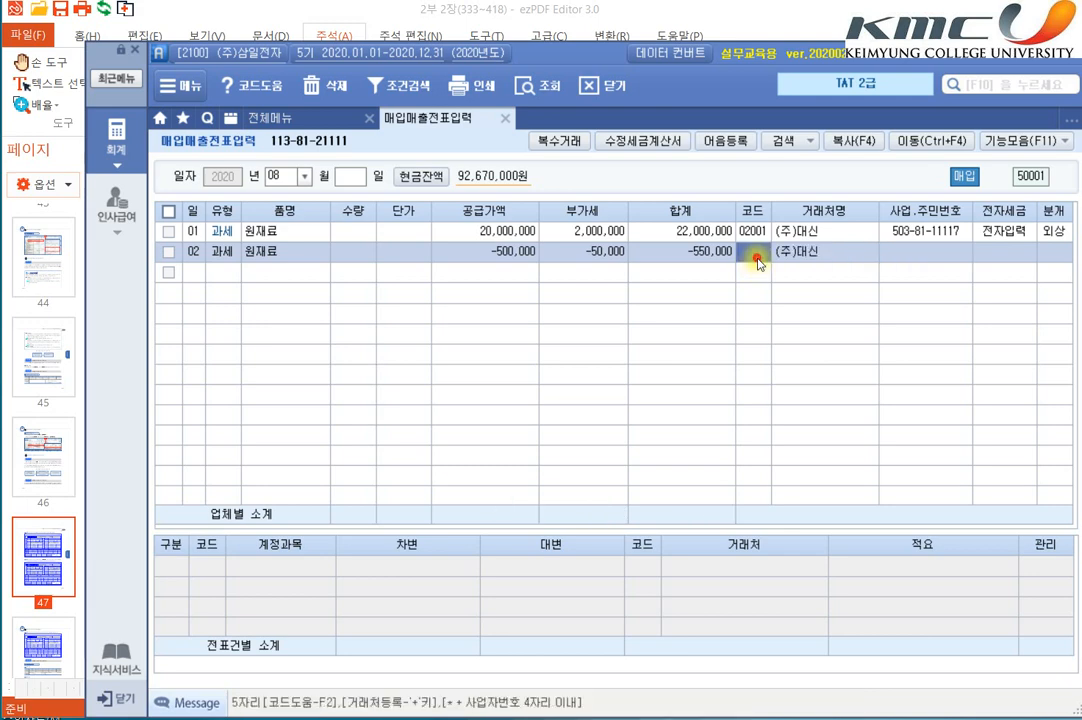
key(F2)
key(Return)
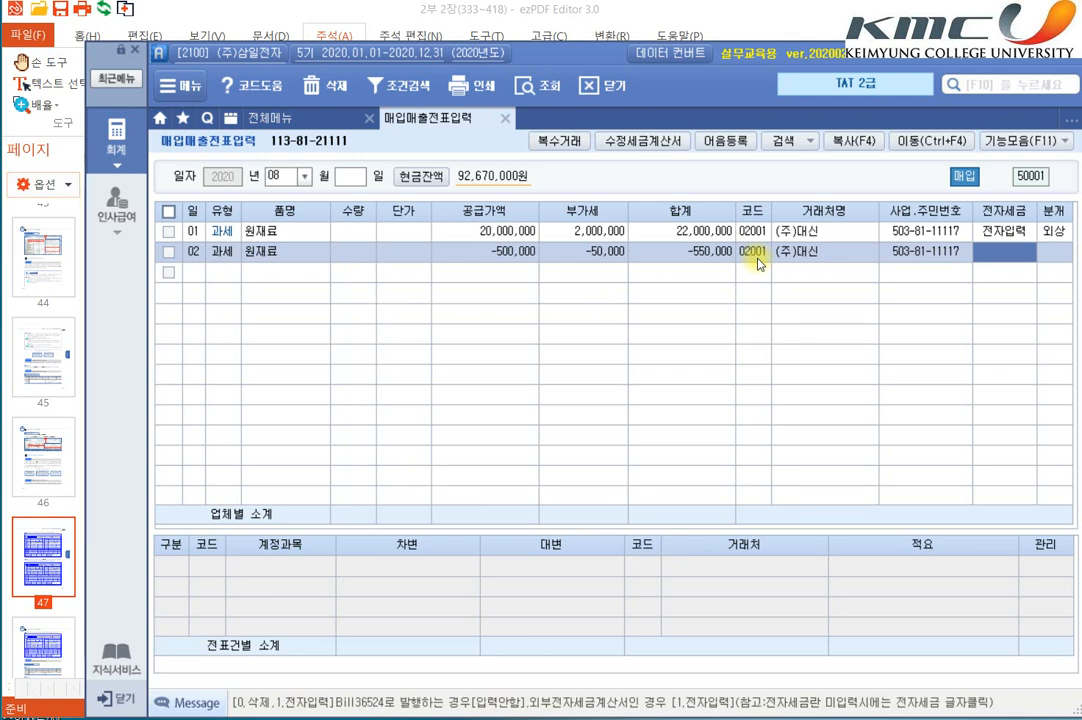
Step: Set 전자세금 to 전자입력 and 분개 to 외상 for the day 02 row, and accept its journal entry
text(1)
key(Return)
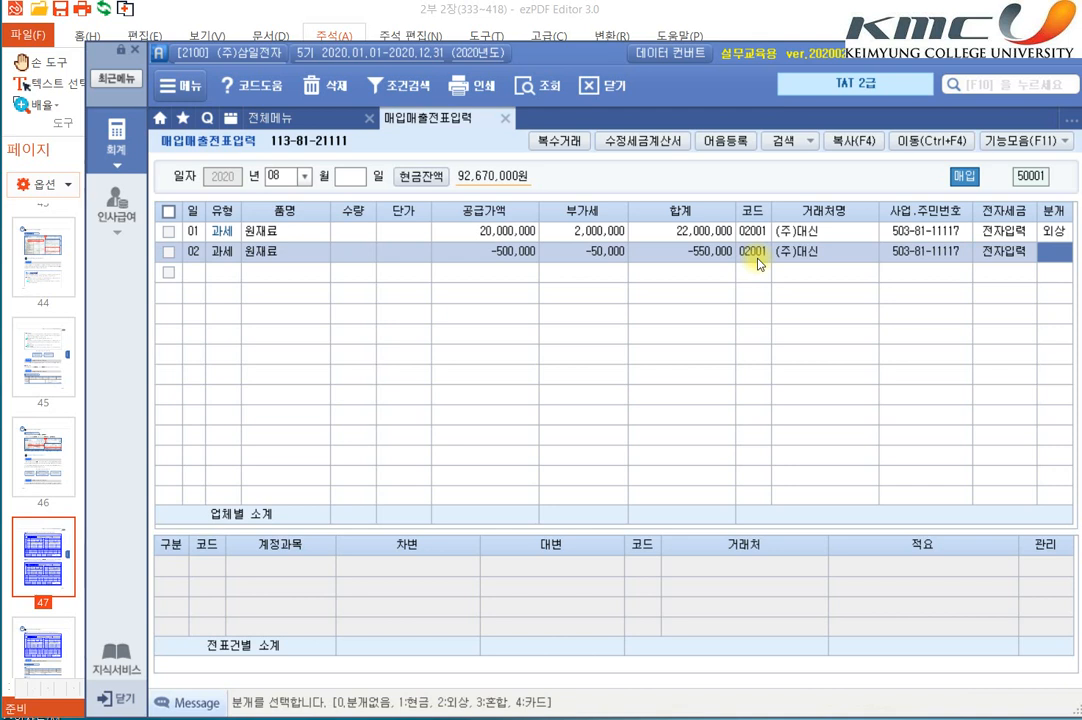
text(2)
key(Return)
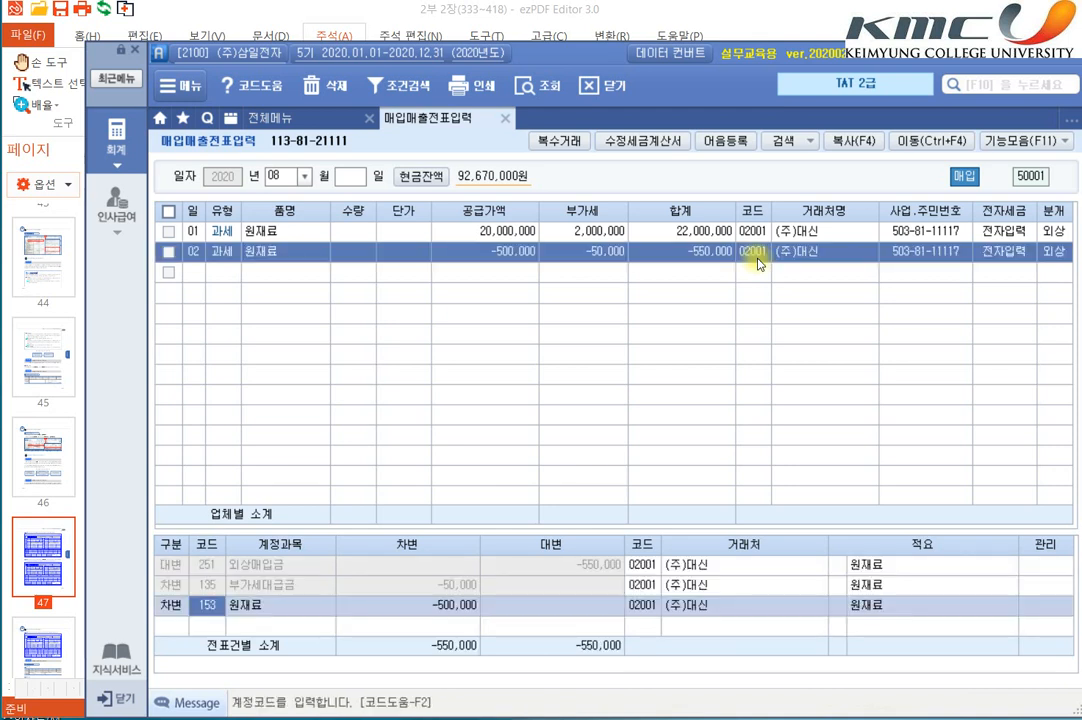
key(Return)
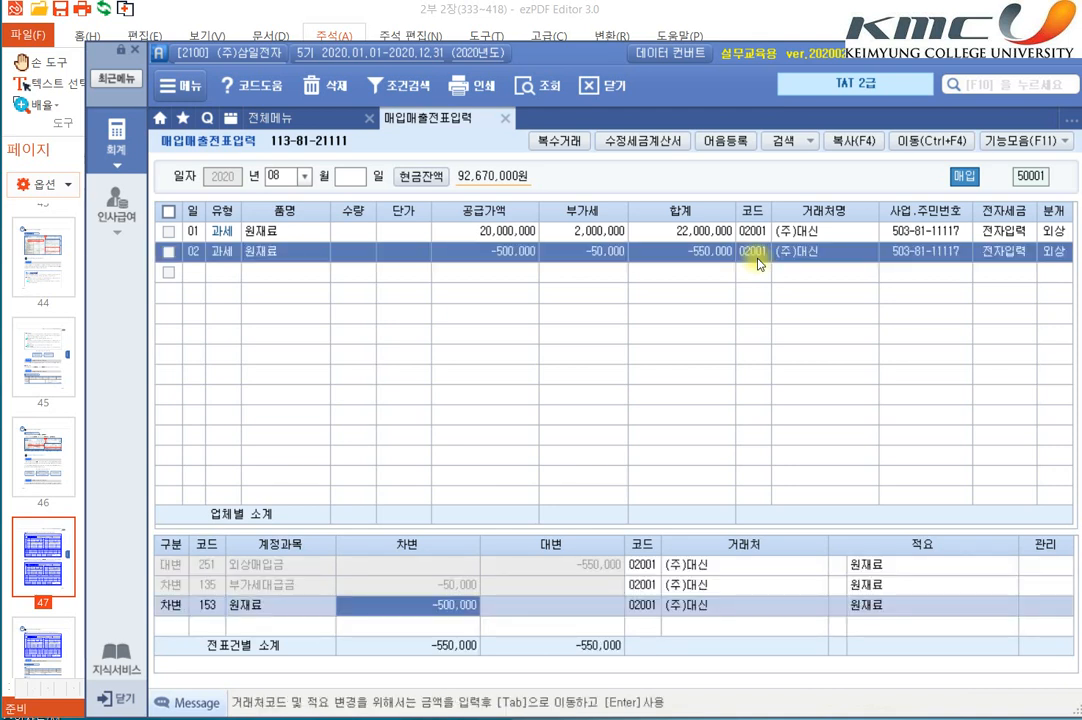
key(Return)
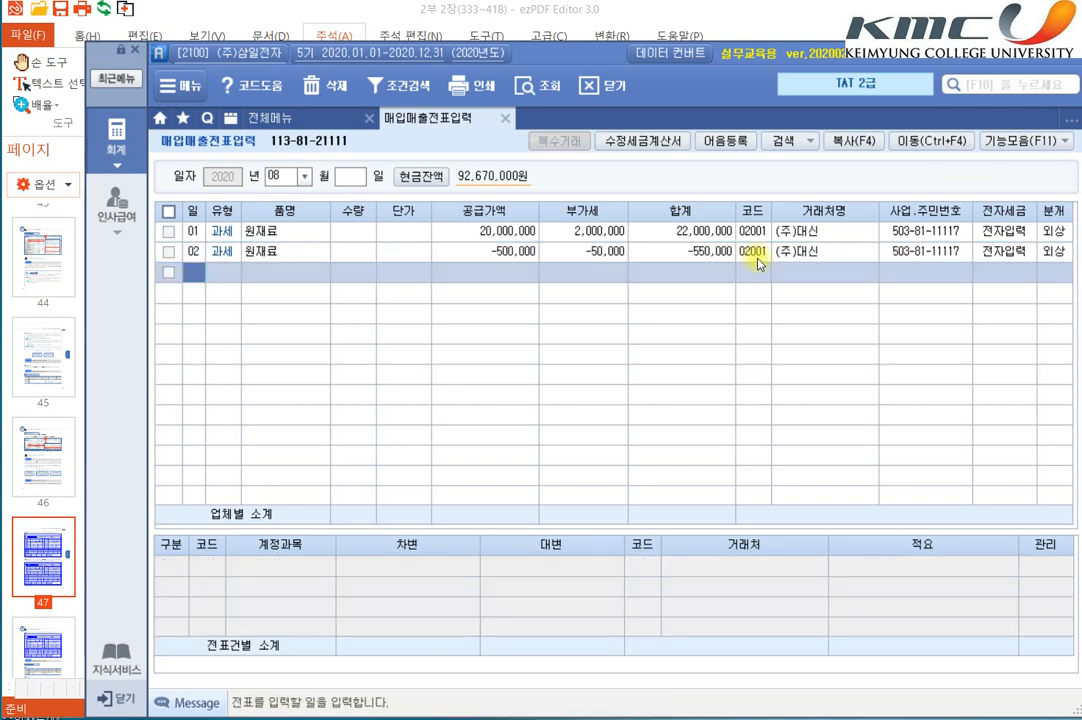
Step: Switch to ezPDF Editor and highlight (주)동우기계, 기계를 구입 and 세금계산서를 발급 in the item 3 text
key(alt+Tab)
scroll(718, 330, down, 5)
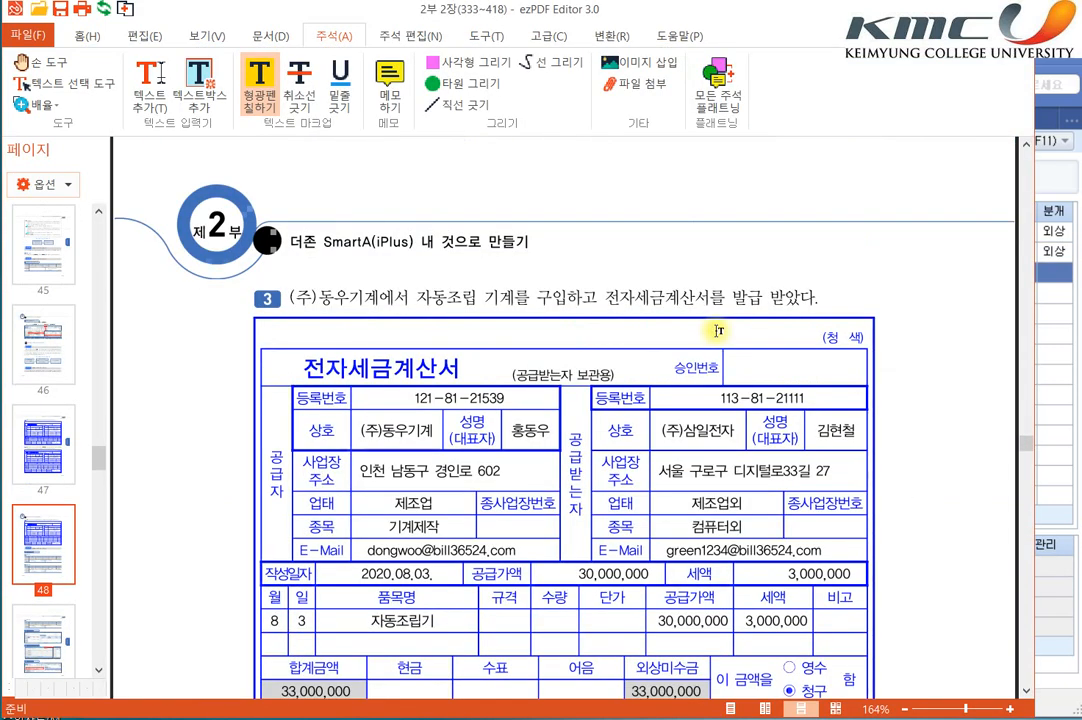
scroll(718, 330, down, 3)
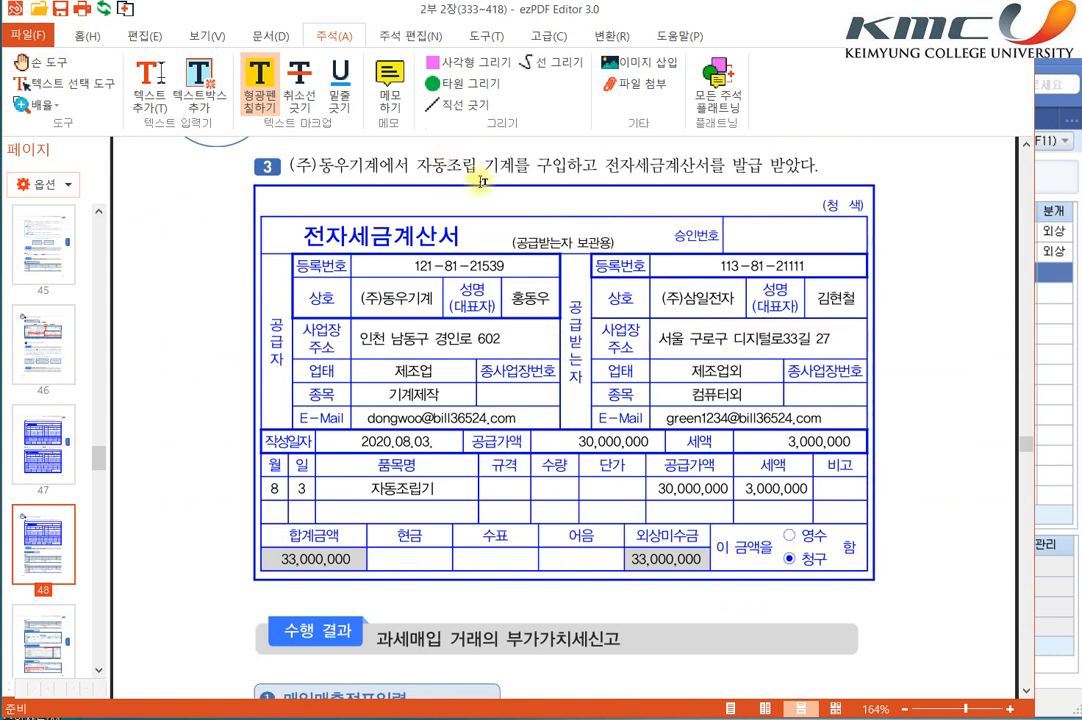
drag(290, 165, 384, 166)
drag(484, 166, 566, 166)
drag(636, 166, 766, 167)
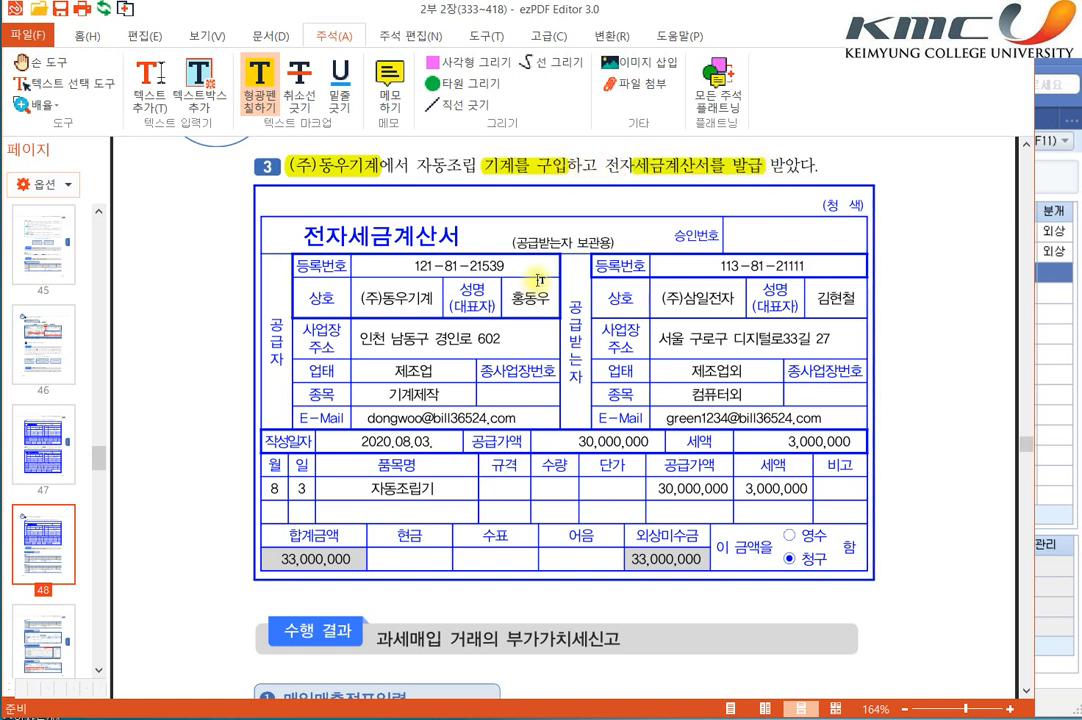
Step: Highlight the date 2020.08.03., 공급가액 30,000,000, 세액 3,000,000, the title 전자세금계산서 and 외상 on the item 3 invoice
drag(360, 441, 645, 445)
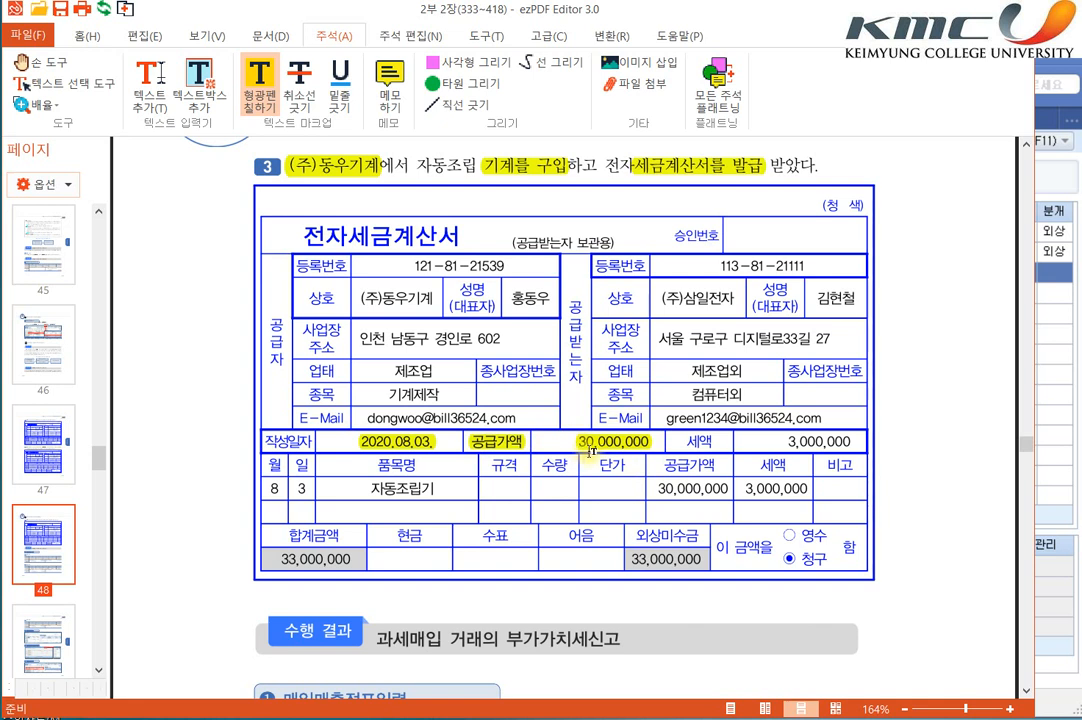
mouse_move(679, 440)
mouse_down()
mouse_move(850, 441)
mouse_move(840, 441)
mouse_up()
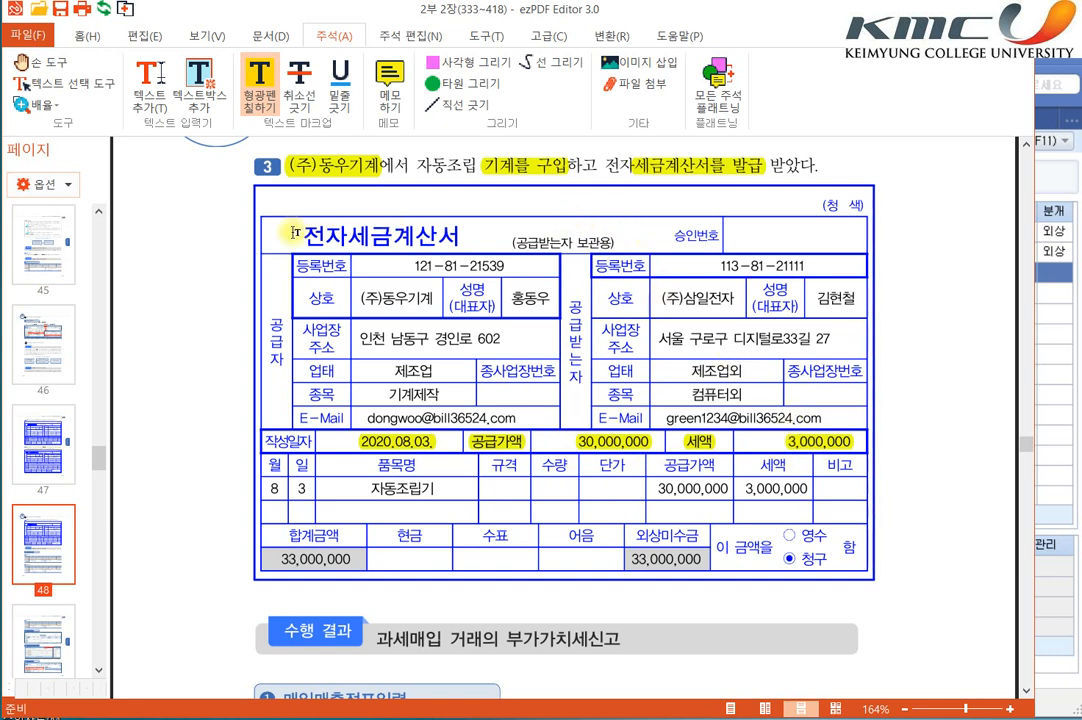
drag(298, 234, 462, 237)
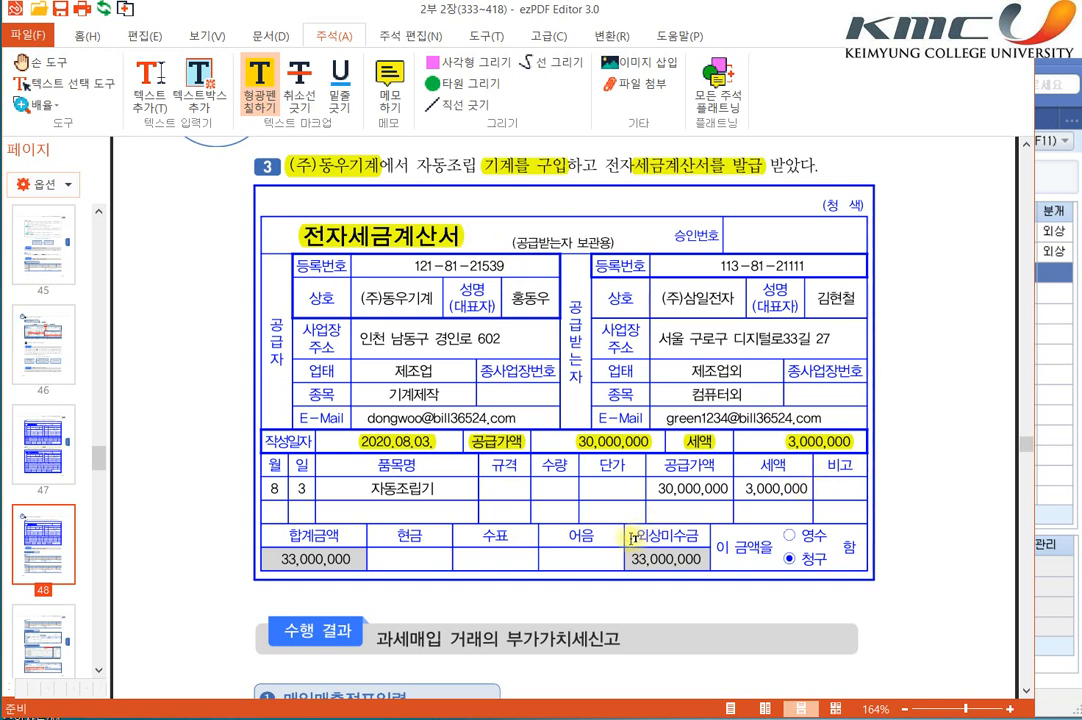
drag(632, 537, 675, 543)
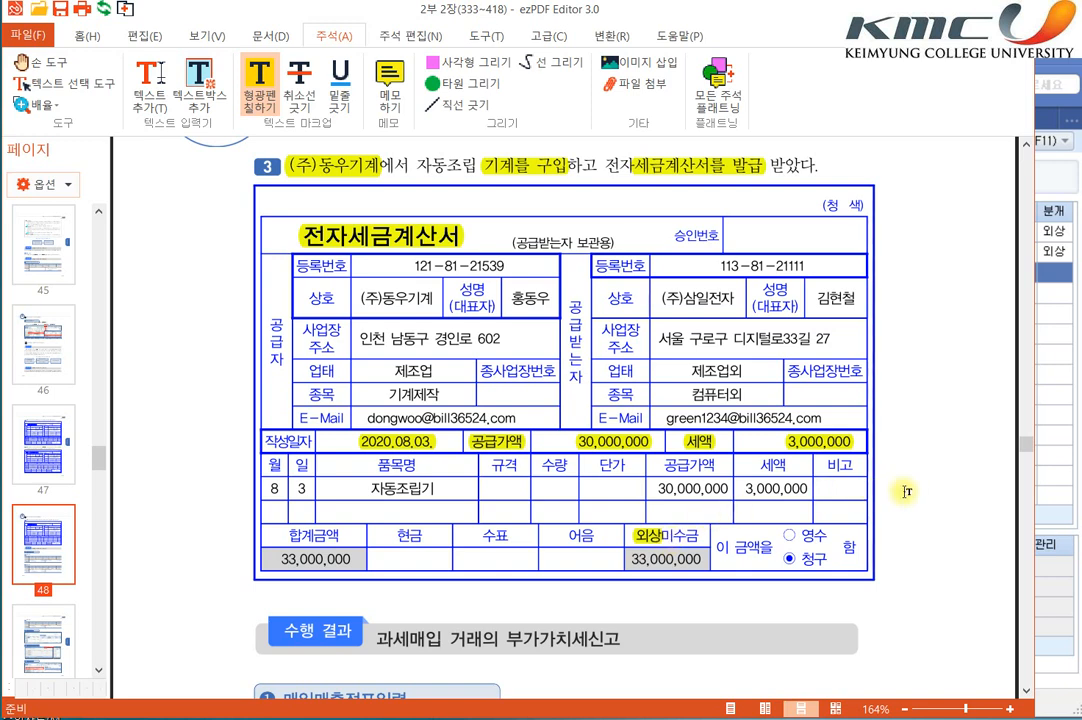
Step: Switch to SmartA and start a voucher row for day 03 with purchase type 51 과세
click(1032, 444)
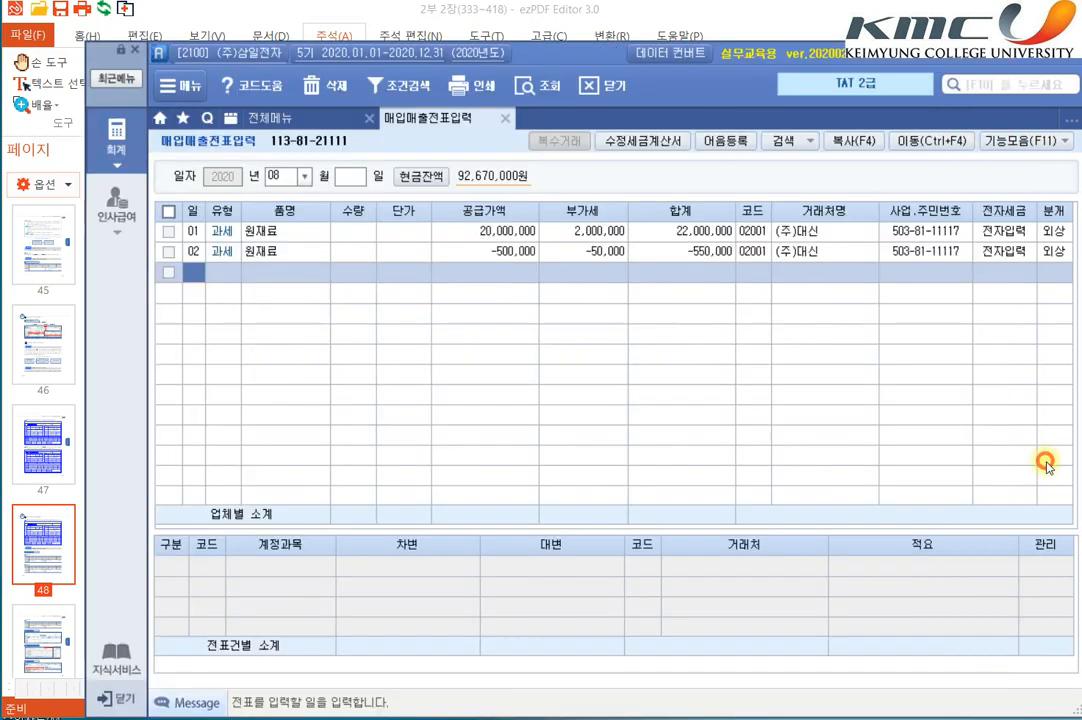
text(03)
key(Return)
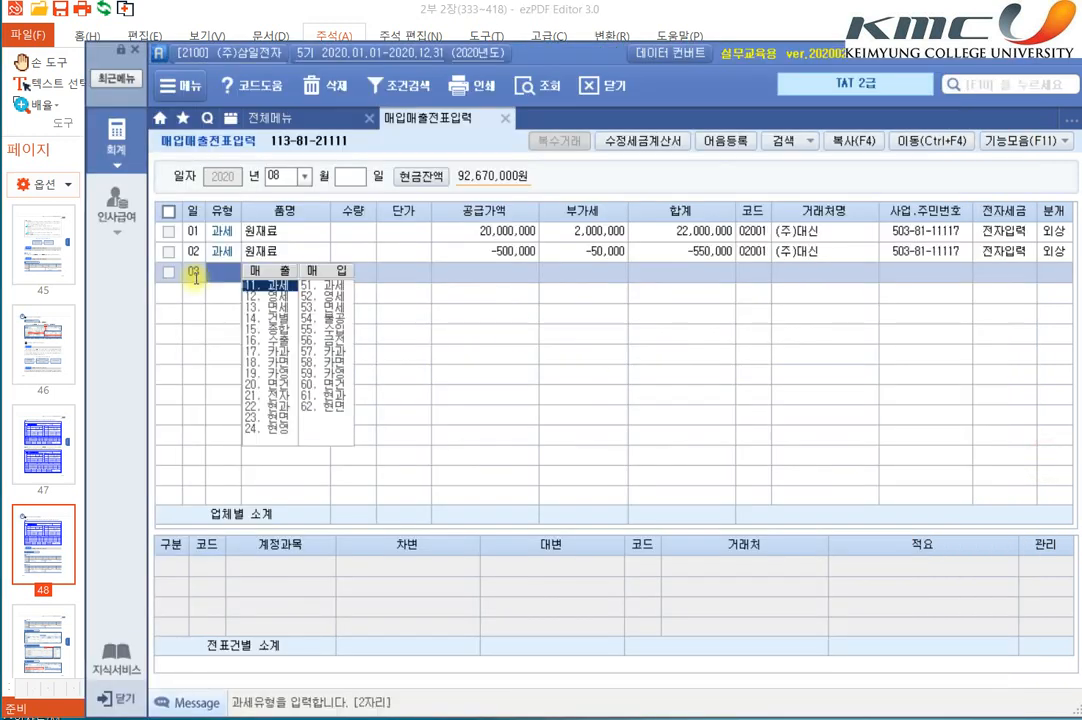
click(303, 287)
key(Return)
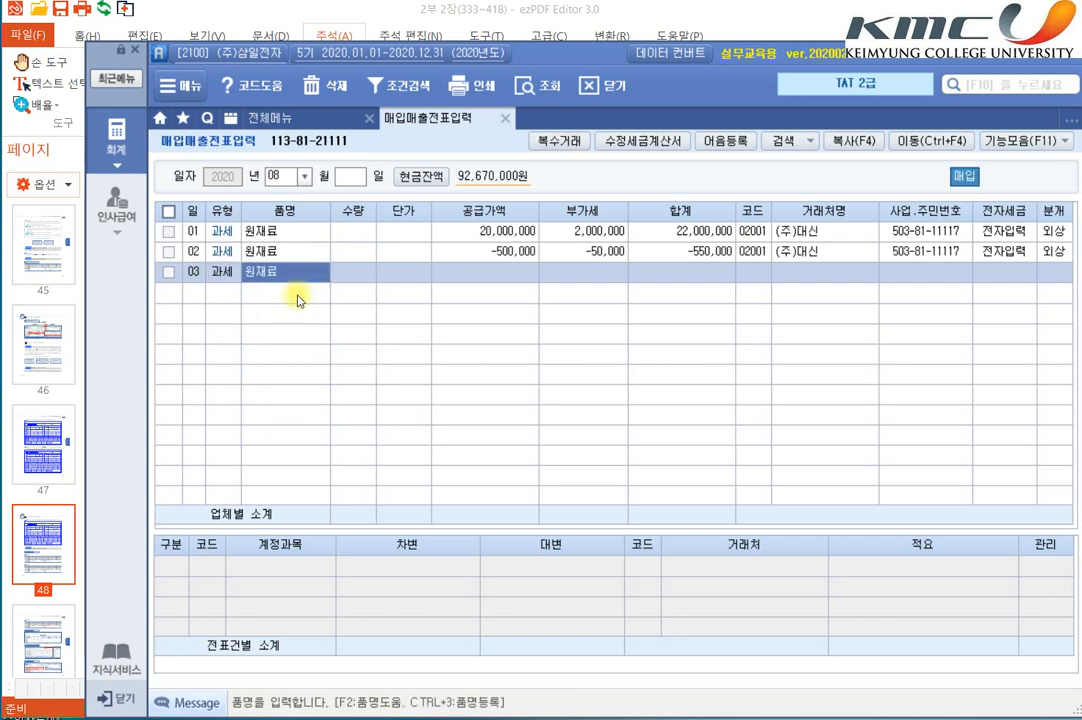
Step: Enter 기계 as the 품명 of the day 03 row and skip 수량 and 단가
text(컴)
text(계)
key(Return)
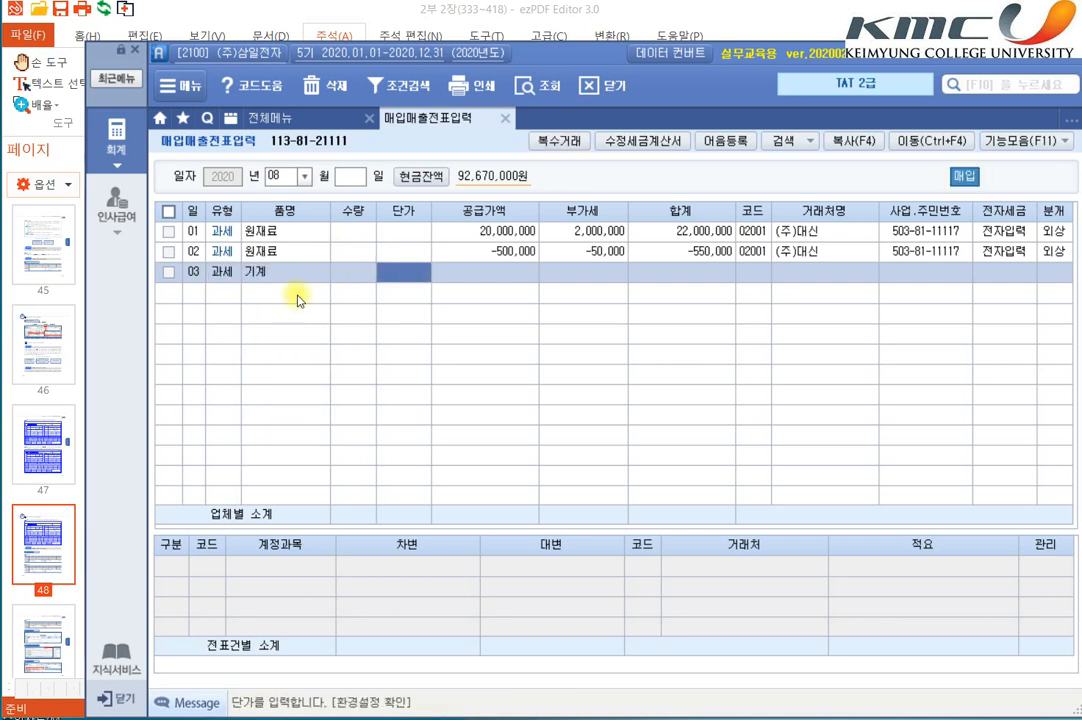
key(Return)
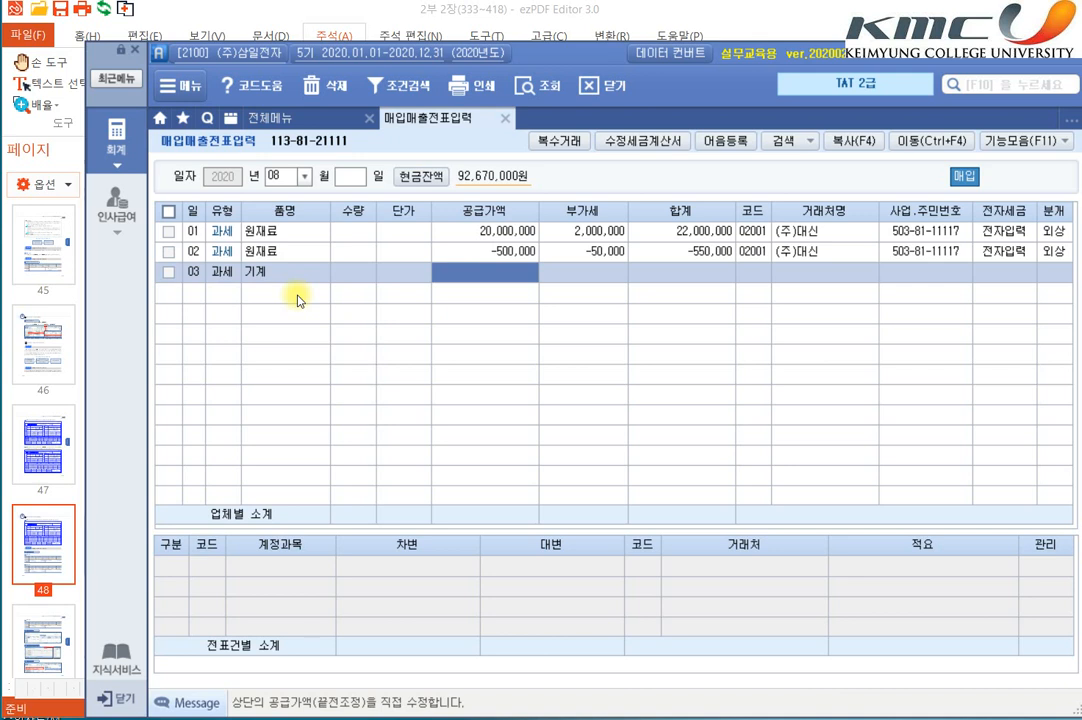
Step: Change the 품명 of the day 03 row to 자동조립기
key(Left)
key(Left)
key(Left)
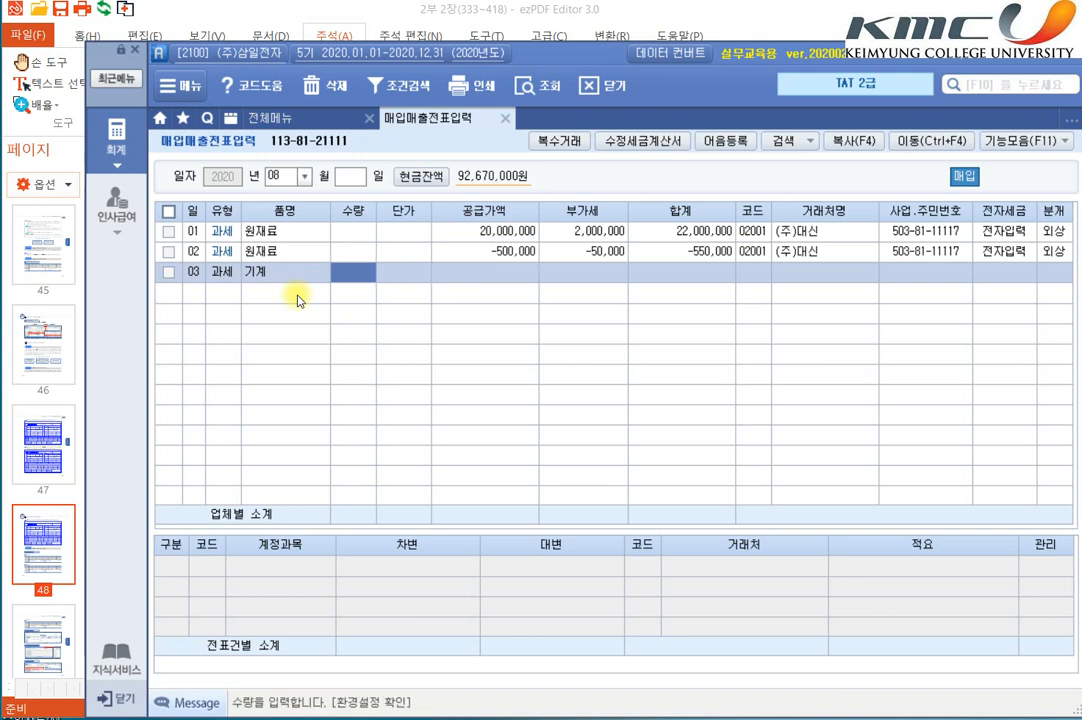
text(자동조립기)
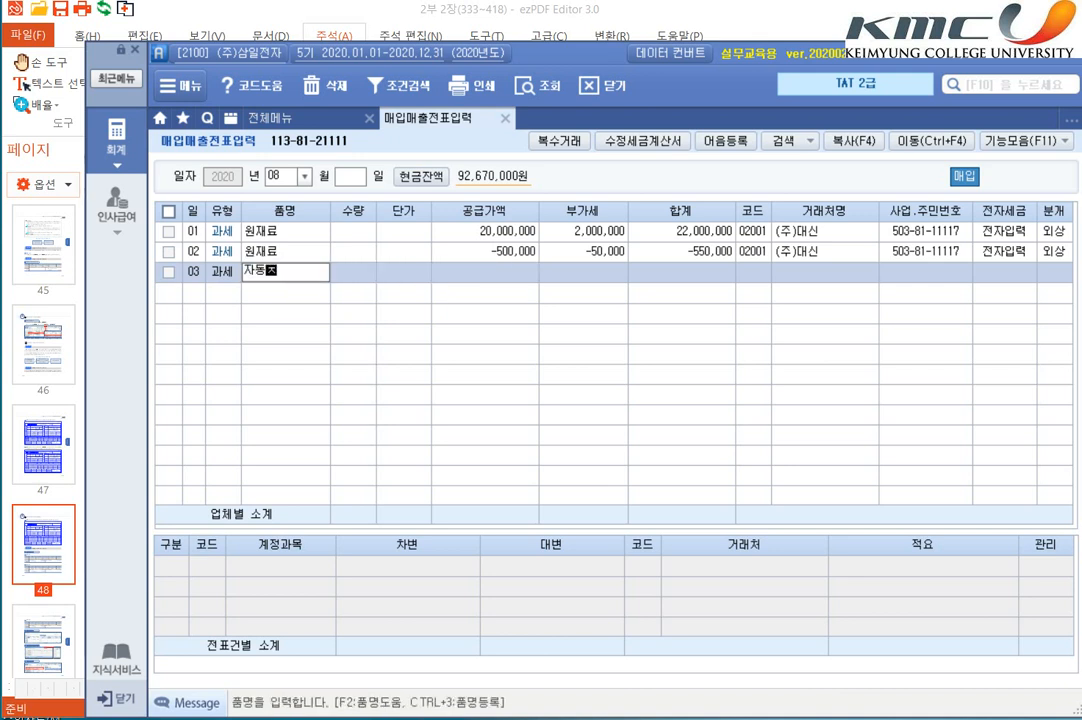
key(Return)
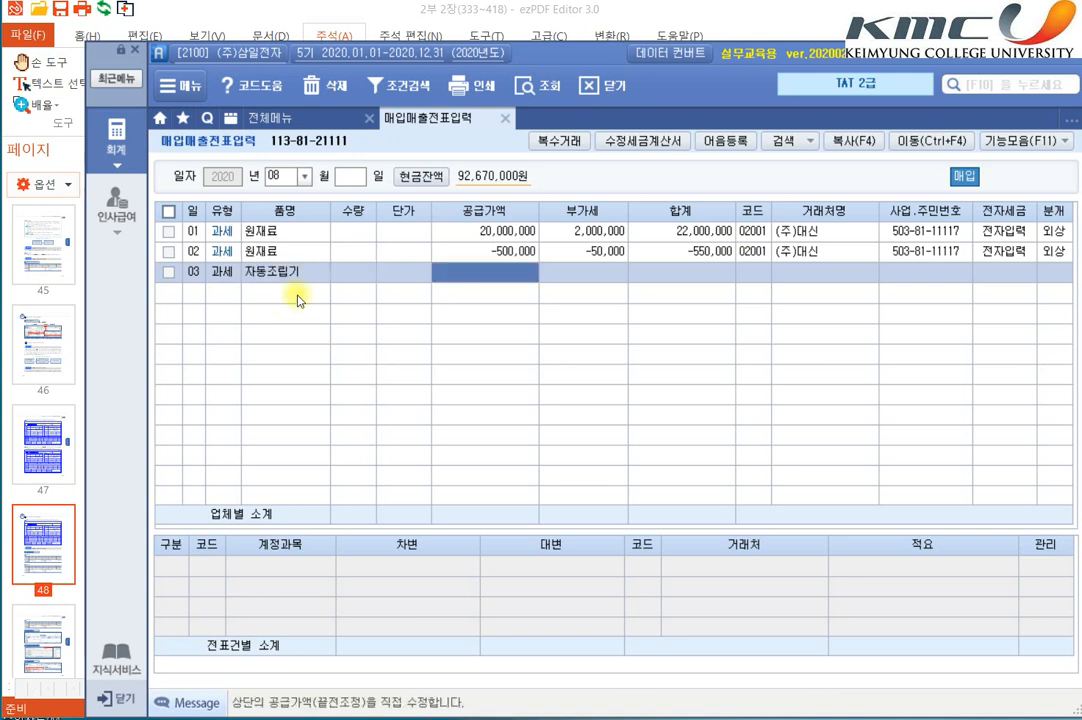
Step: Enter a 공급가액 of 30,000,000 with the calculated 부가세, and assign (주)동우기계 as the 거래처 of the day 03 row
text(30000000)
key(Return)
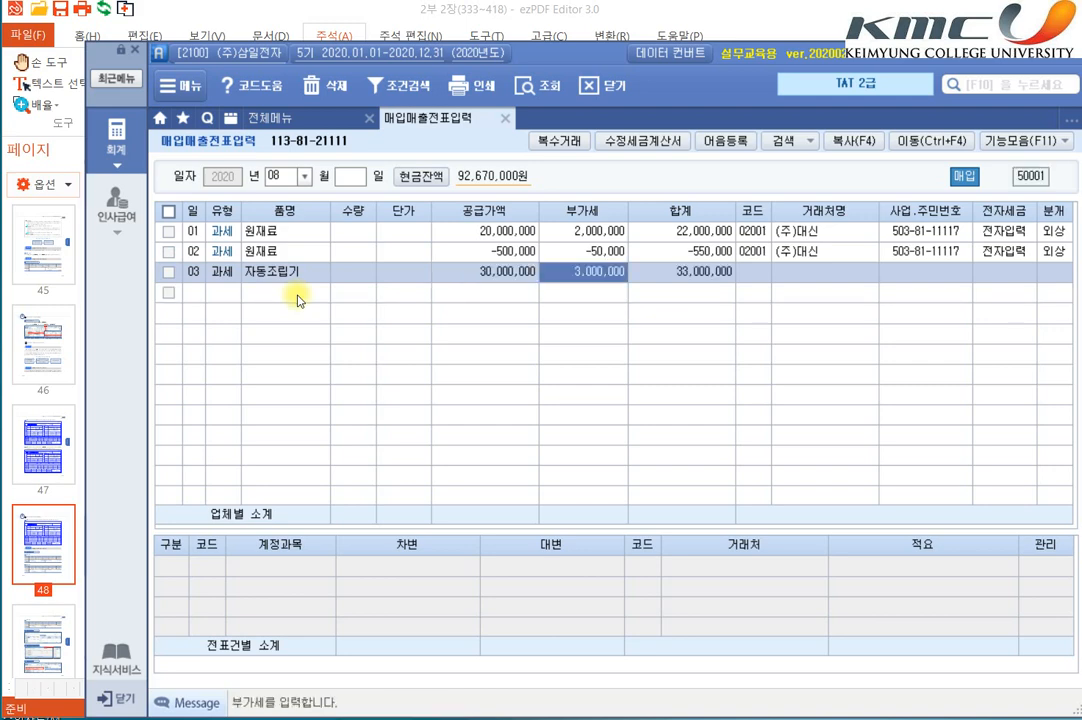
key(Return)
text(동우)
key(Return)
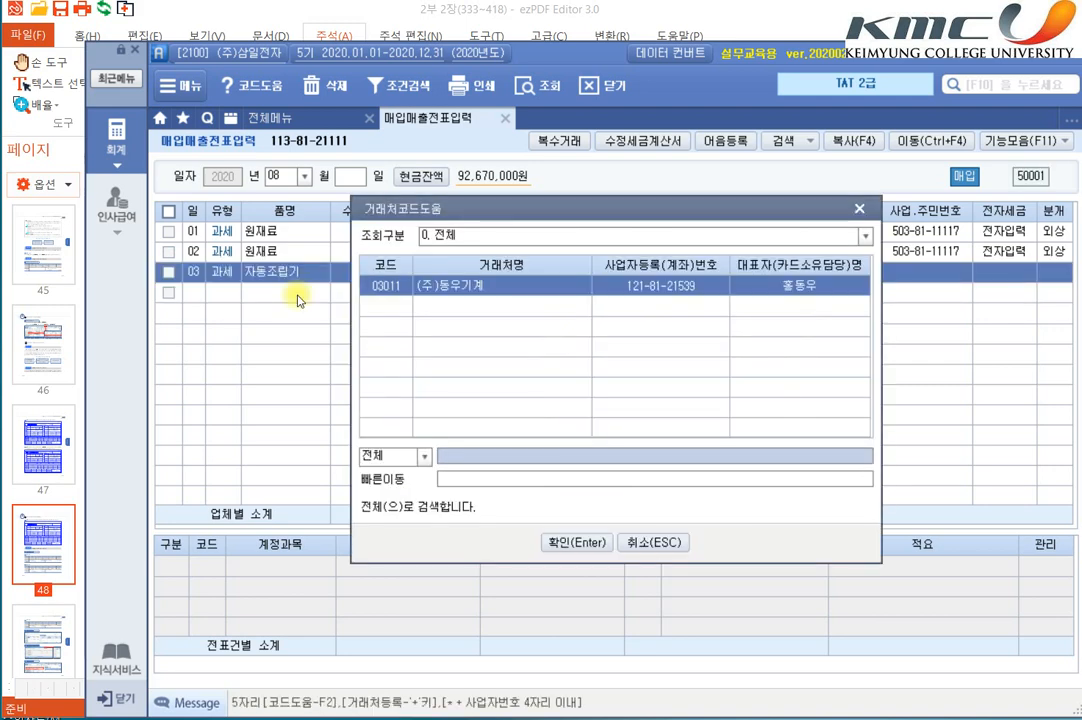
key(Return)
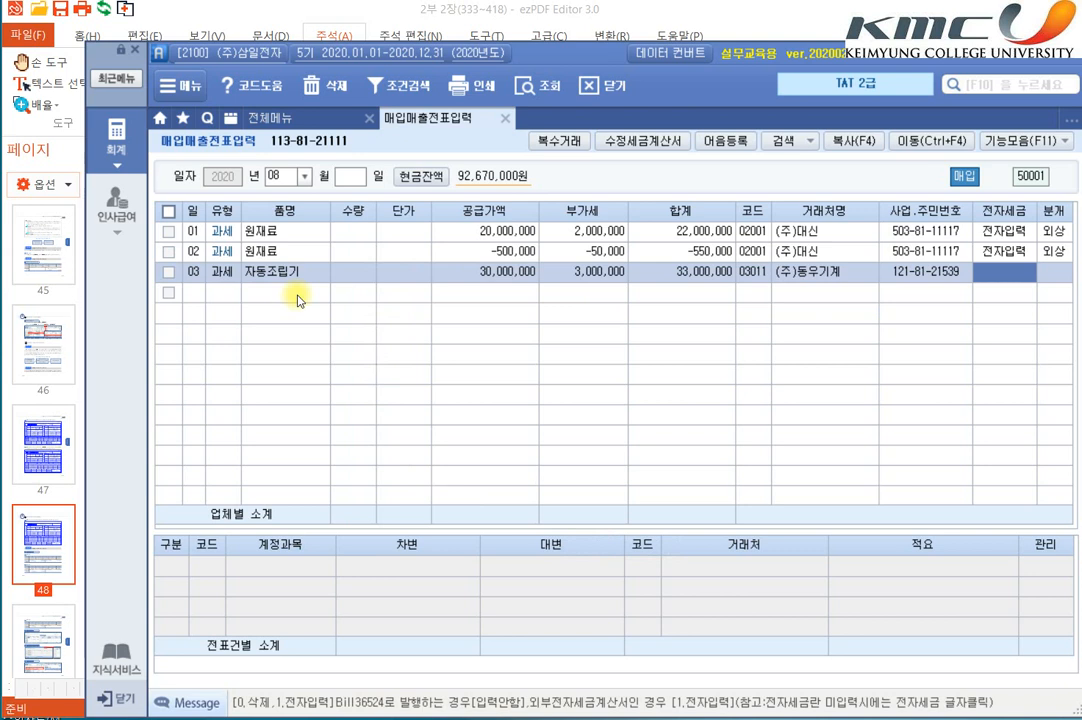
Step: Set 전자세금 to 전자입력 and 분개 to 3 혼합 for the day 03 row
text(1)
key(Return)
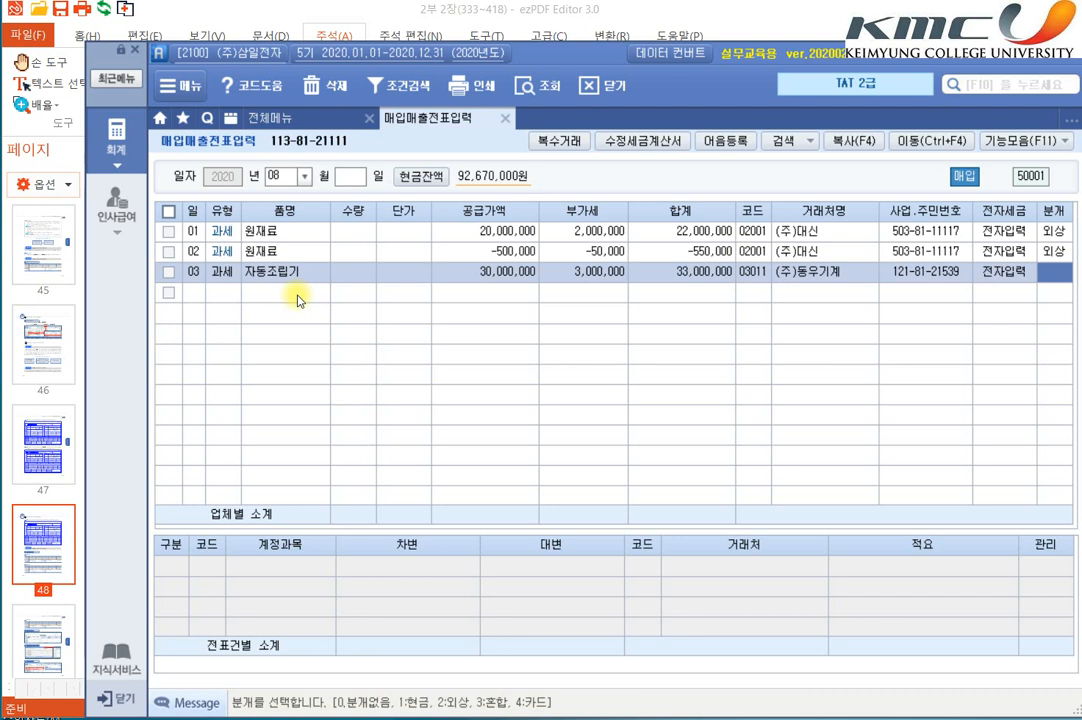
text(3)
key(Return)
key(Return)
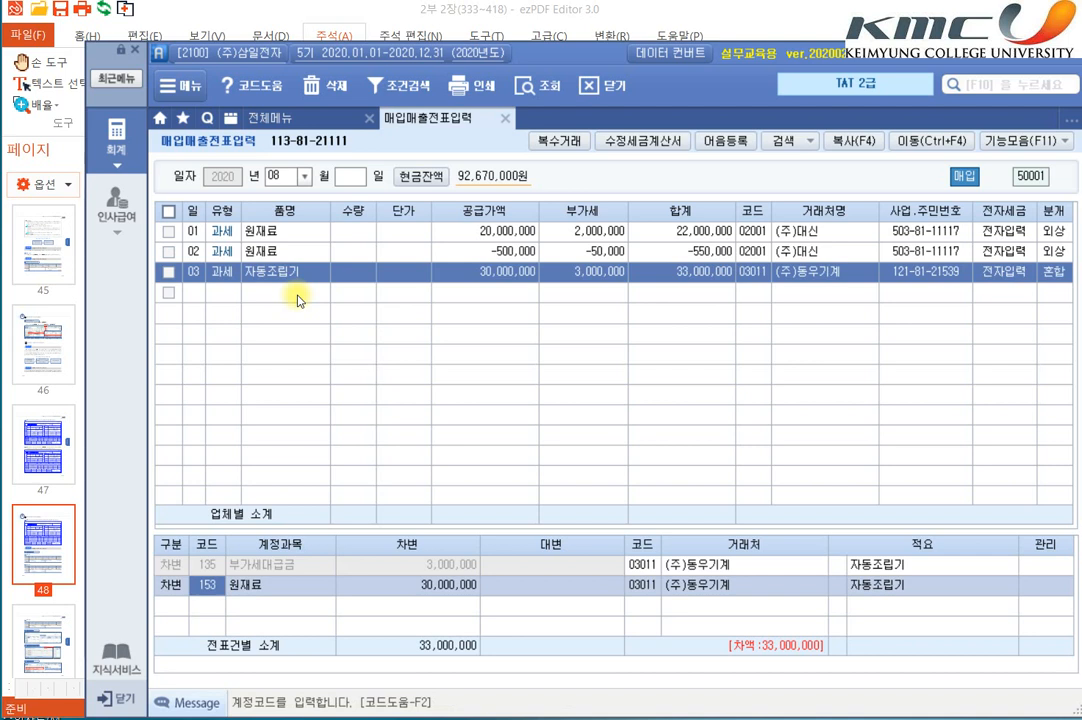
Step: Change the 30,000,000 debit line's account in the day 03 journal entry to 206 기계장치
text(206)
key(Return)
Step: Add a 대변 line with account 253 미지급금 and an amount of 33,000,000 to the day 03 journal entry
key(Return)
text(4)
key(Return)
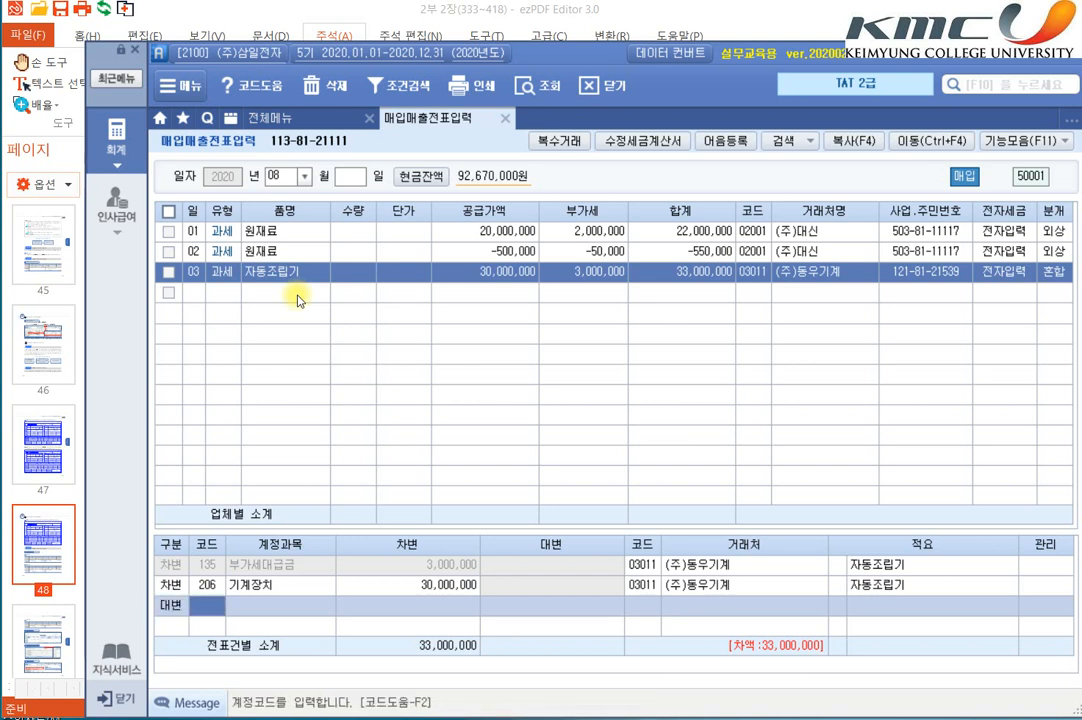
text(253)
key(Return)
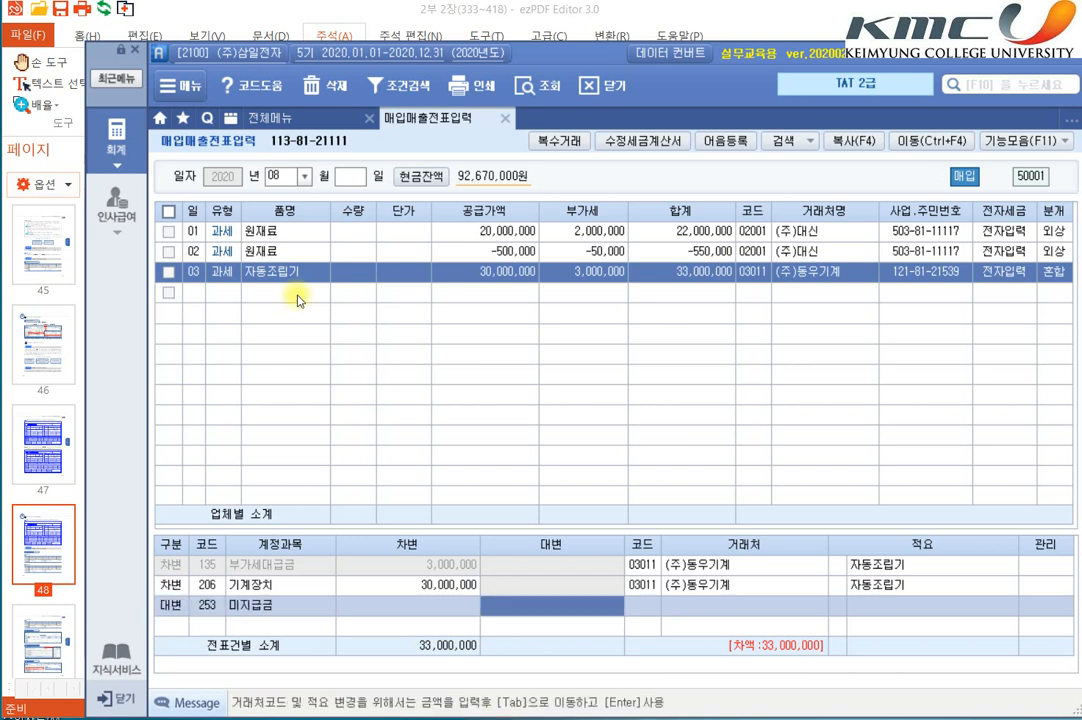
text(33,000,000)
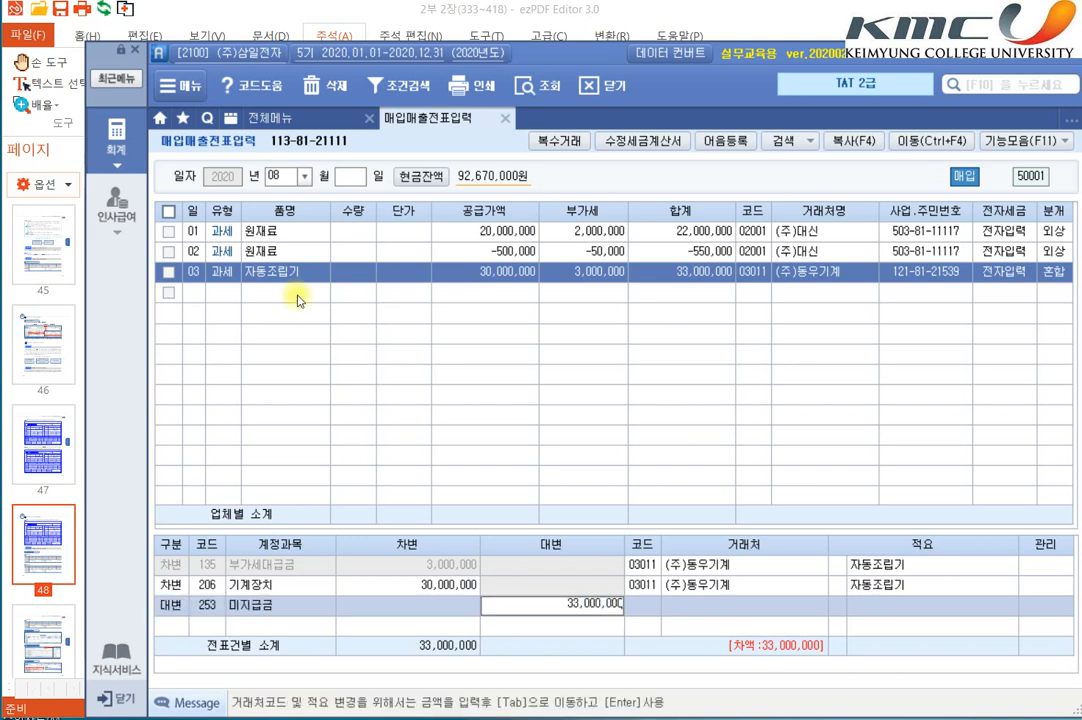
key(Return)
key(Up)
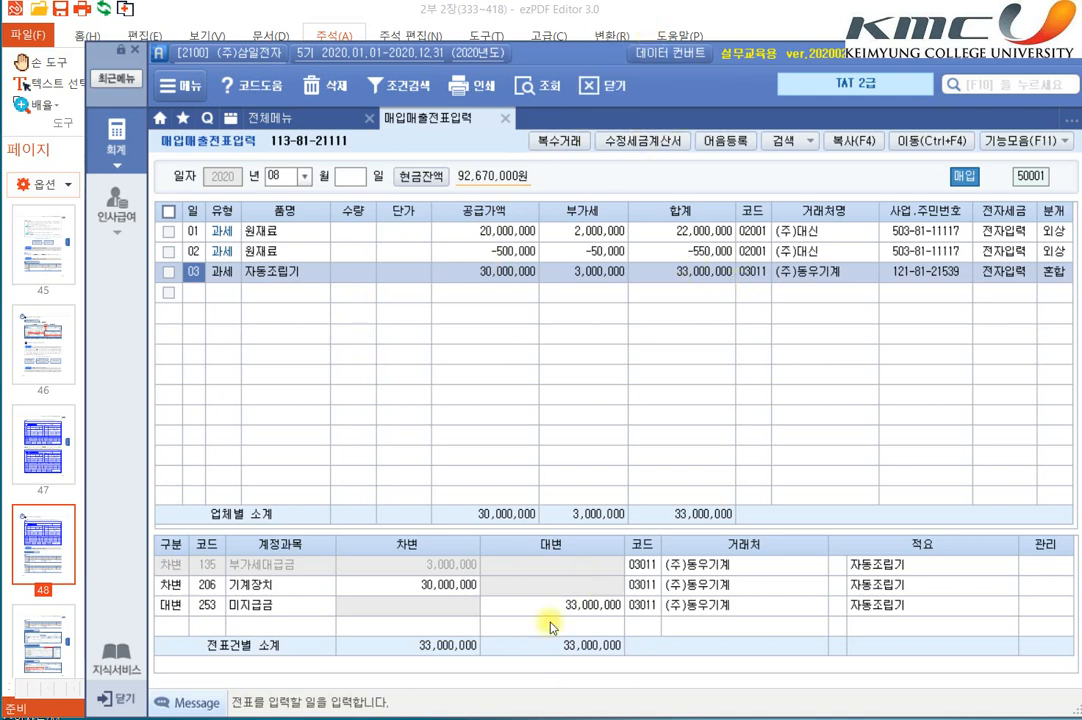
Step: Switch to ezPDF Editor and review section 06's required forms for fixed-asset purchases against the 자동조립기 voucher in SmartA
click(420, 12)
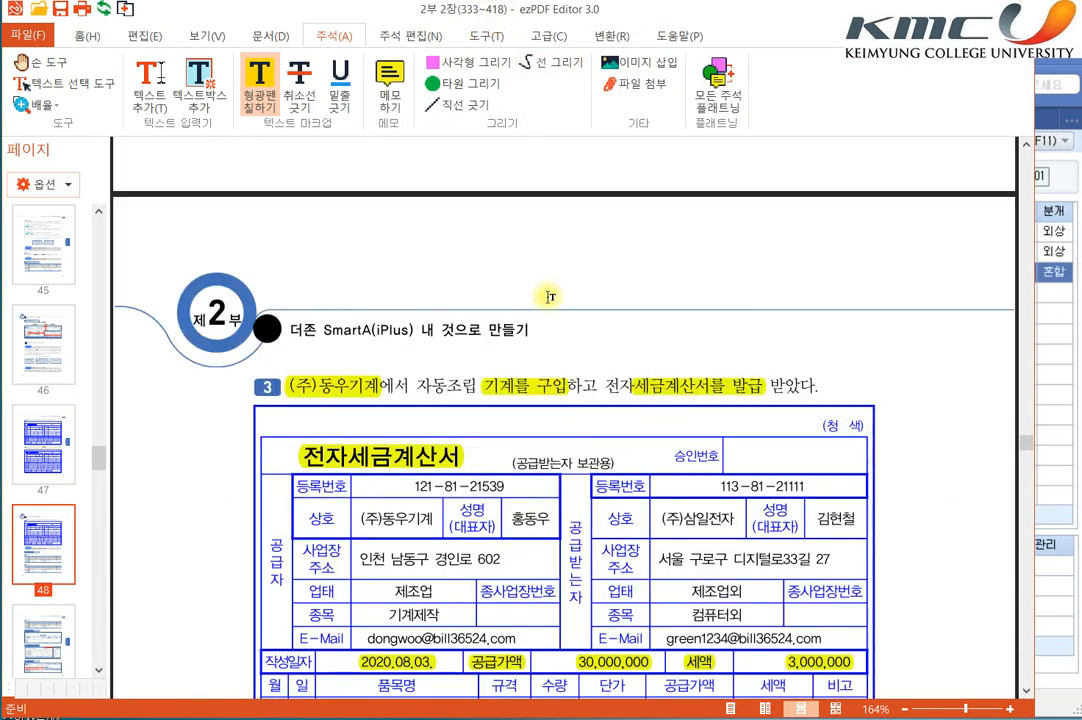
scroll(516, 285, up, 15)
scroll(706, 383, up, 5)
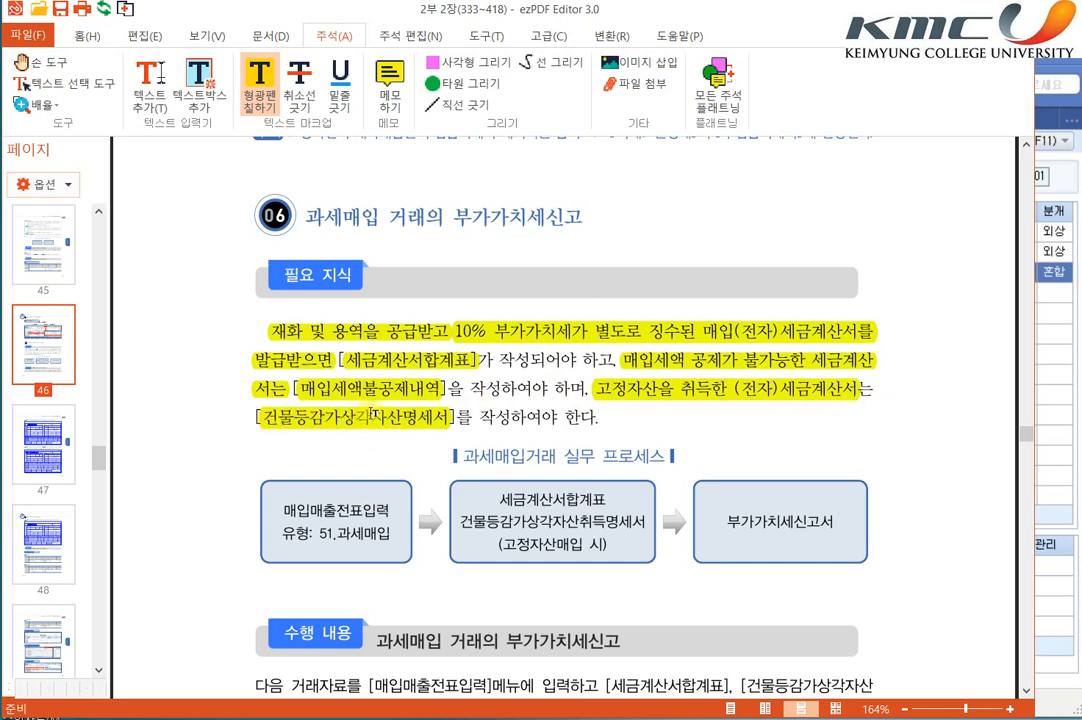
click(1061, 527)
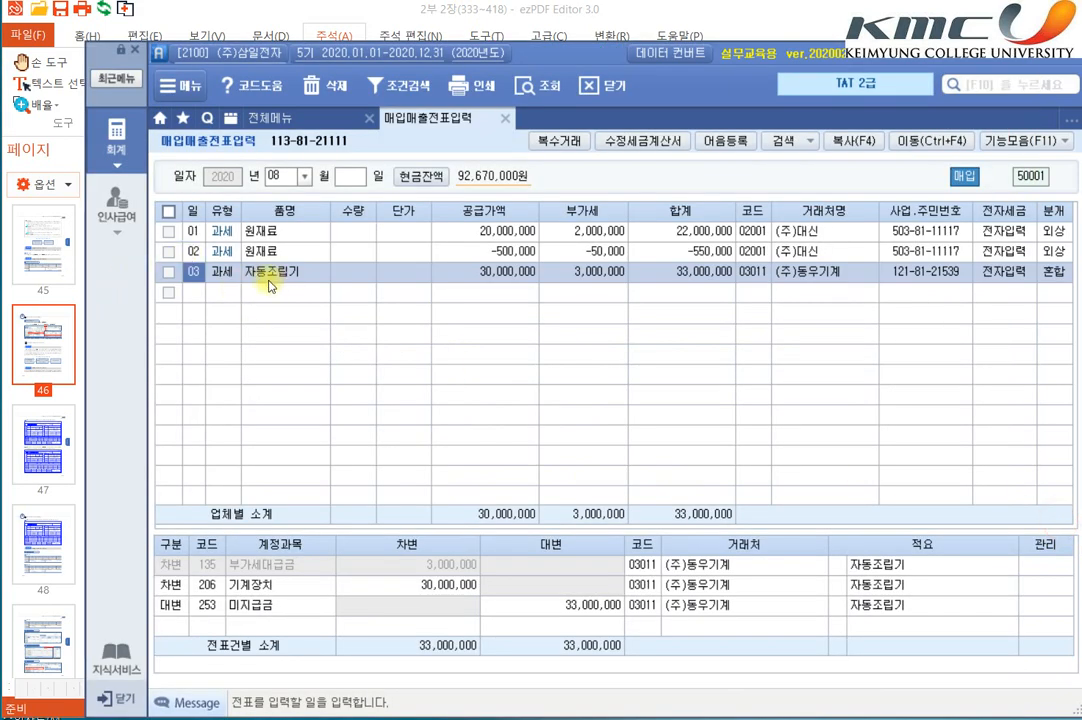
click(628, 16)
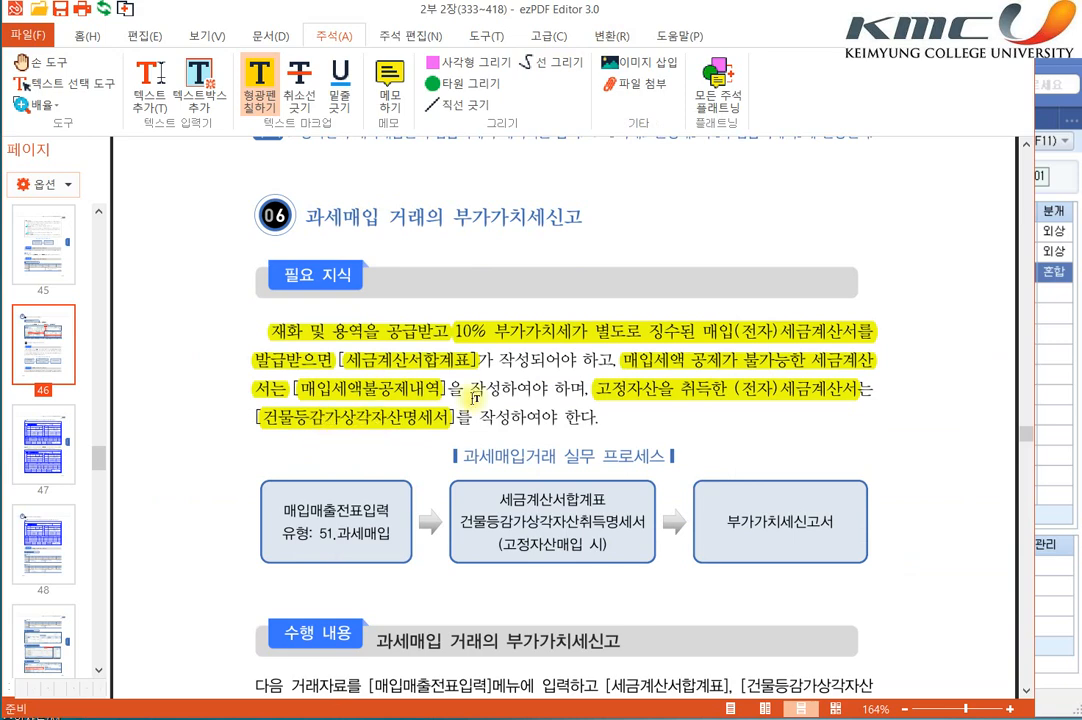
Step: Switch to SmartA, open 건물등감가상각자산취득명세서 and set its period to 07월 ~ 09월 of 2020
click(1050, 398)
click(126, 146)
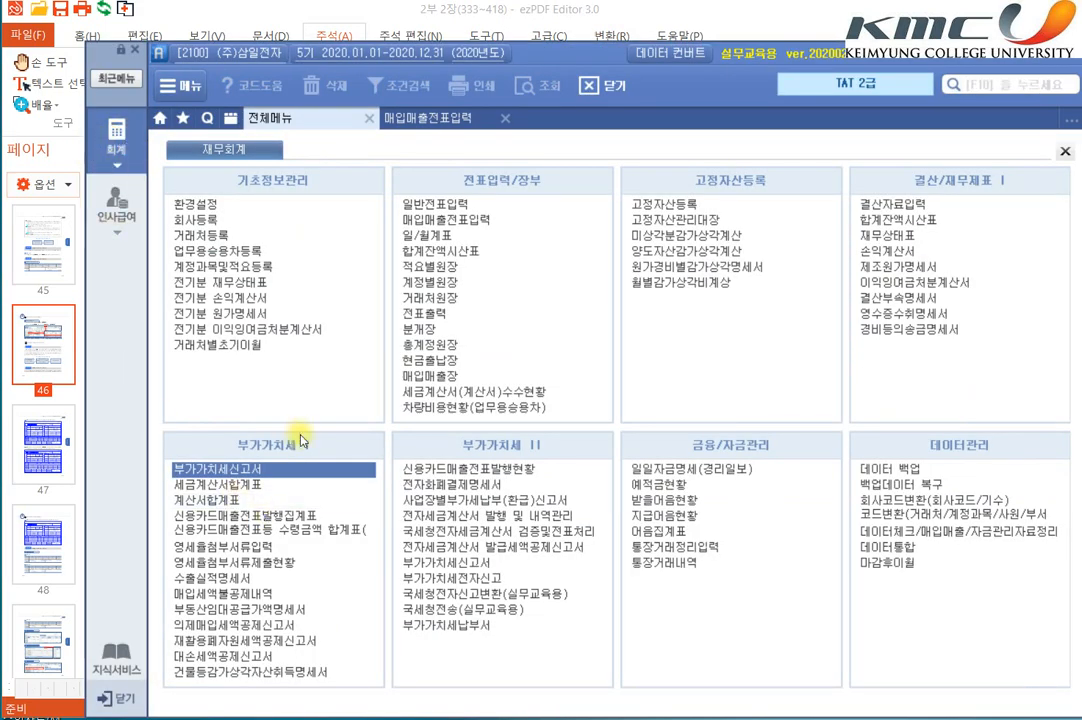
click(205, 672)
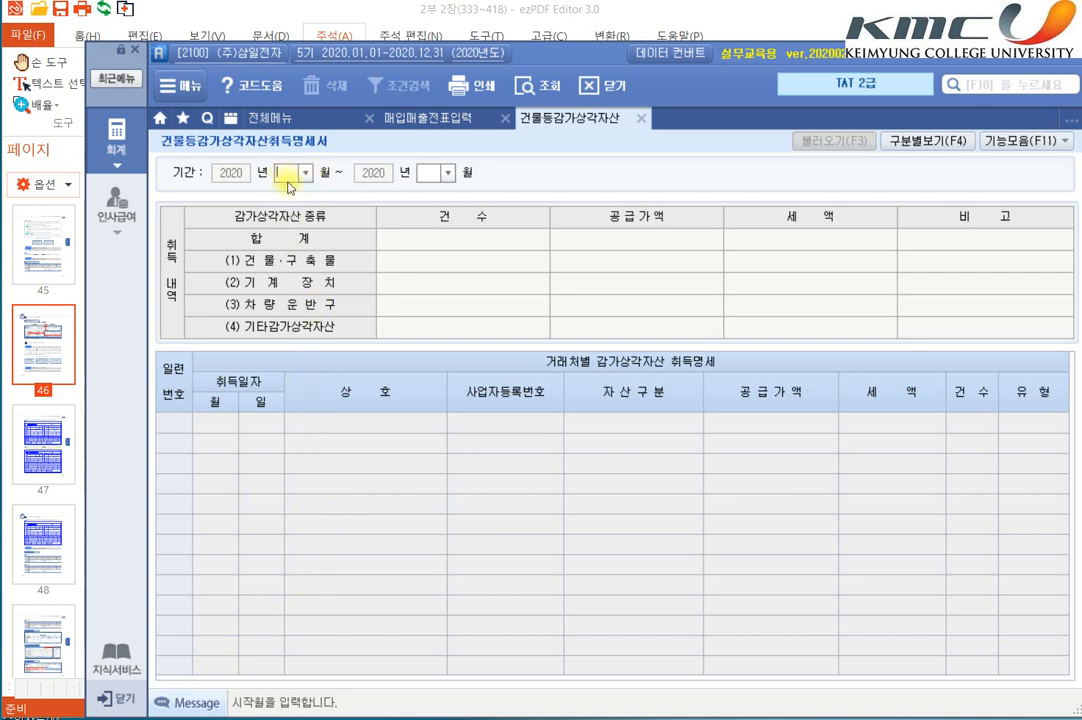
text(07)
key(Return)
text(9)
key(Return)
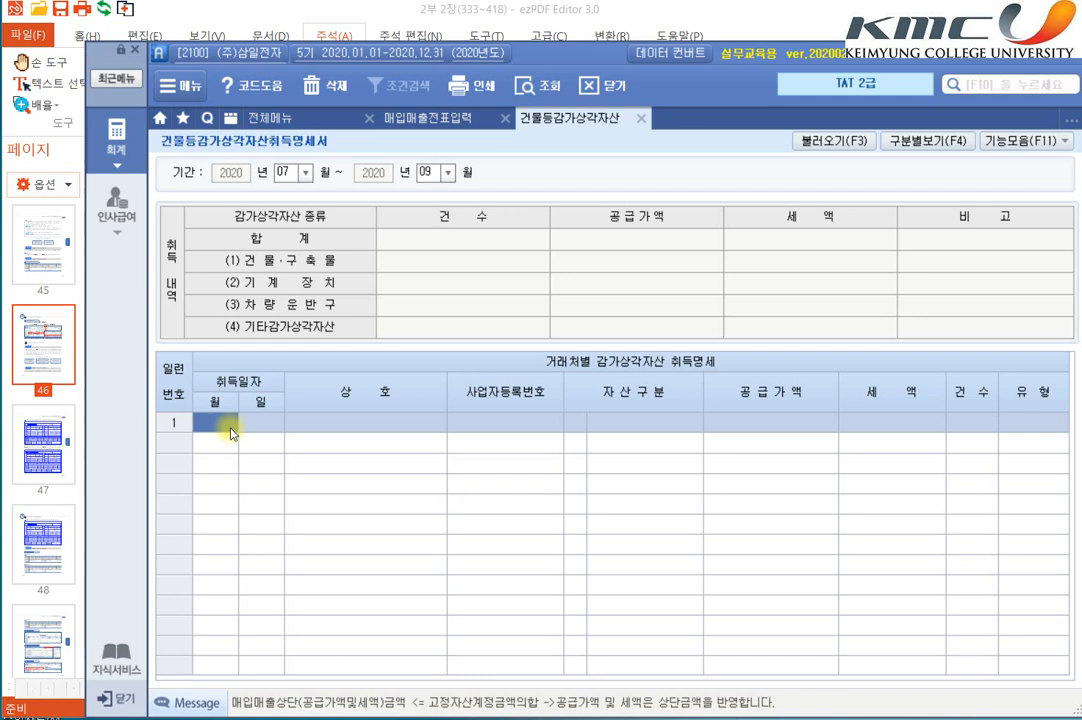
text(0803)
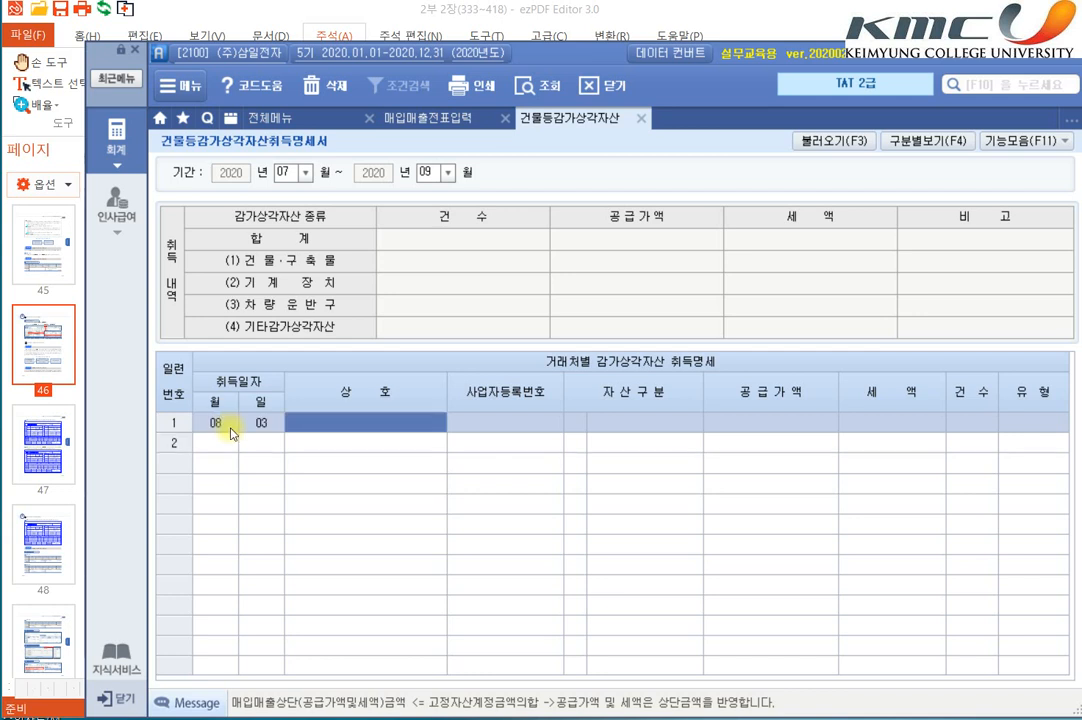
key(F5)
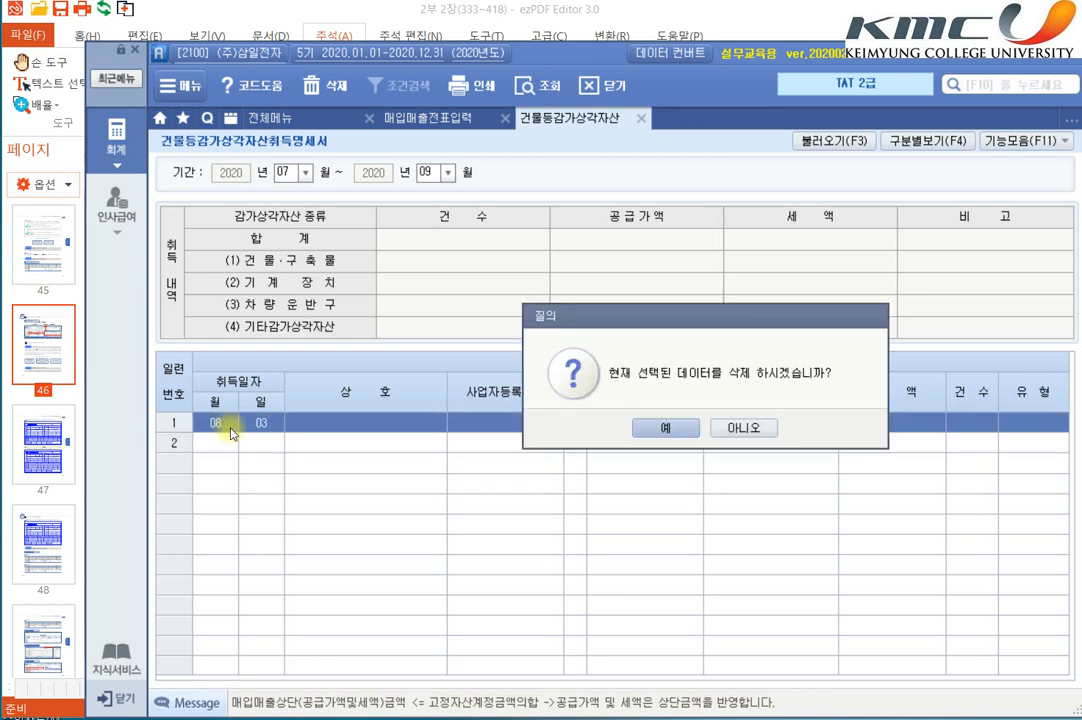
key(Return)
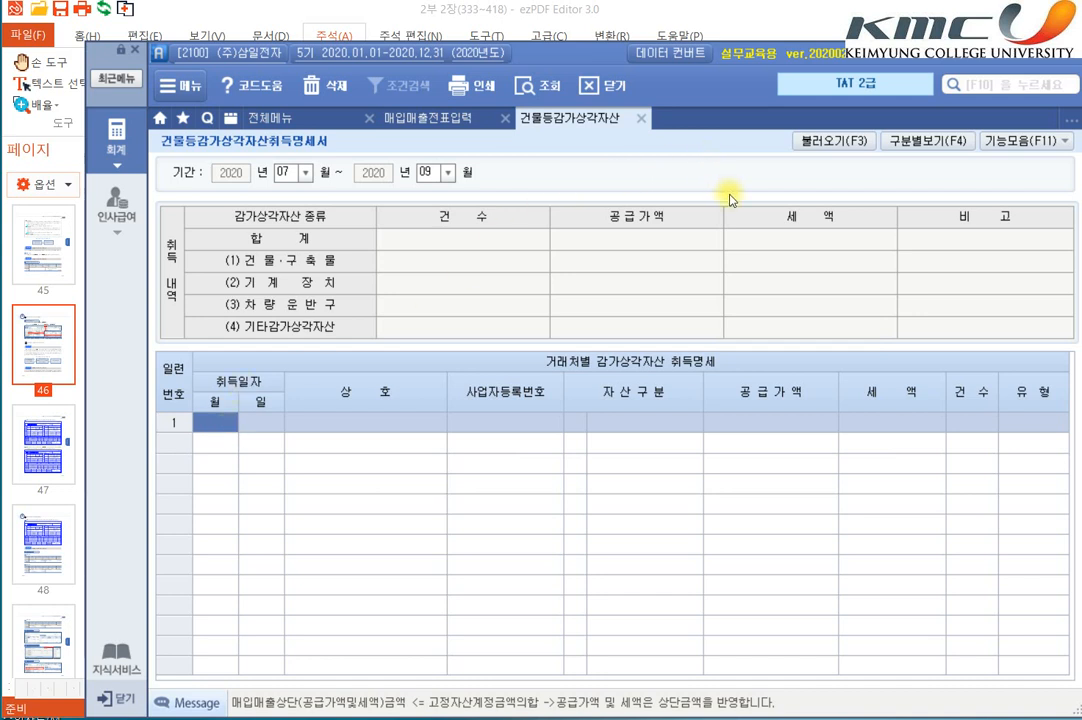
Step: Review the account codes in 전표불러오기 and load the depreciable asset acquisitions for 2020년 07월 ~ 09월 from the vouchers, replacing existing data
click(848, 148)
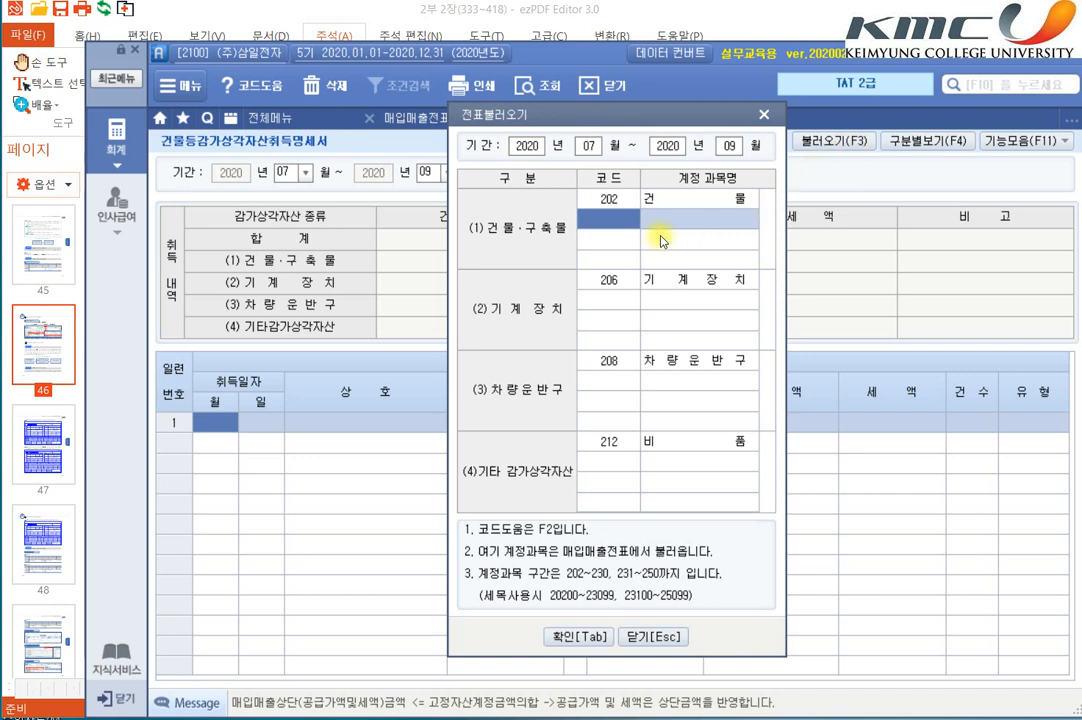
click(600, 197)
click(610, 281)
click(608, 360)
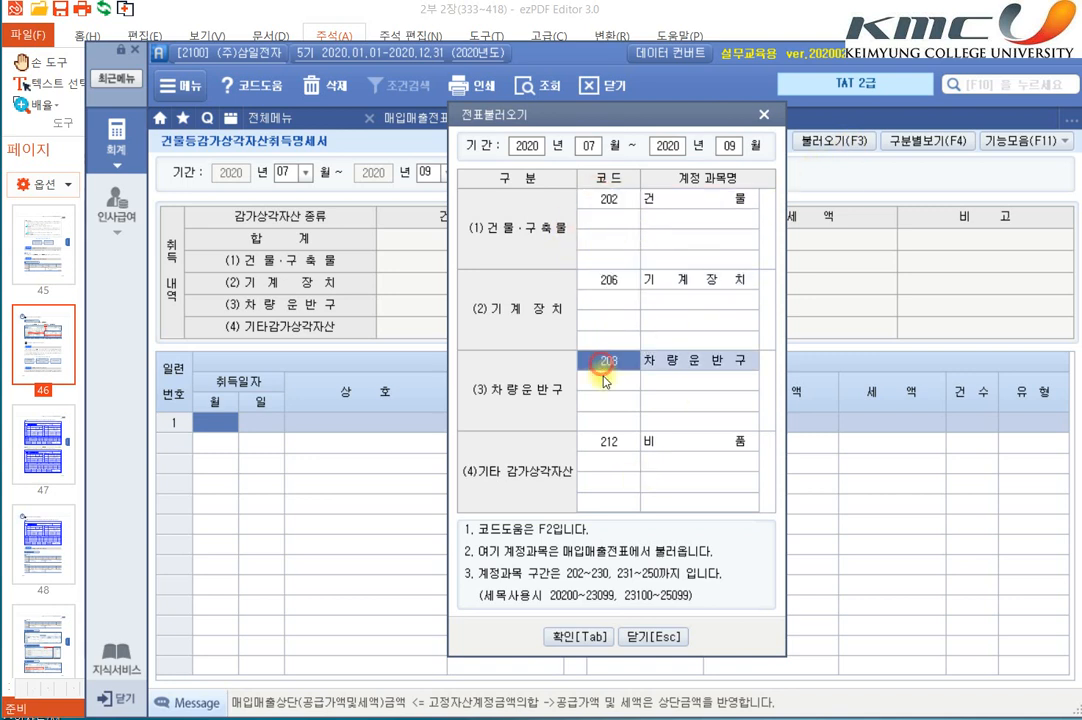
click(619, 440)
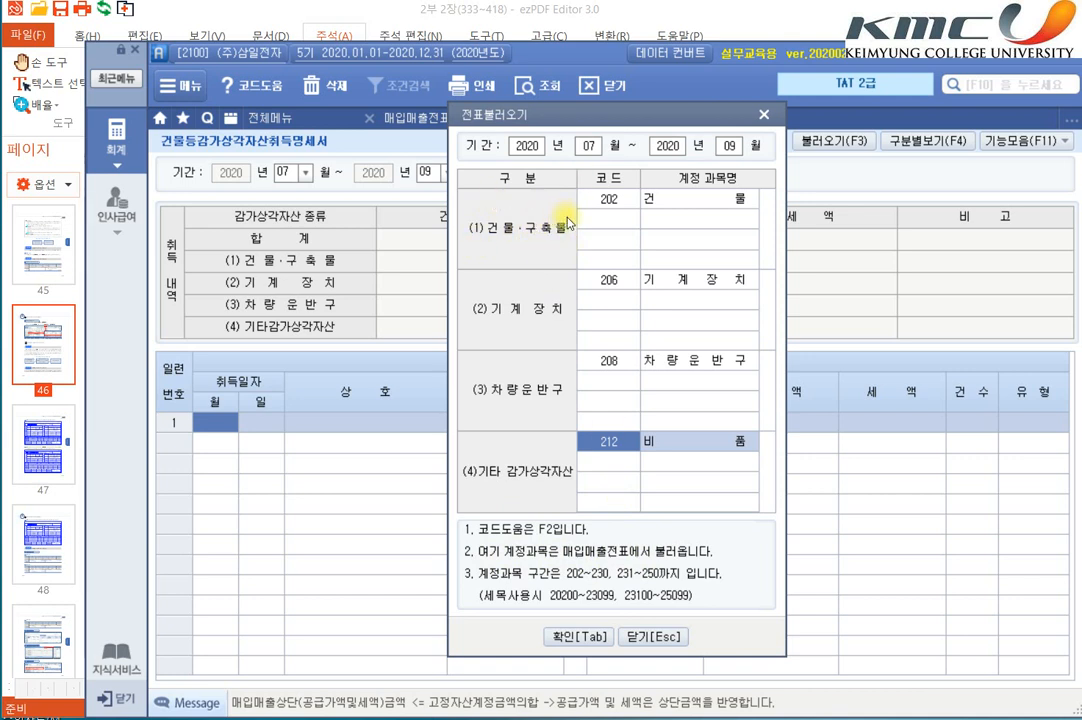
click(624, 222)
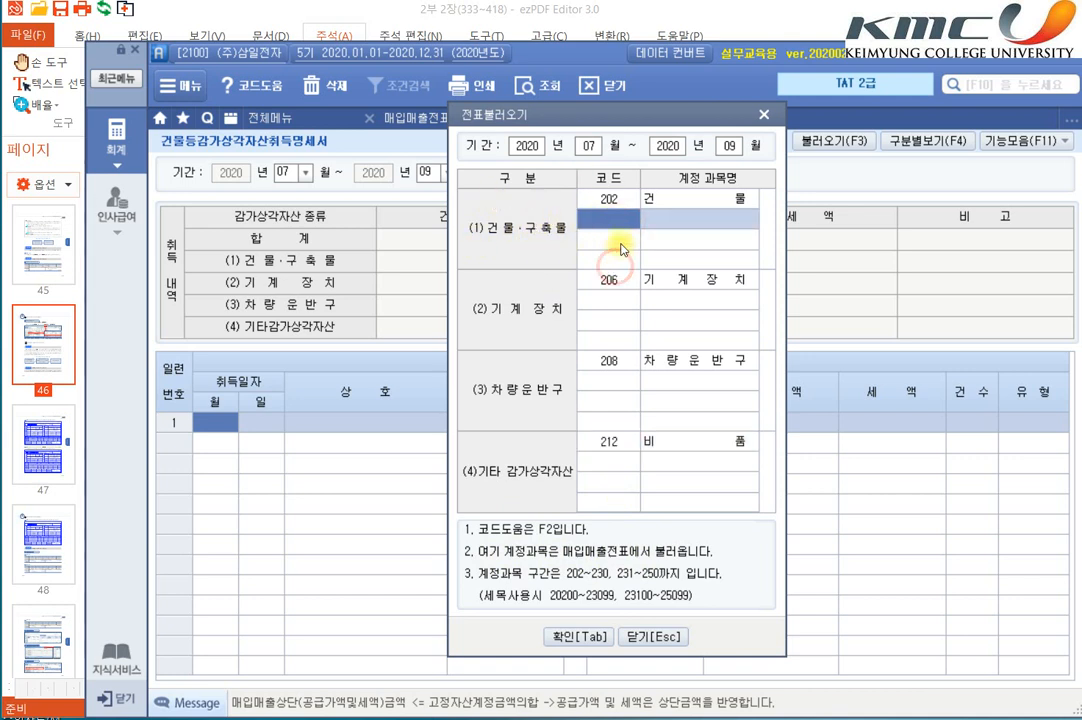
click(617, 300)
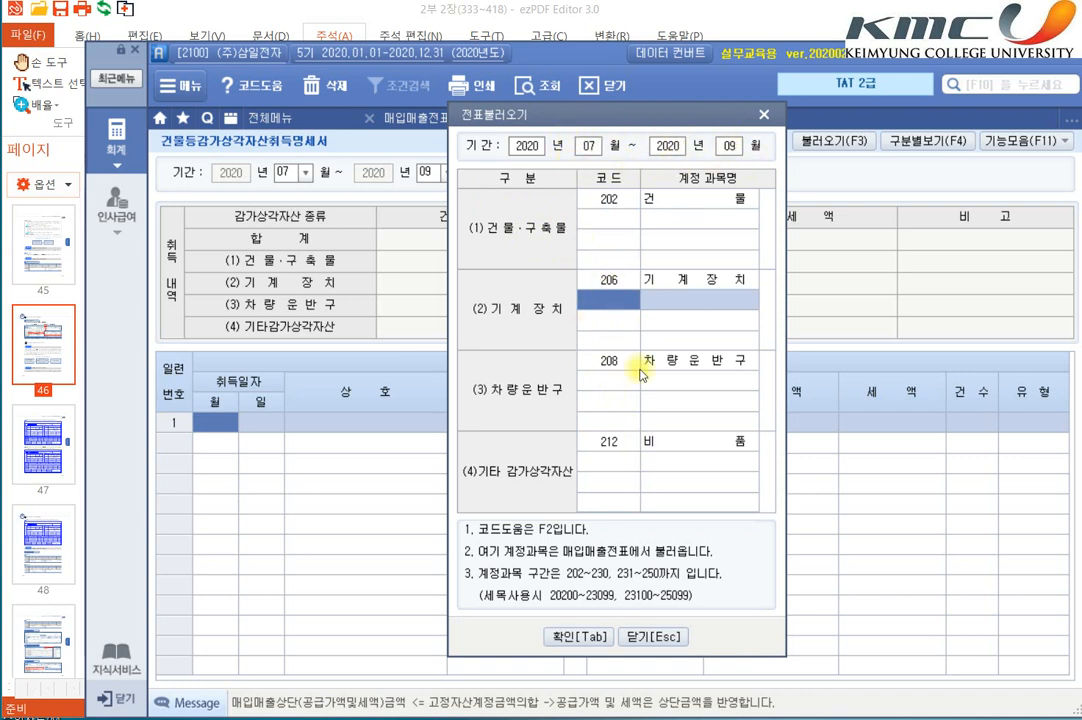
click(572, 636)
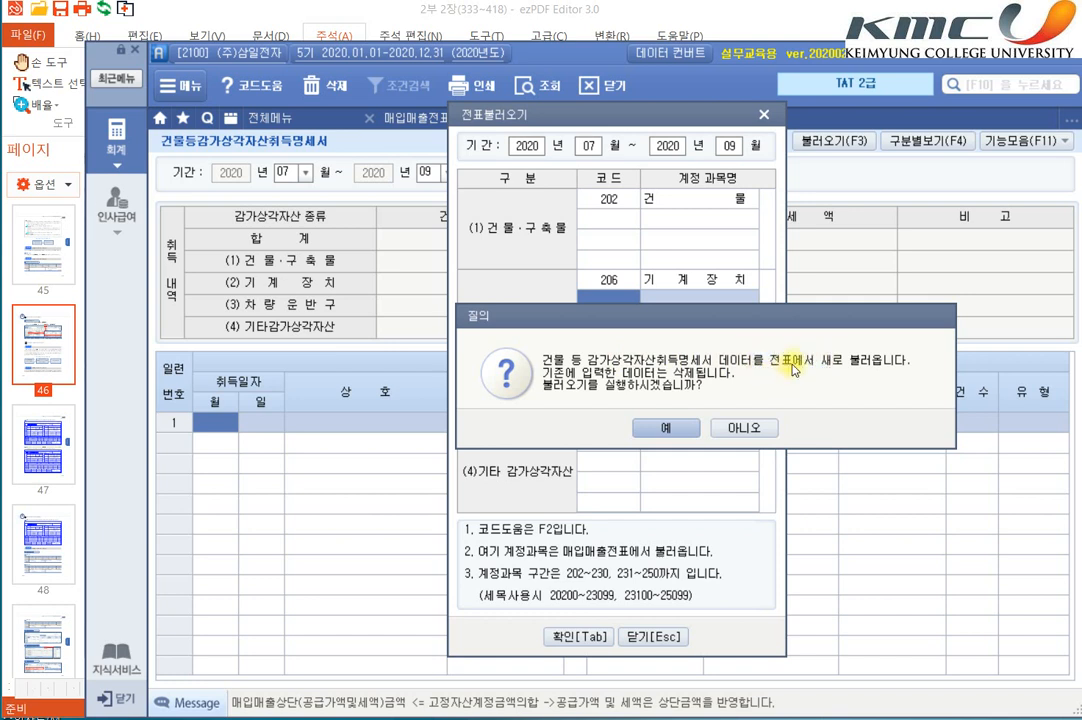
click(648, 428)
key(Tab)
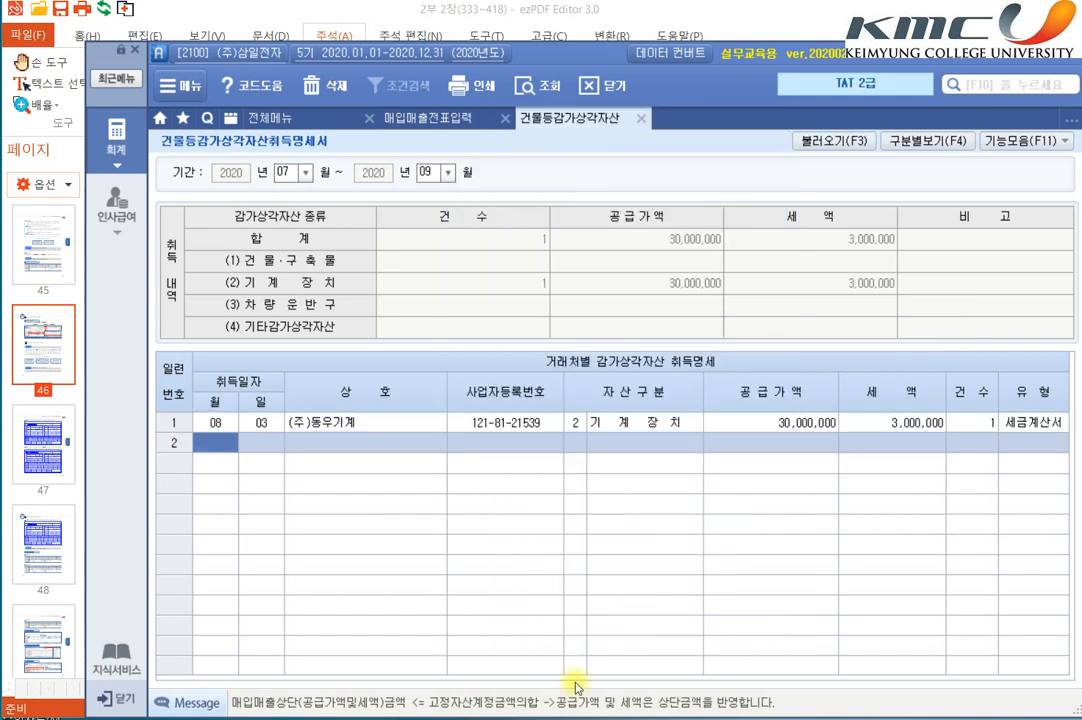
Step: Check the loaded (주)동우기계 acquisition row and close 건물등감가상각자산취득명세서
click(500, 422)
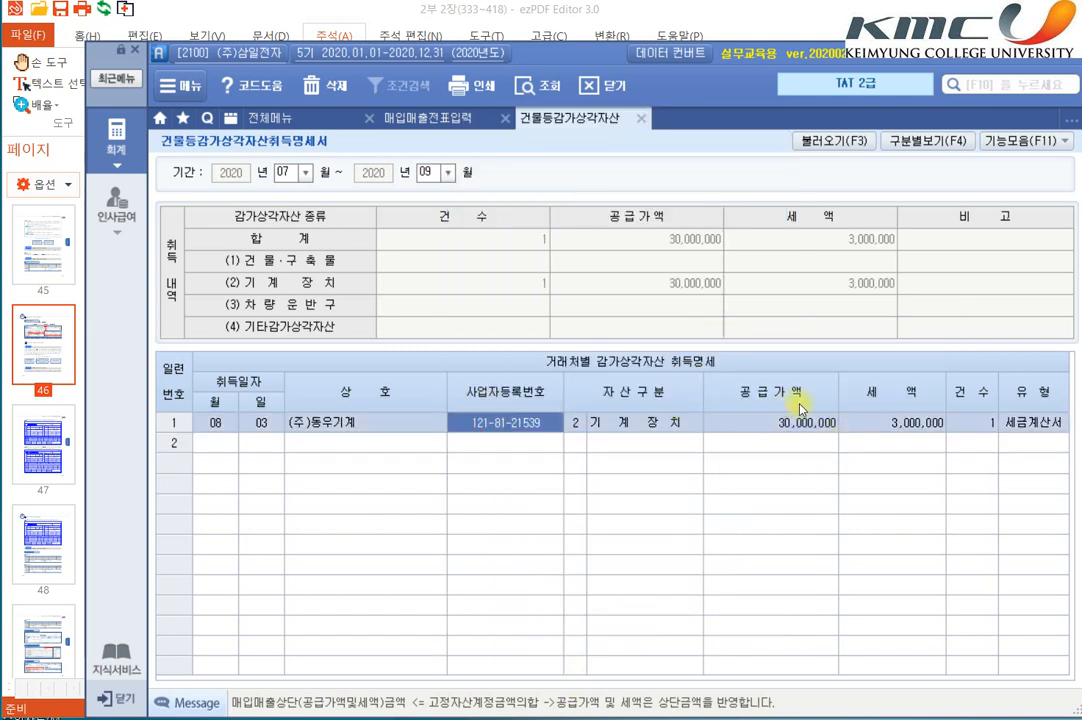
click(773, 443)
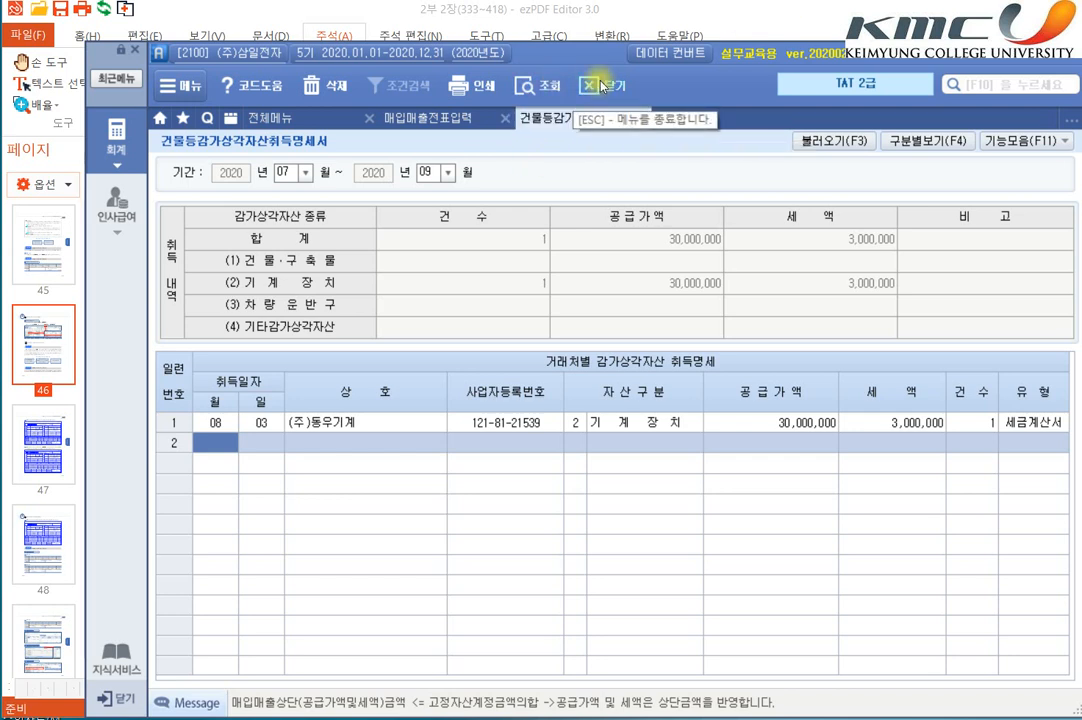
click(640, 120)
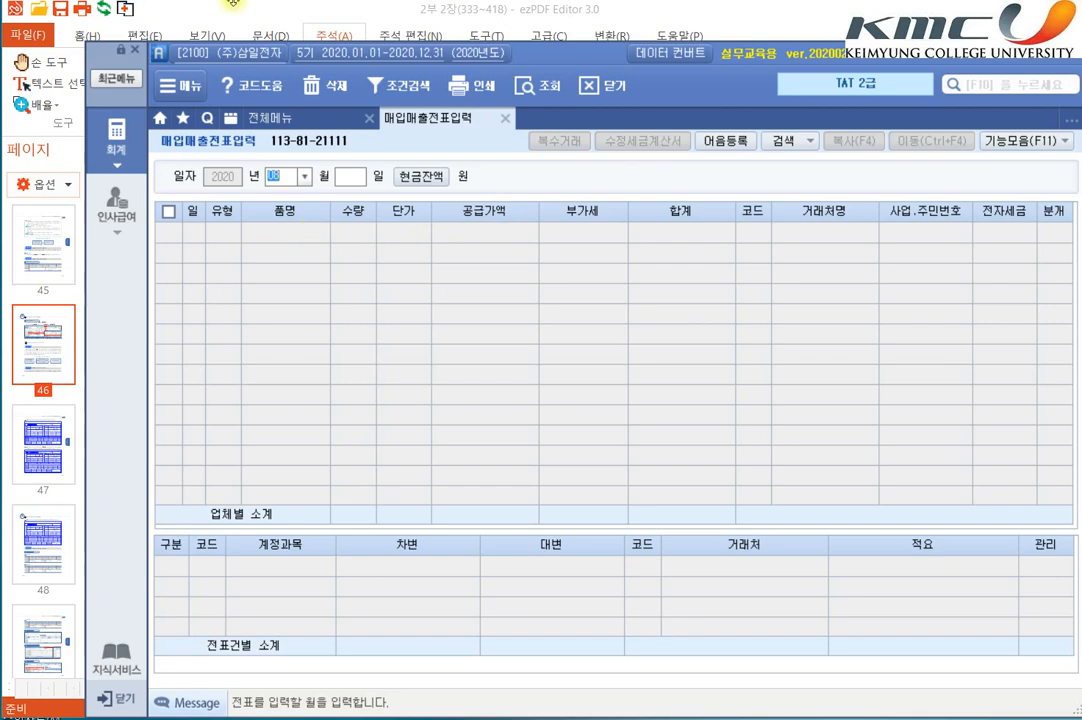
Step: Switch to ezPDF Editor and review the textbook's 수행 결과 for the August vouchers, the asset acquisition statement and the VAT return
key(alt+Tab)
scroll(369, 429, down, 5)
scroll(369, 429, down, 15)
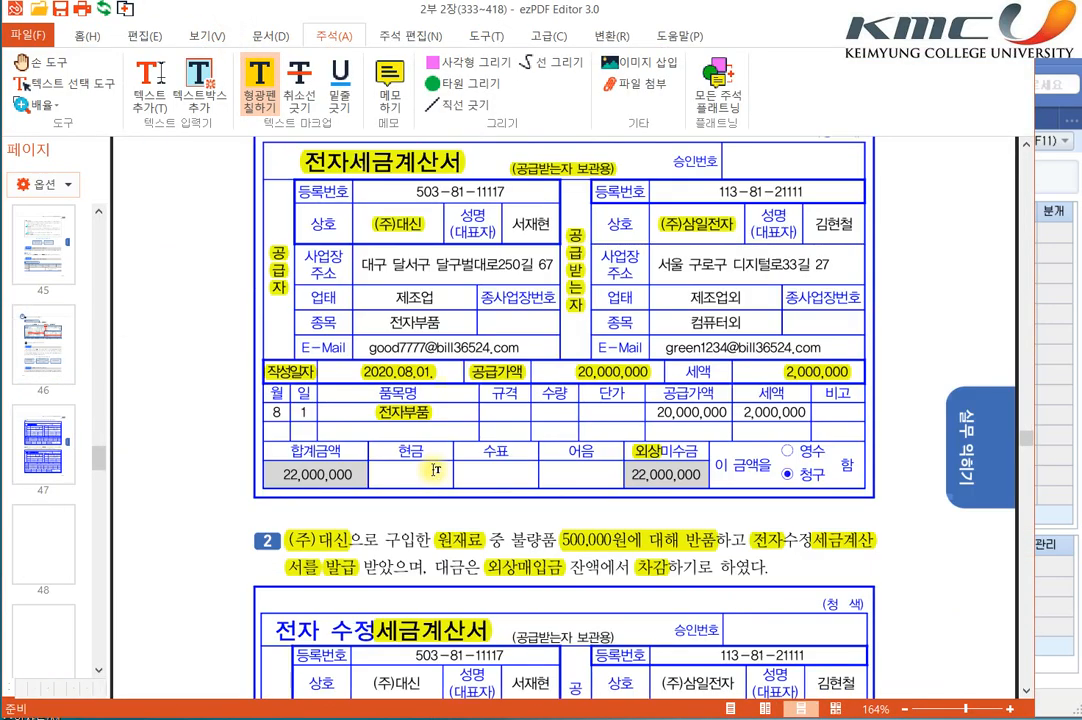
scroll(510, 498, down, 15)
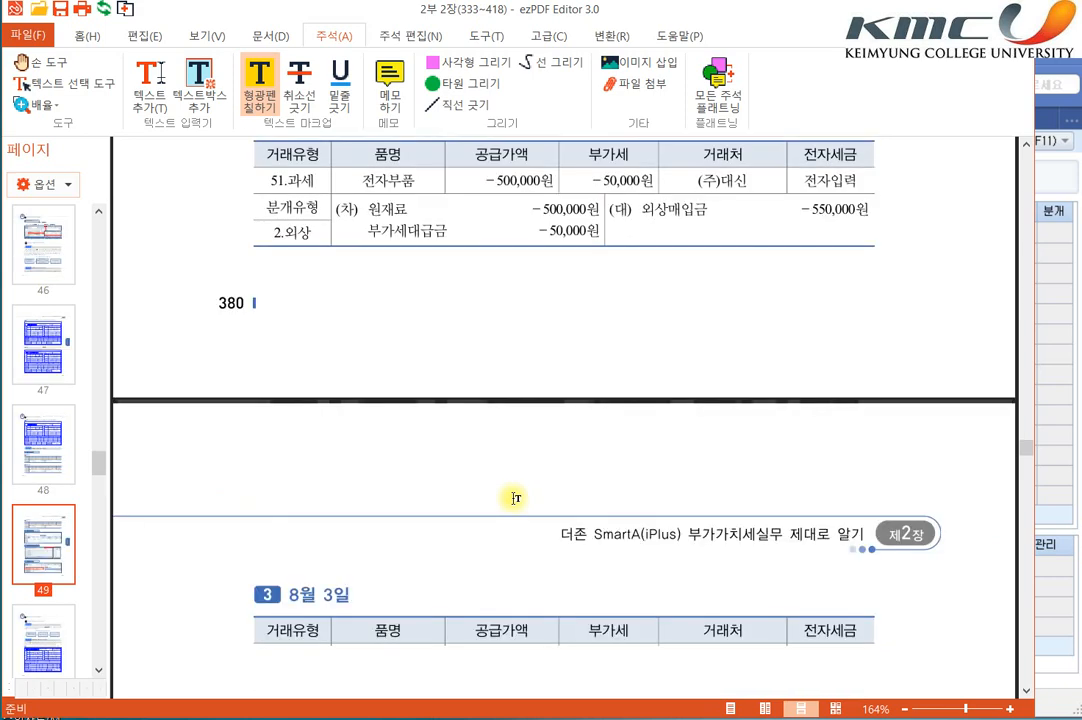
scroll(845, 442, up, 15)
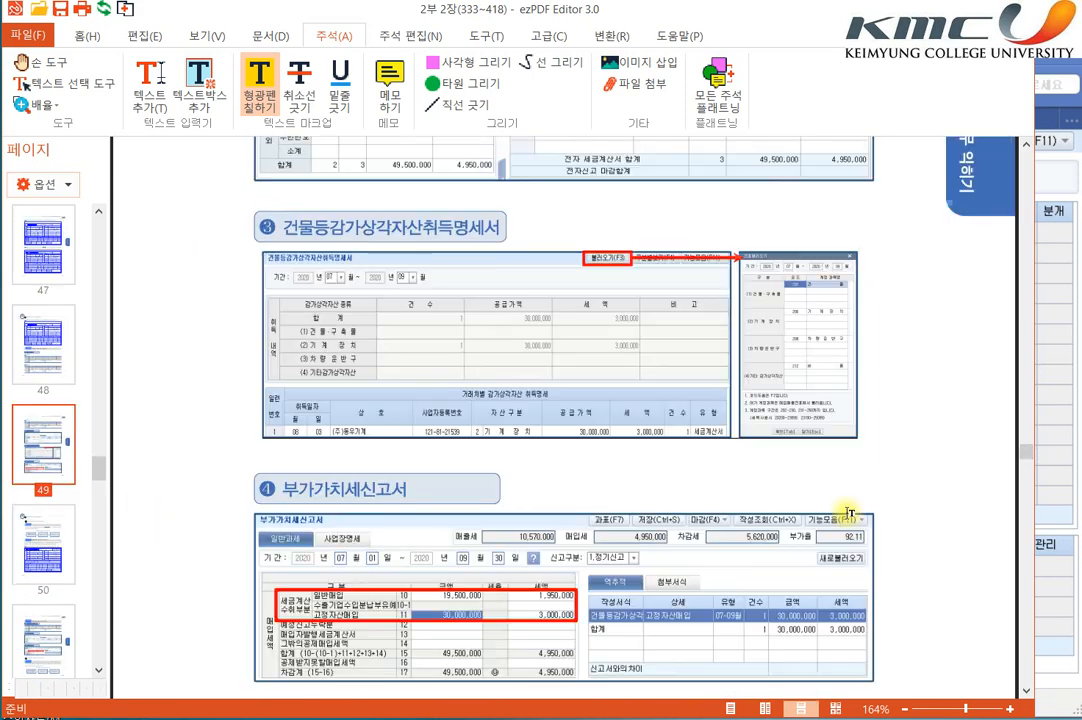
scroll(839, 490, up, 3)
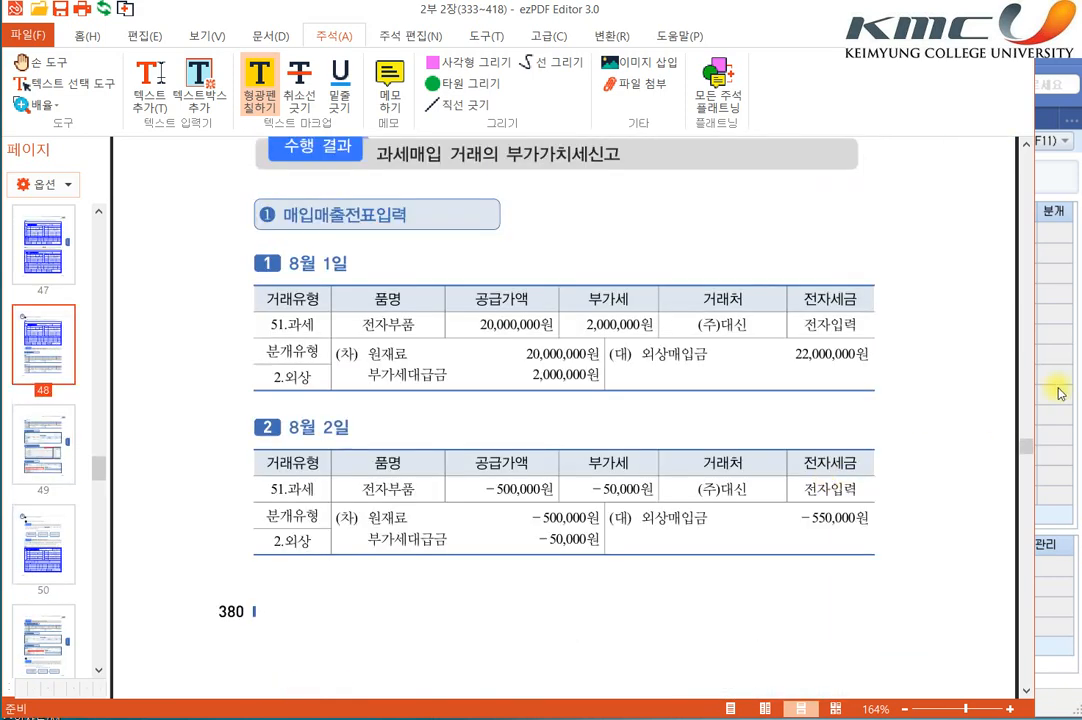
Step: Switch to SmartA, load 세금계산서합계표 for 2020년 07월 ~ 09월 as 1.정기 and display the 매입 전자세금계산서 details by 거래처
click(1066, 400)
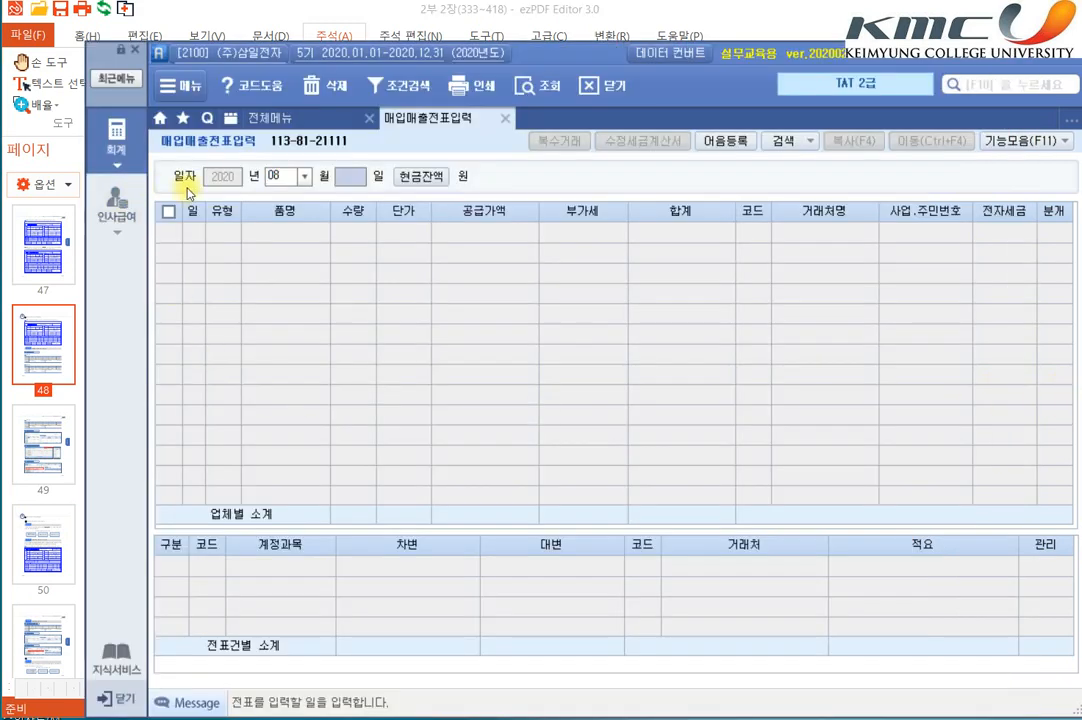
click(116, 135)
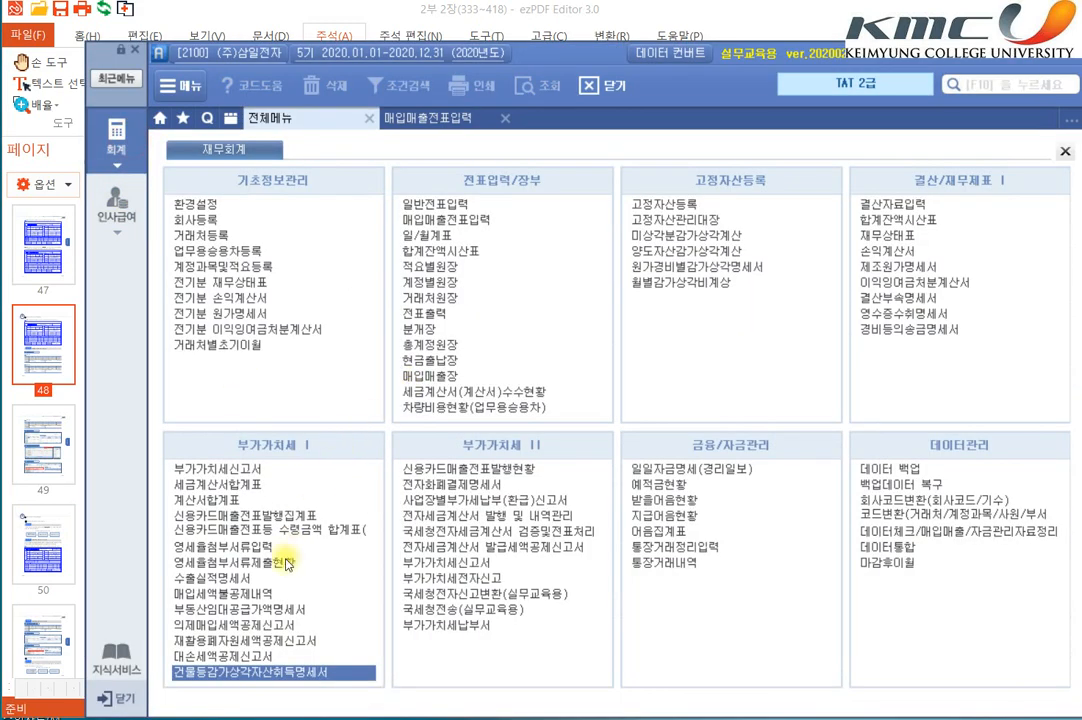
click(252, 489)
text(7)
key(Return)
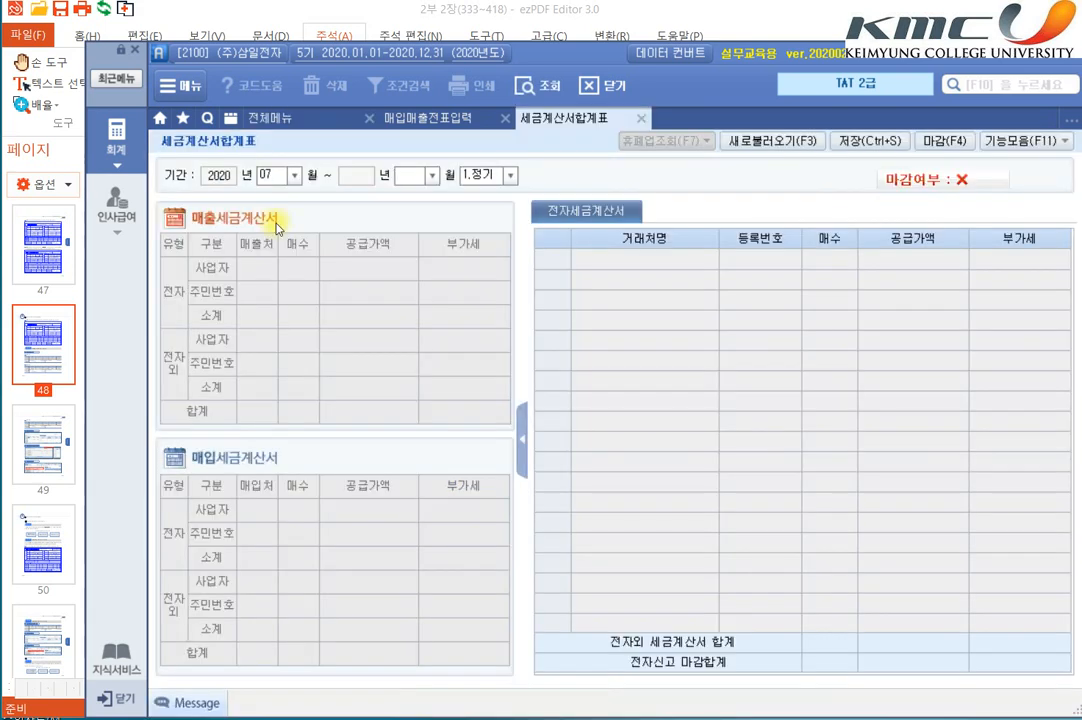
key(Return)
key(Return)
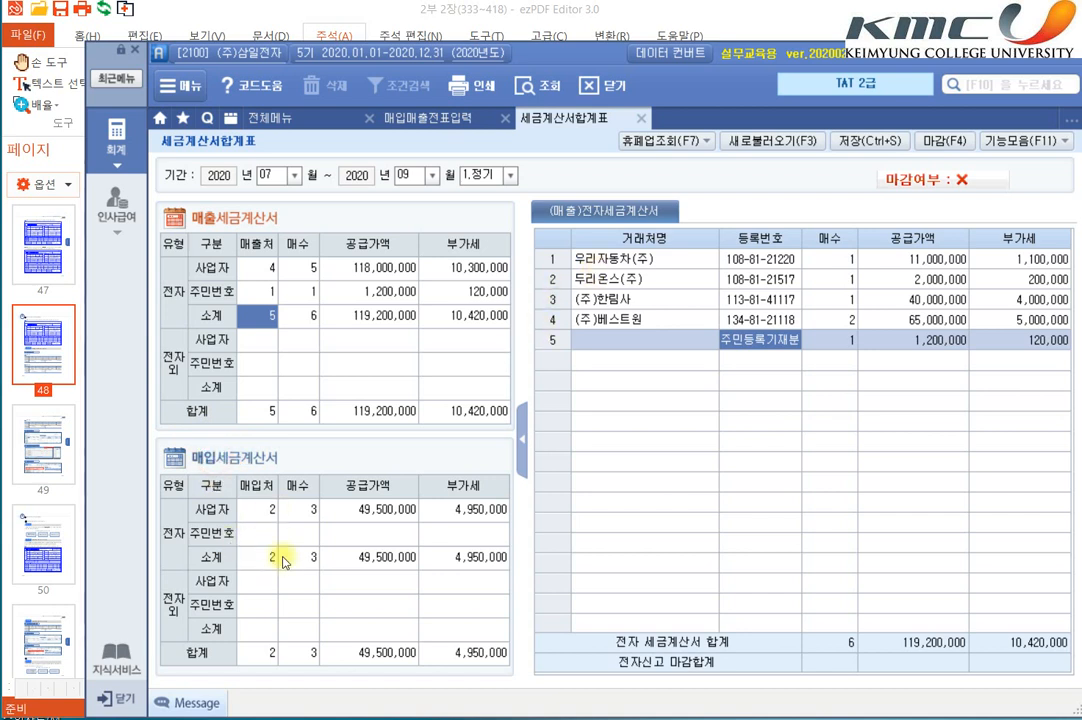
click(262, 509)
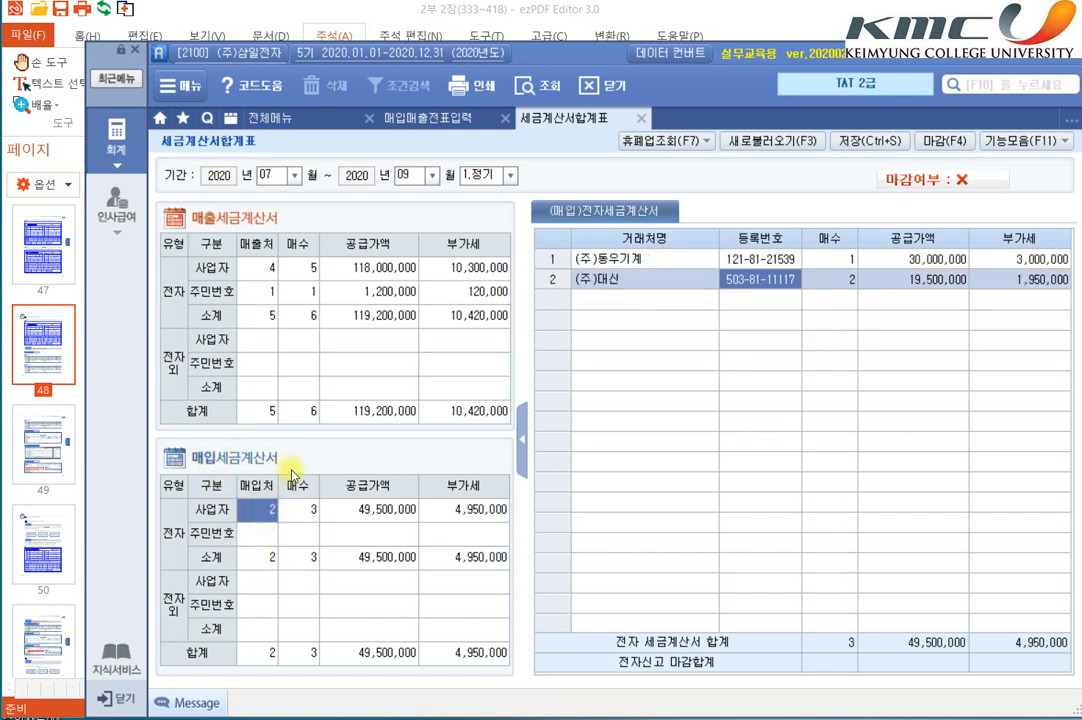
Step: Examine the (주)동우기계 and (주)대신 rows, including each supplier's 매수, in the 매입 전자세금계산서 list
click(576, 260)
click(651, 281)
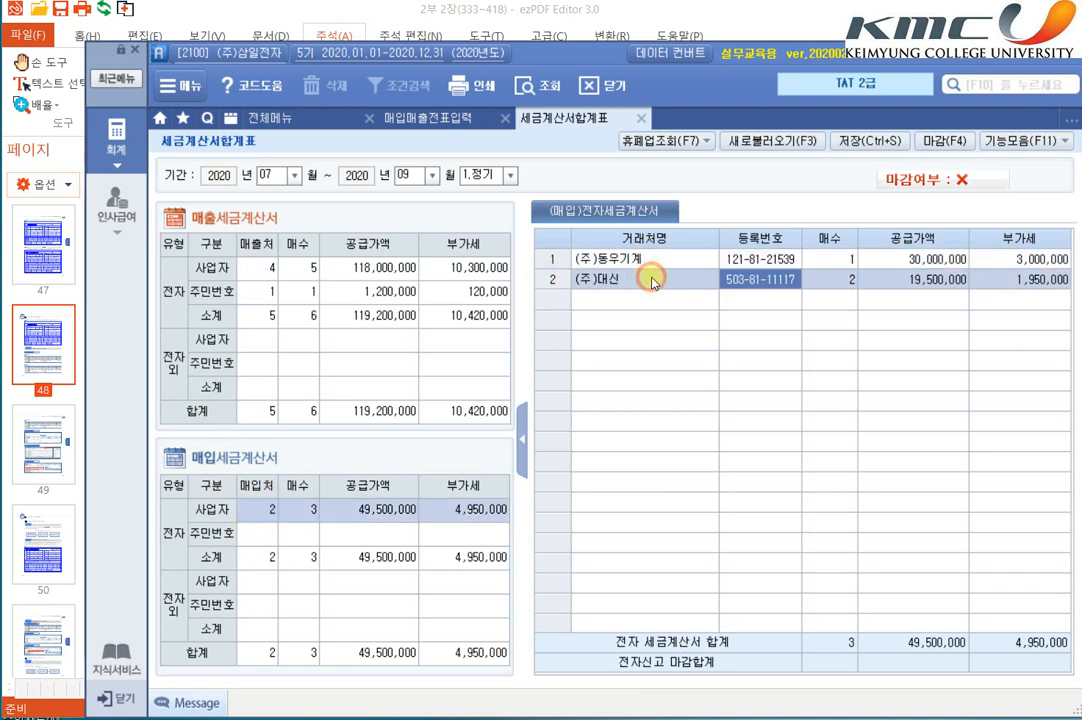
click(662, 238)
click(685, 280)
click(700, 258)
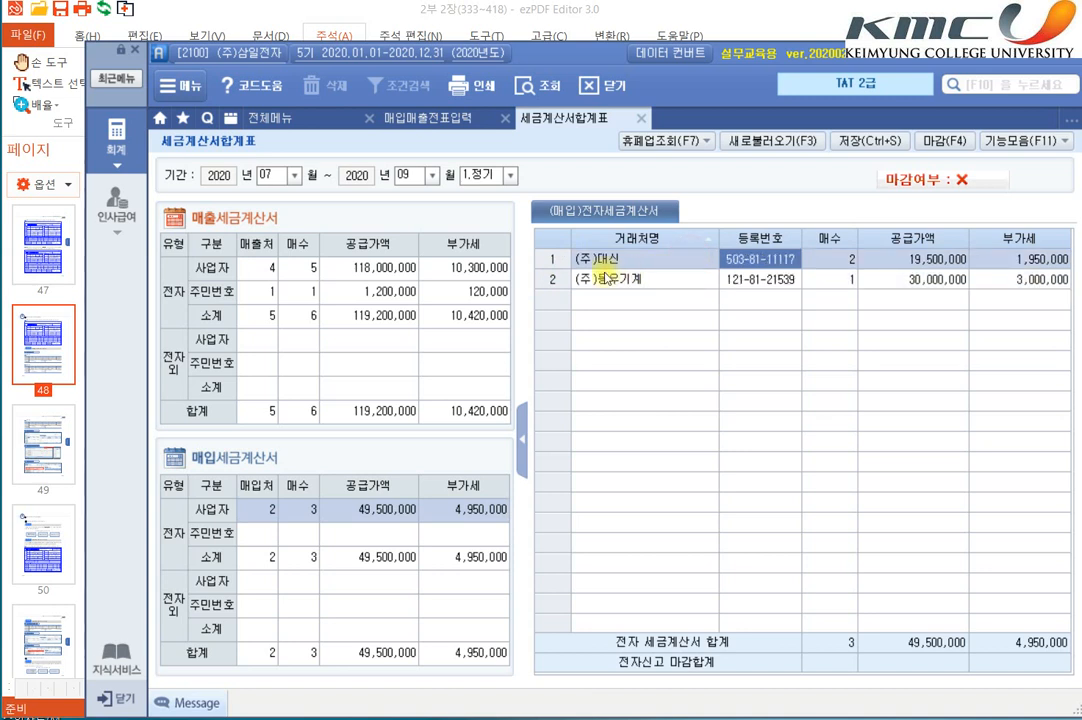
click(848, 280)
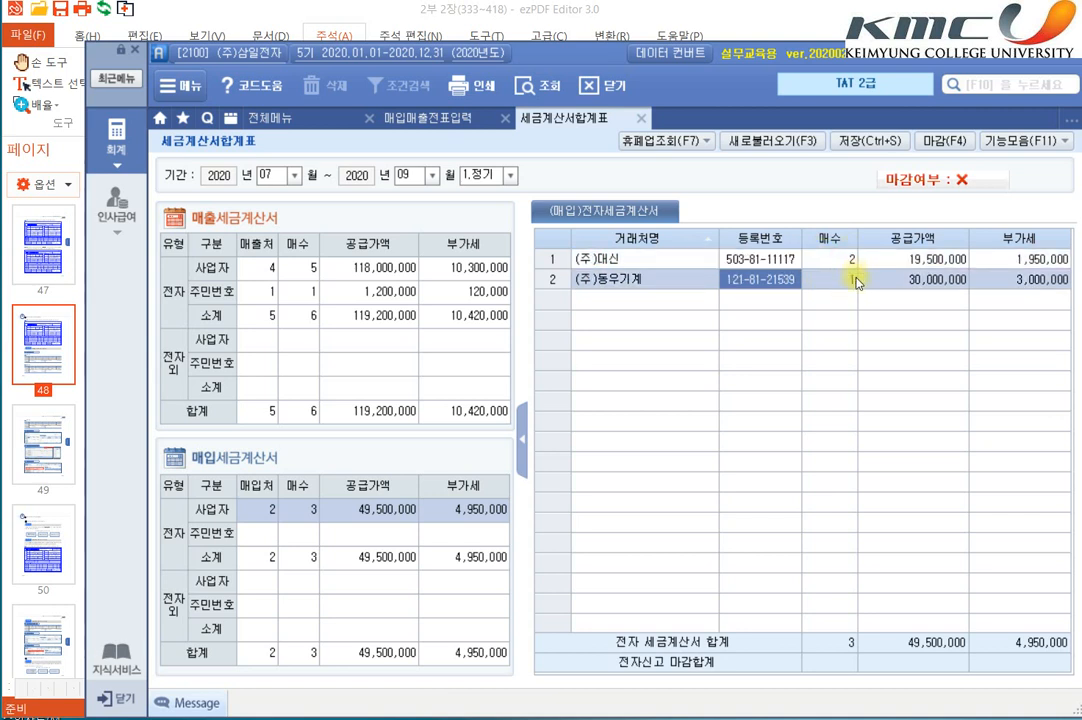
Step: Compare the 전자 and 전자외 breakdowns of 매입세금계산서, including the 사업자 and 주민번호 rows
click(176, 538)
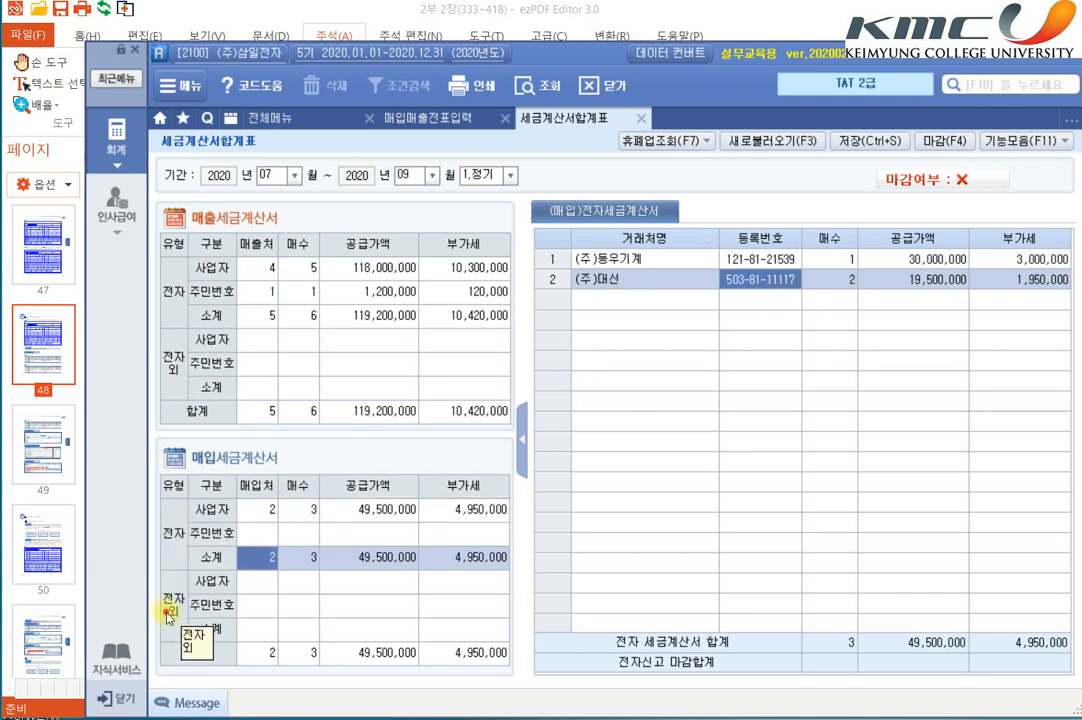
click(170, 612)
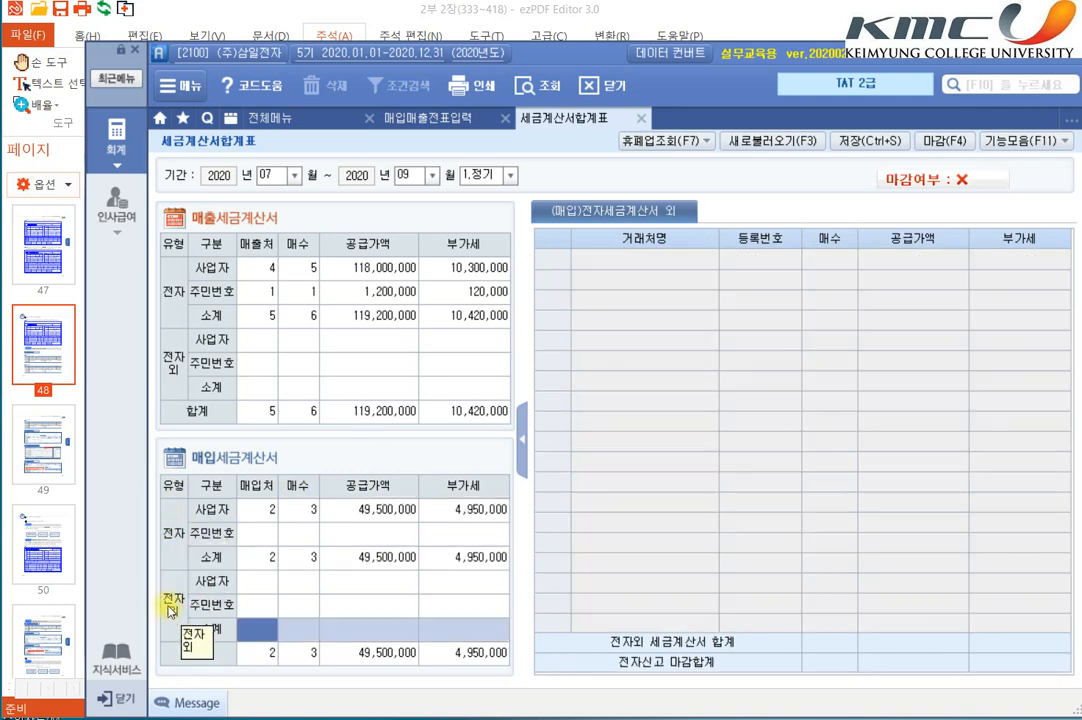
click(250, 512)
click(252, 535)
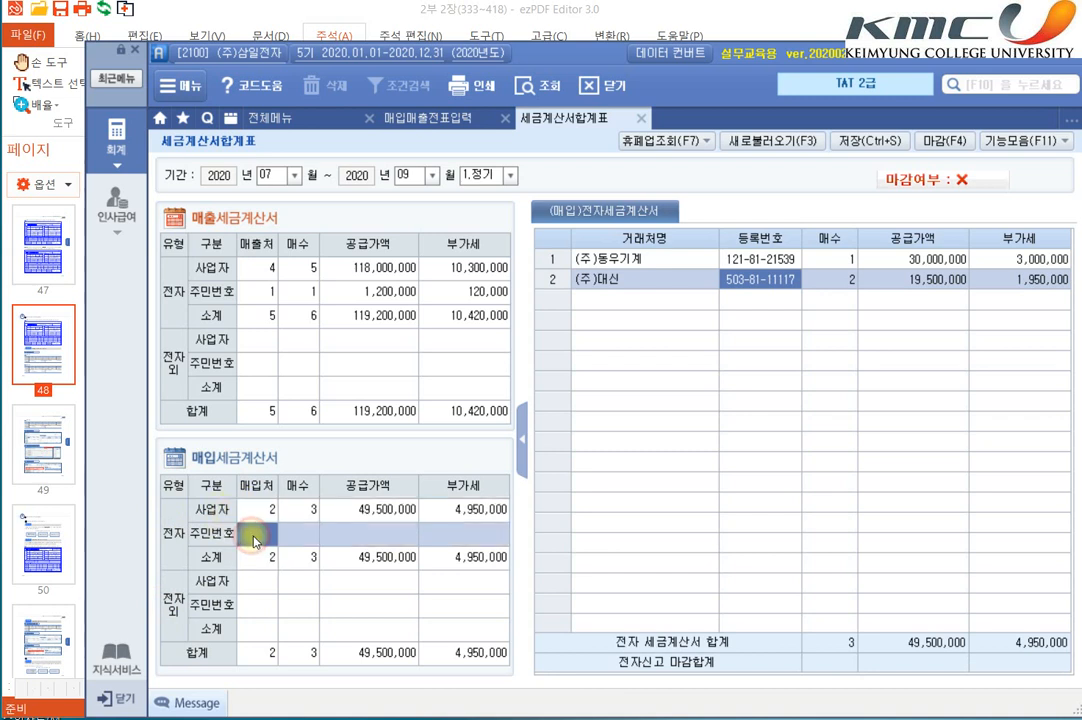
Step: Open 부가가치세신고서 for 2020년 07월 01일 ~ 09월 30일 as 1.정기신고, without loading the previously saved return
click(116, 146)
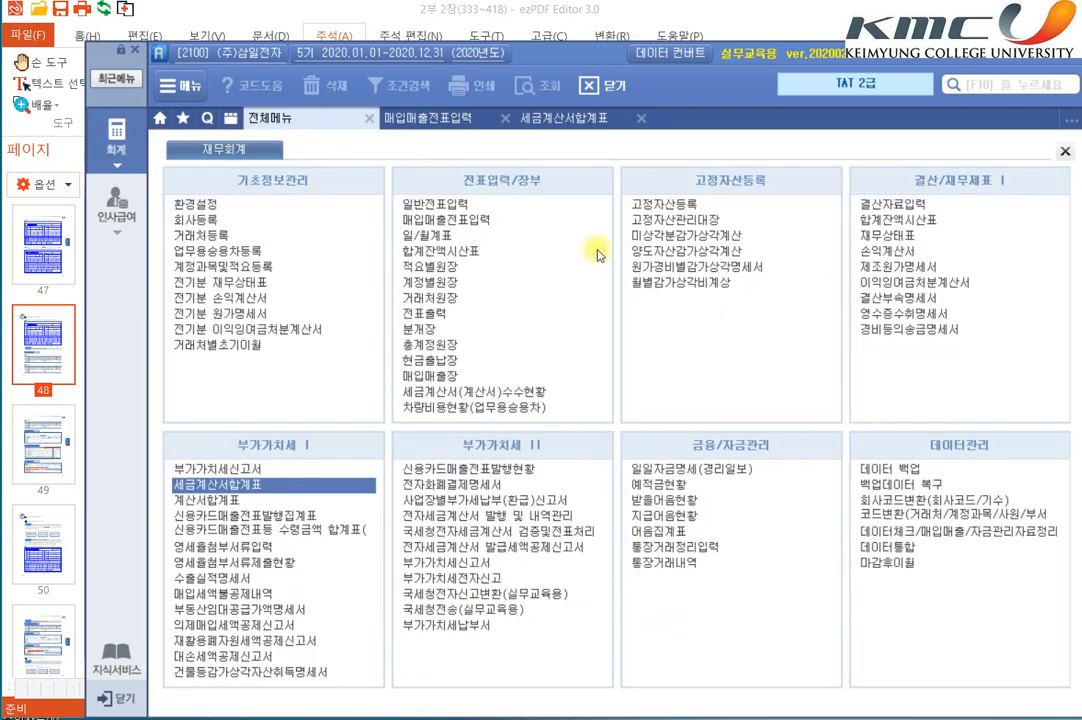
click(256, 484)
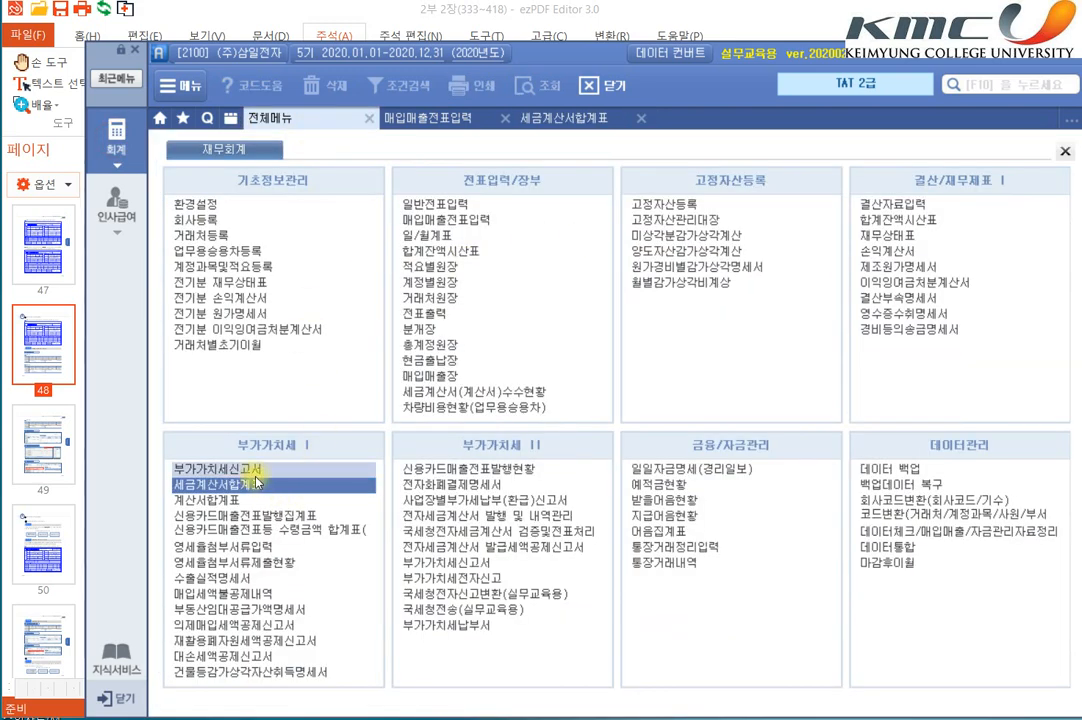
click(250, 469)
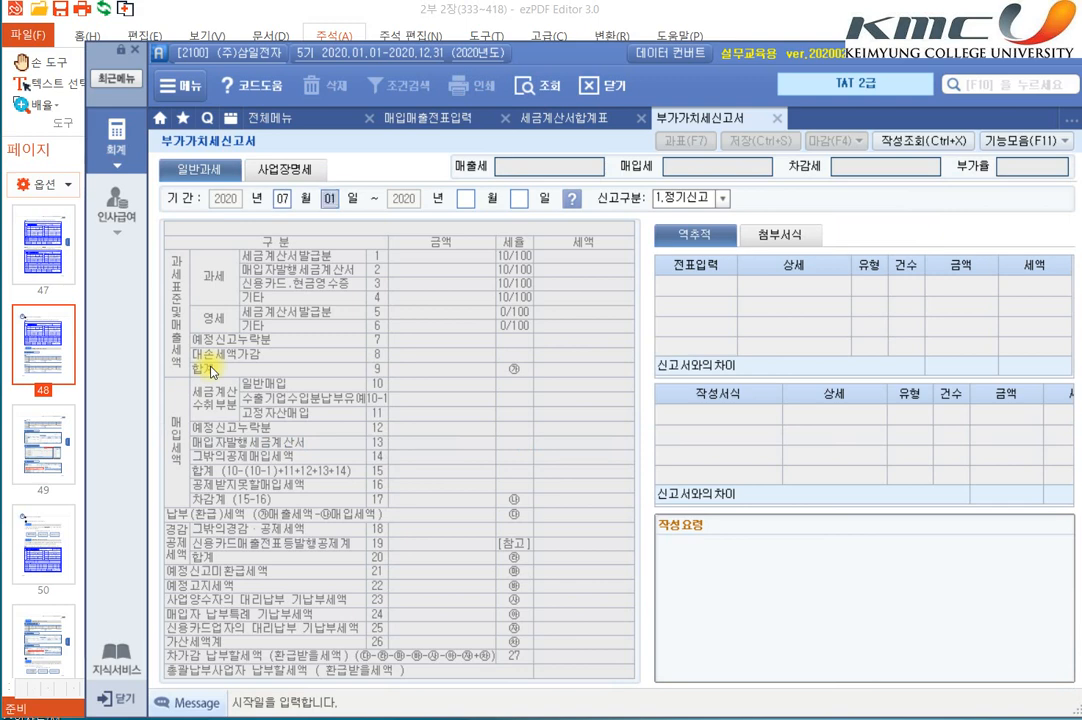
key(Return)
text(9)
key(Return)
key(Return)
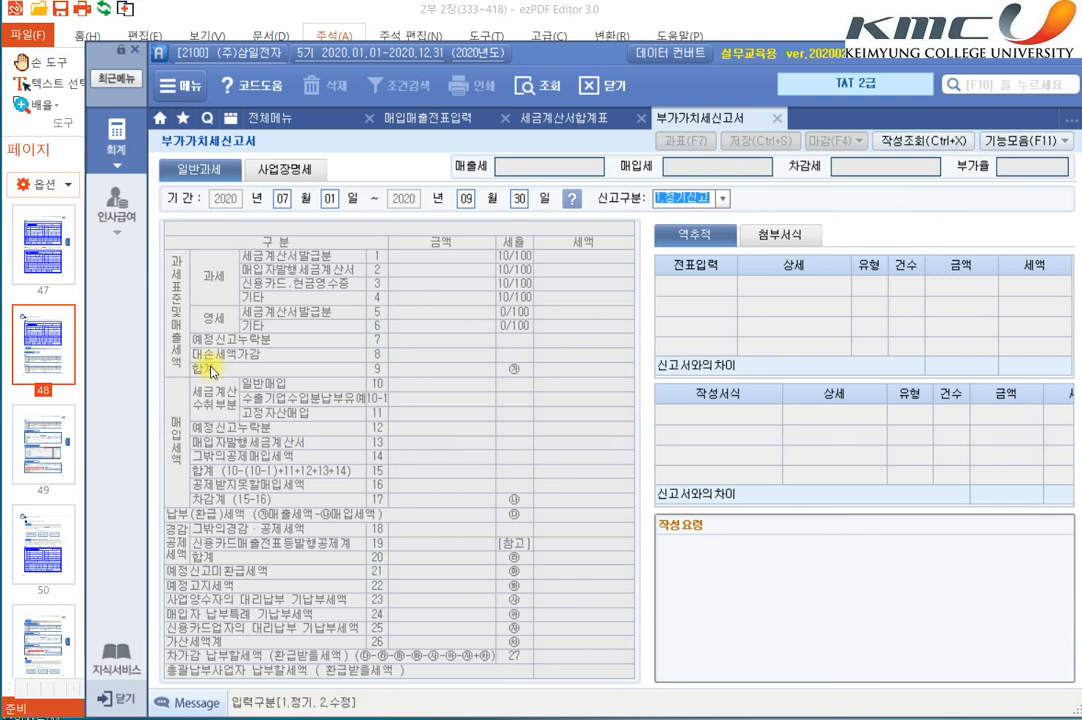
key(Return)
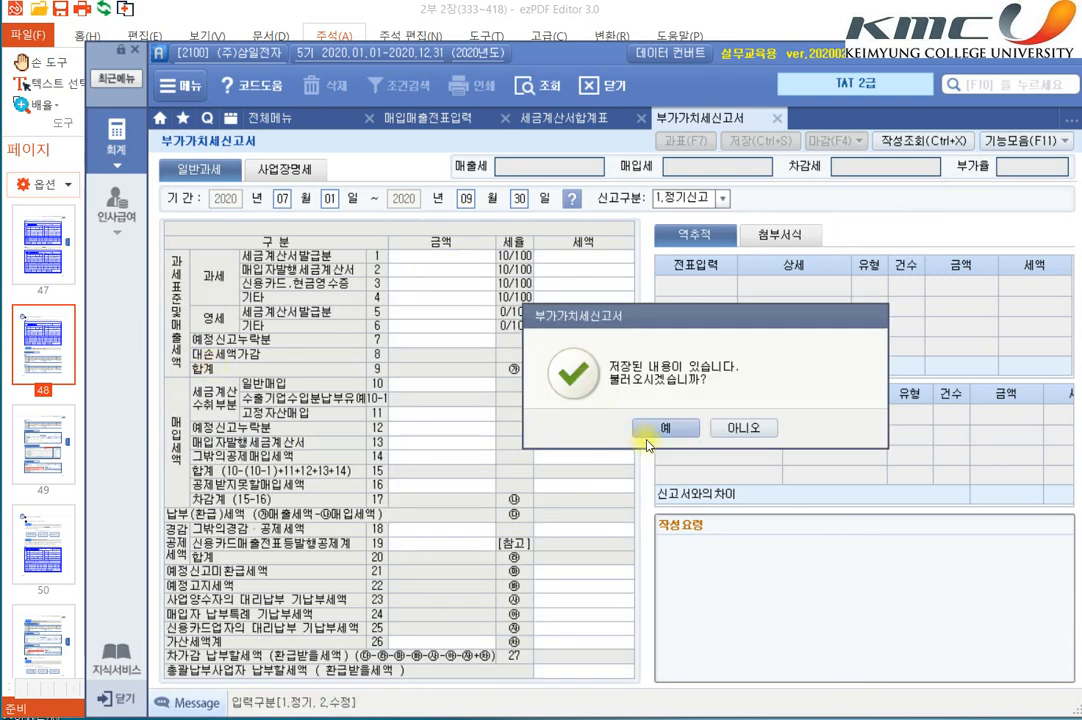
click(735, 432)
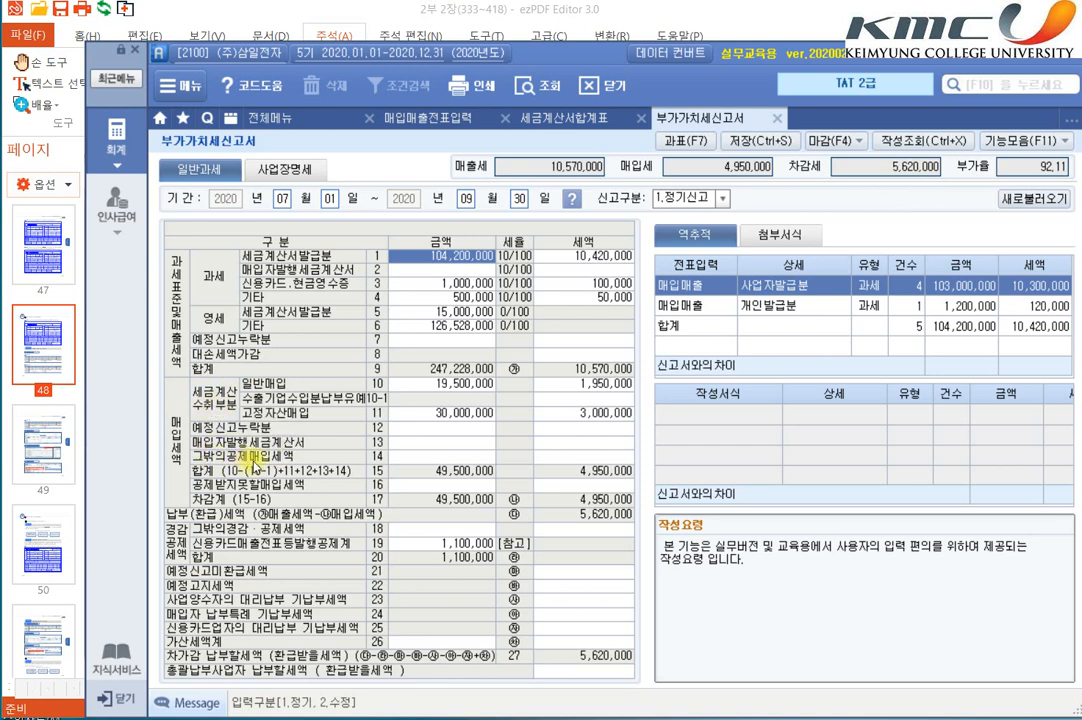
Step: Check 과세표준명세 and trace the 일반매입 and 고정자산매입 amounts to their source vouchers and forms in 역추적
key(F7)
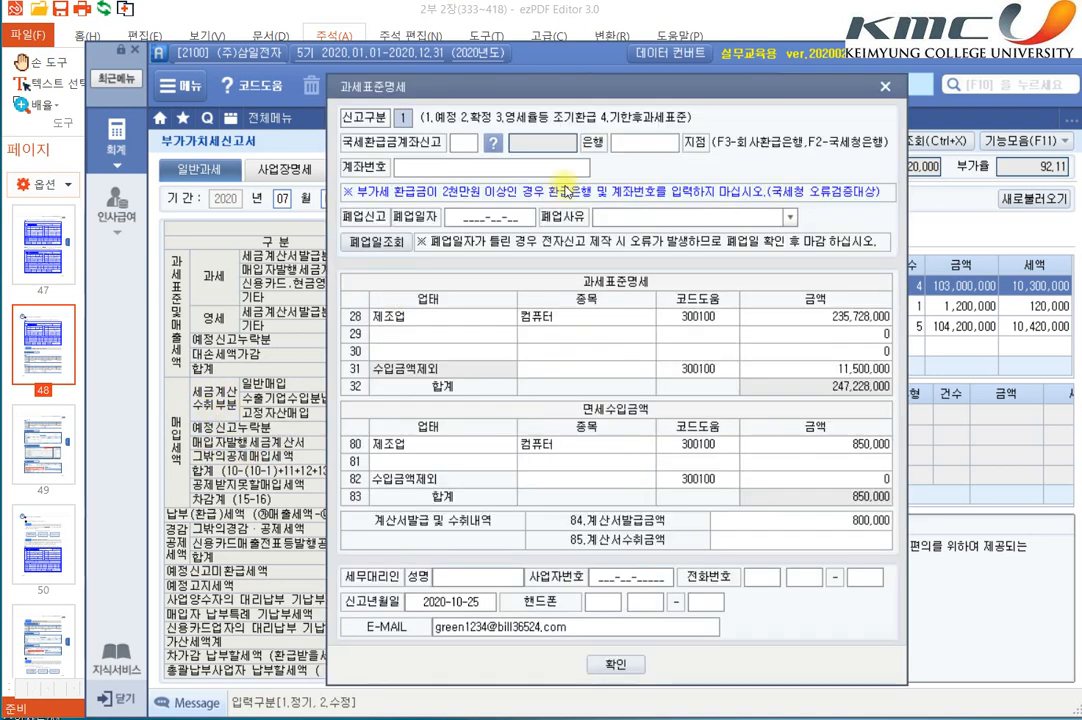
click(884, 87)
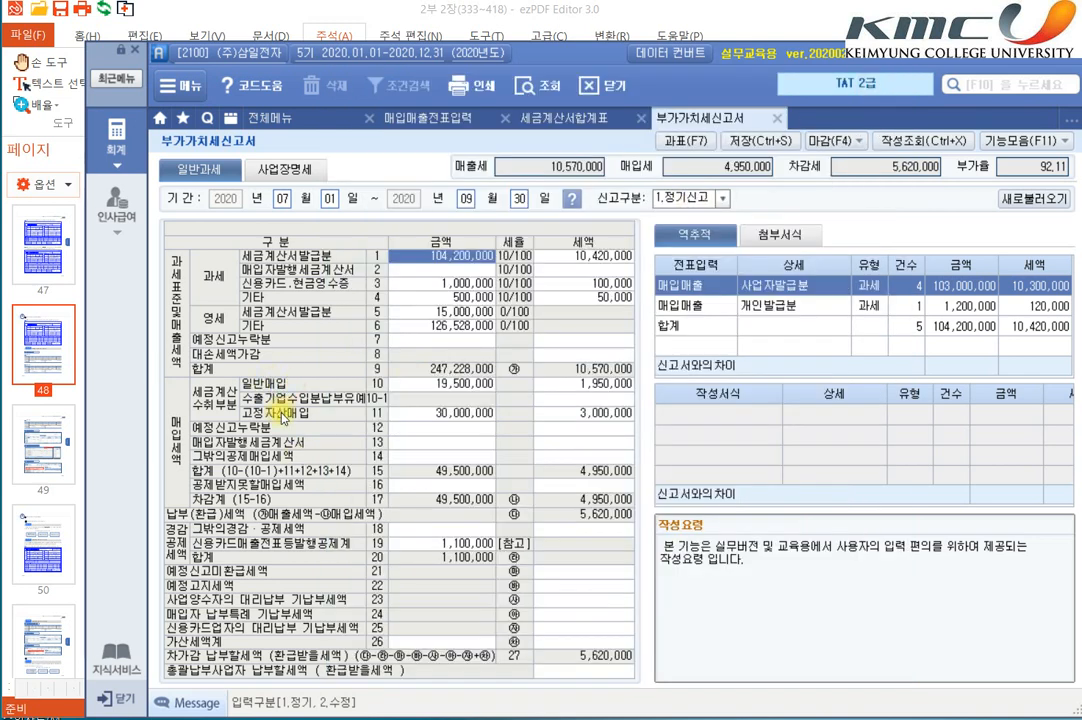
click(407, 415)
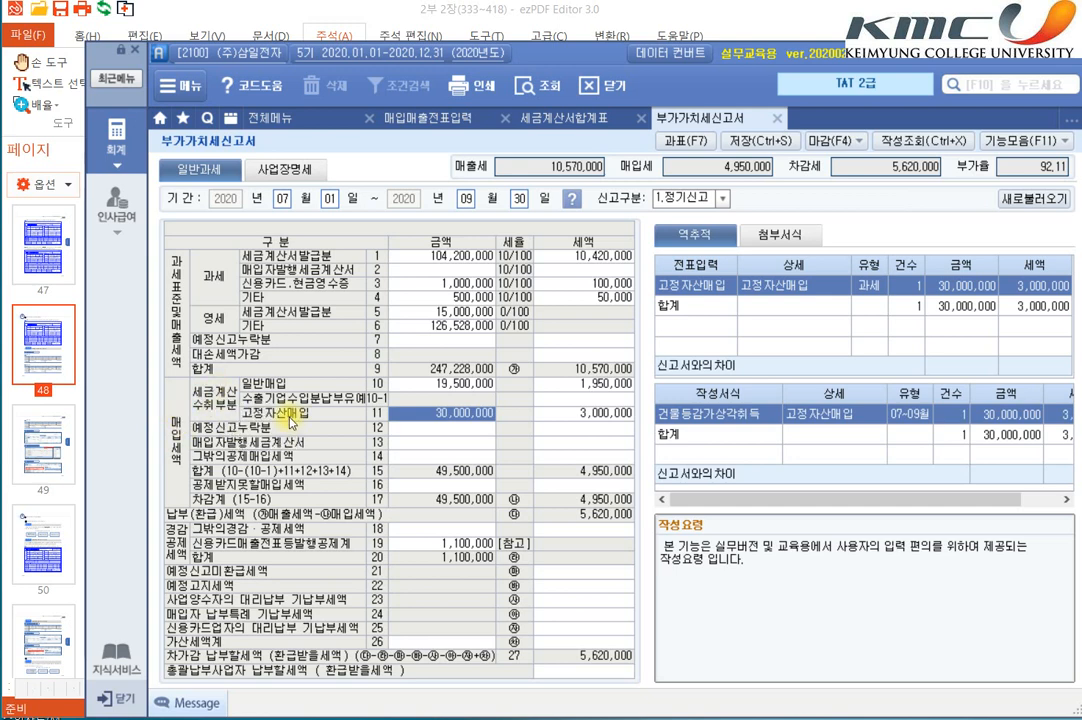
click(415, 383)
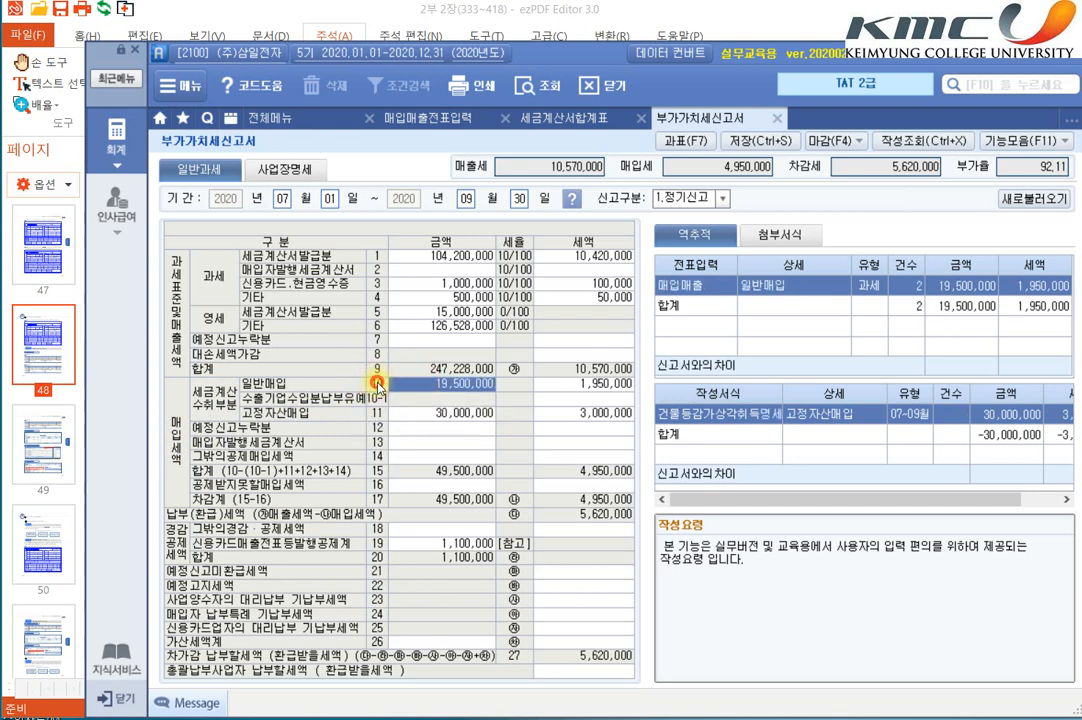
key(F7)
click(884, 86)
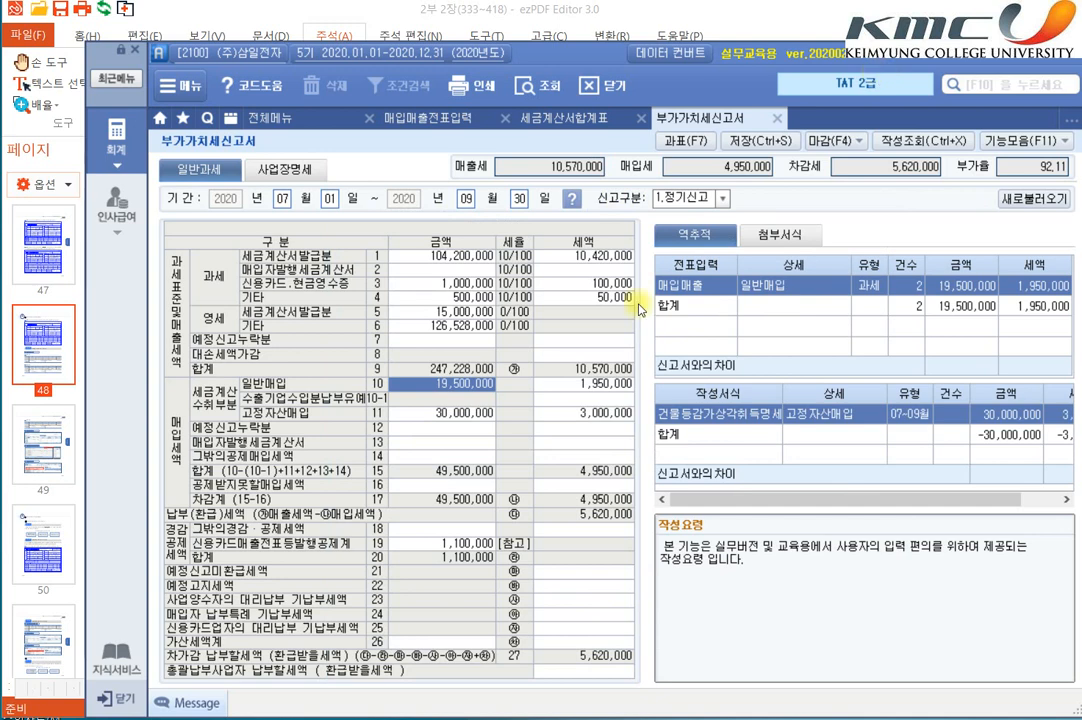
click(567, 387)
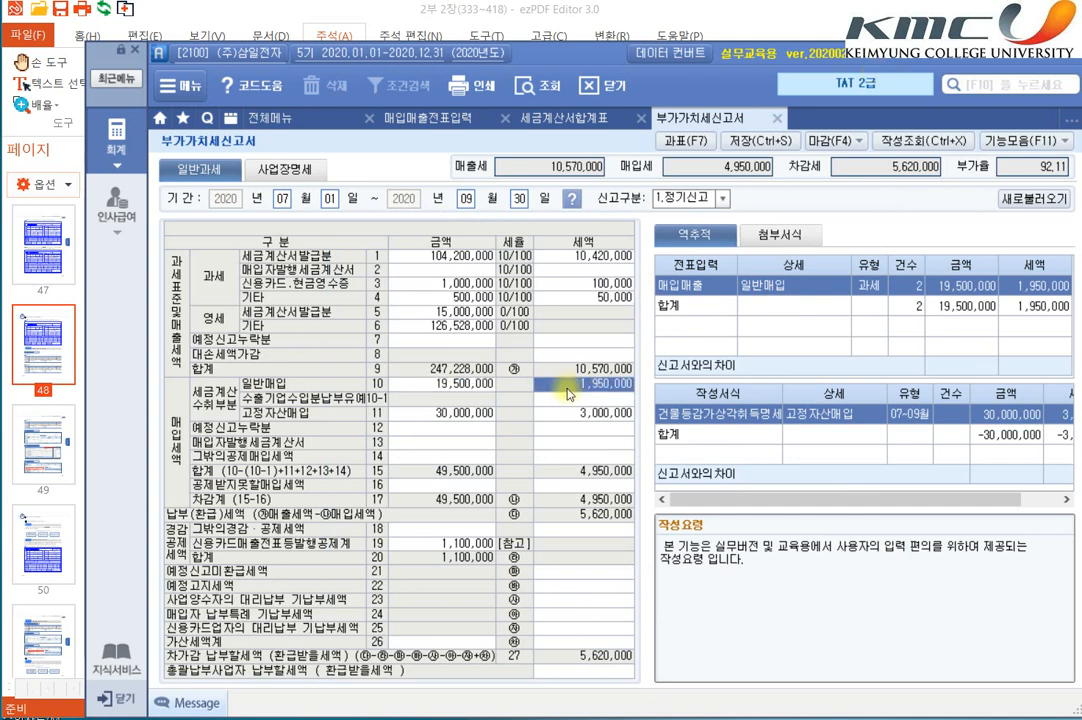
click(411, 426)
click(408, 413)
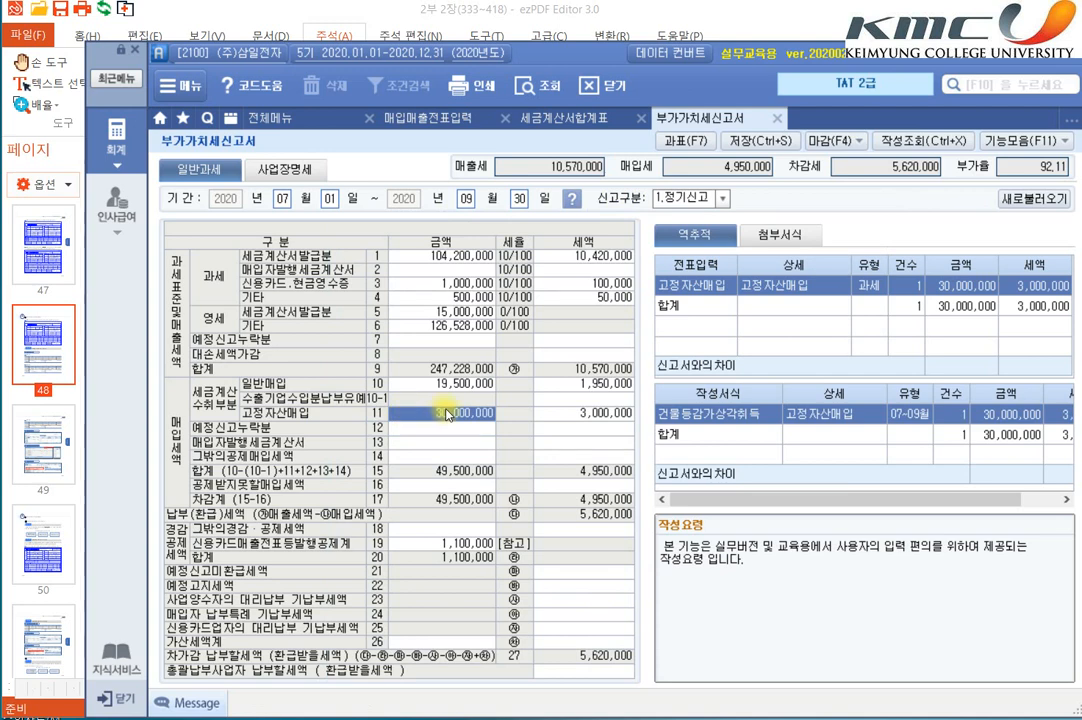
click(679, 415)
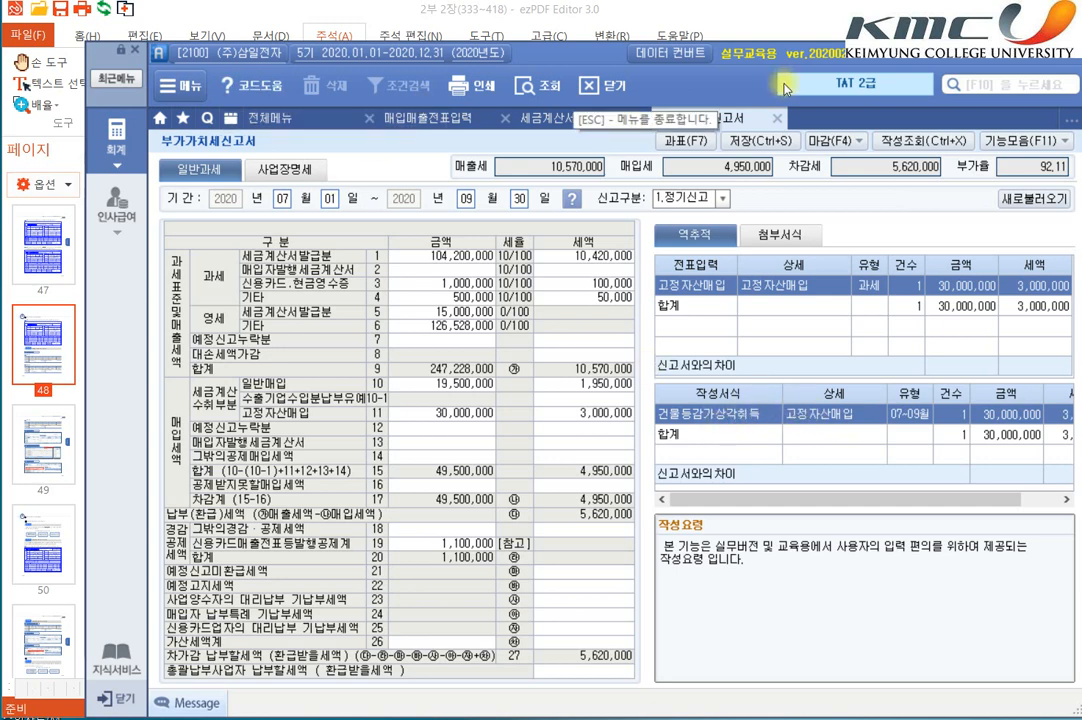
Step: Switch to ezPDF Editor and read the textbook's section 07, 영세율 매입거래의 부가가치세신고, through the tax invoice of 수행 내용 item 1
click(527, 10)
scroll(580, 355, down, 3)
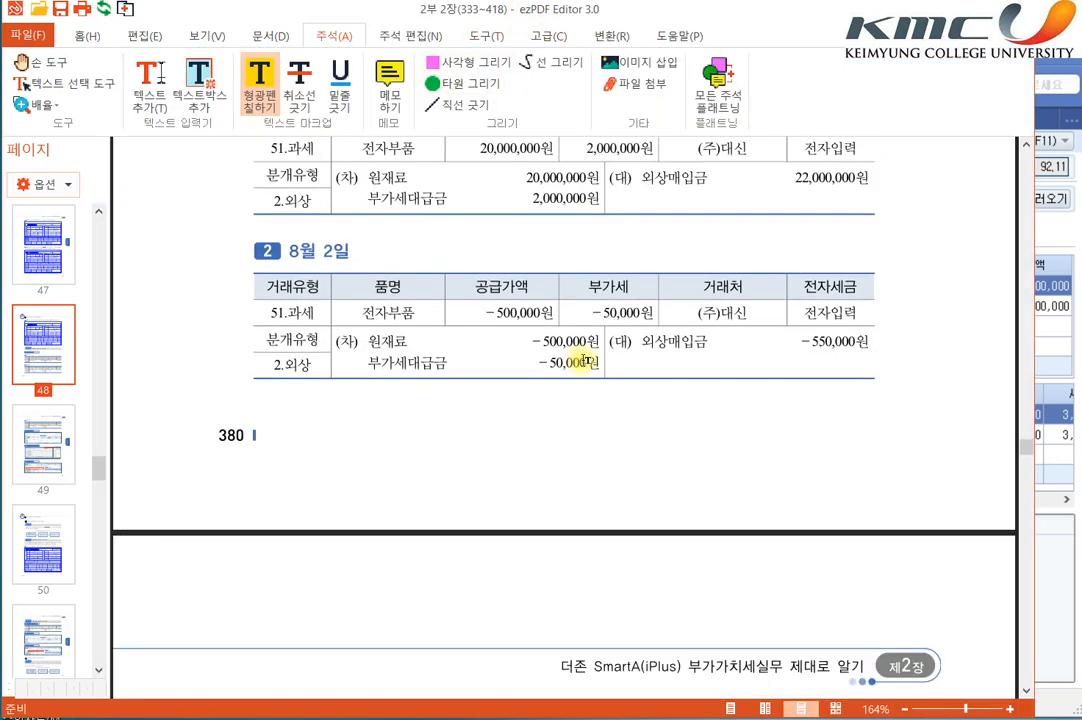
scroll(585, 361, down, 12)
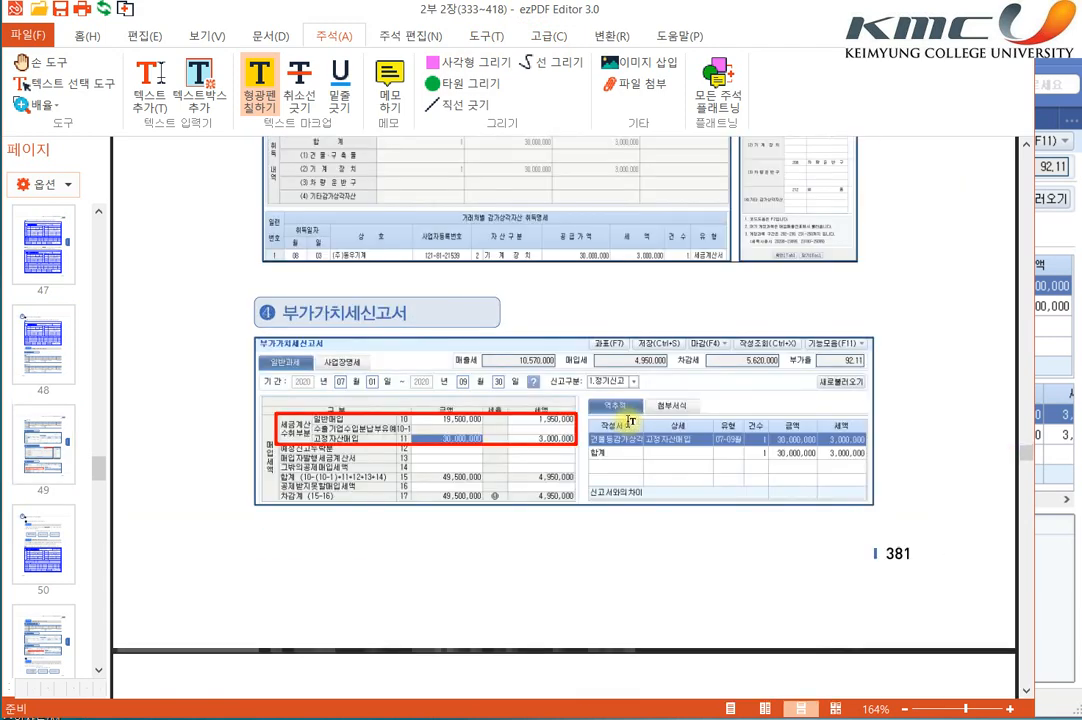
scroll(631, 422, down, 10)
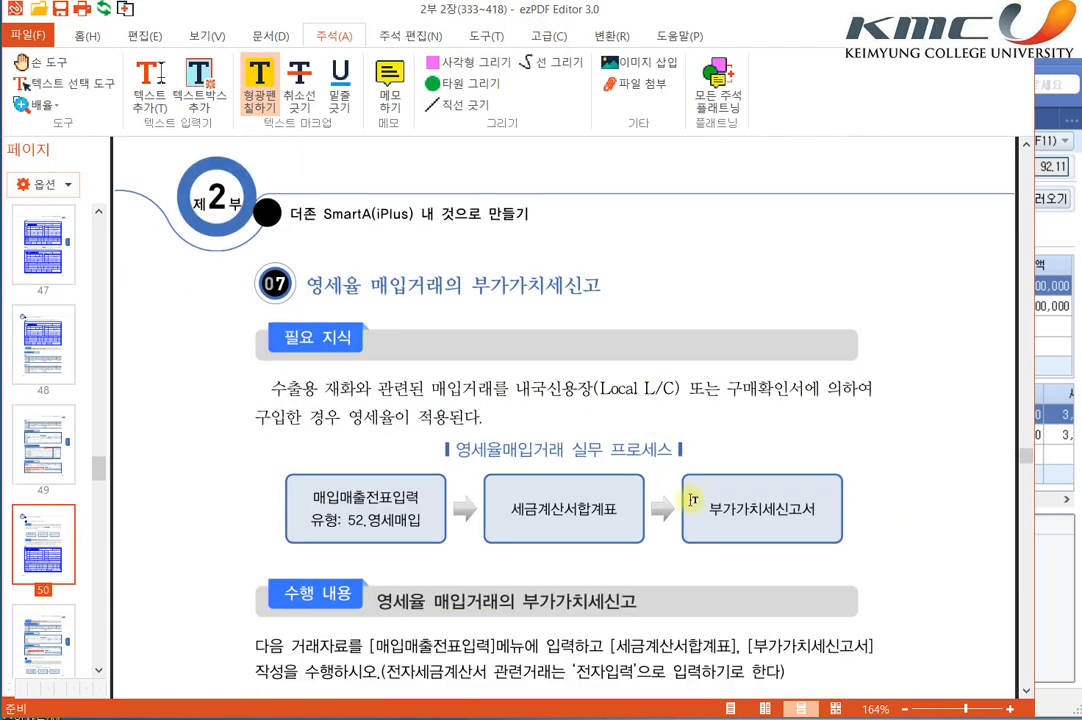
scroll(692, 499, down, 4)
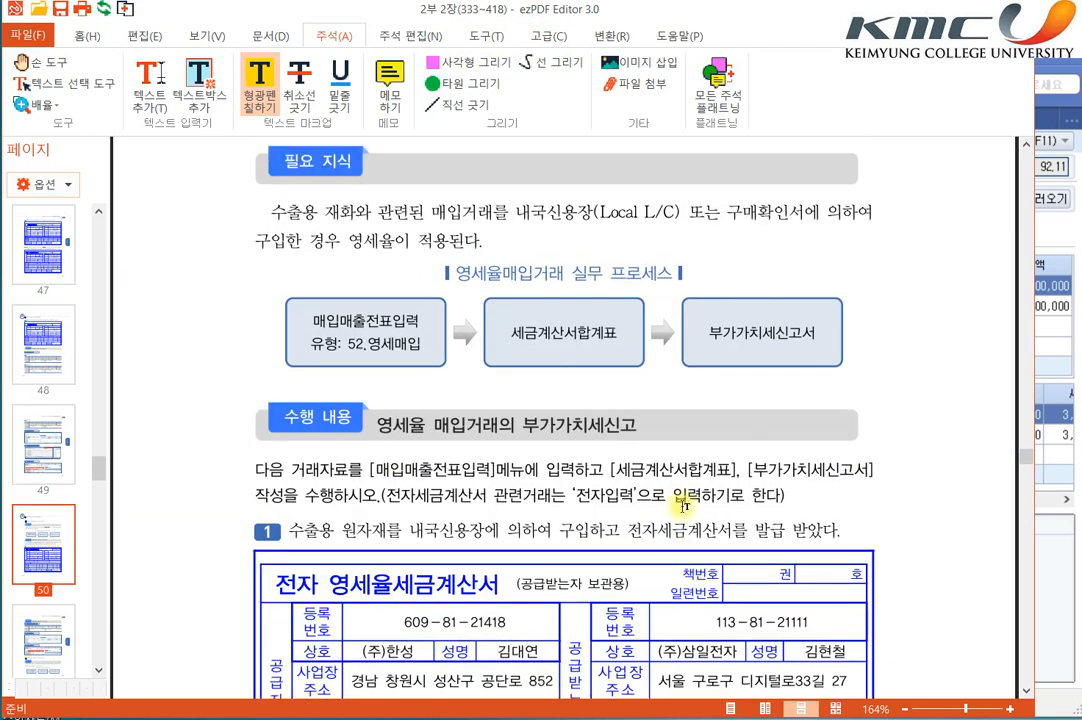
scroll(683, 500, down, 4)
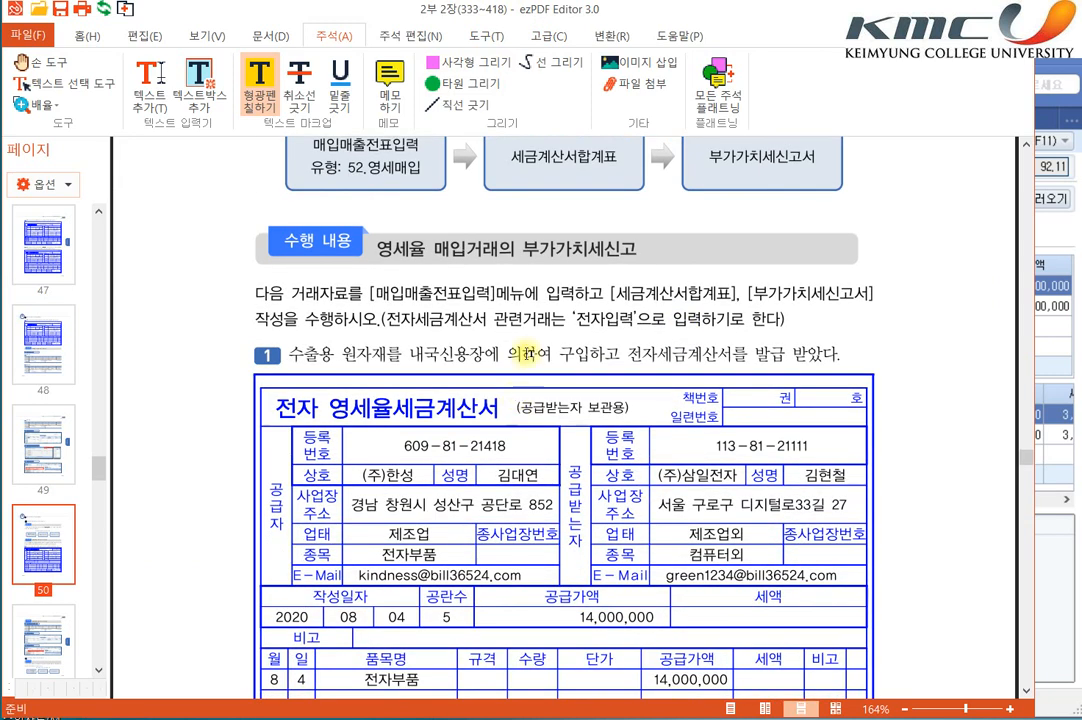
scroll(485, 278, down, 2)
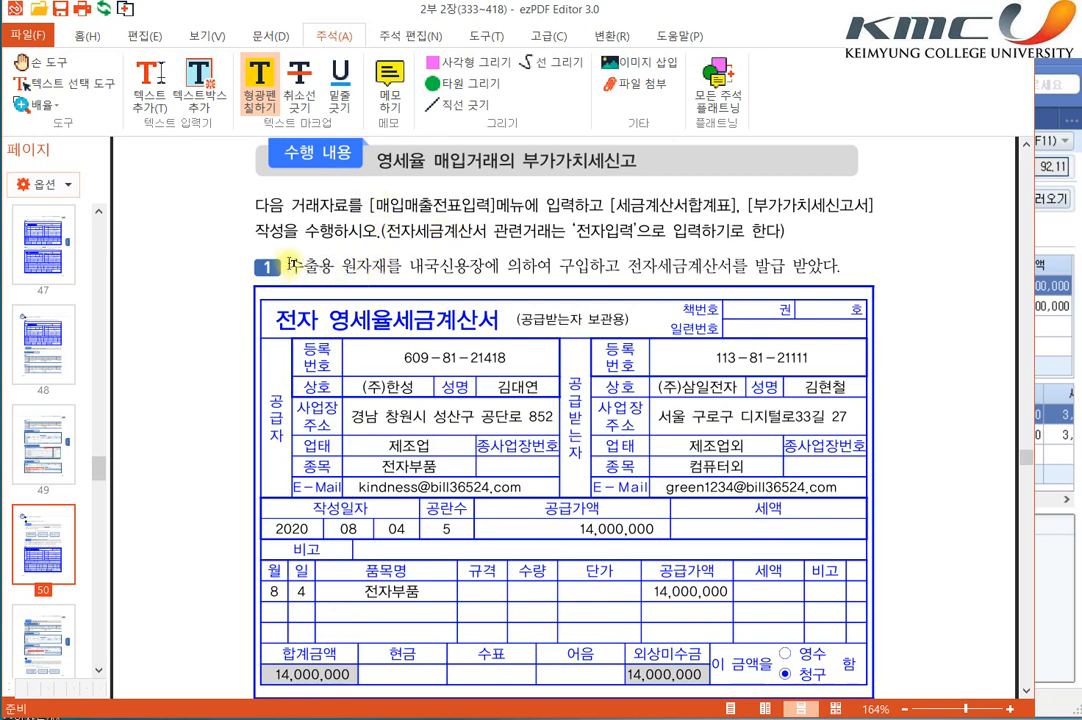
Step: Highlight the local L/C raw material purchase wording, 전자세금계산서, the 전자 영세율세금계산서 title, date 2020 08 04, 14,000,000 and 외상
drag(342, 262, 735, 264)
scroll(411, 309, down, 1)
drag(328, 276, 530, 277)
click(259, 275)
drag(307, 287, 318, 279)
drag(276, 485, 412, 484)
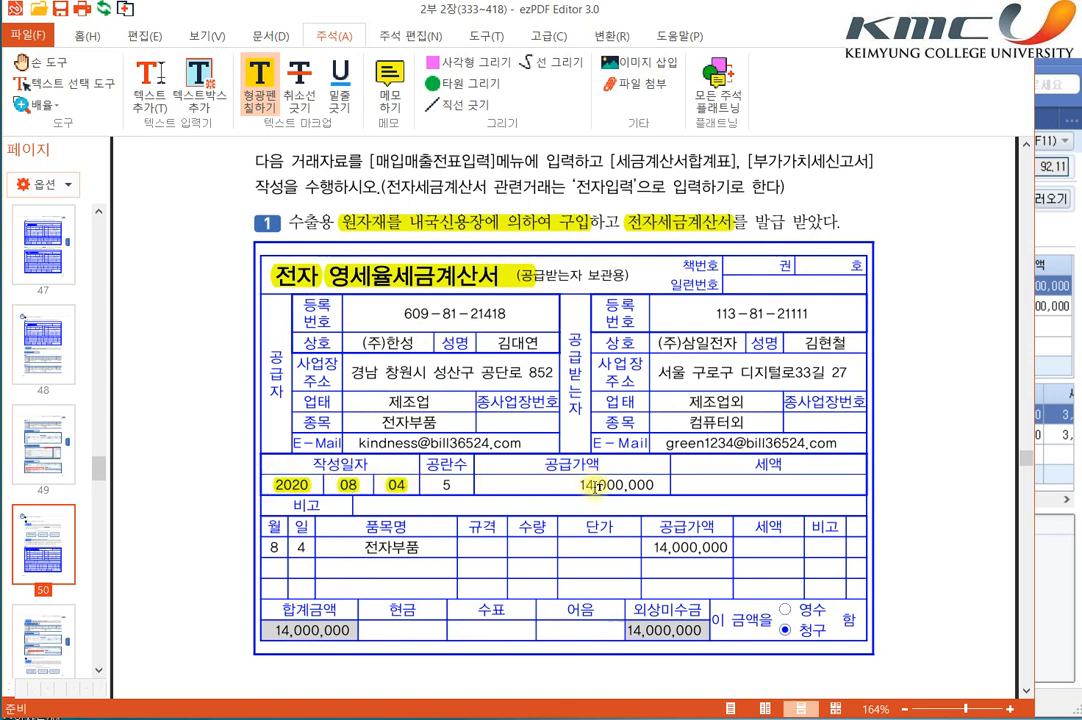
drag(578, 485, 658, 486)
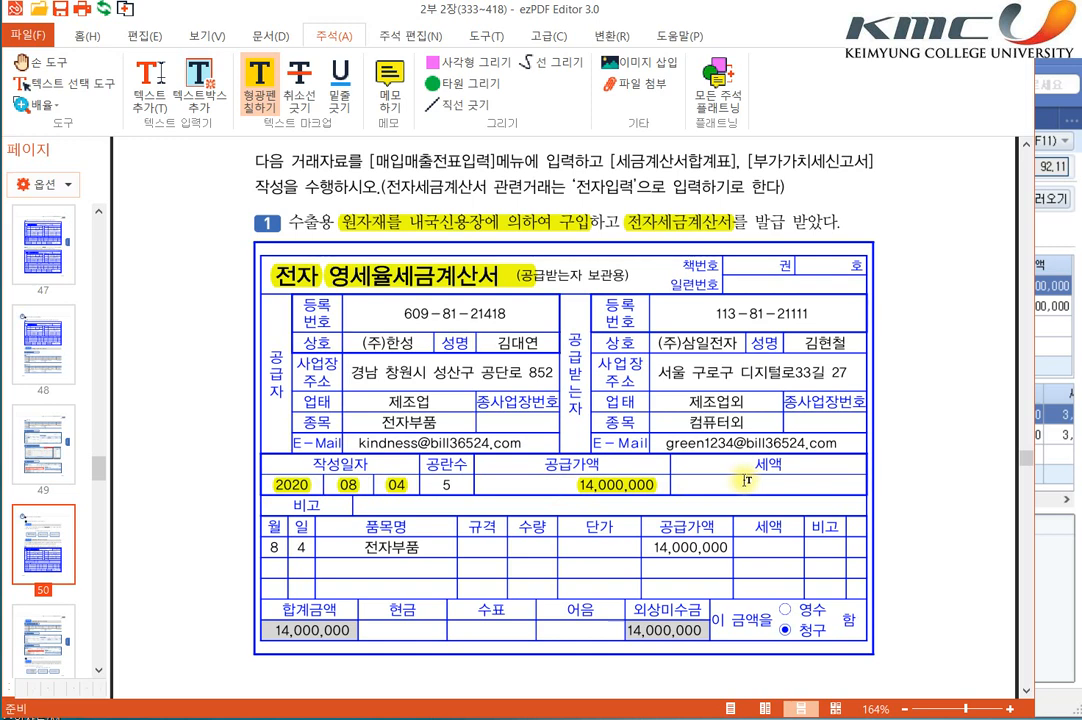
drag(633, 610, 662, 612)
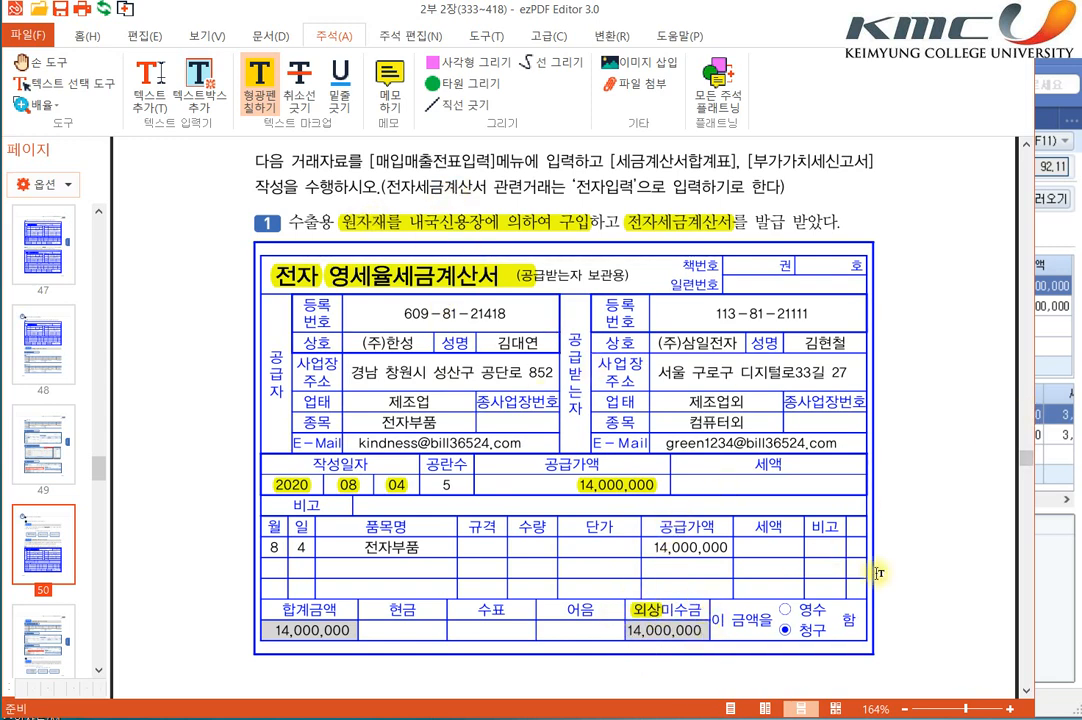
Step: Switch to SmartA, close 부가가치세신고서 without saving, and close 세금계산서합계표
click(1045, 541)
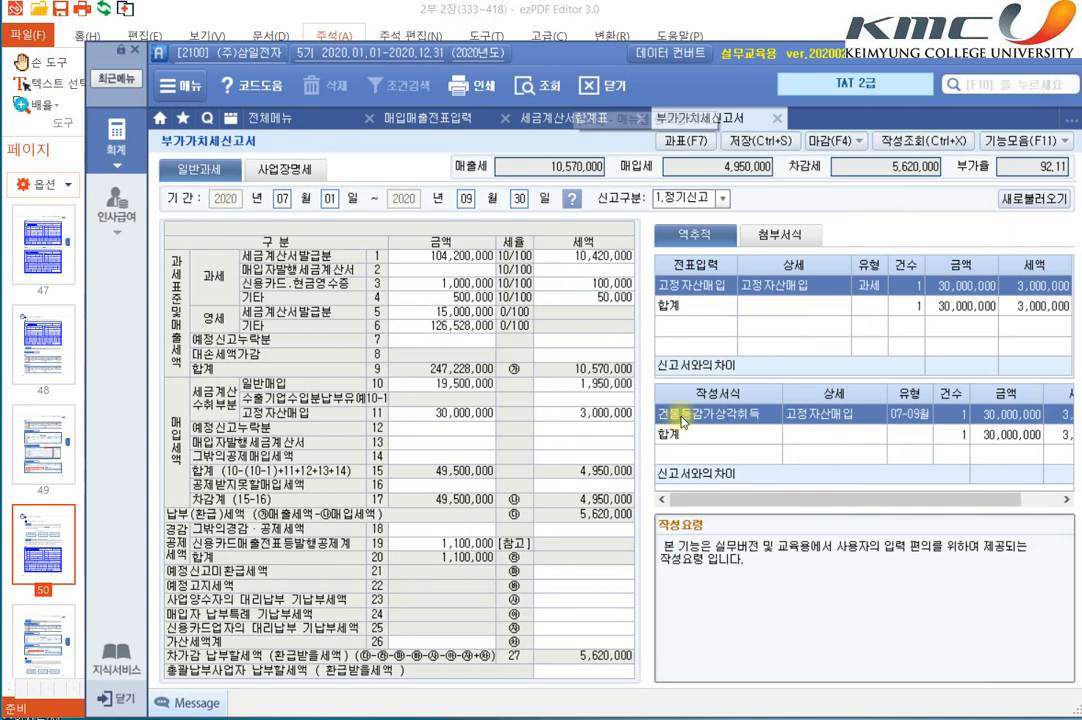
click(777, 118)
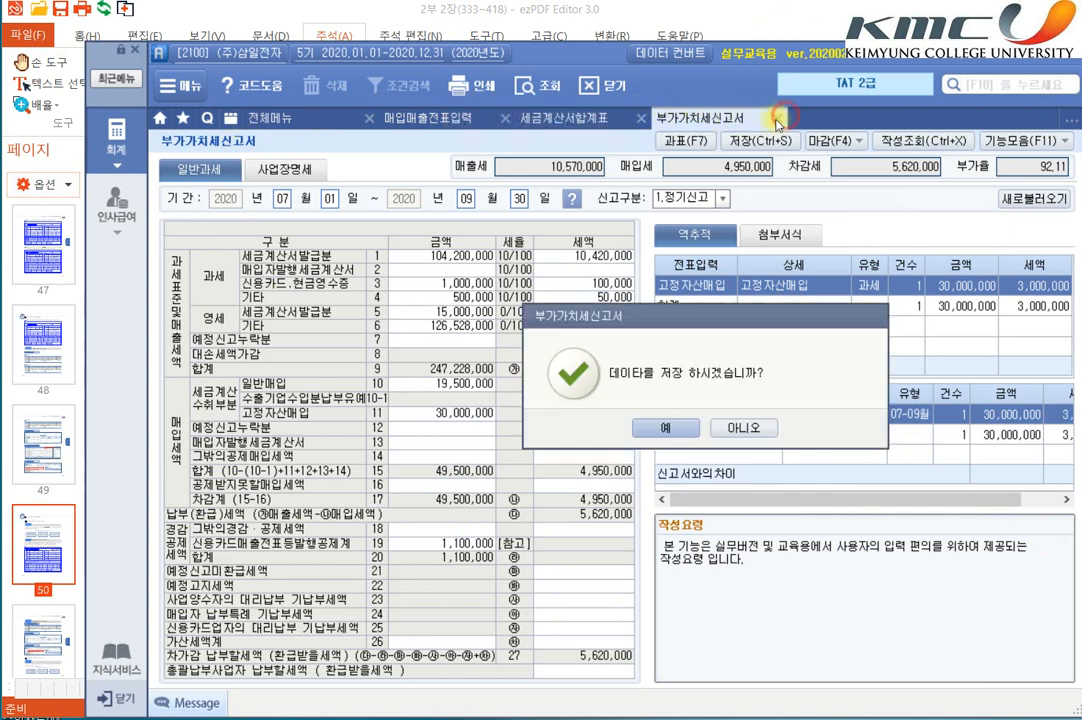
click(742, 430)
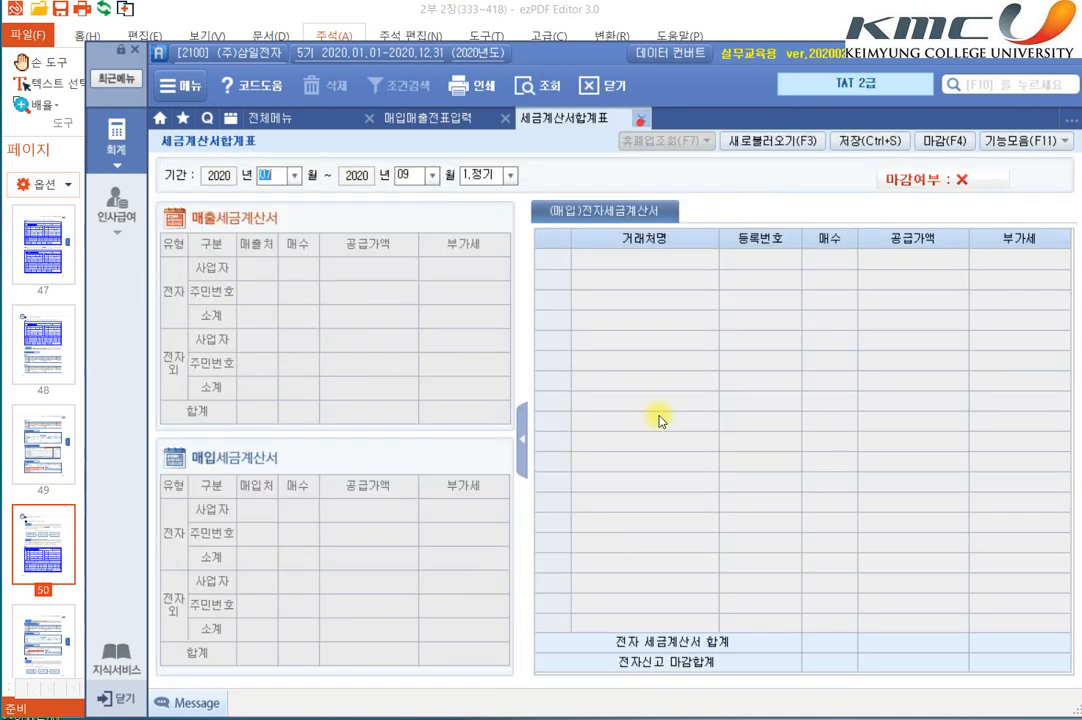
click(640, 119)
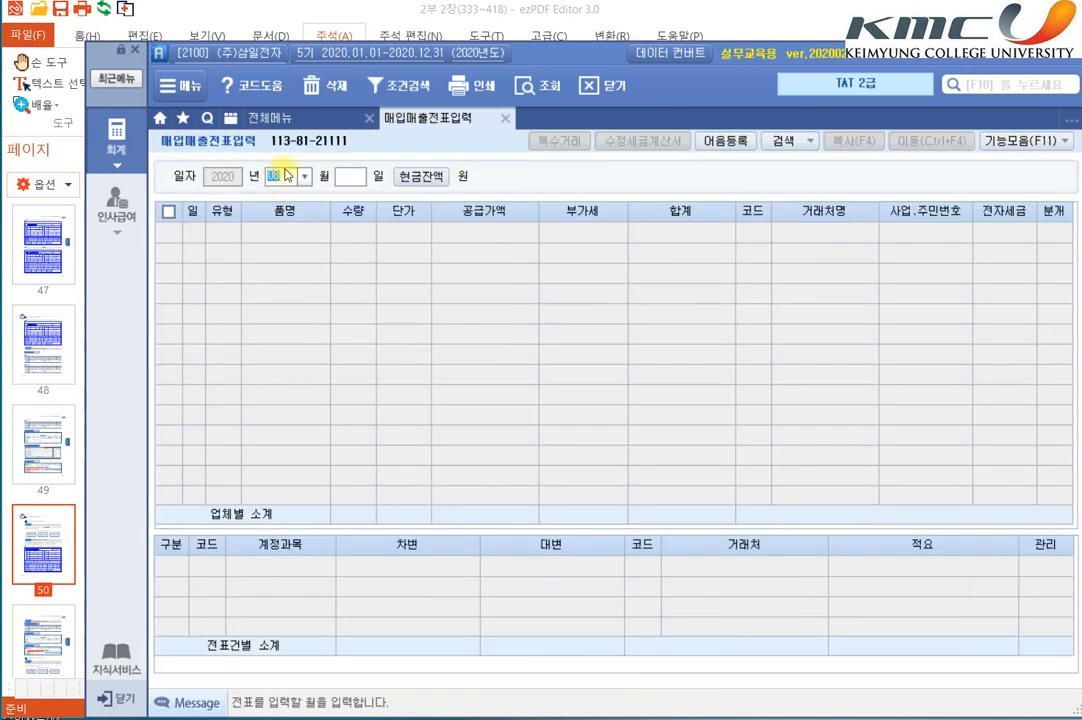
Step: Start an August 4 purchase voucher in 매입매출전표입력 with type 52.영세, item 수출용 원재료 and supply value 14,000,000
key(Return)
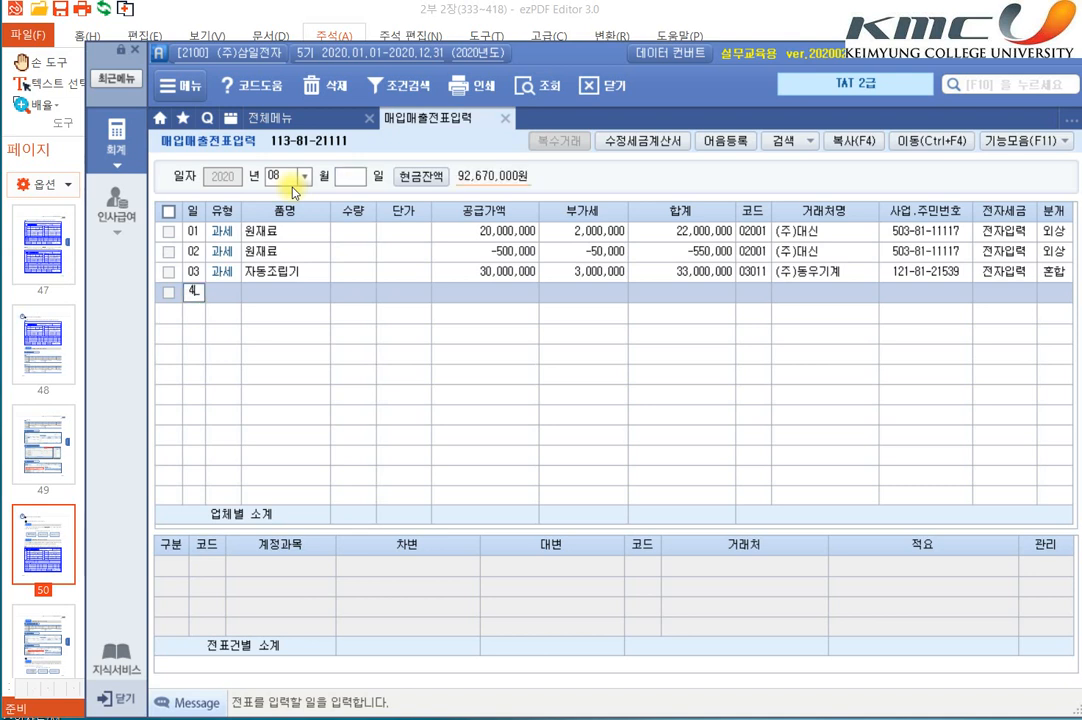
text(4)
key(Return)
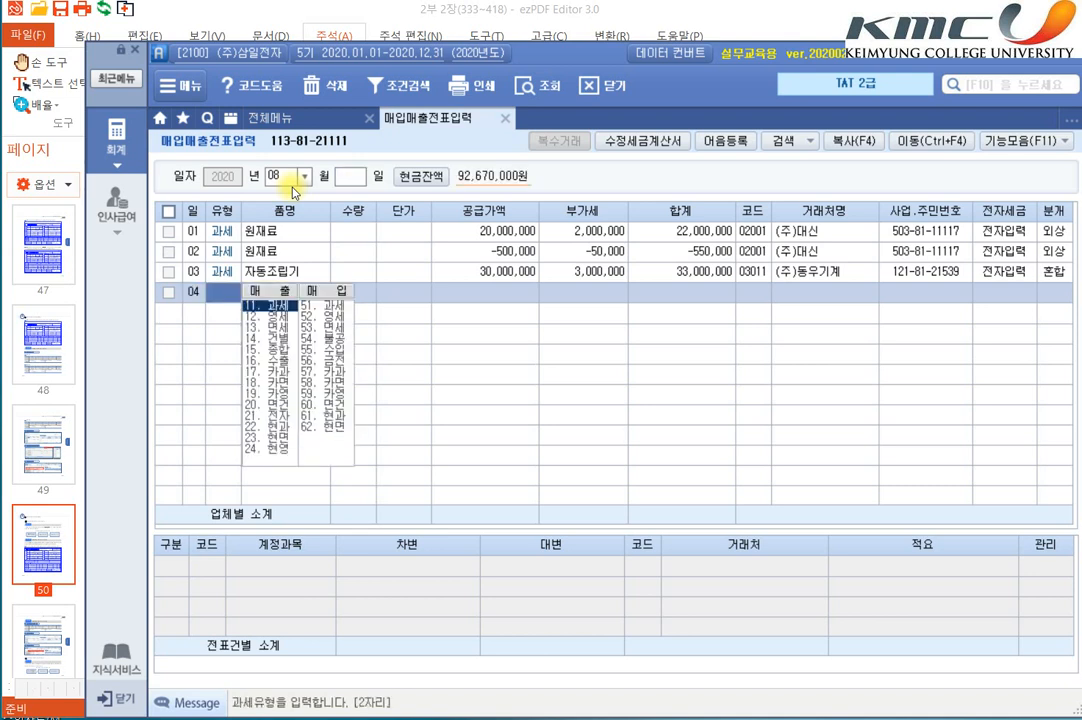
click(328, 318)
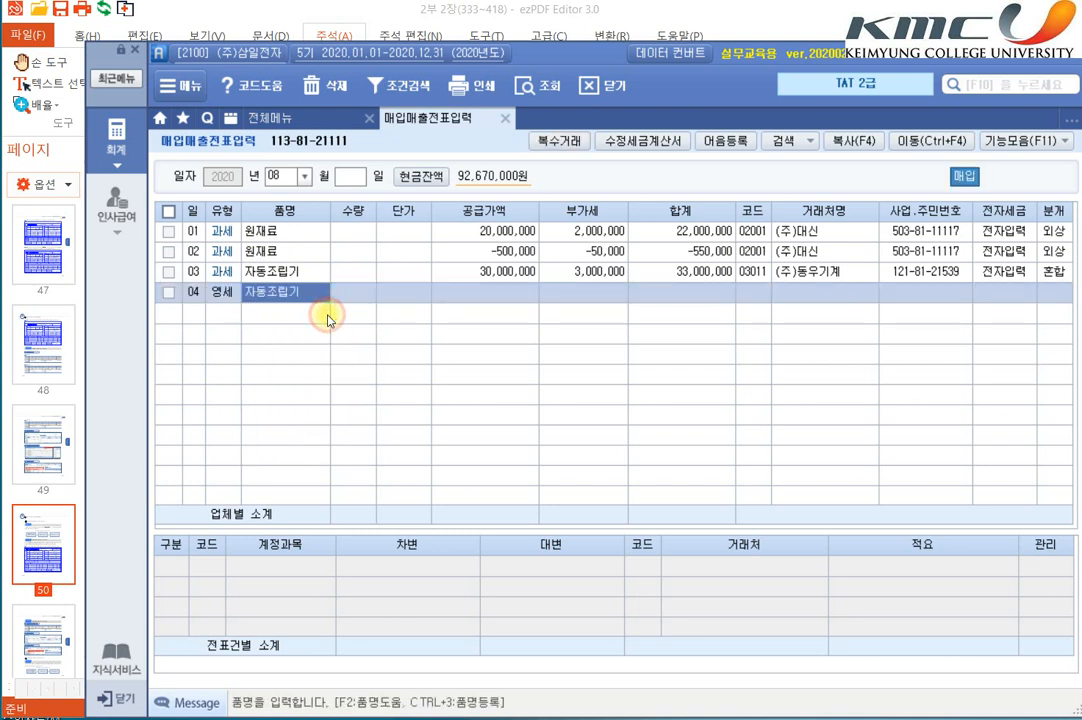
text(원재료)
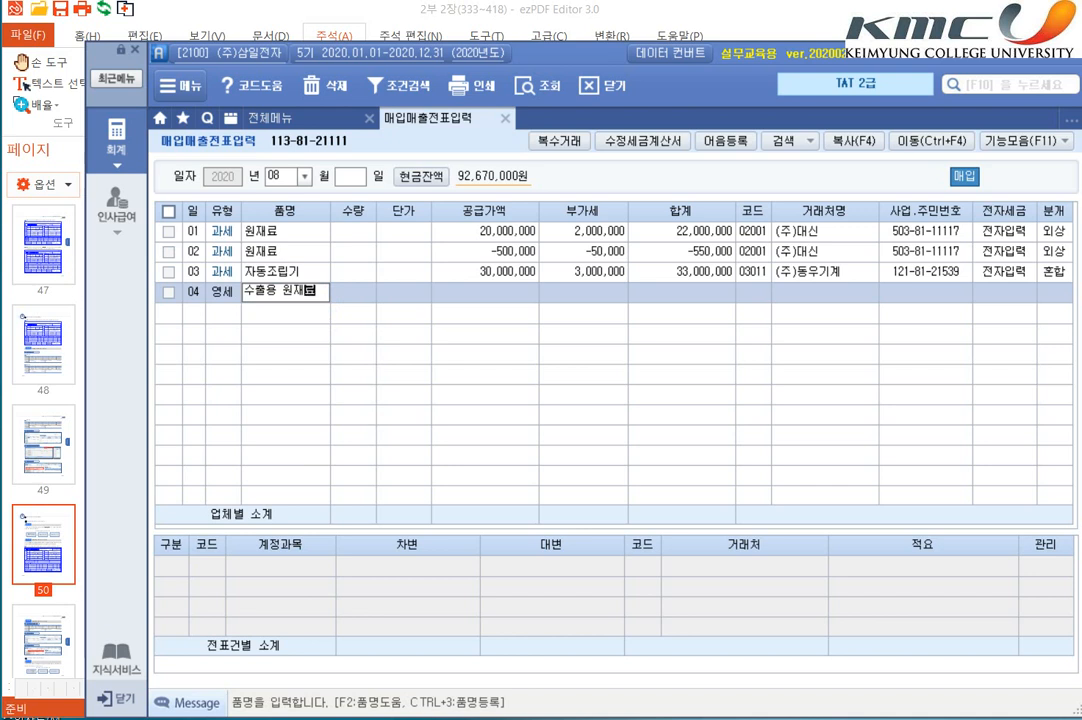
key(Return)
key(Return)
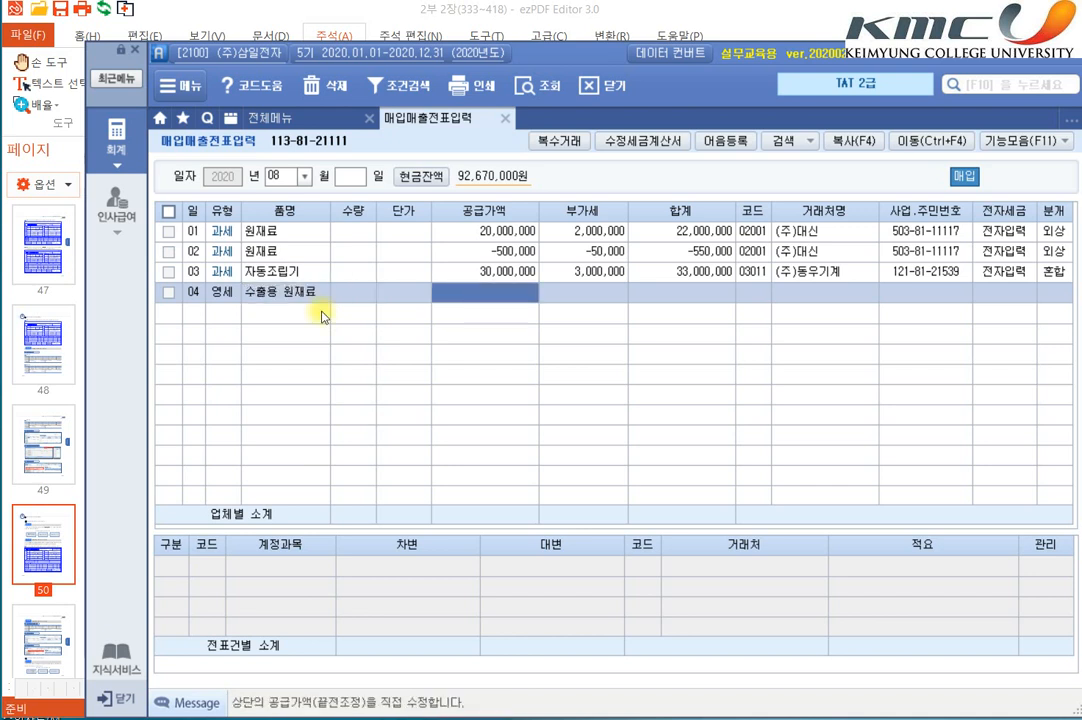
text(14000000)
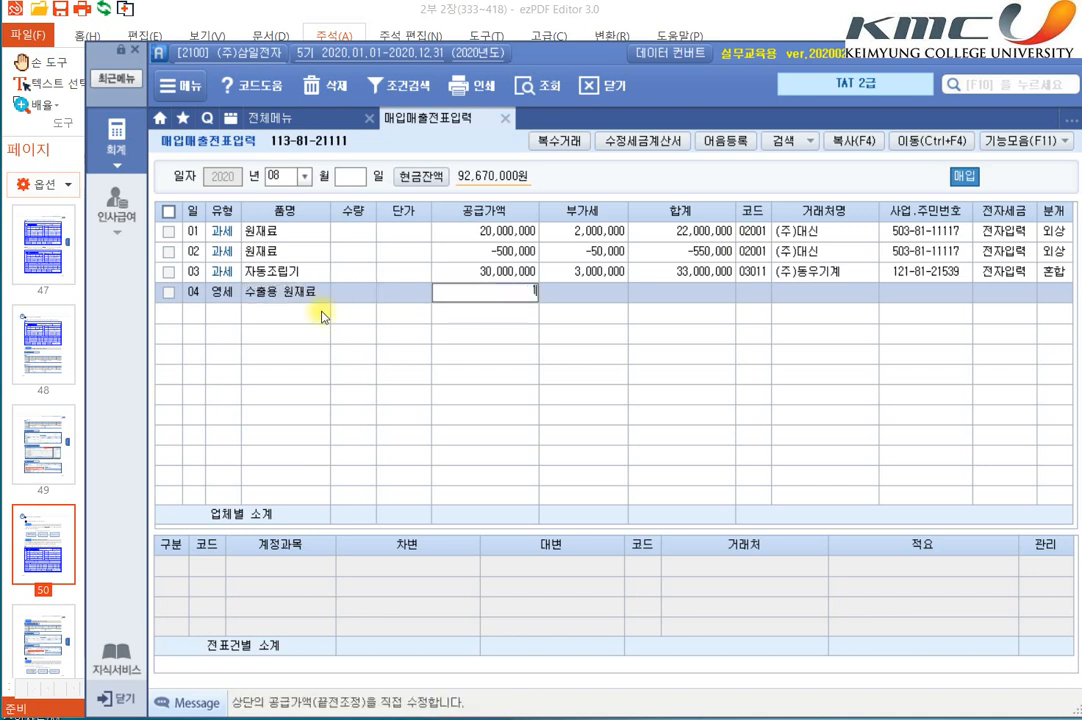
key(Return)
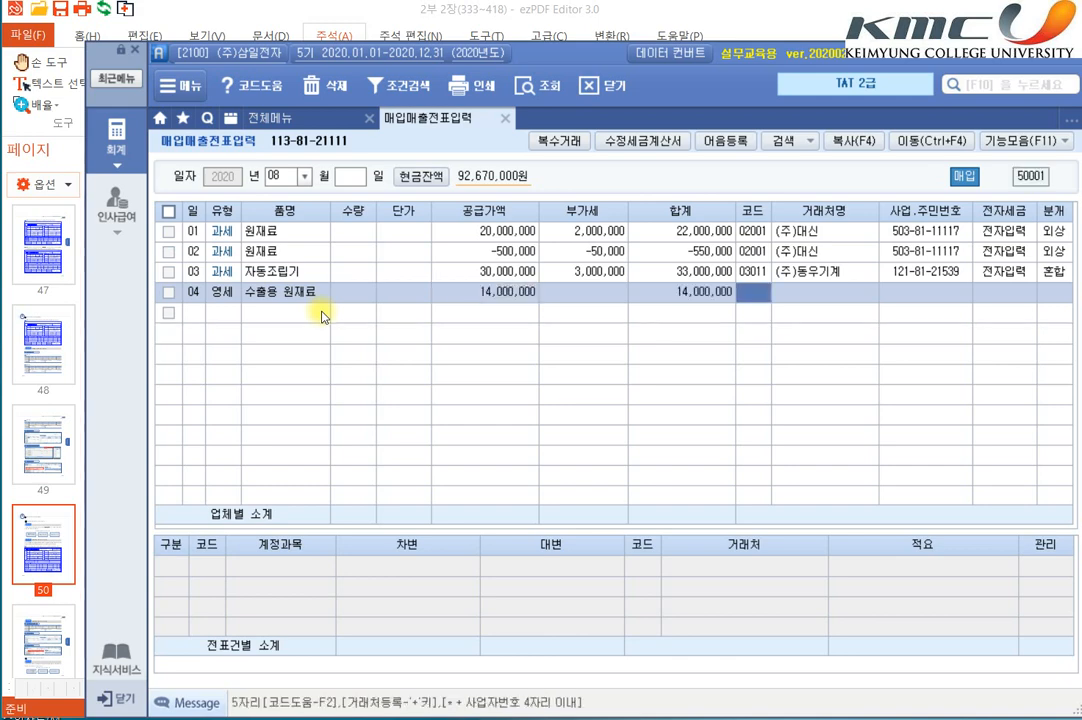
Step: Complete the August 4 voucher with supplier (주)한성, 전자세금 set to 전자입력 and 분개 set to 외상
text(한성)
key(Return)
key(Return)
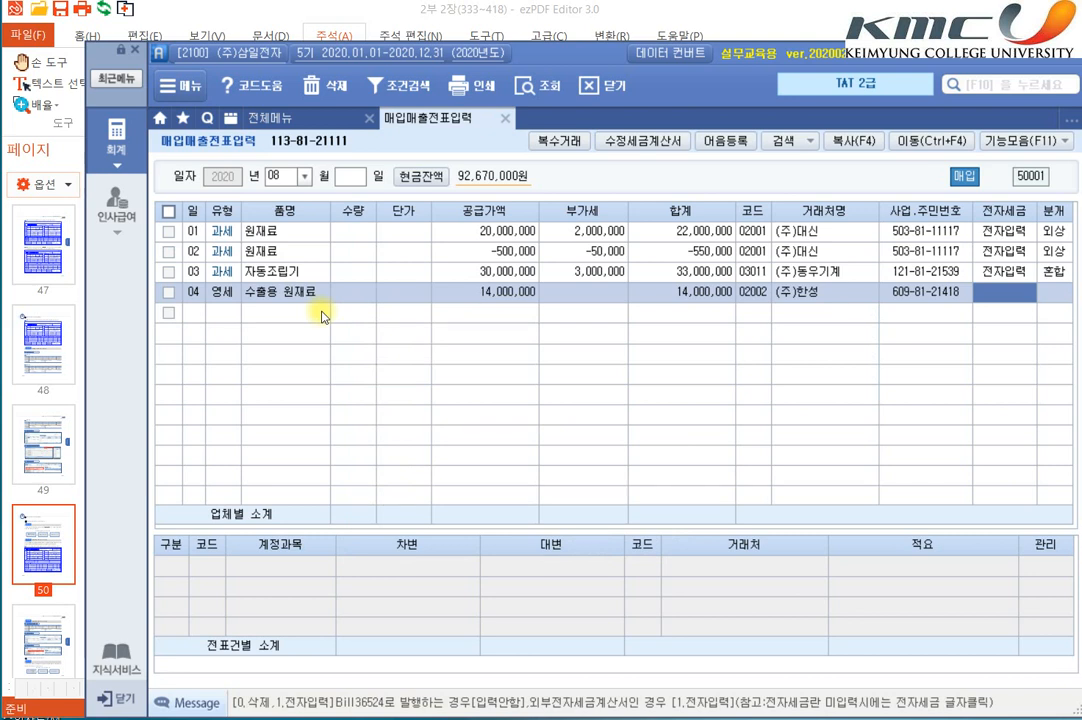
text(1)
key(Return)
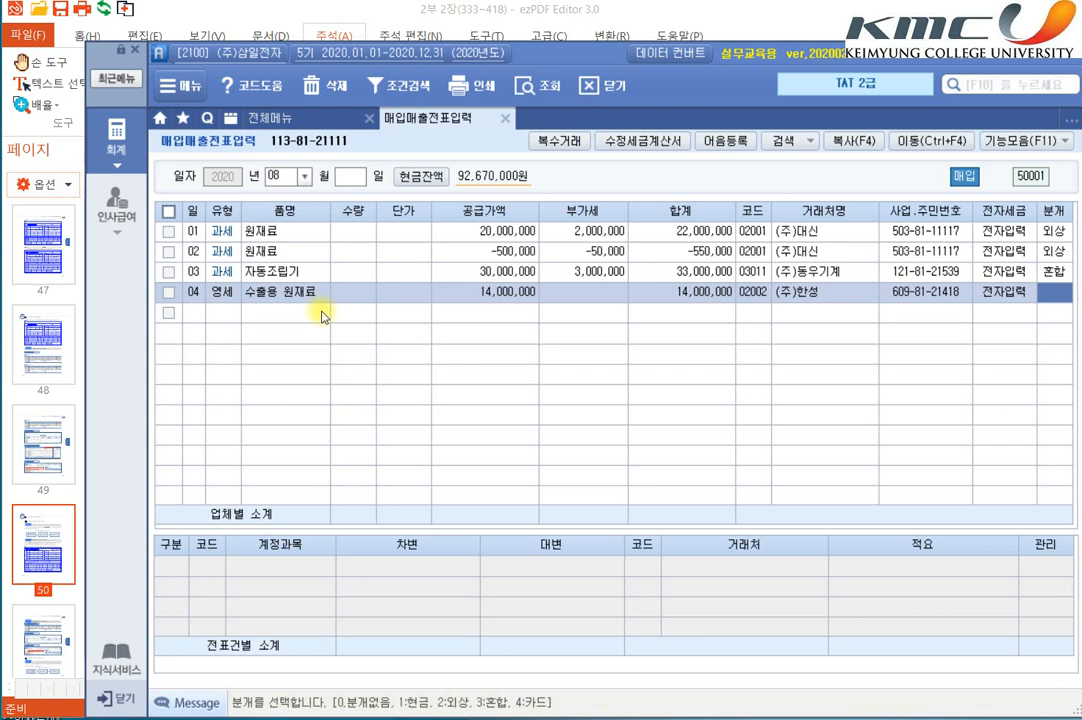
text(2)
key(Return)
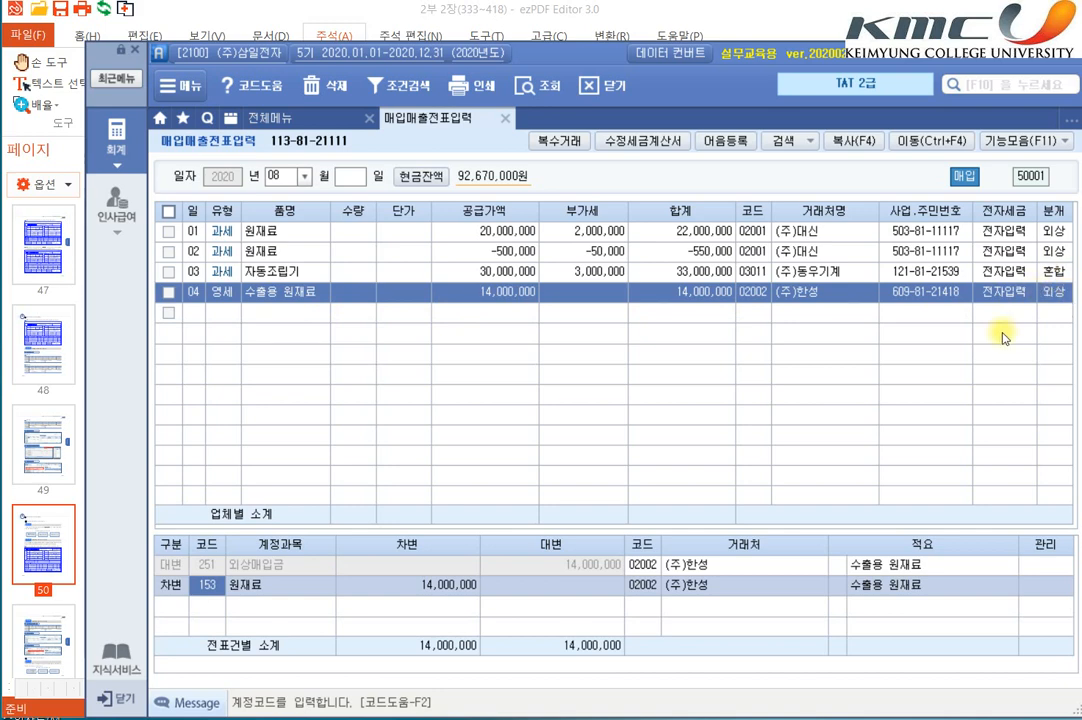
Step: Switch to ezPDF Editor and read section 08, 면세매입 거래의 부가가치세신고, through the 계산서 and 수행 결과 of item 1
click(612, 18)
scroll(686, 450, down, 10)
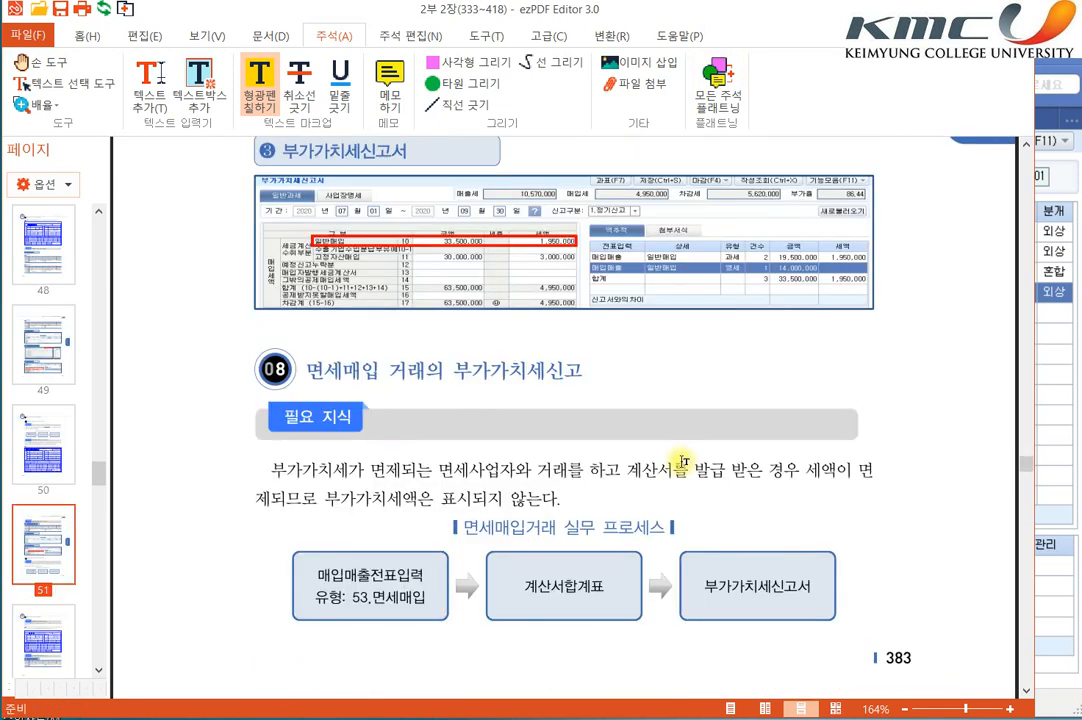
scroll(683, 462, down, 3)
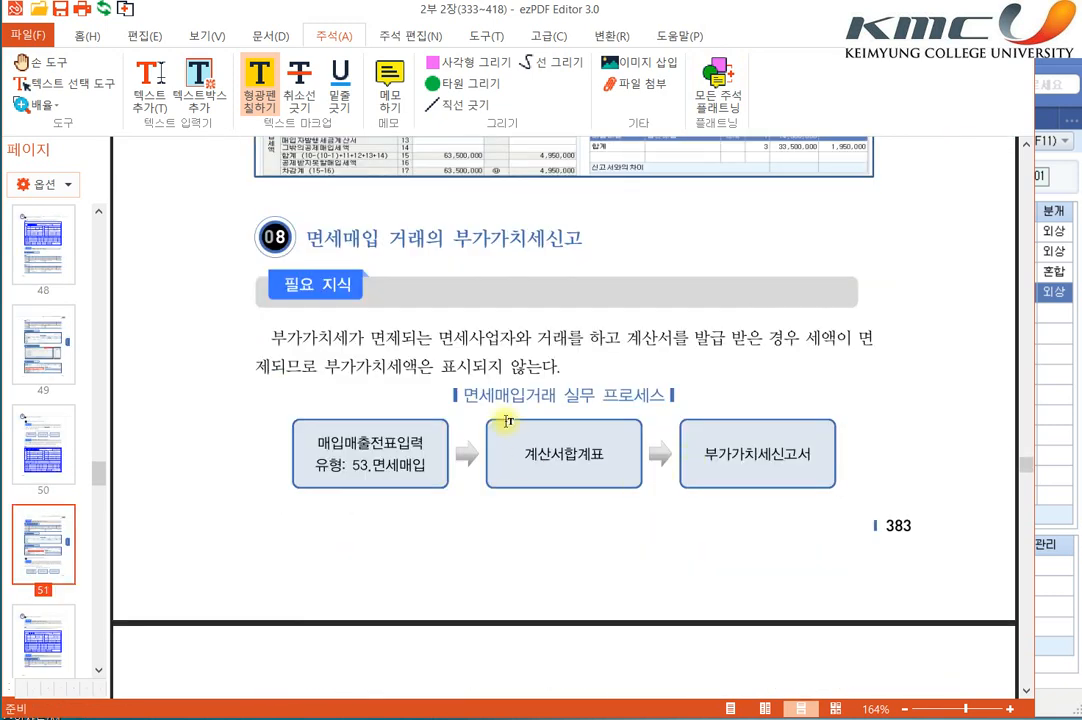
scroll(507, 415, down, 4)
scroll(509, 425, down, 5)
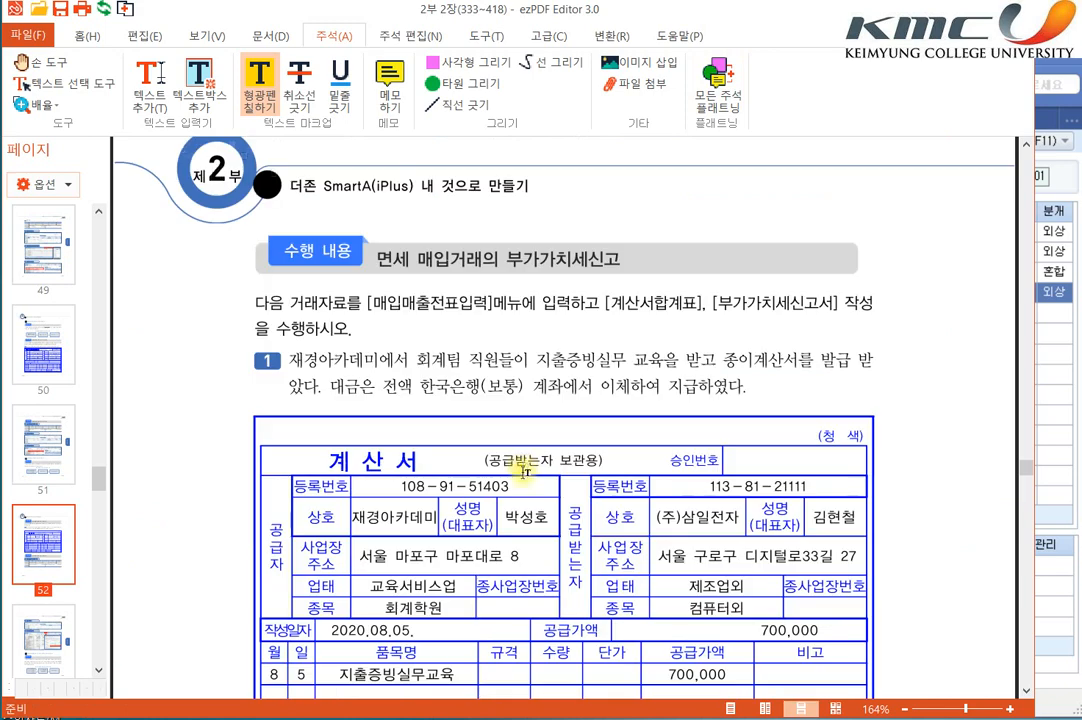
scroll(523, 465, down, 6)
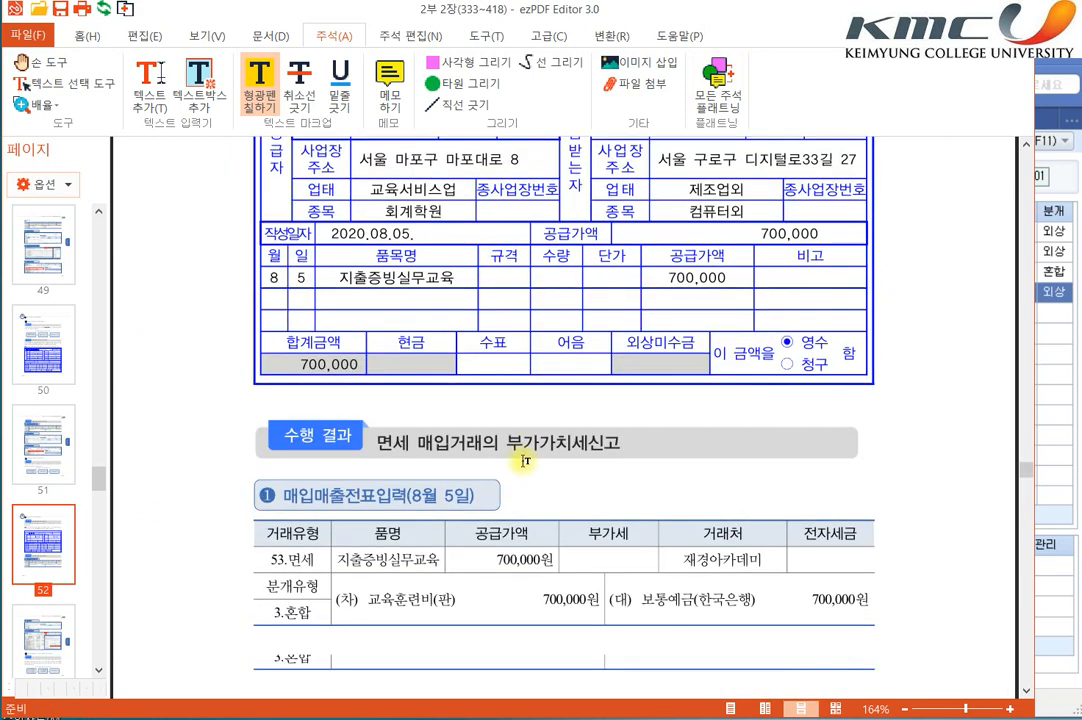
scroll(527, 461, up, 4)
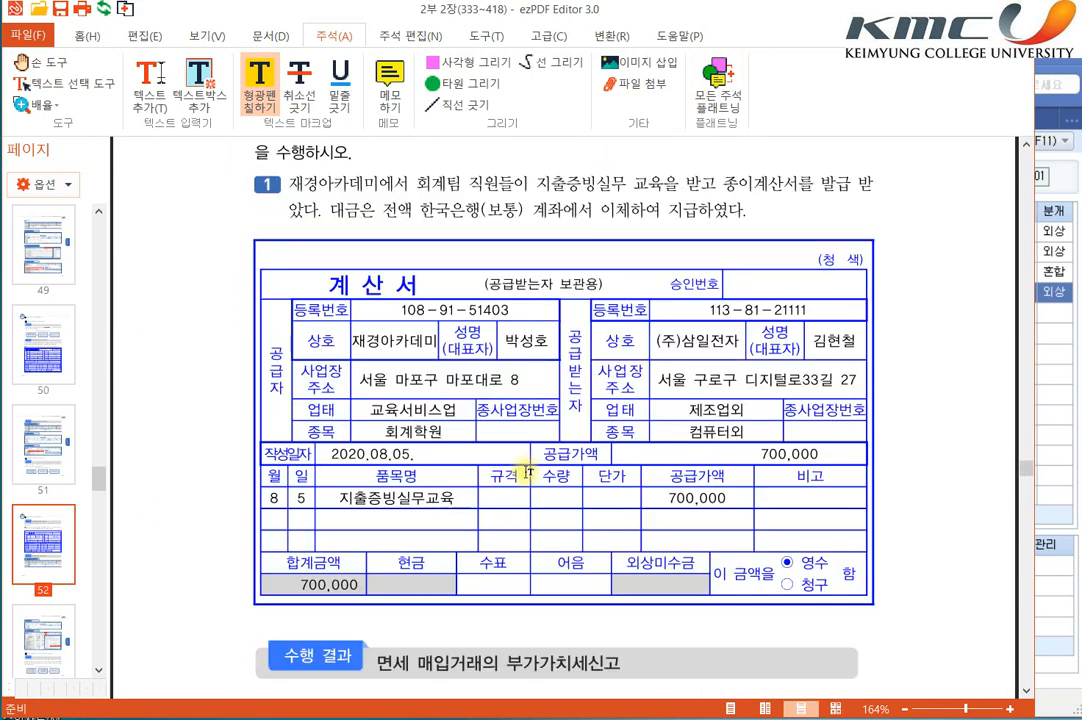
scroll(530, 477, up, 2)
scroll(530, 477, up, 1)
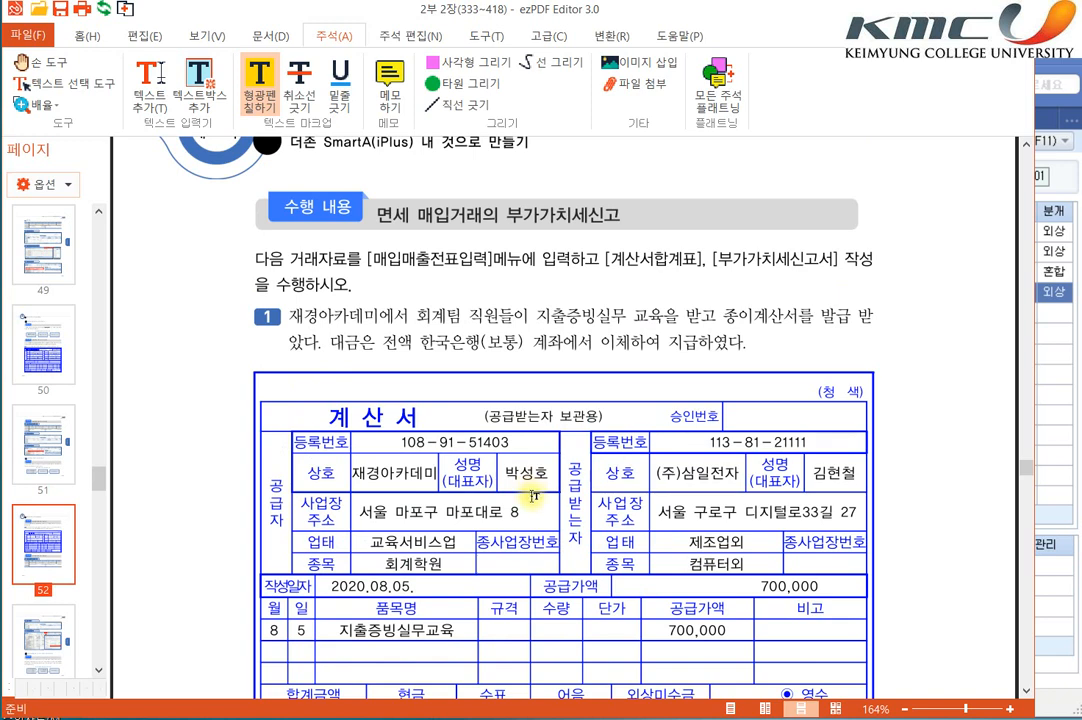
Step: Highlight 회계팀 직원, 교육을 받고 종이계산서, the 계산서 title, date 2020.08.05., 공급가액 and 700,000 in the exempt purchase exercise
scroll(533, 496, down, 3)
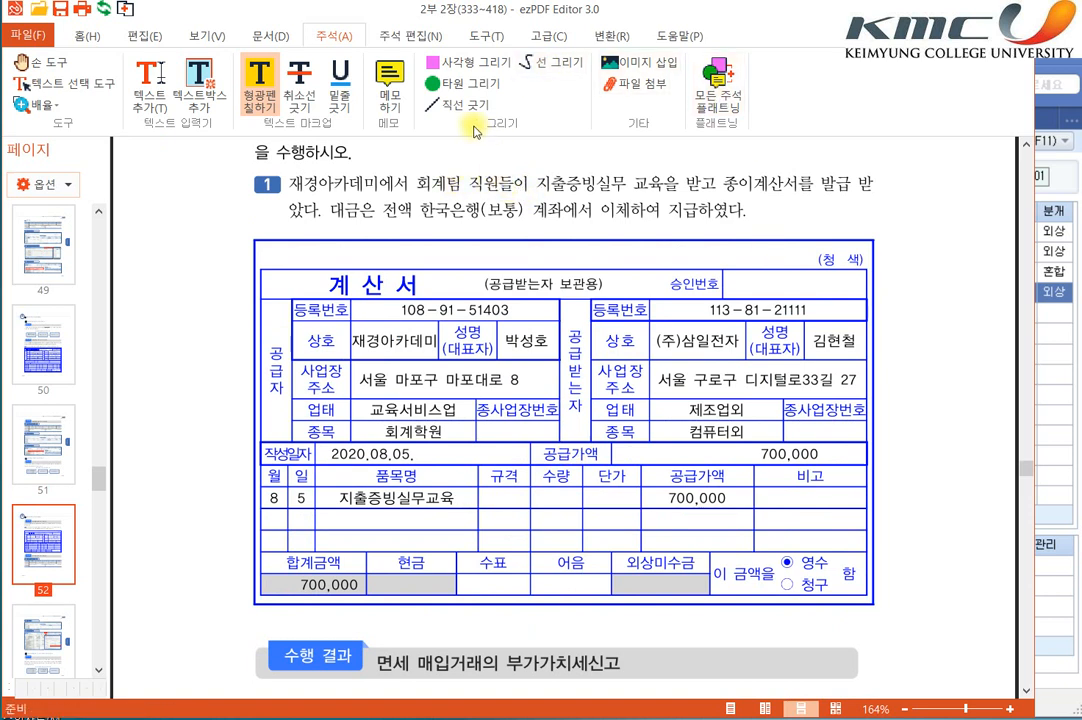
drag(414, 183, 499, 184)
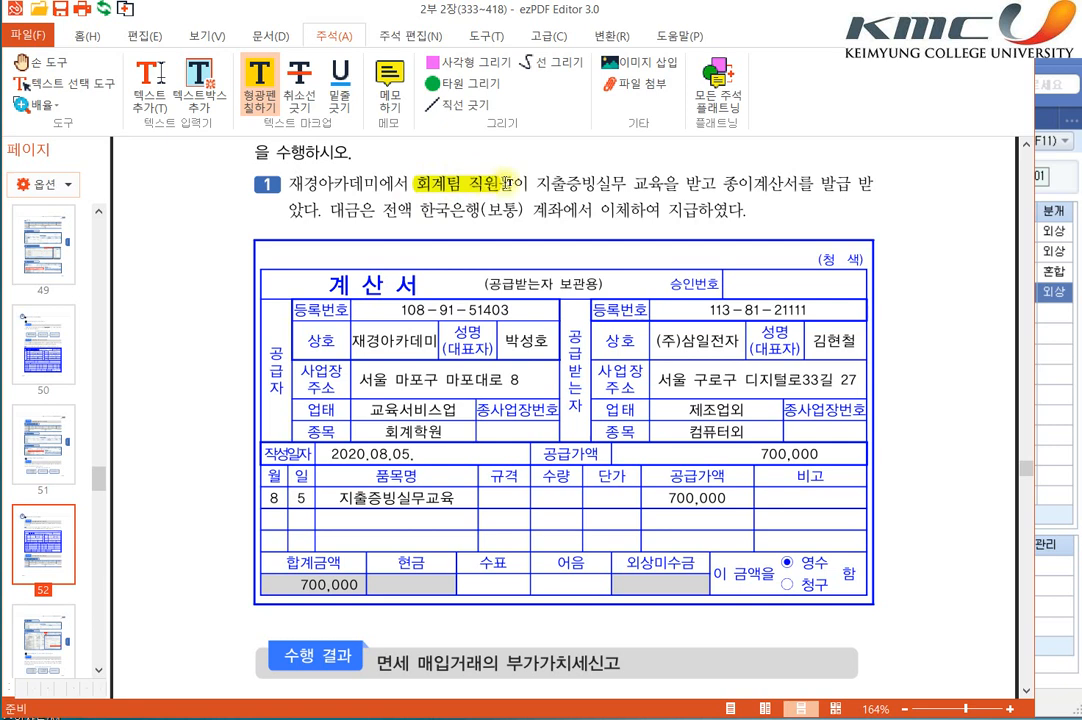
drag(628, 184, 800, 183)
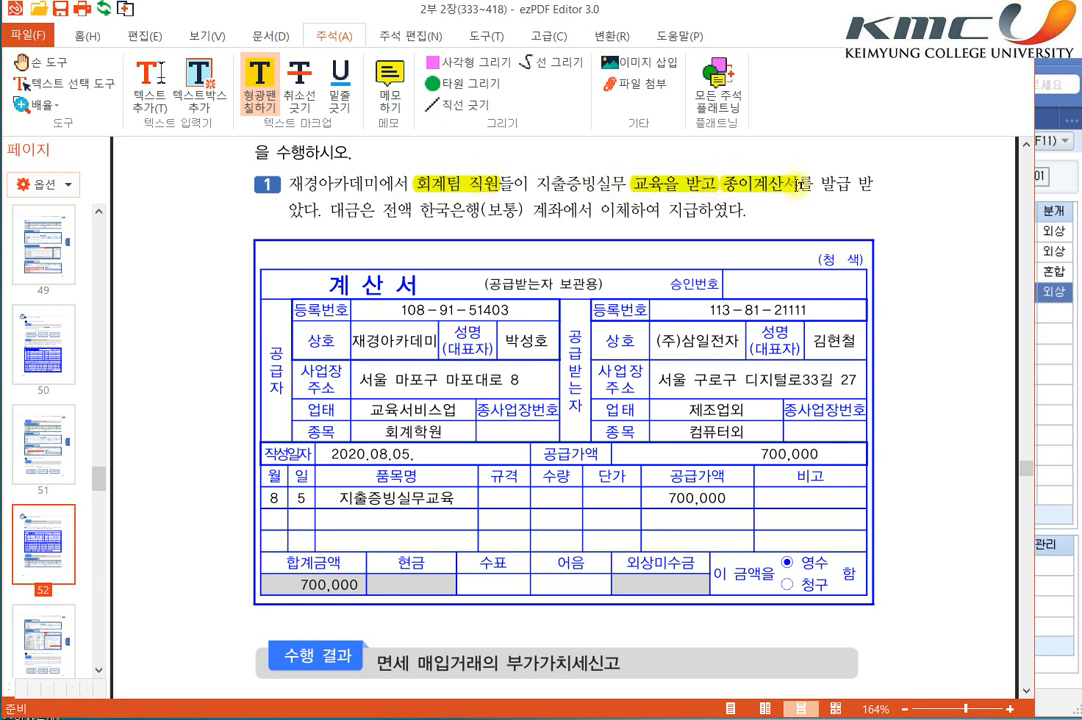
drag(322, 291, 420, 287)
drag(331, 463, 418, 455)
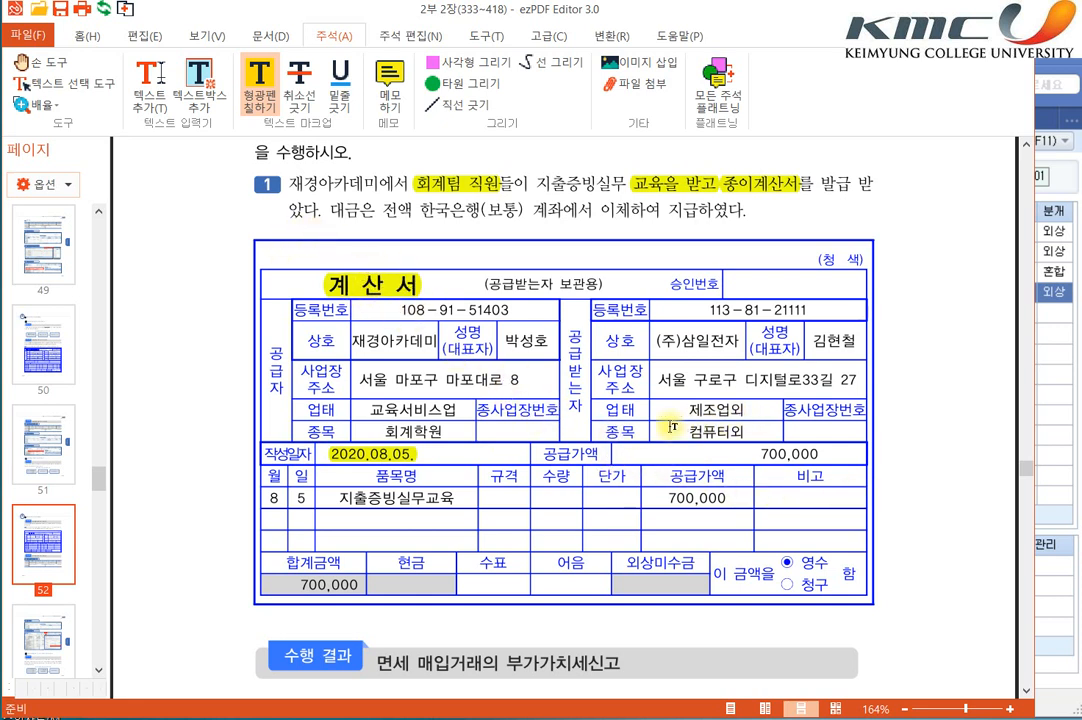
drag(541, 454, 606, 455)
drag(757, 454, 823, 455)
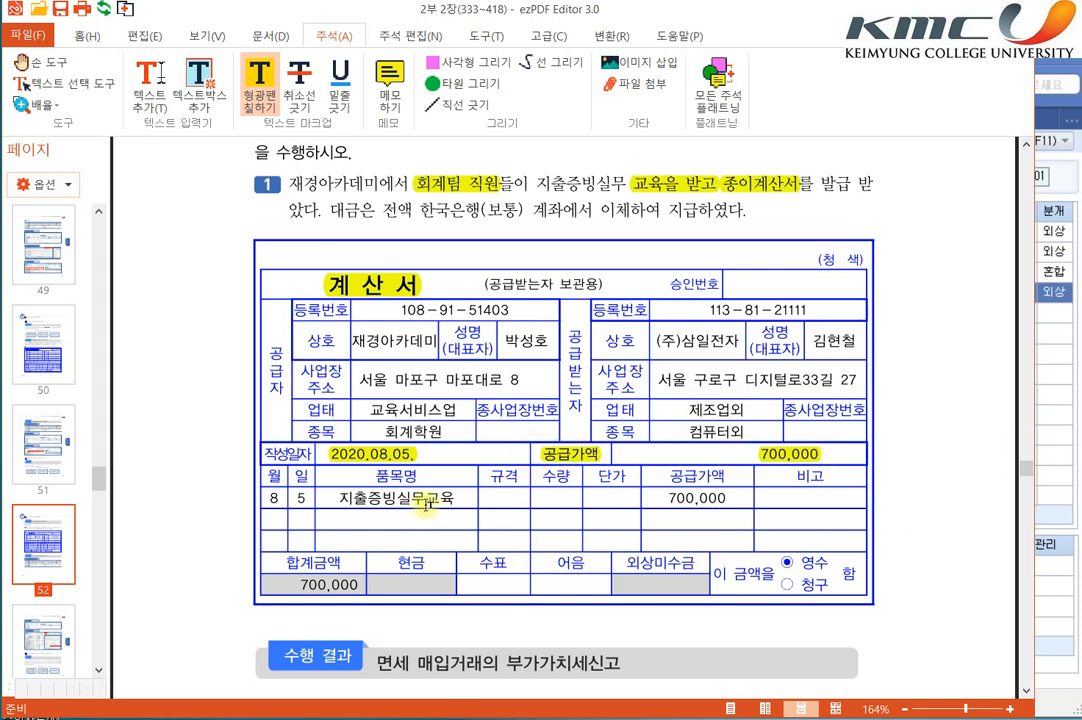
Step: Switch to SmartA and start an August 5 voucher with purchase type 53.면세
click(1058, 476)
click(195, 312)
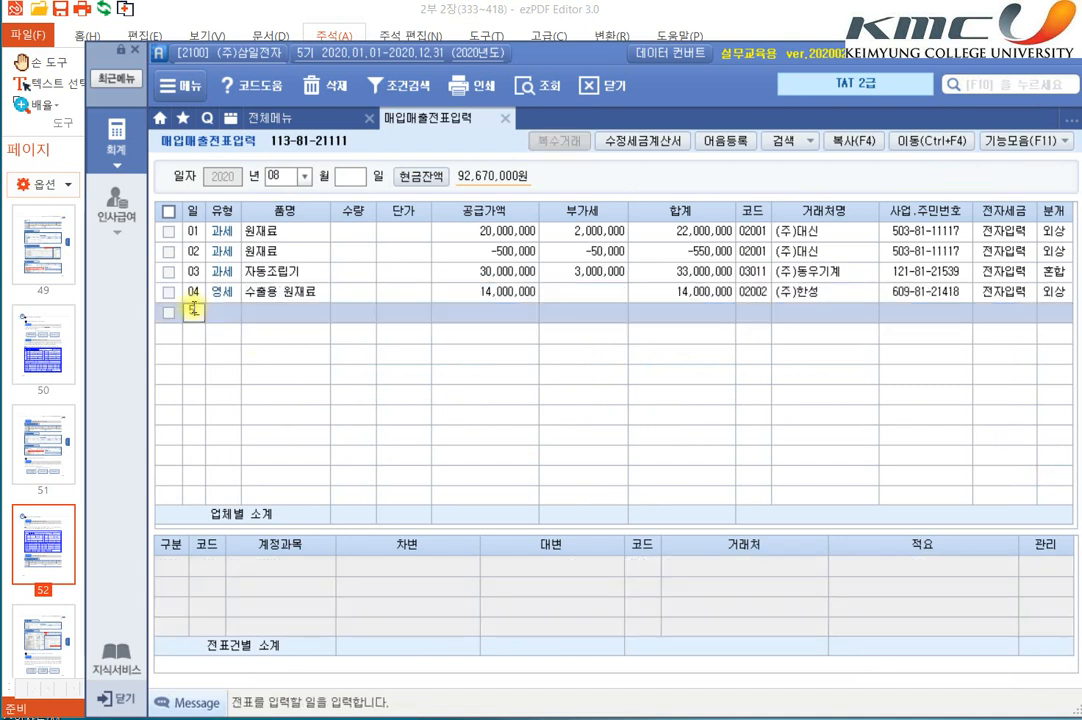
text(05)
key(Return)
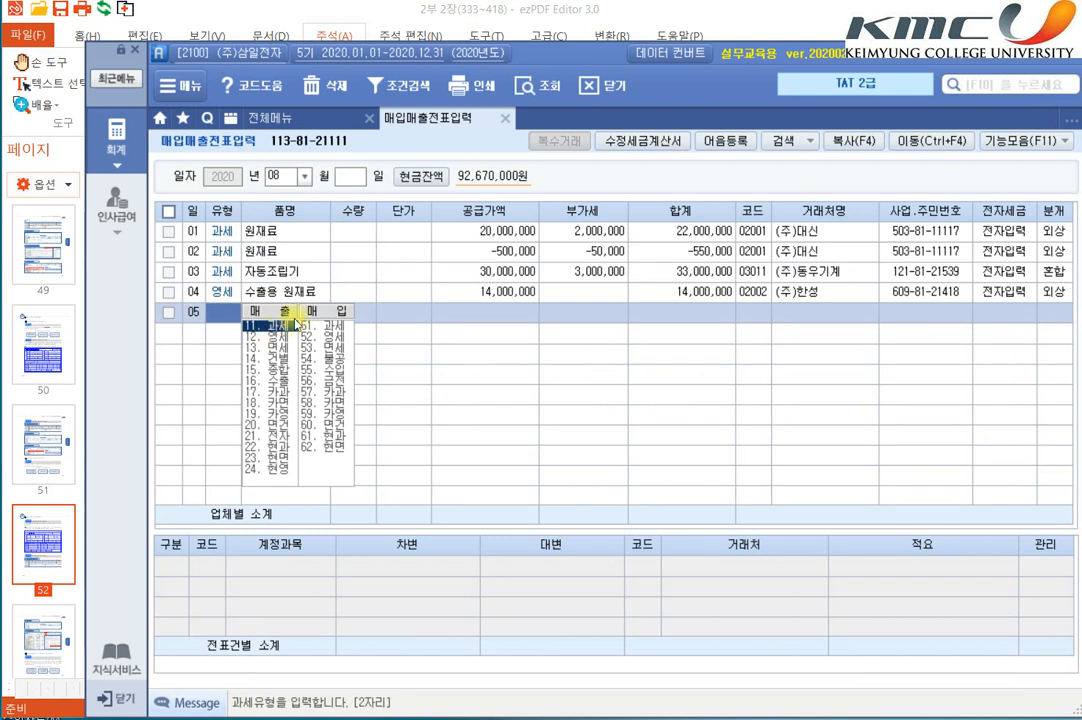
click(330, 313)
click(330, 314)
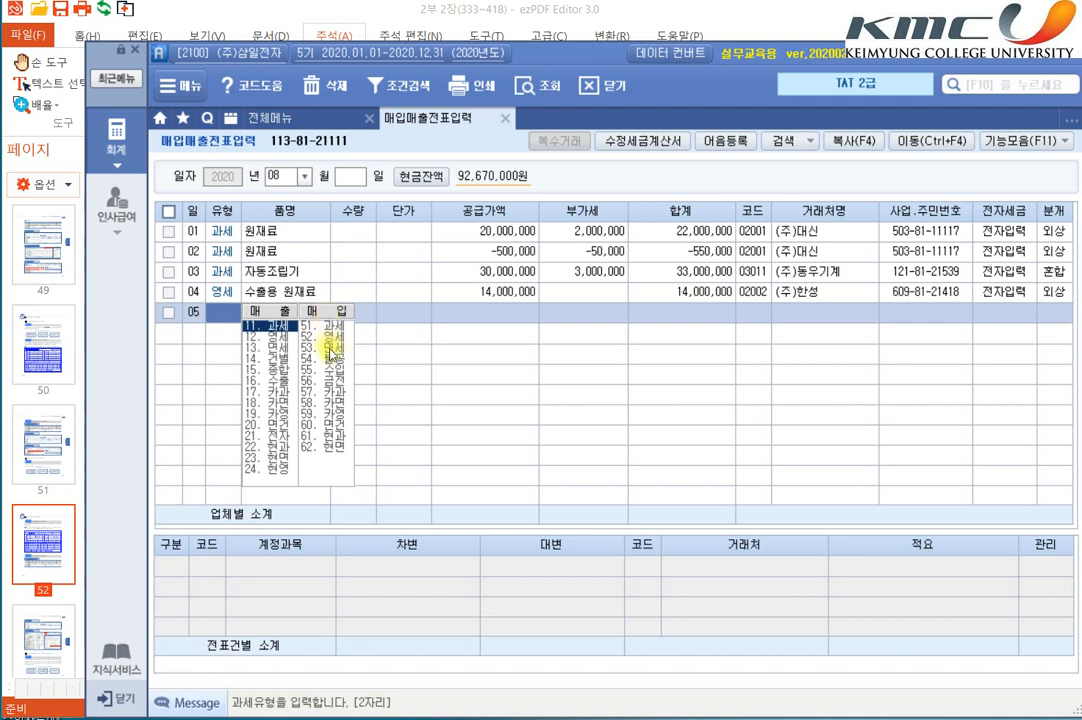
click(325, 347)
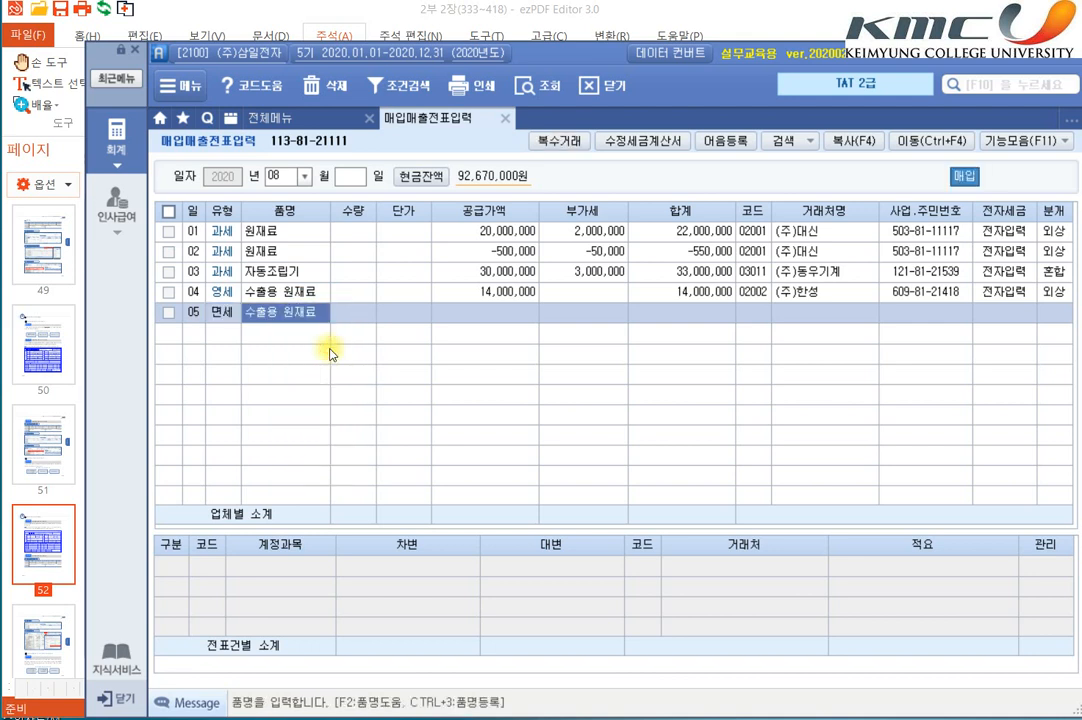
Step: Enter item 지출증빙실무교육 and supply value 700,000 on the August 5 voucher
text(지)
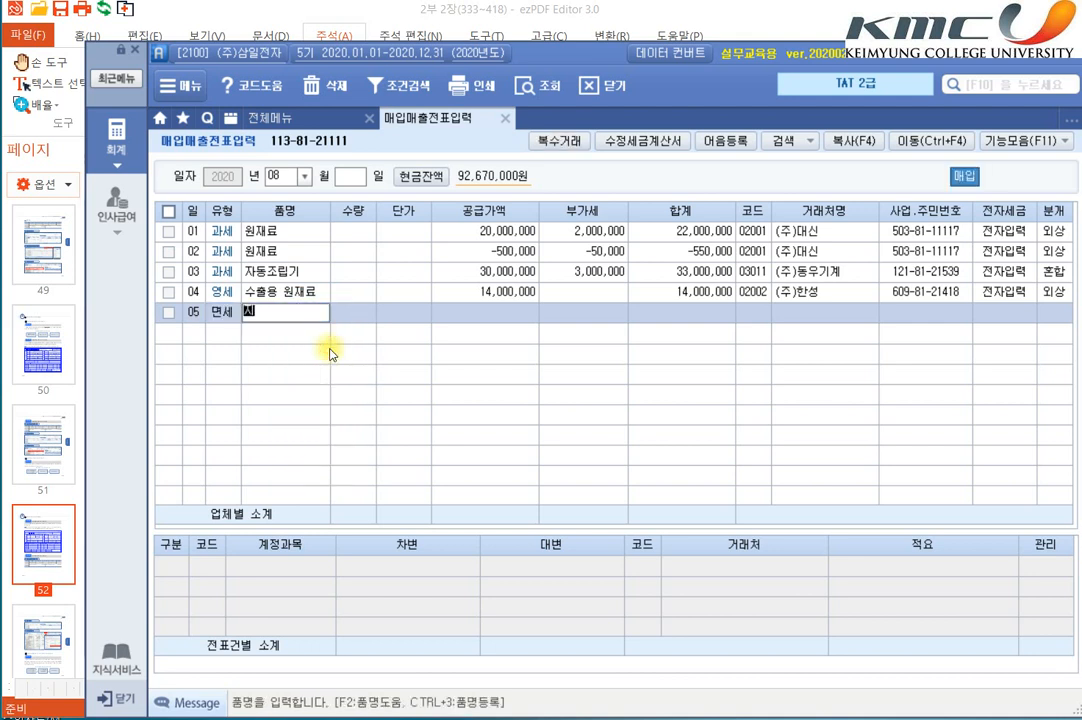
text(출증빙실무교육)
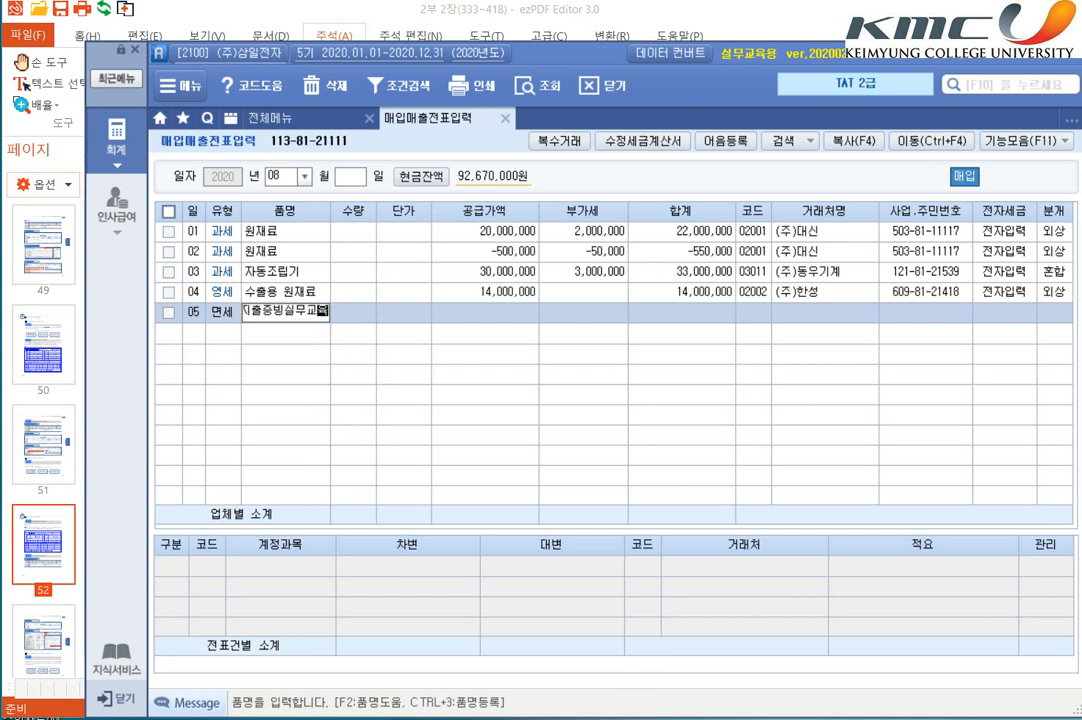
key(Return)
key(Return)
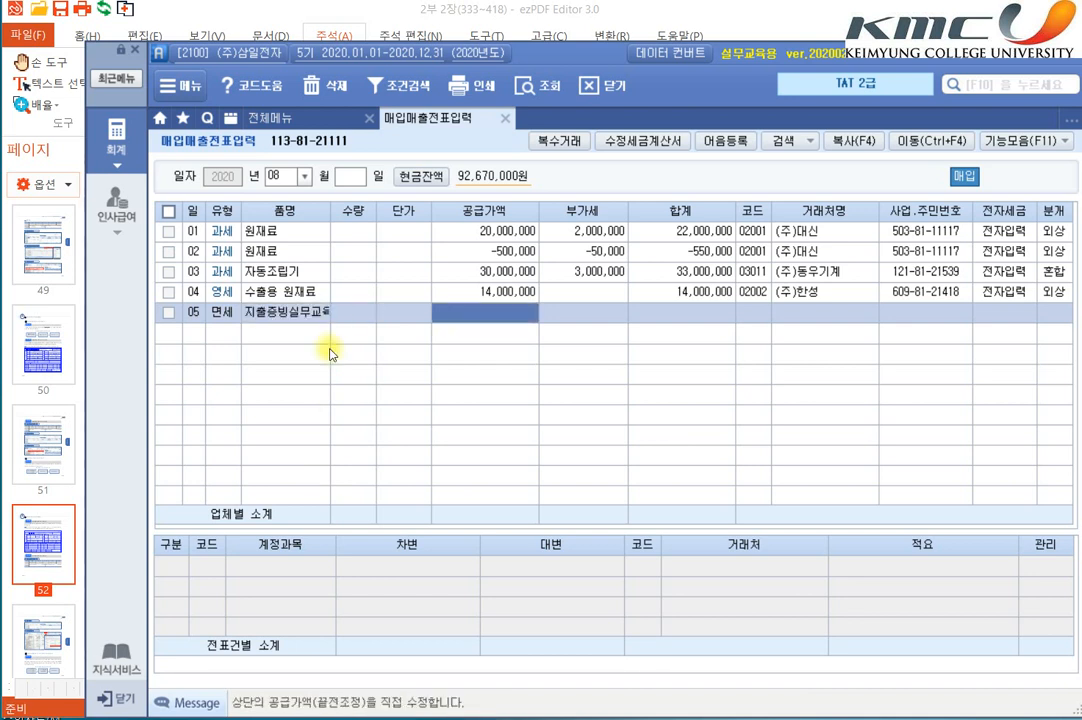
text(7000000)
Step: Set the August 5 voucher's supplier to 재경아카데미, leave 전자세금 blank and set 분개 to 혼합
key(Return)
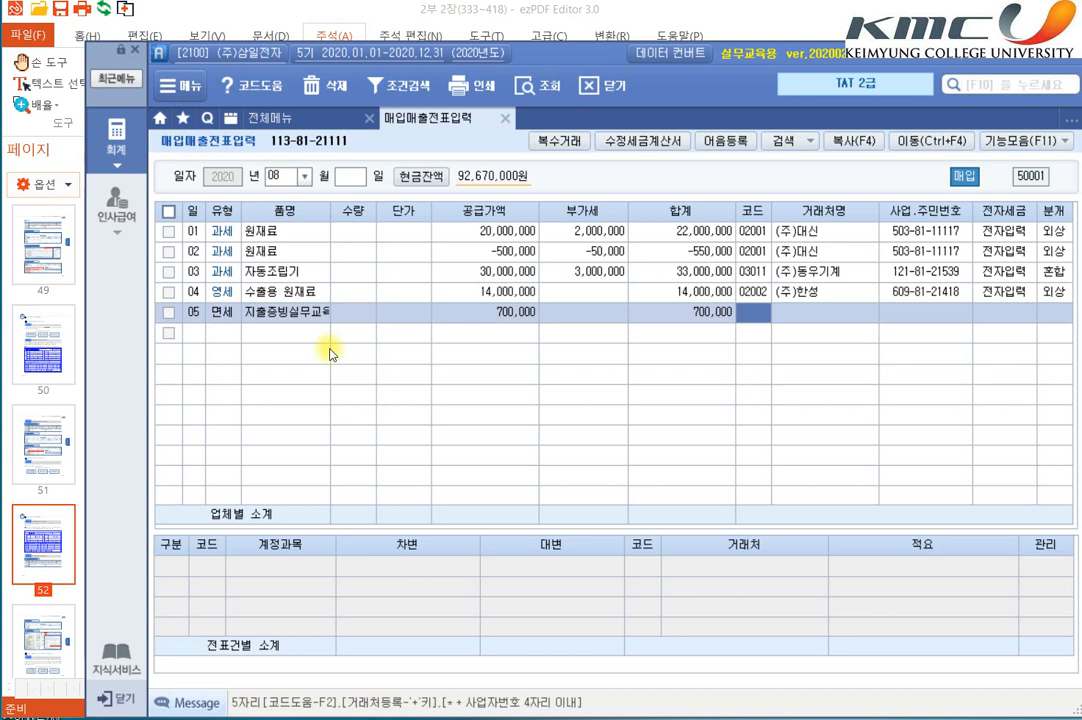
text(경아가)
key(Return)
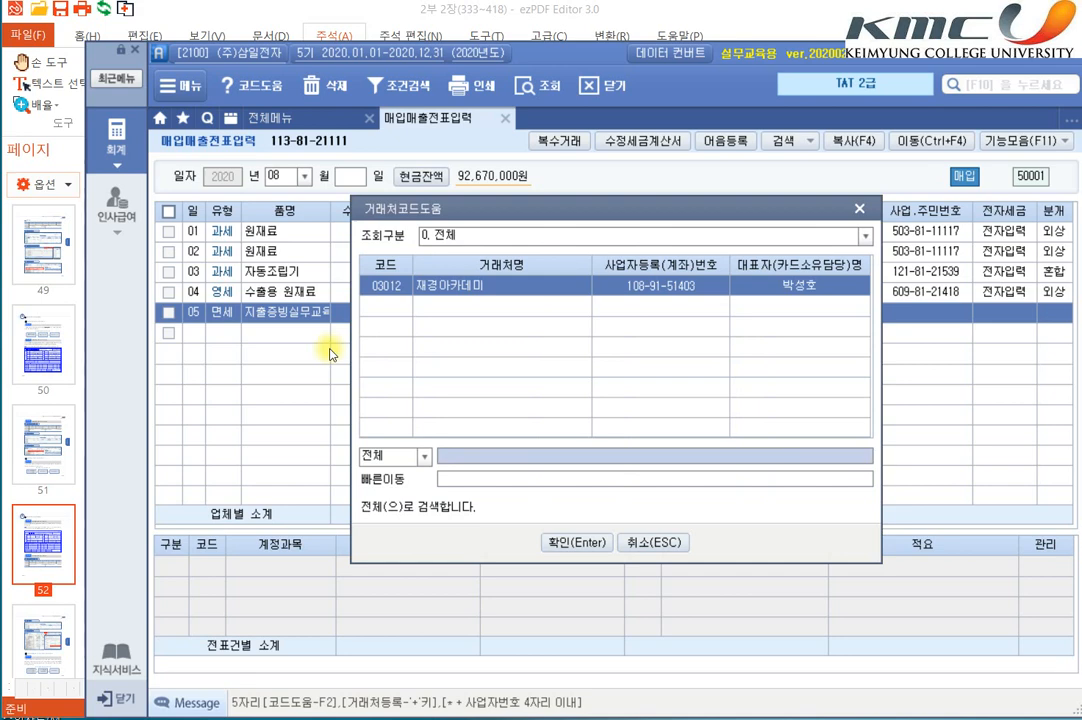
key(Return)
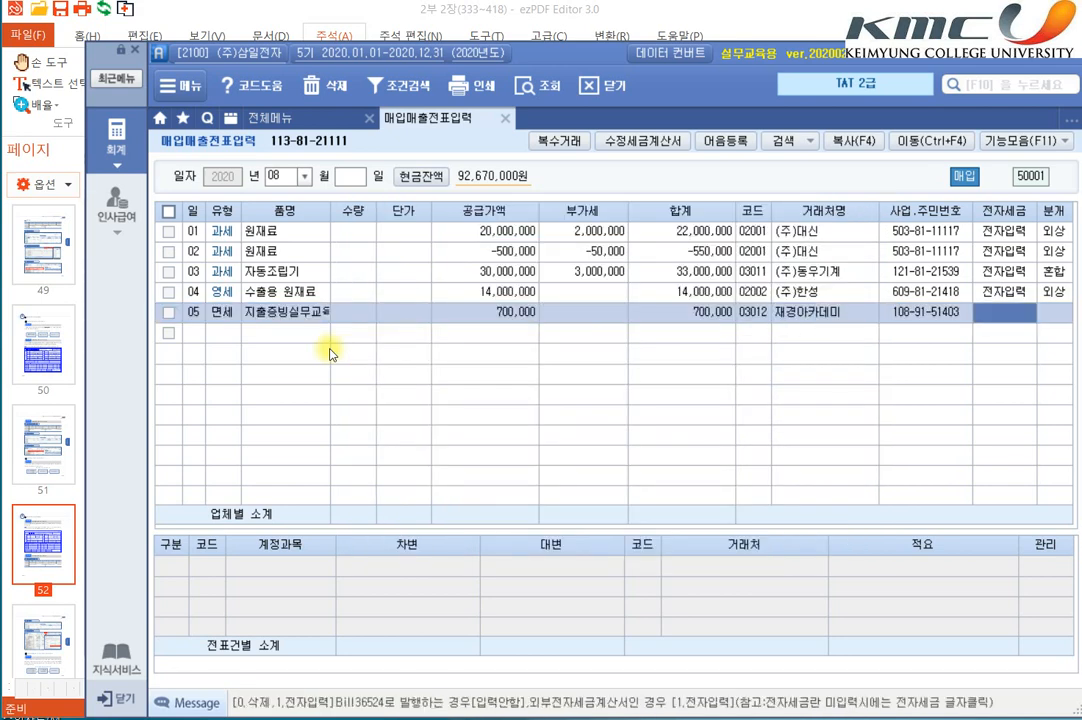
key(Return)
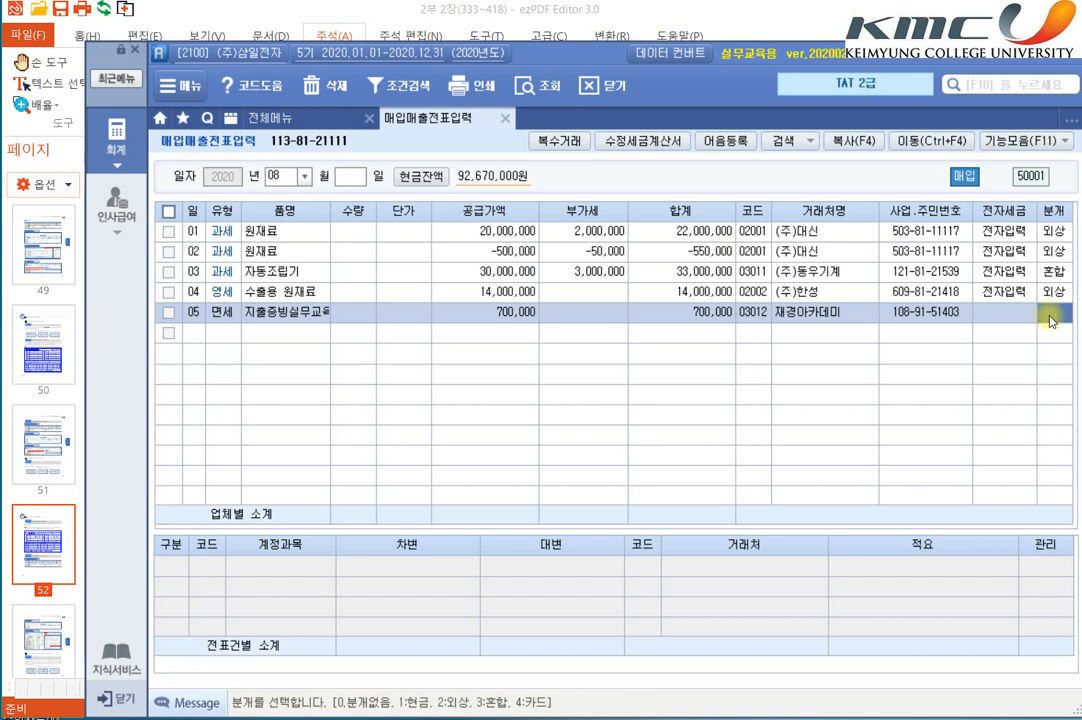
text(3)
key(Return)
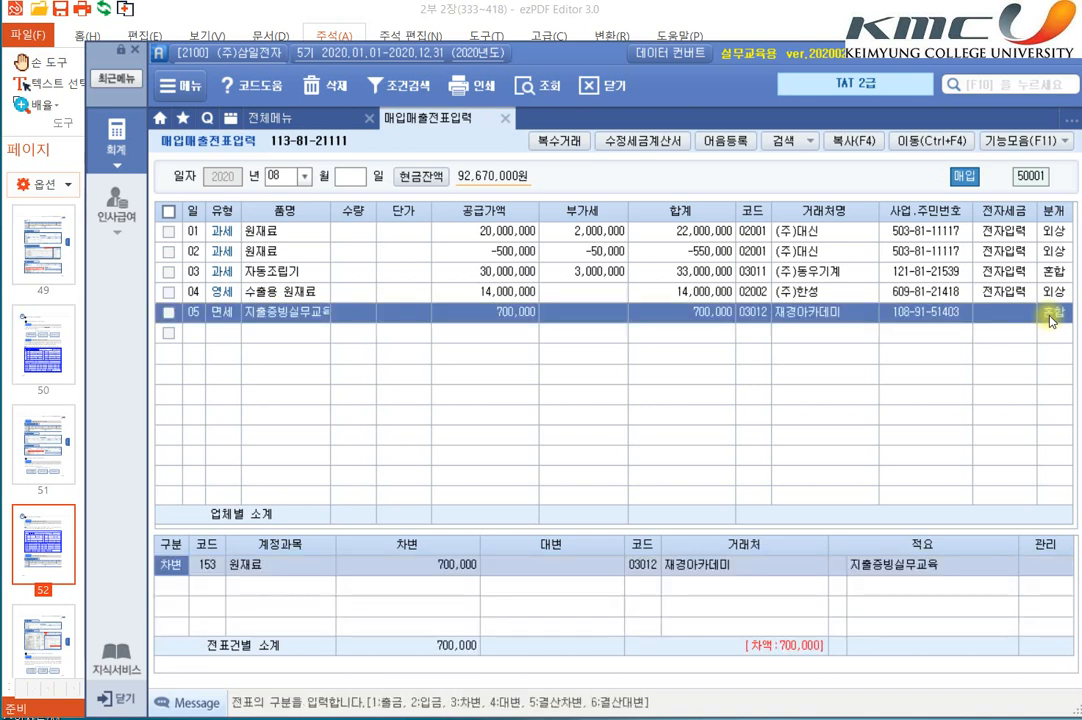
Step: Look up the account code for the August 5 voucher's debit line with 교육 and highlight 825 교육훈련비 among the matches
key(Return)
text(교육)
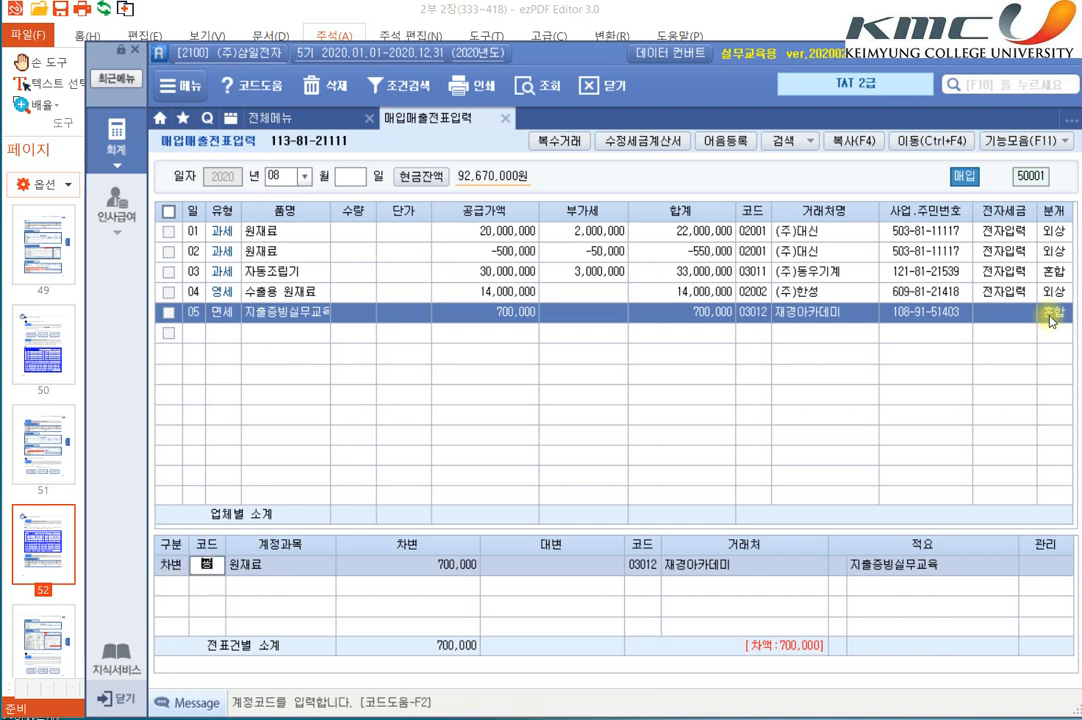
key(Return)
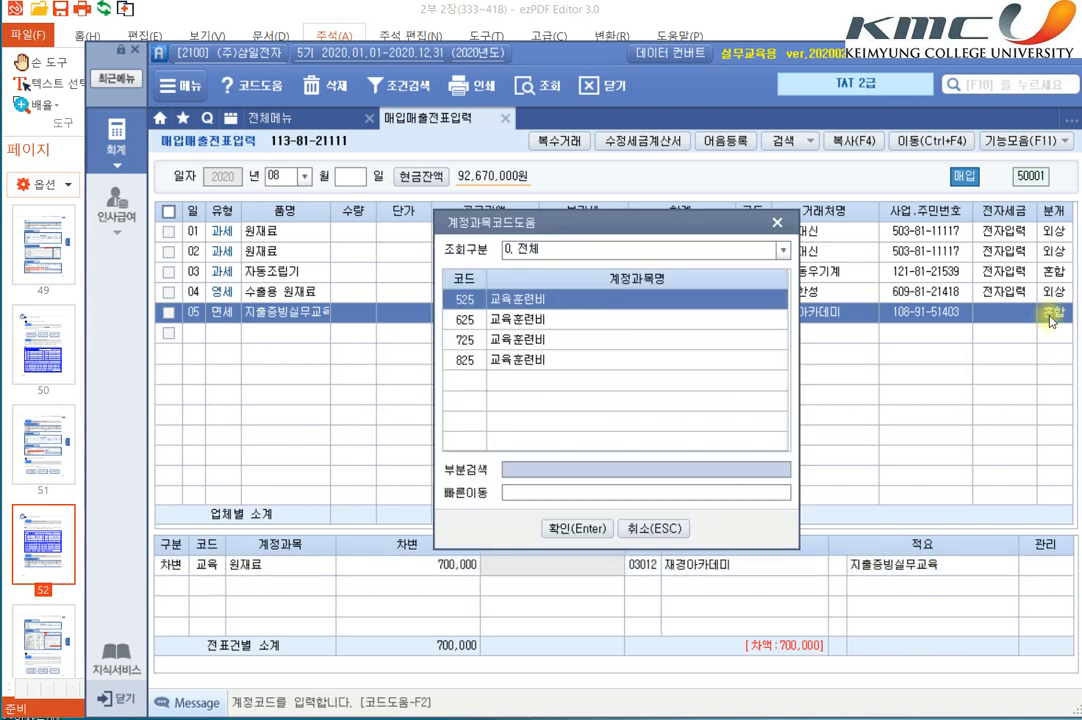
key(Down)
key(Down)
key(Down)
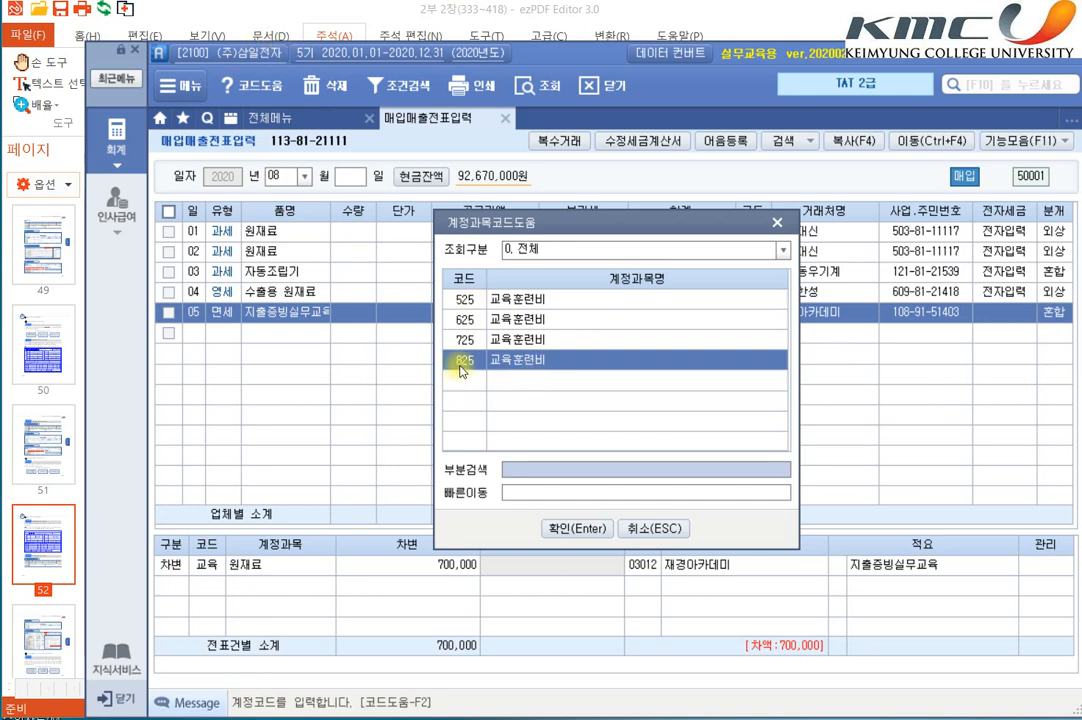
Step: Switch to Notepad and add the heading 비용계정과목코드 a few lines below the existing 세금계산서 notes
click(800, 718)
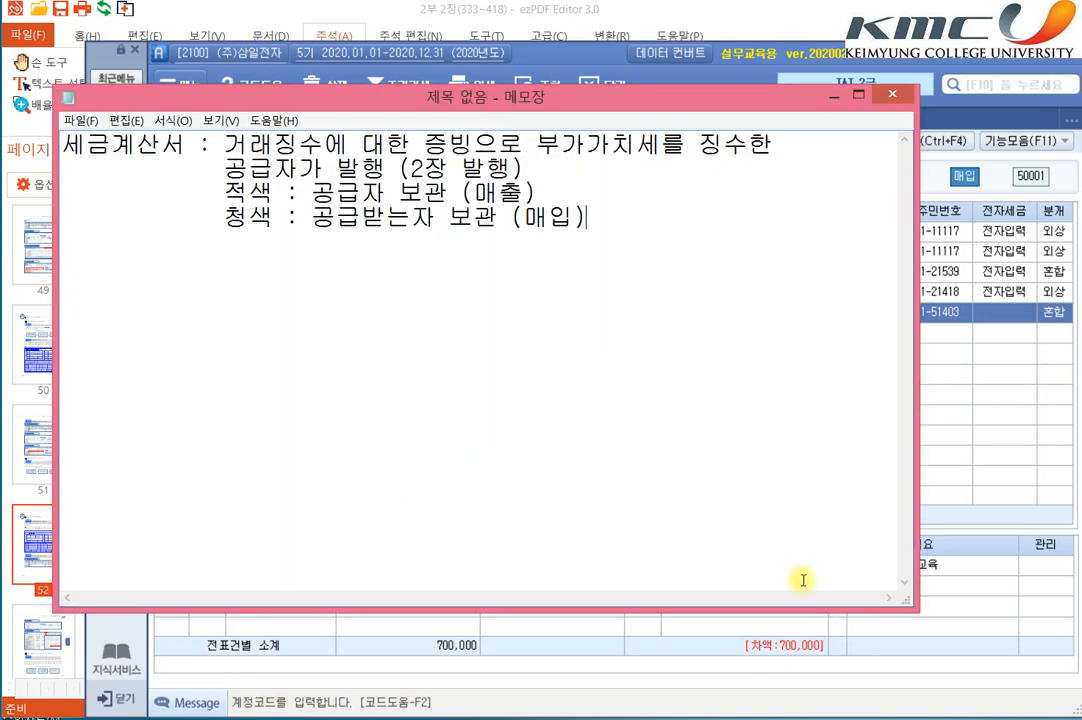
click(703, 191)
click(690, 217)
key(Return)
key(Return)
key(Return)
text(비용고)
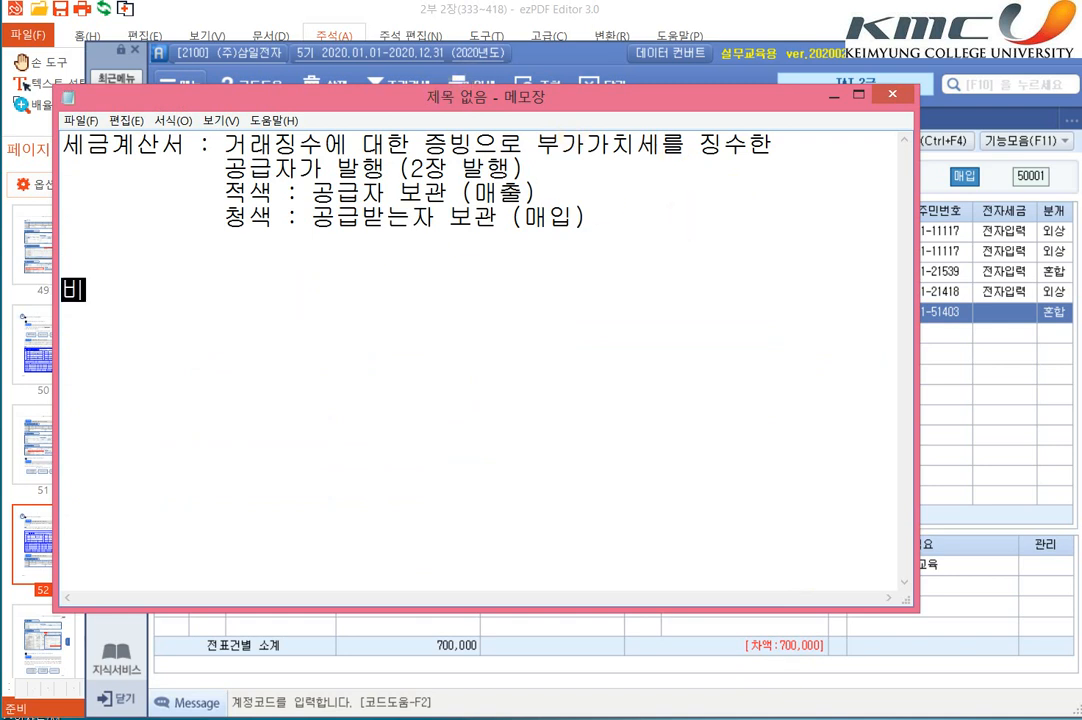
key(BackSpace)
key(BackSpace)
key(BackSpace)
key(BackSpace)
text(비용계정과)
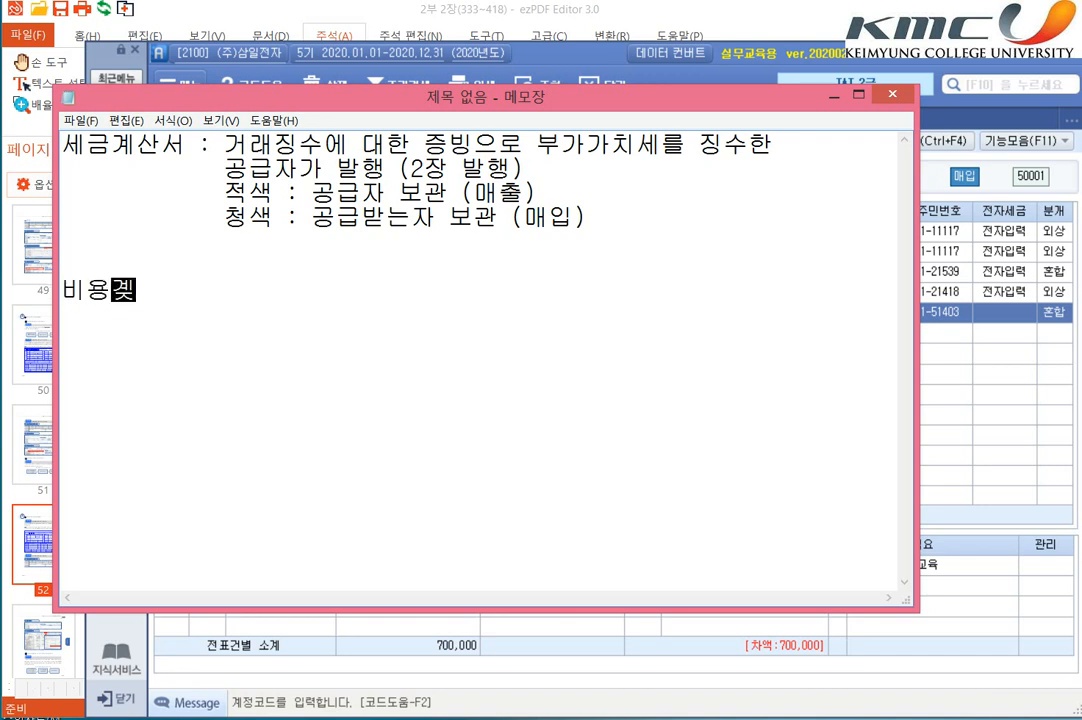
text(목코드,)
key(Return)
Step: Add the line "500번대 : 제조경비" directly under the 비용계정과목코드 heading
text(돼)
key(BackSpace)
key(BackSpace)
key(BackSpace)
key(BackSpace)
text(\)
key(Return)
text(돼)
key(BackSpace)
text(505)
key(BackSpace)
key(BackSpace)
key(BackSpace)
key(BackSpace)
key(BackSpace)
key(Return)
text(500번대 )
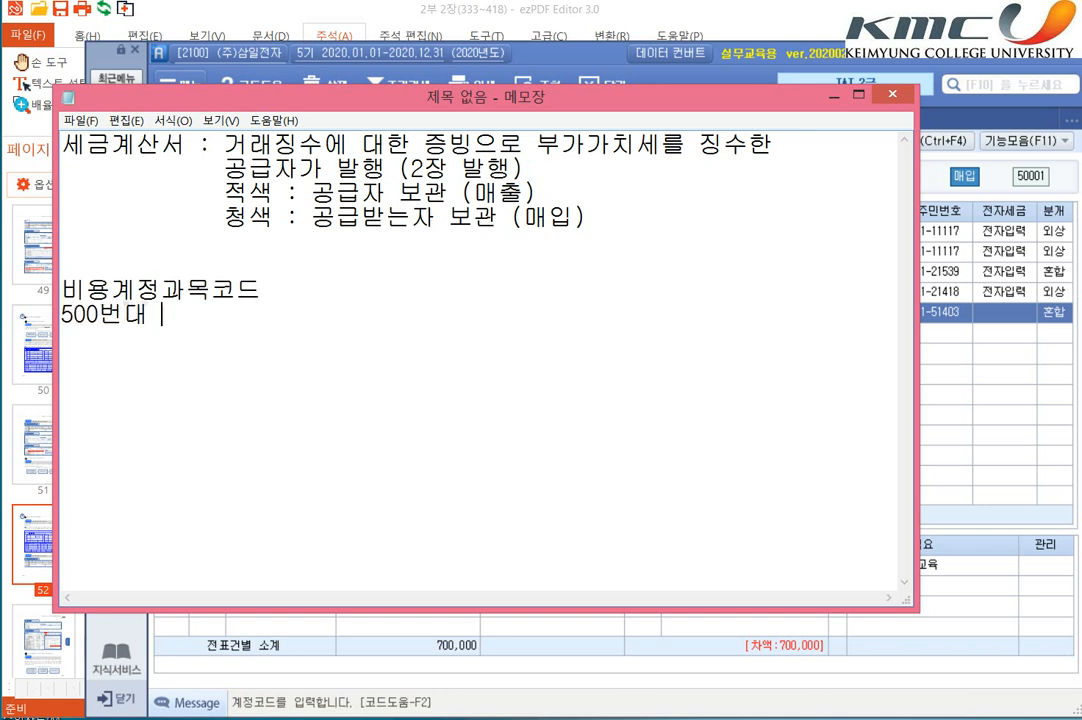
text(: ㅈ3ㅔ조)
key(BackSpace)
key(BackSpace)
key(BackSpace)
key(BackSpace)
key(BackSpace)
text(젯)
key(BackSpace)
text(조)
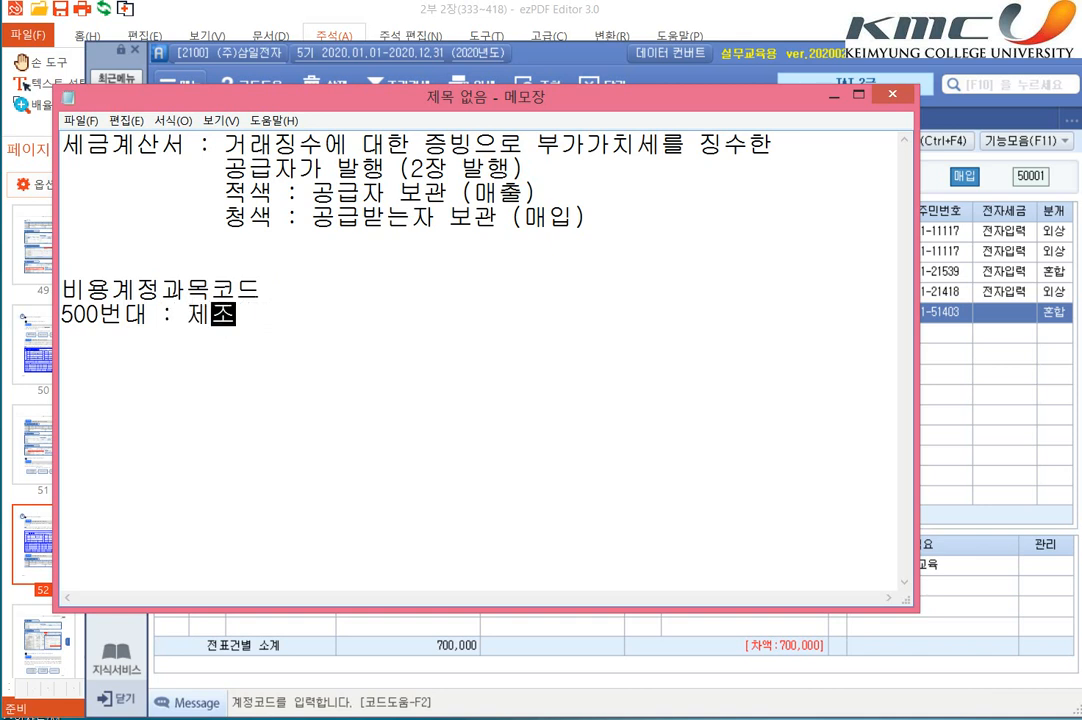
text(경비)
key(Return)
Step: Add the line "600번대 : 도급건설경비" below the 500번대 line
text(600번대 :)
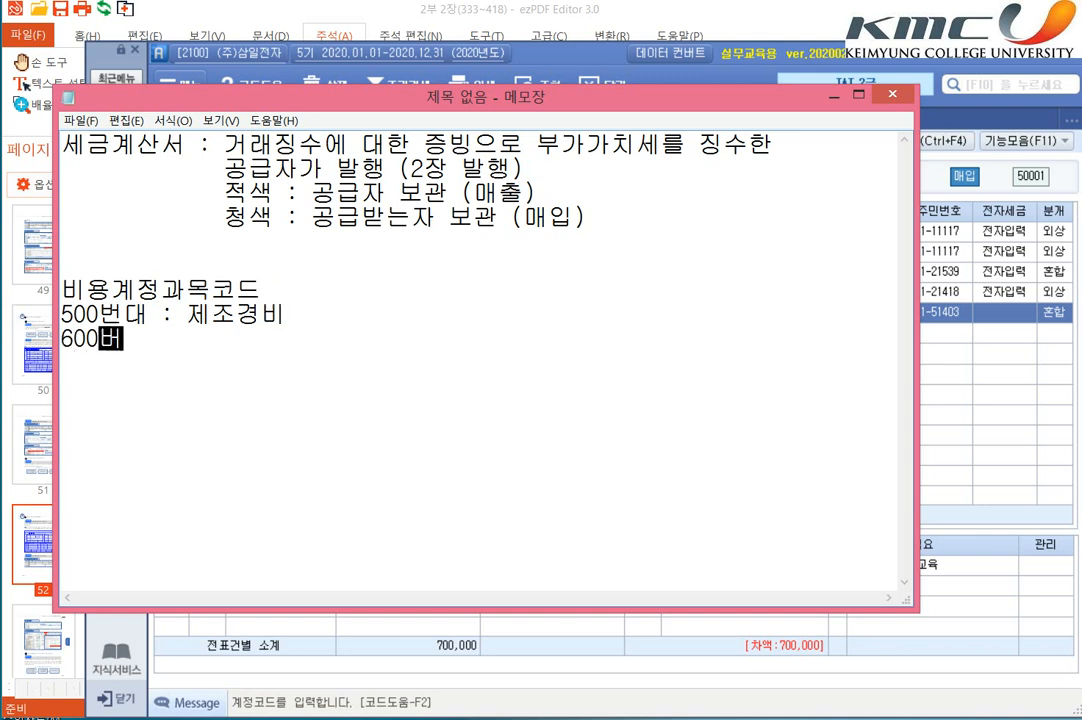
text( ㄱ선버)
key(BackSpace)
key(BackSpace)
key(BackSpace)
key(BackSpace)
text(도급)
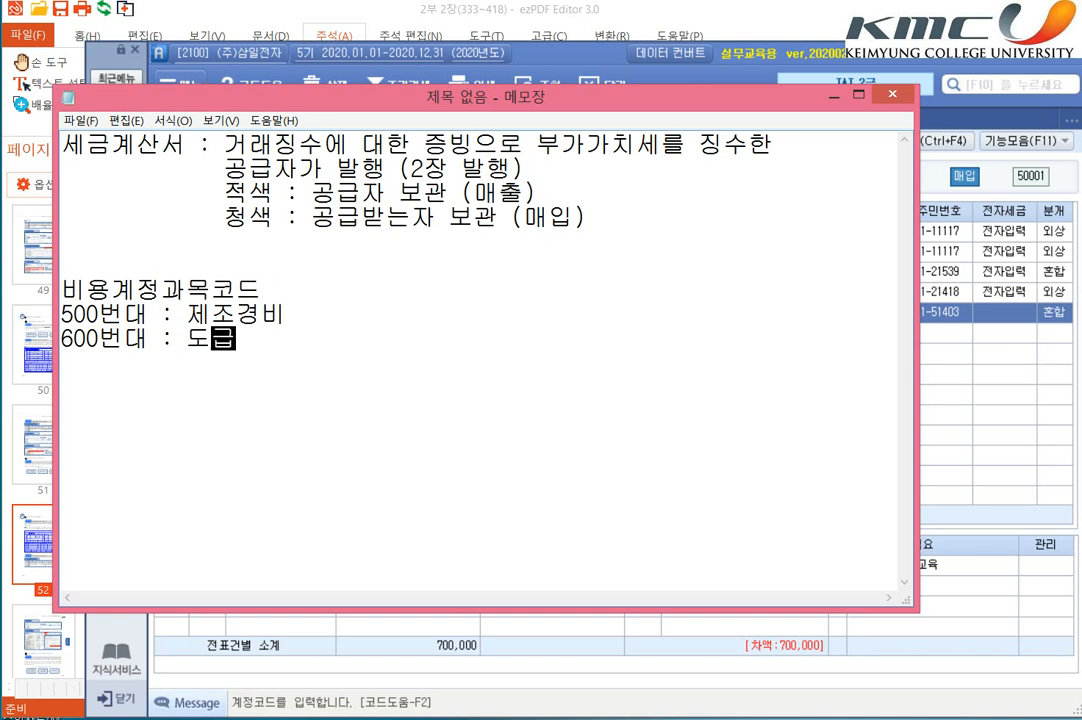
text(건)
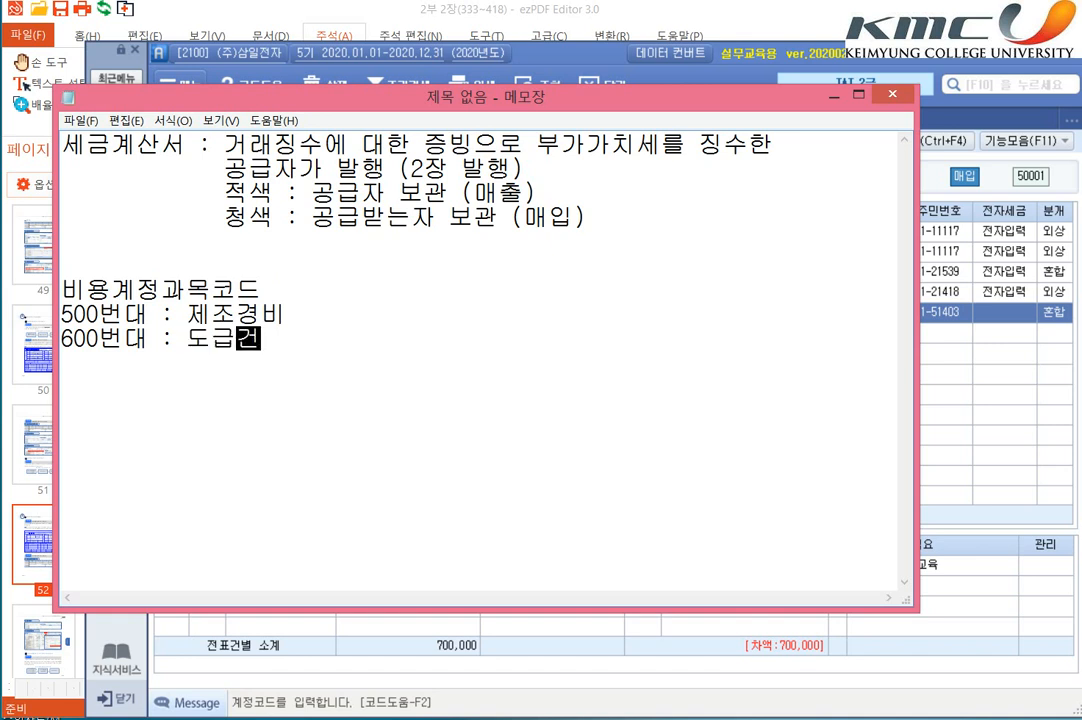
text(설경비)
key(Return)
Step: Add the line "700번대 : 분양건설경비" below the 600번대 line
text(78)
key(BackSpace)
key(BackSpace)
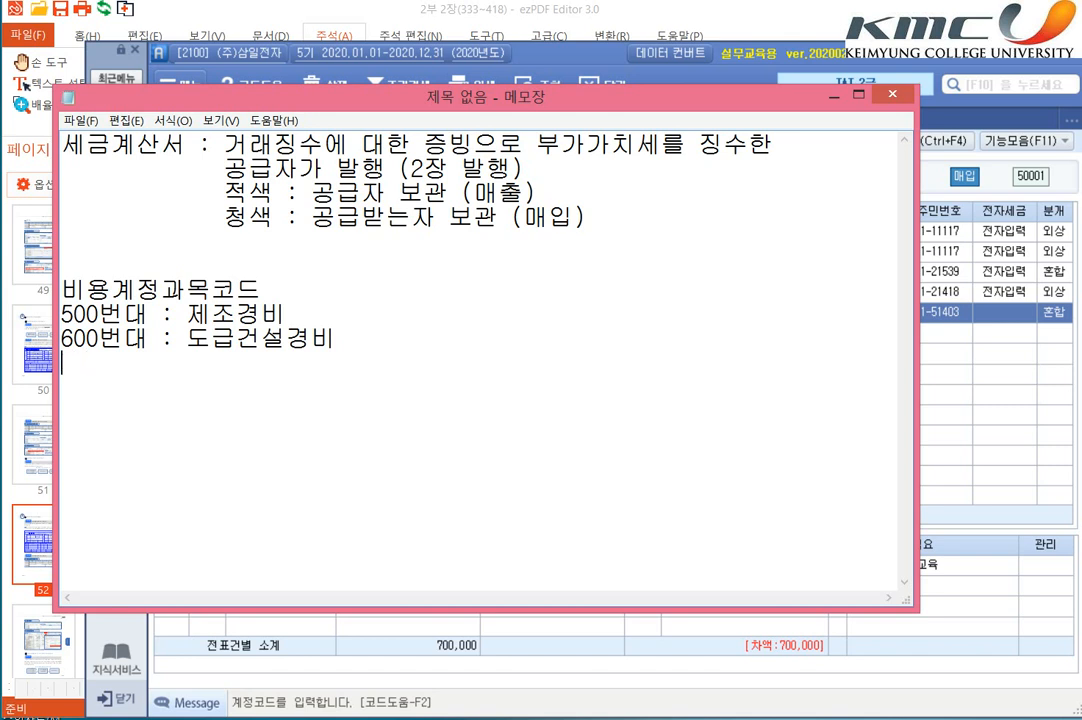
text(700번대 : 분양거)
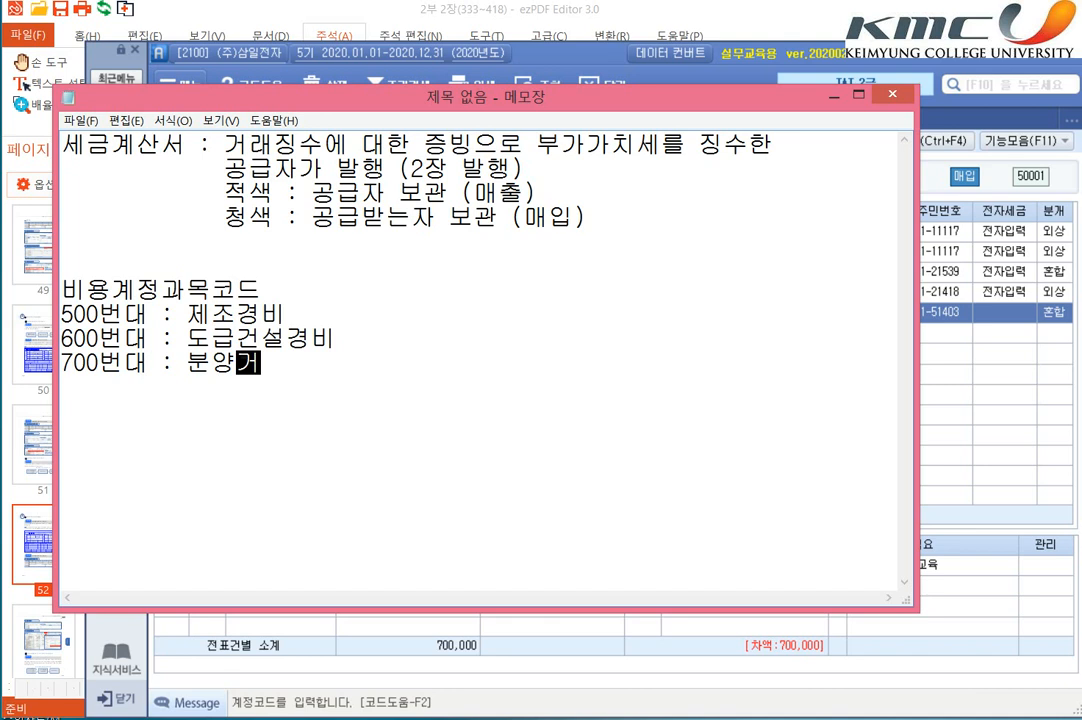
text(건설경비)
key(Return)
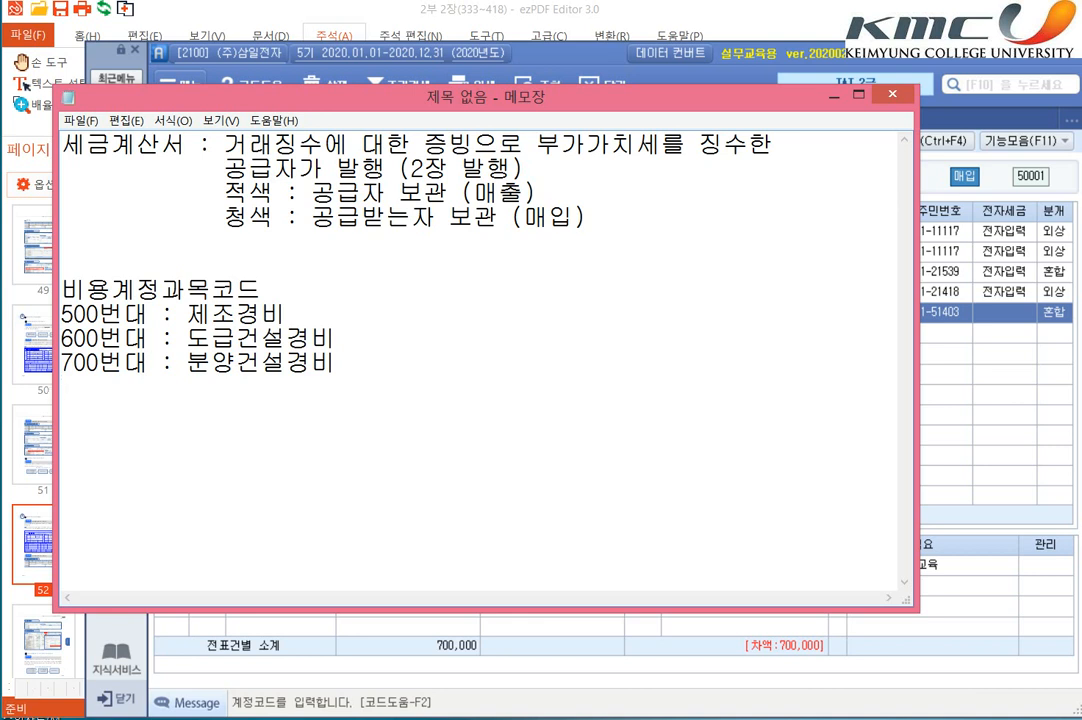
Step: Add the line "800번대 : 판매비와관리비 (본사,사무직)" below the 700번대 line
text(800번대 :)
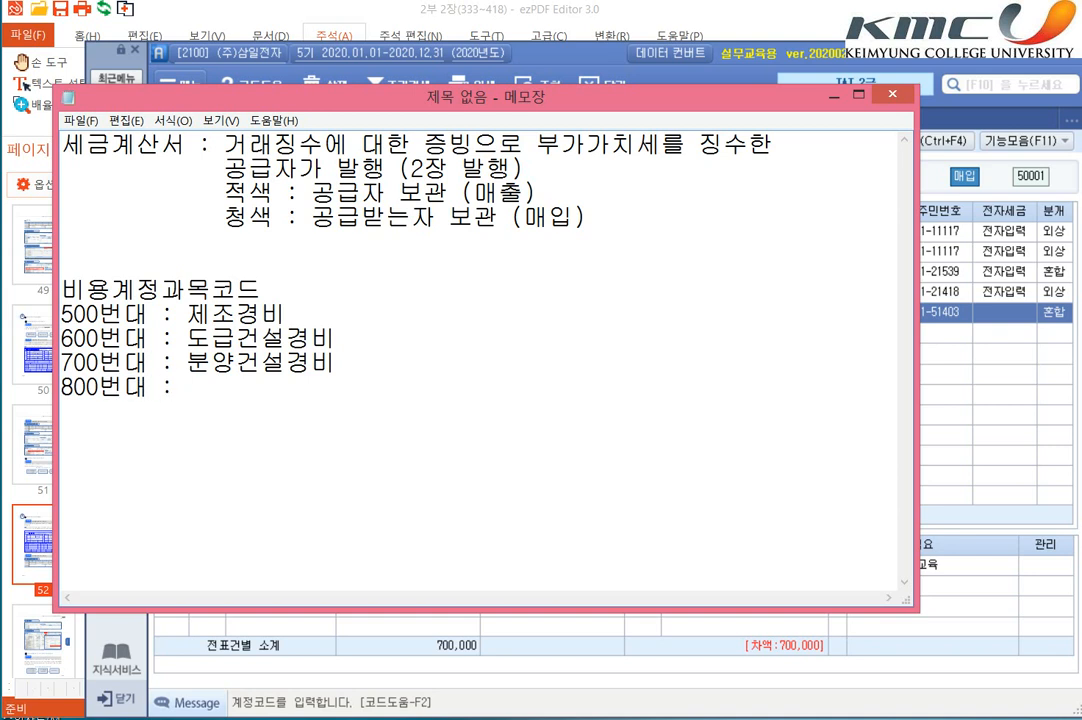
text( 판매)
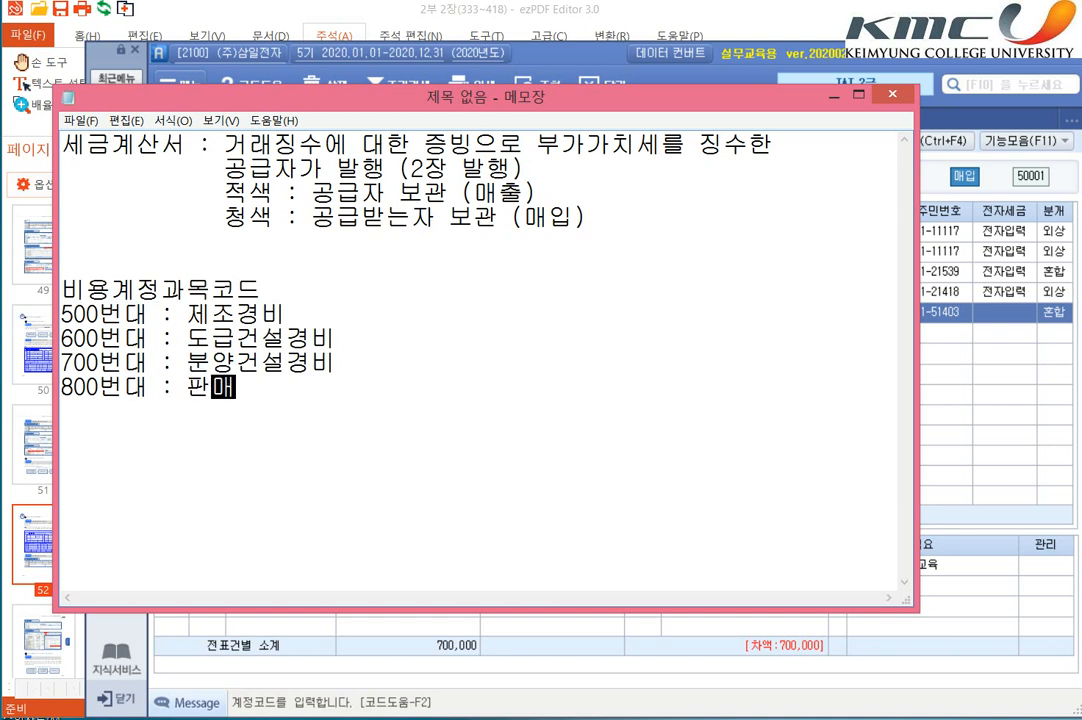
text(비와관ㄹ)
text(ㅣ비)
text( (본ㅅ)
key(BackSpace)
text(사,사뭇)
key(BackSpace)
text(직))
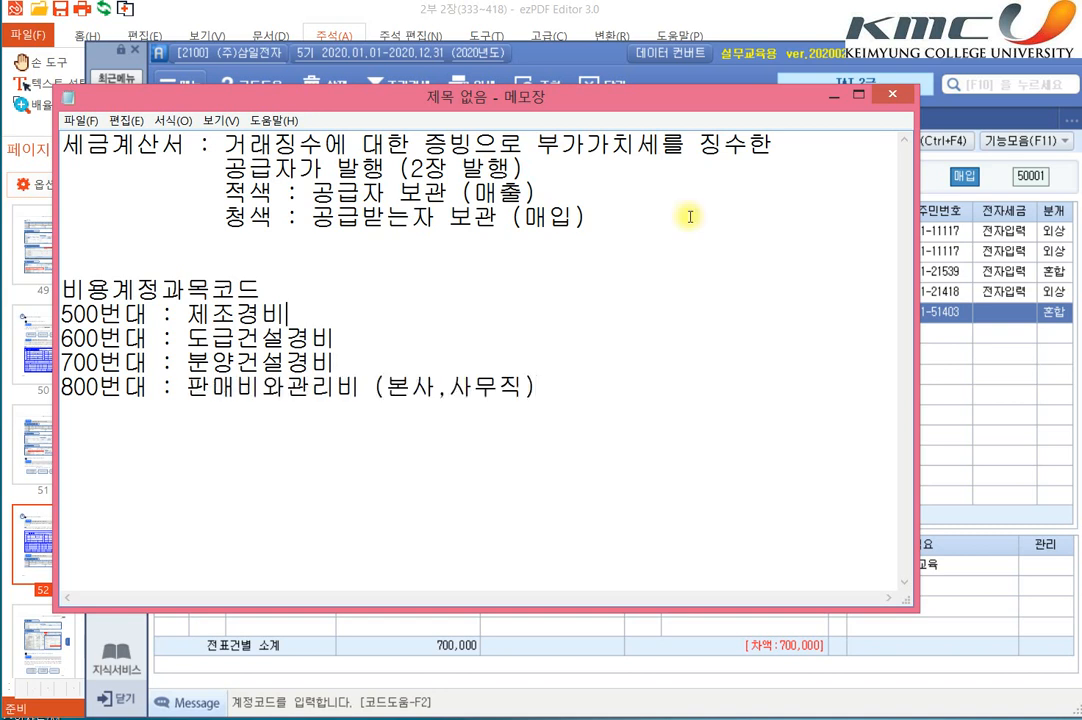
Step: Append (공장) to the 500번대 제조경비 line and highlight the whole 800번대 line
key(Up)
text((공장))
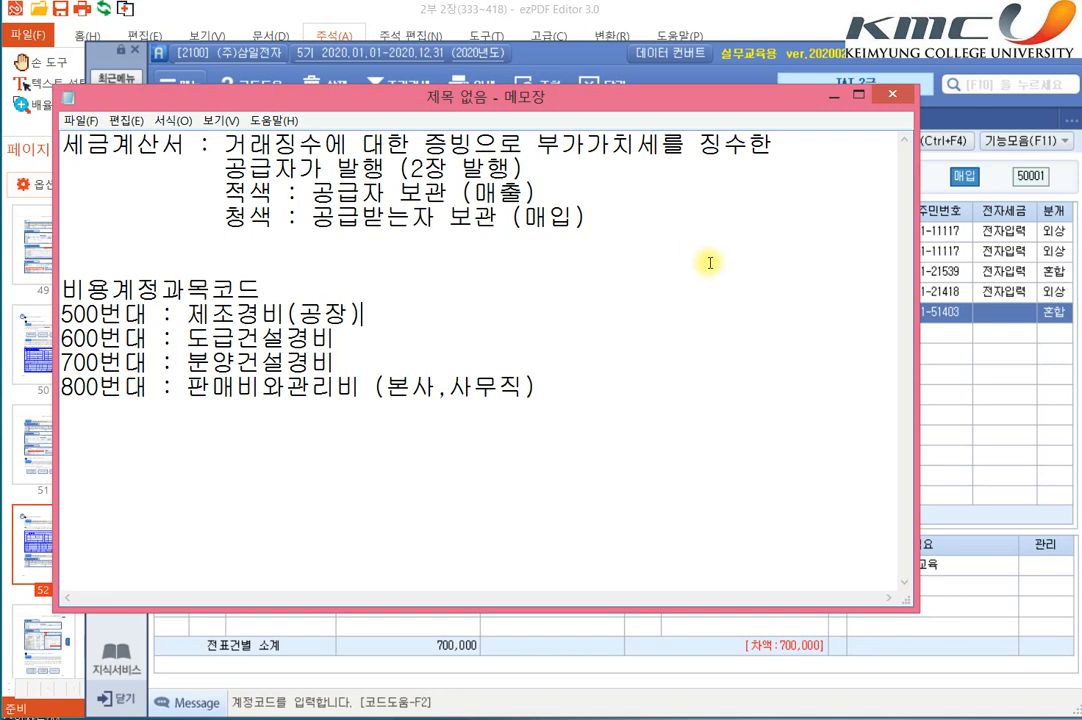
drag(537, 386, 62, 386)
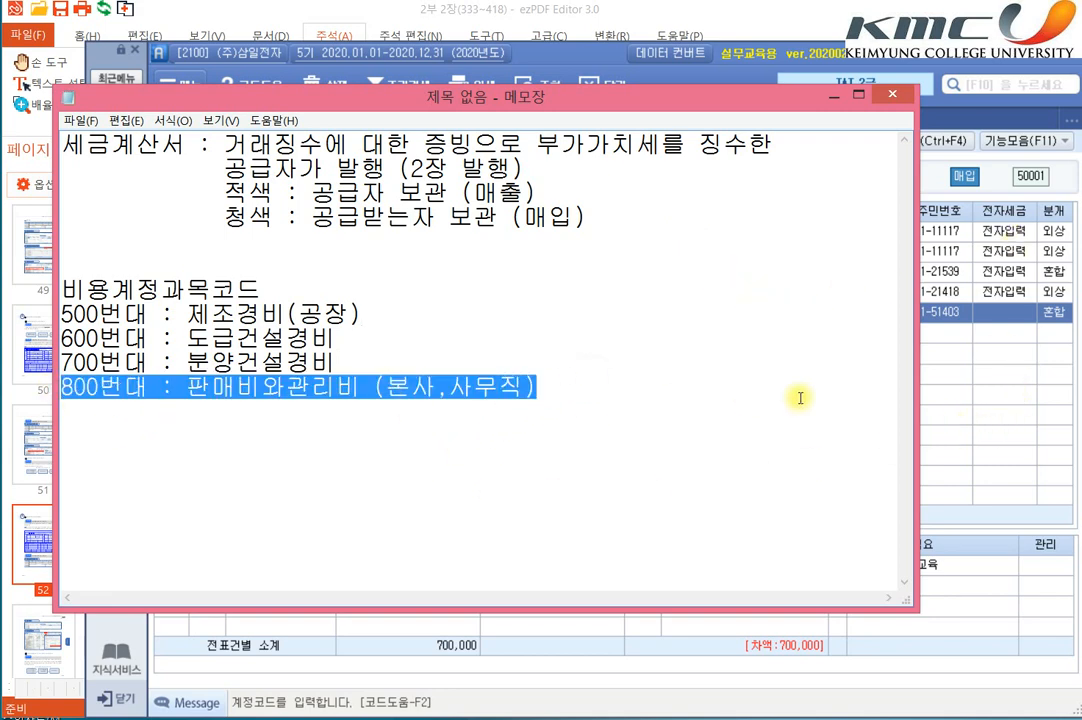
Step: Switch back to SmartA, set the debit account to 825 교육훈련비 and add a credit line for 103 보통예금 of 700,000
click(961, 513)
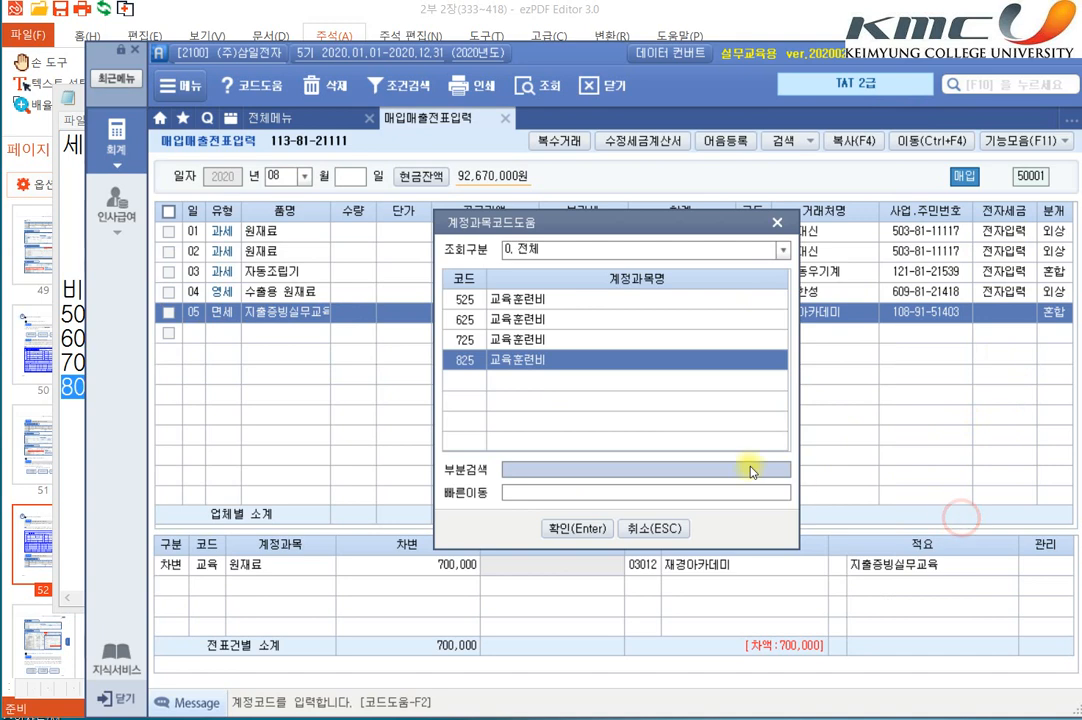
double_click(517, 367)
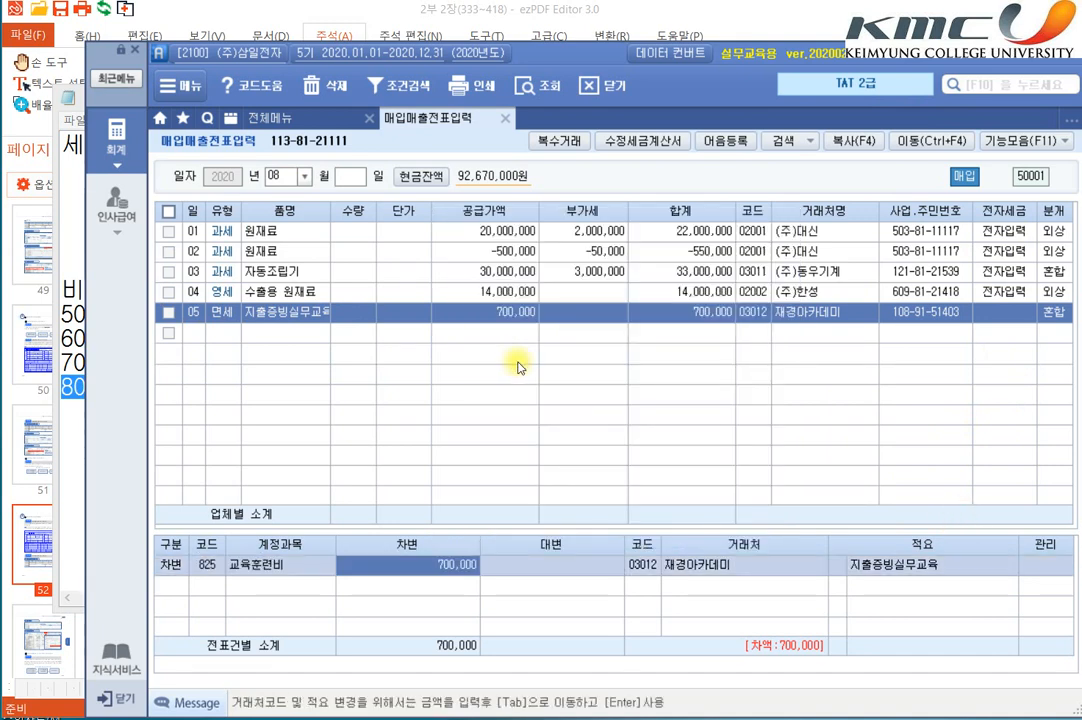
key(Return)
text(4)
key(Return)
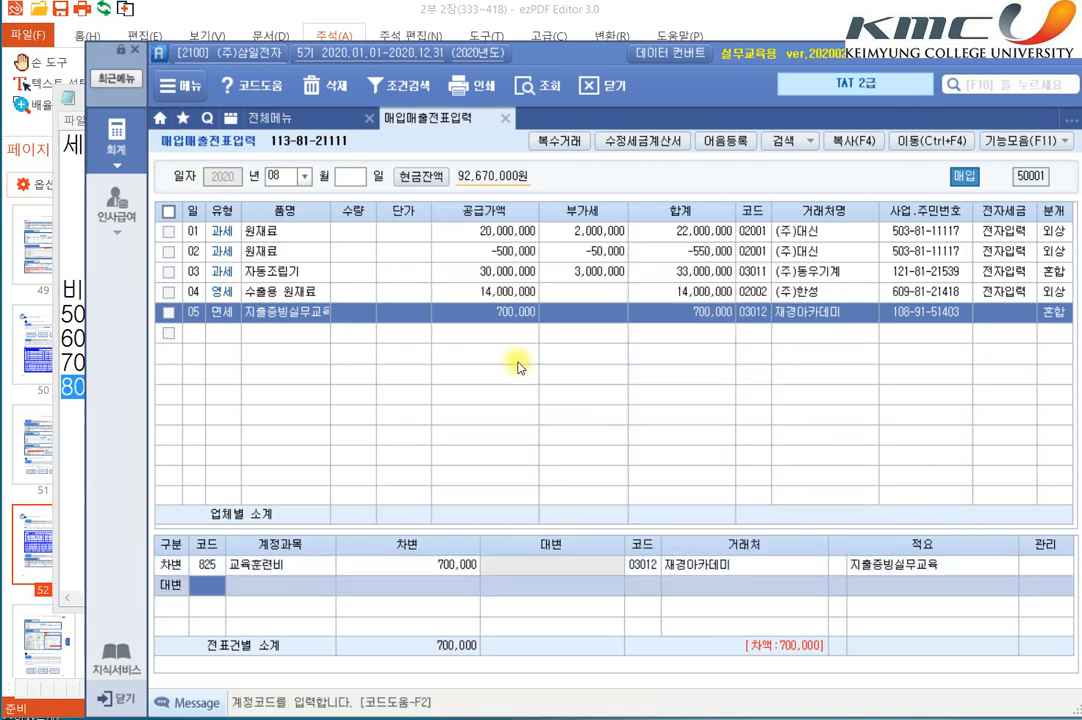
text(103)
key(Return)
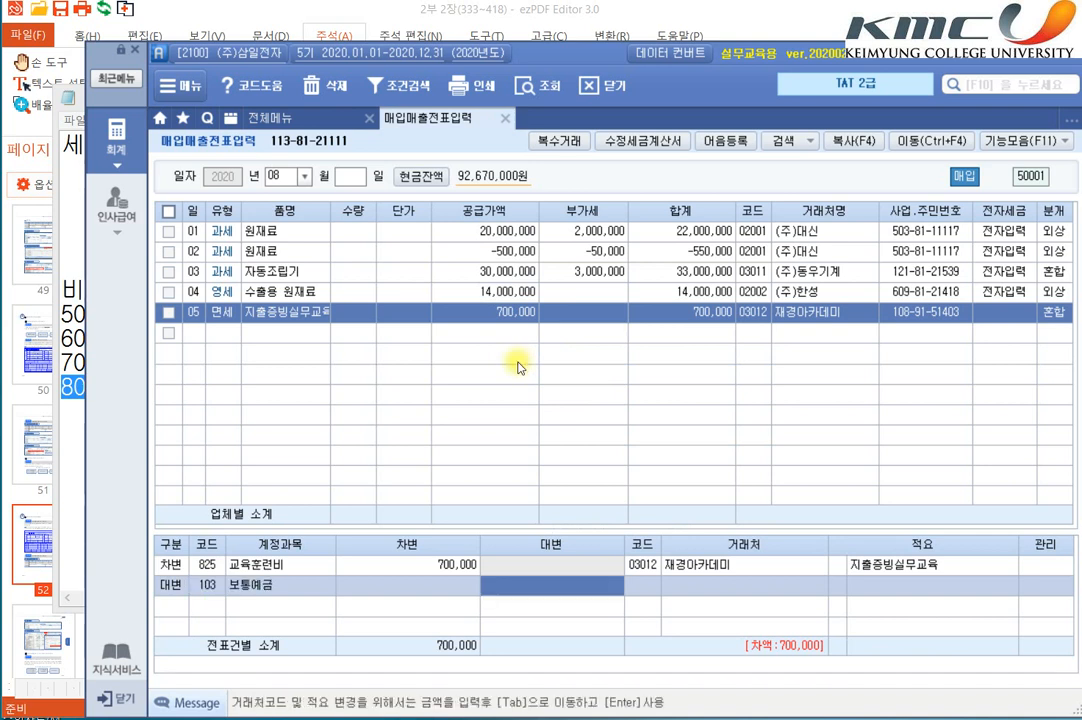
text(7000000)
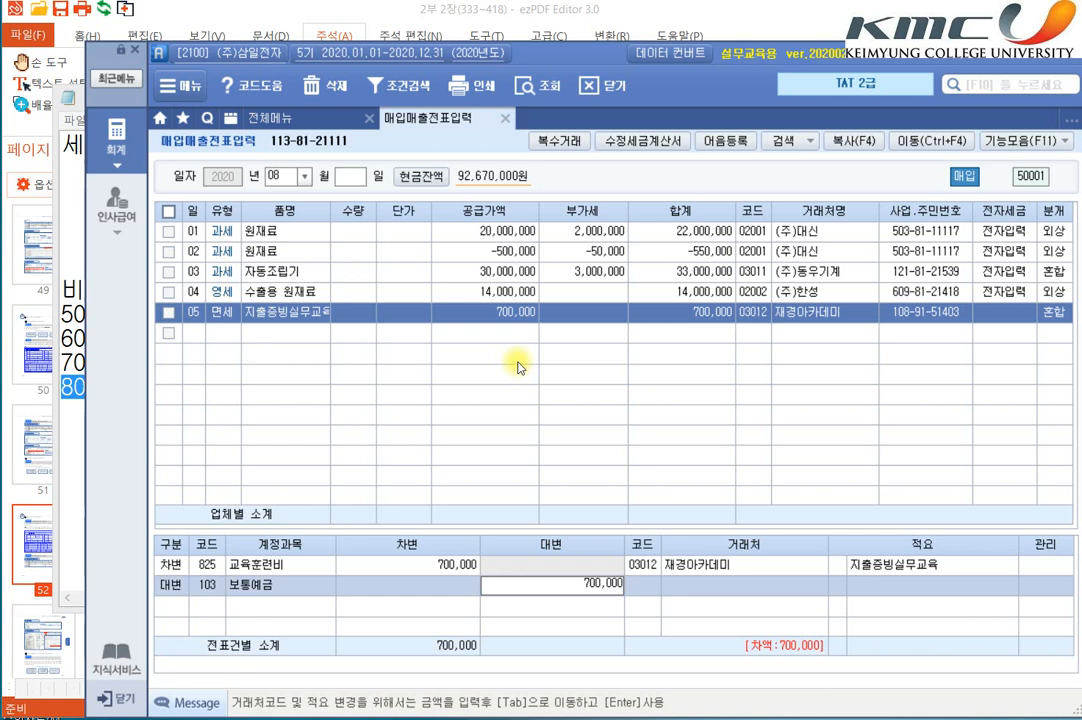
key(Return)
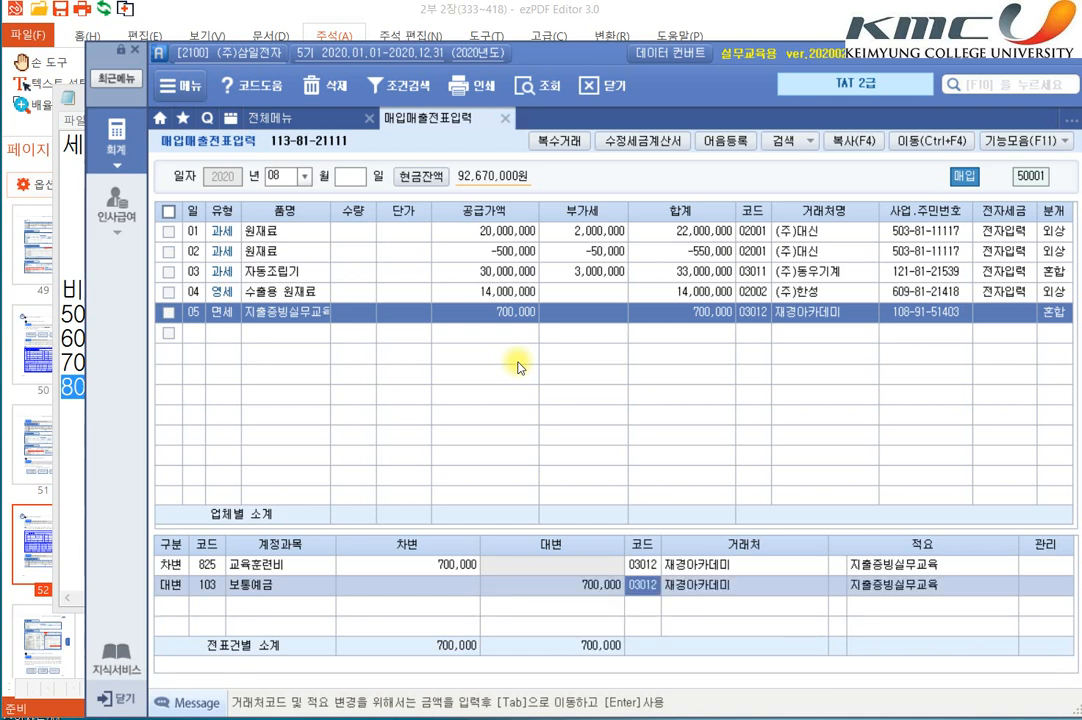
Step: Set the credit line's 거래처 to 98000 한국은행(보통), finish the August 5 voucher and reselect it
text(한국)
key(Return)
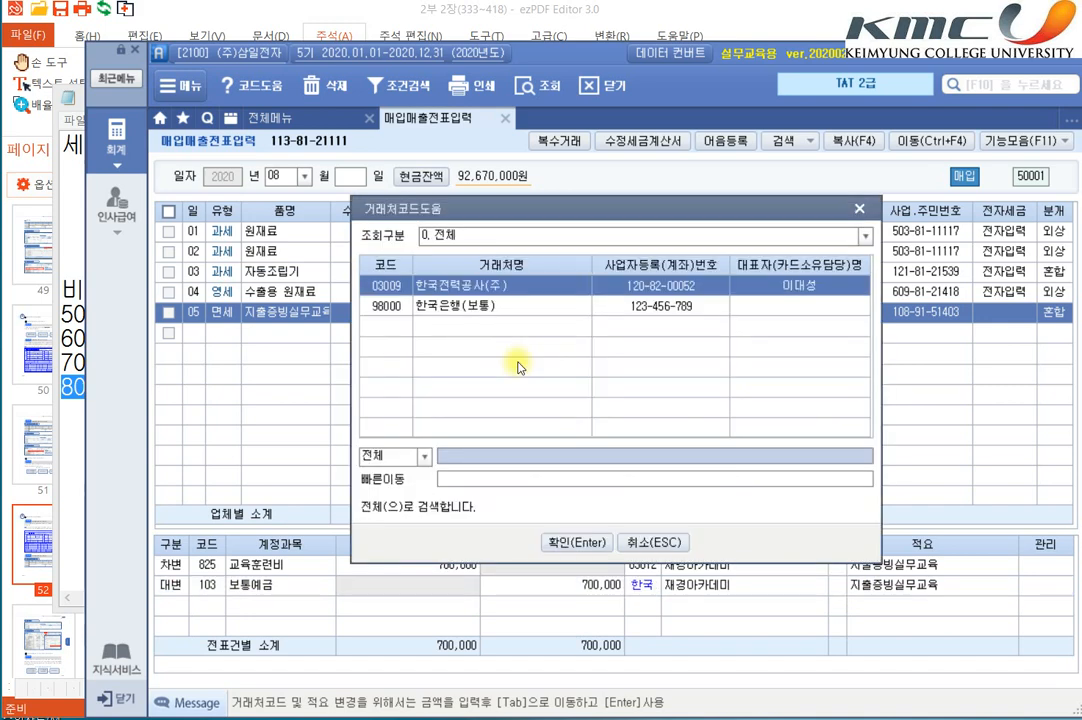
key(Down)
key(Return)
key(Return)
key(Return)
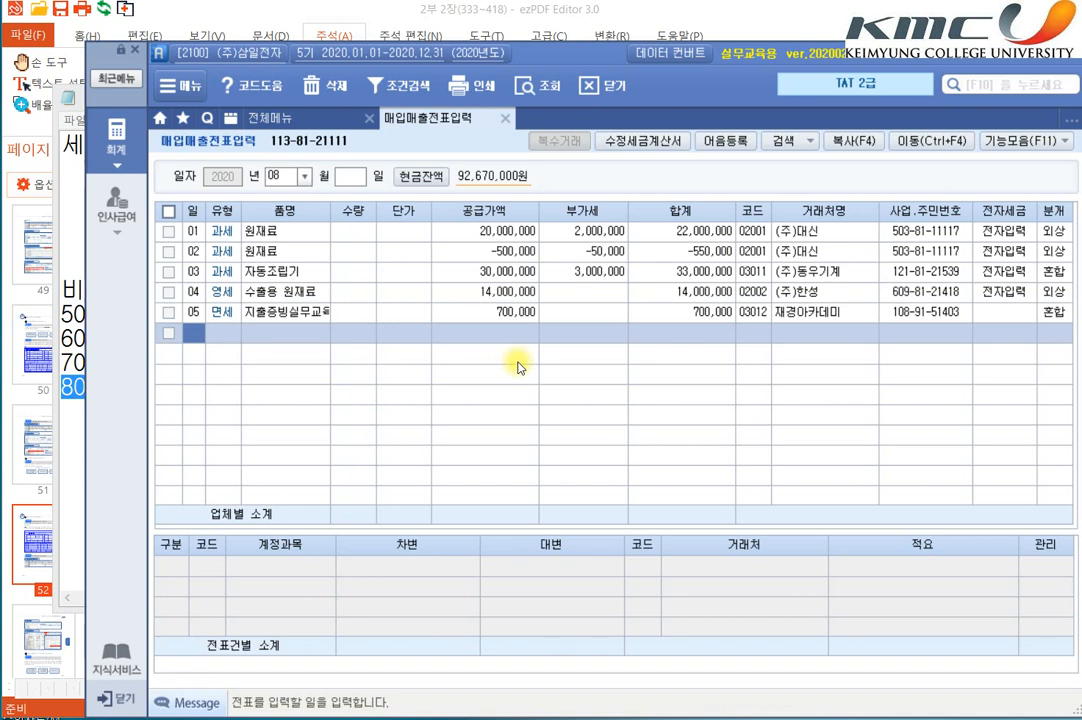
key(Up)
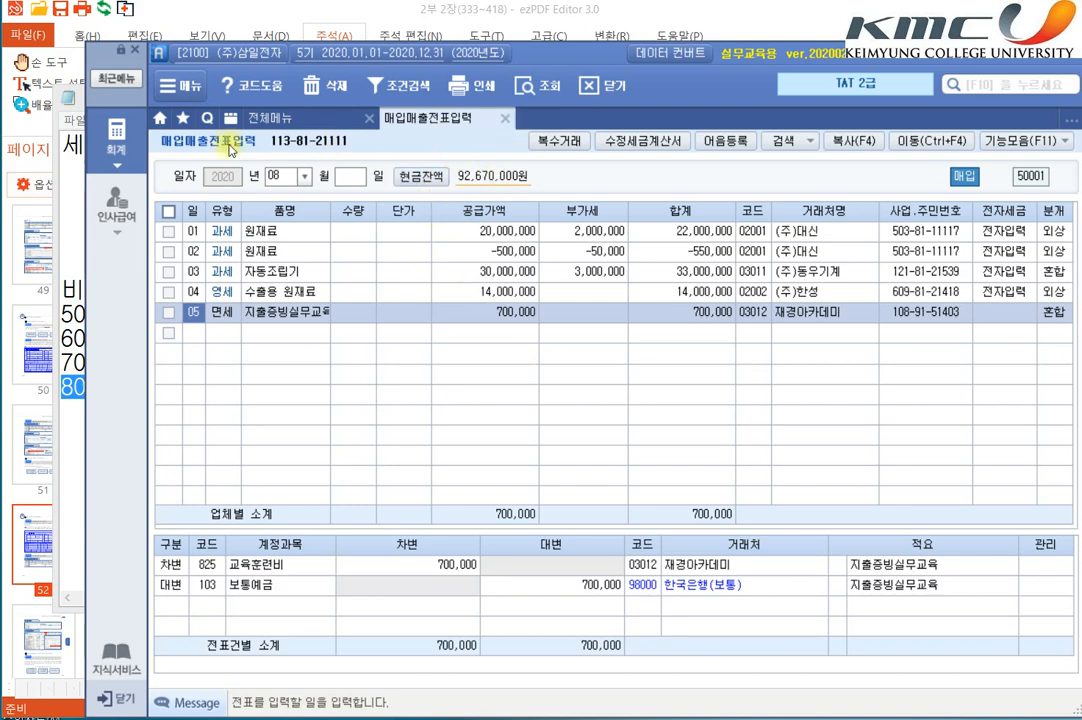
Step: Open the 부가가치세신고서 for 2020.07.01 to 09.30 as 정기신고 without loading saved data, and inspect the 일반매입 amount
click(131, 146)
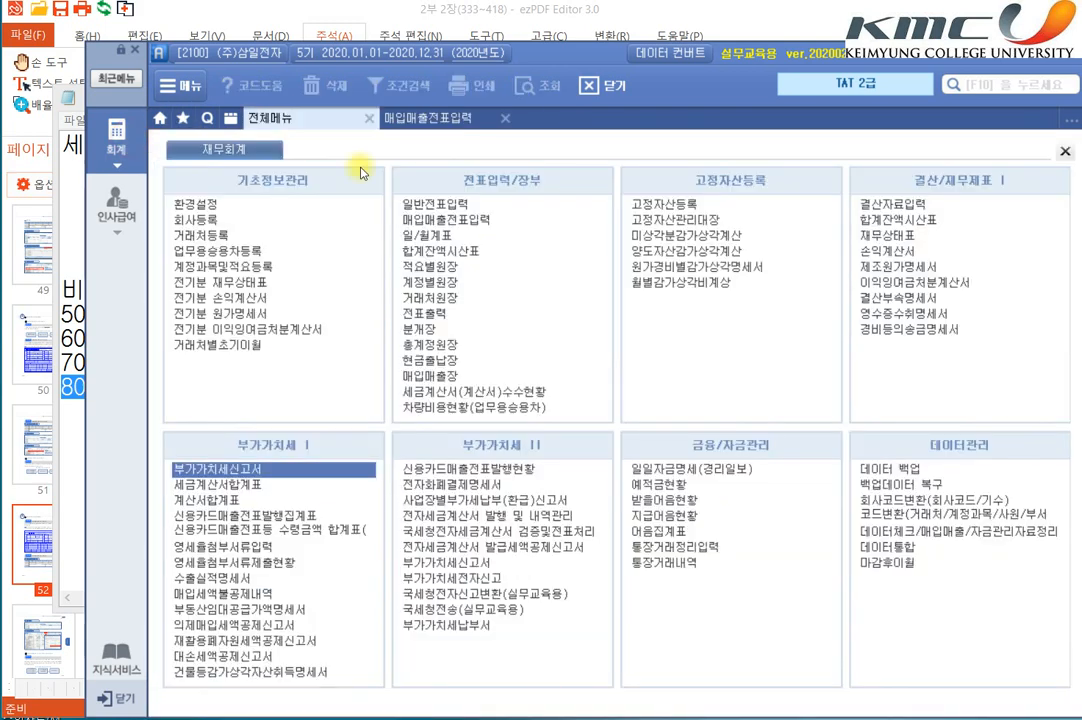
click(293, 470)
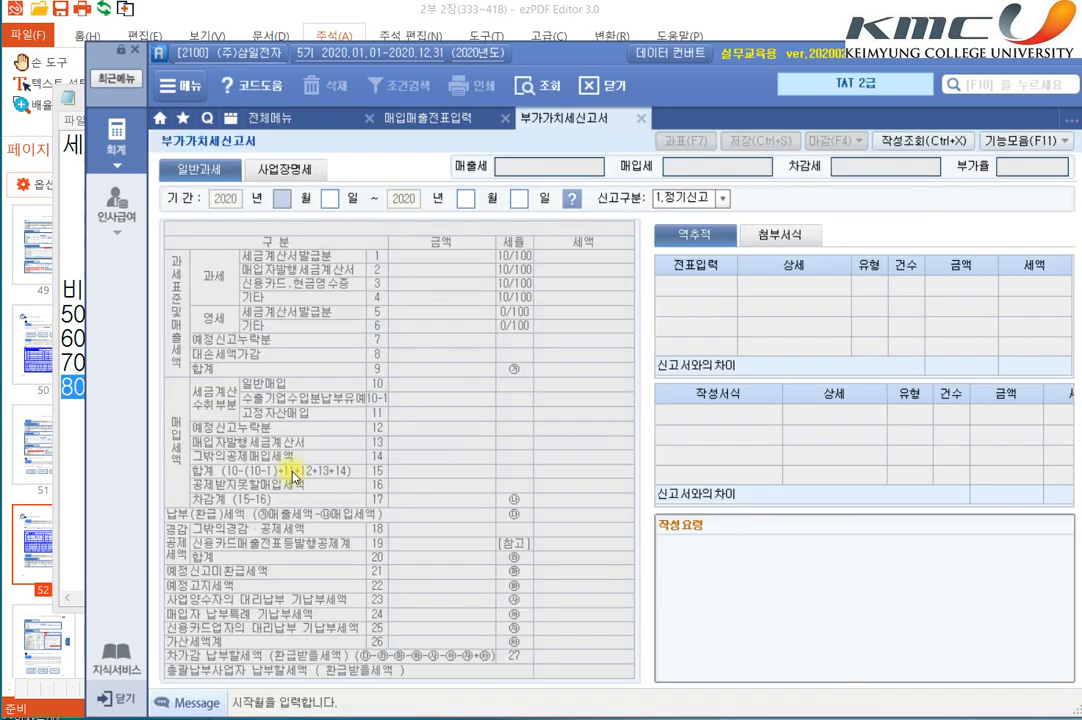
text(07)
key(Return)
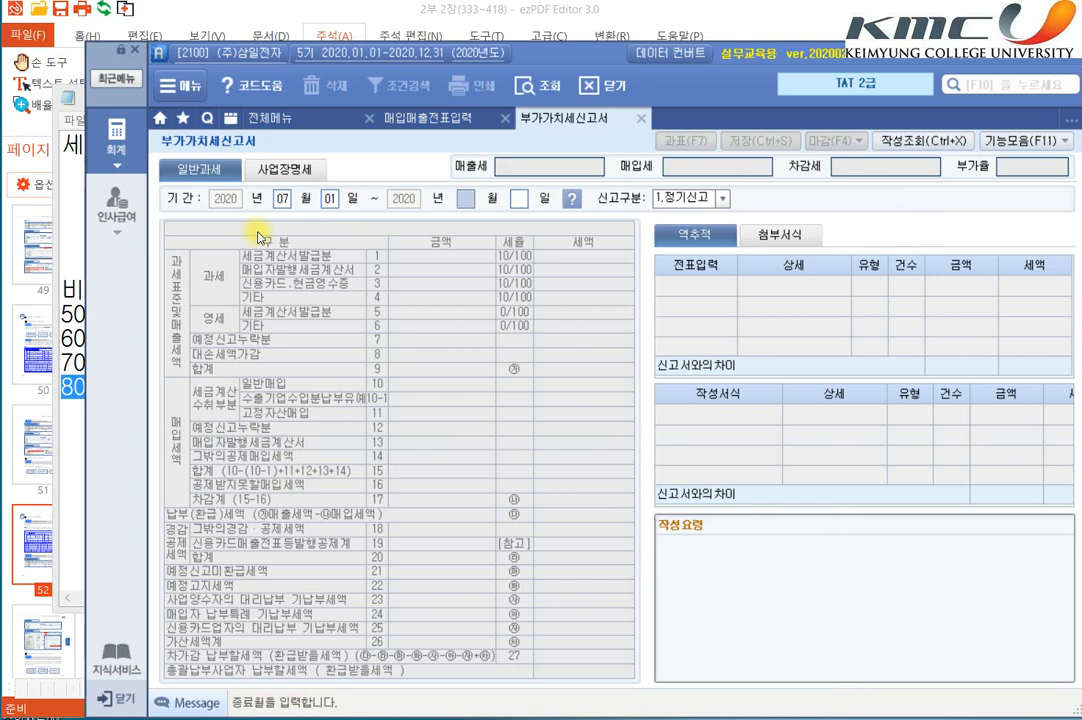
text(09)
key(Return)
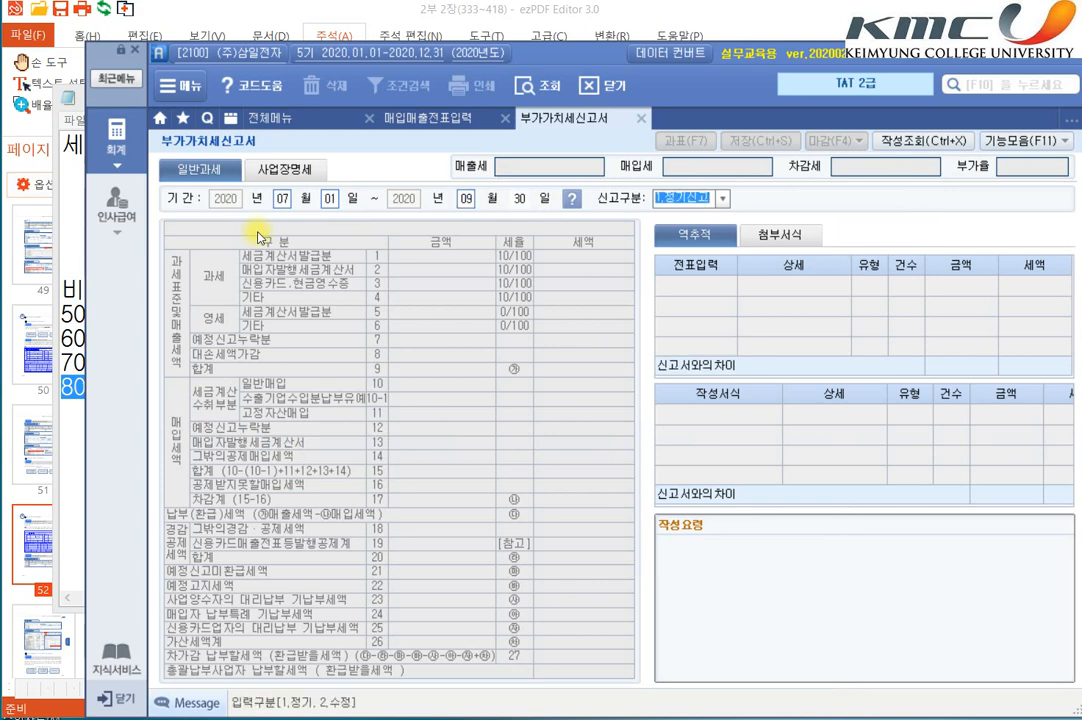
key(Return)
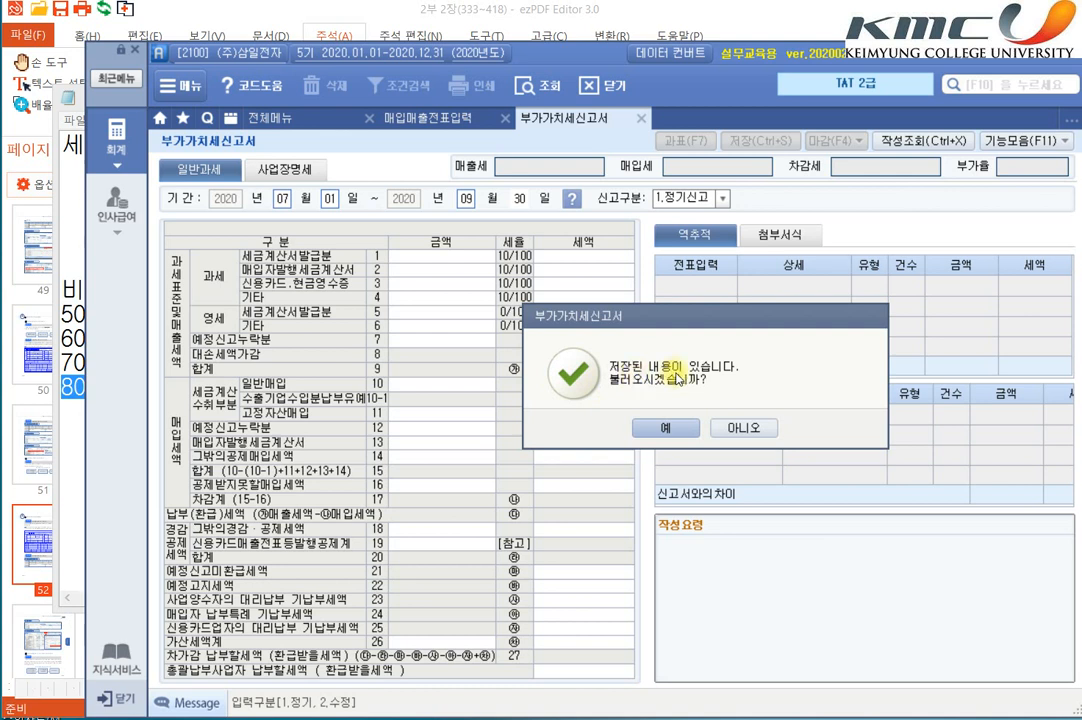
click(737, 429)
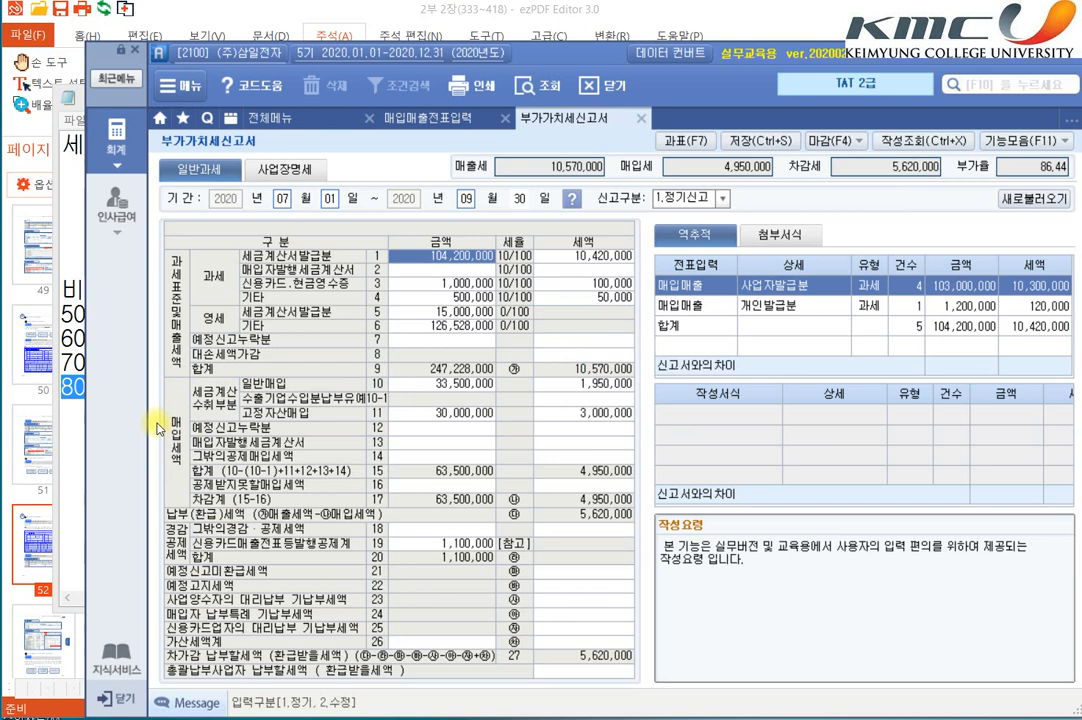
click(467, 387)
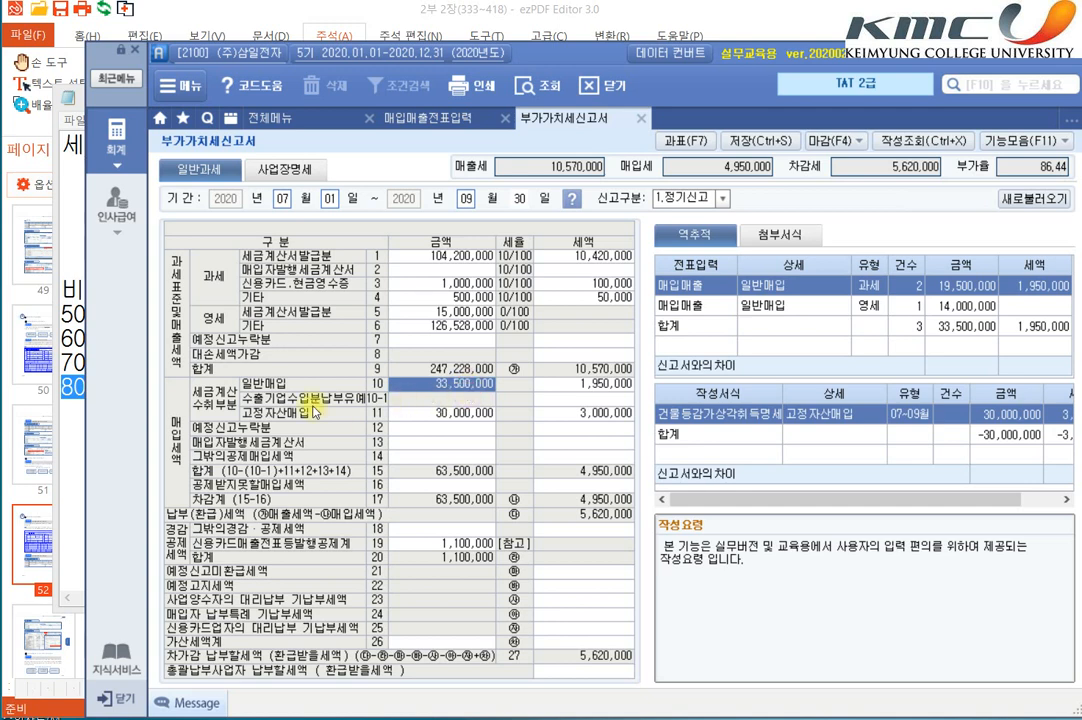
Step: Review and close the 과세표준명세, and inspect the sales tax sources for the taxable 세금계산서발급분 and 신용카드.현금영수증 rows
double_click(176, 338)
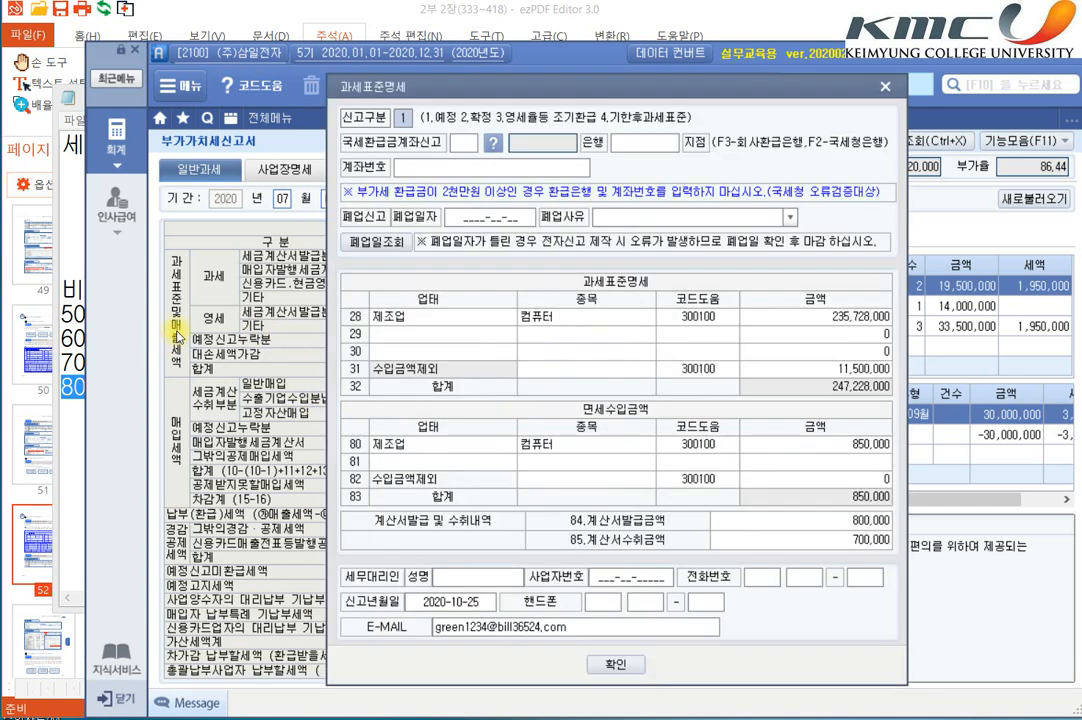
click(885, 87)
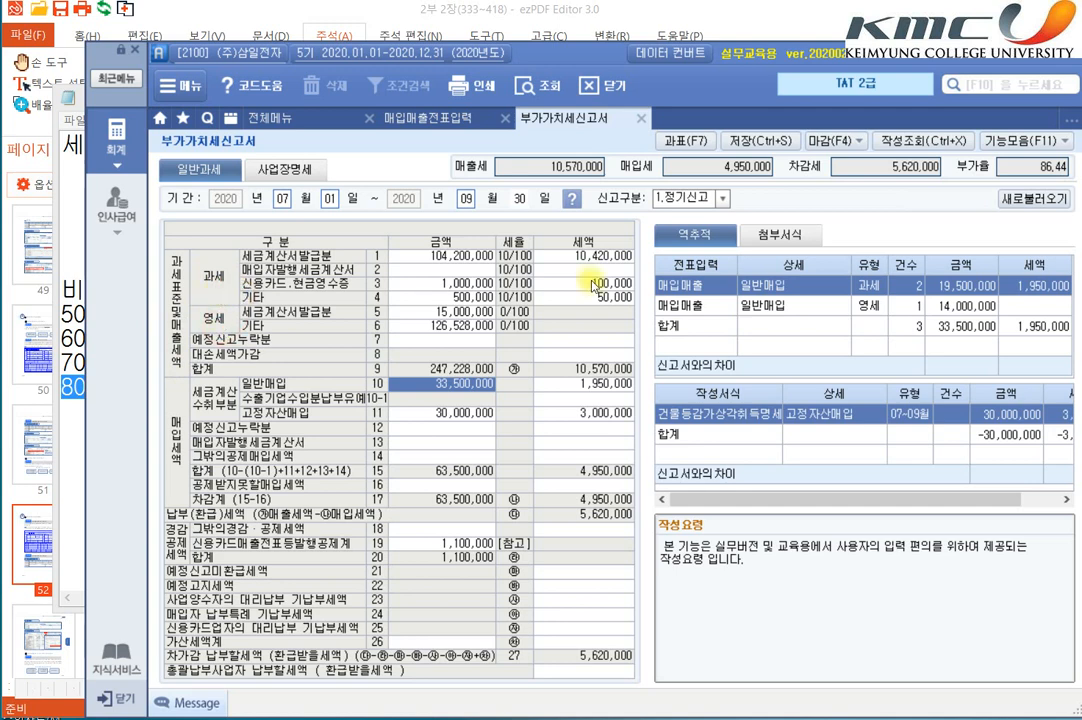
click(560, 256)
click(600, 285)
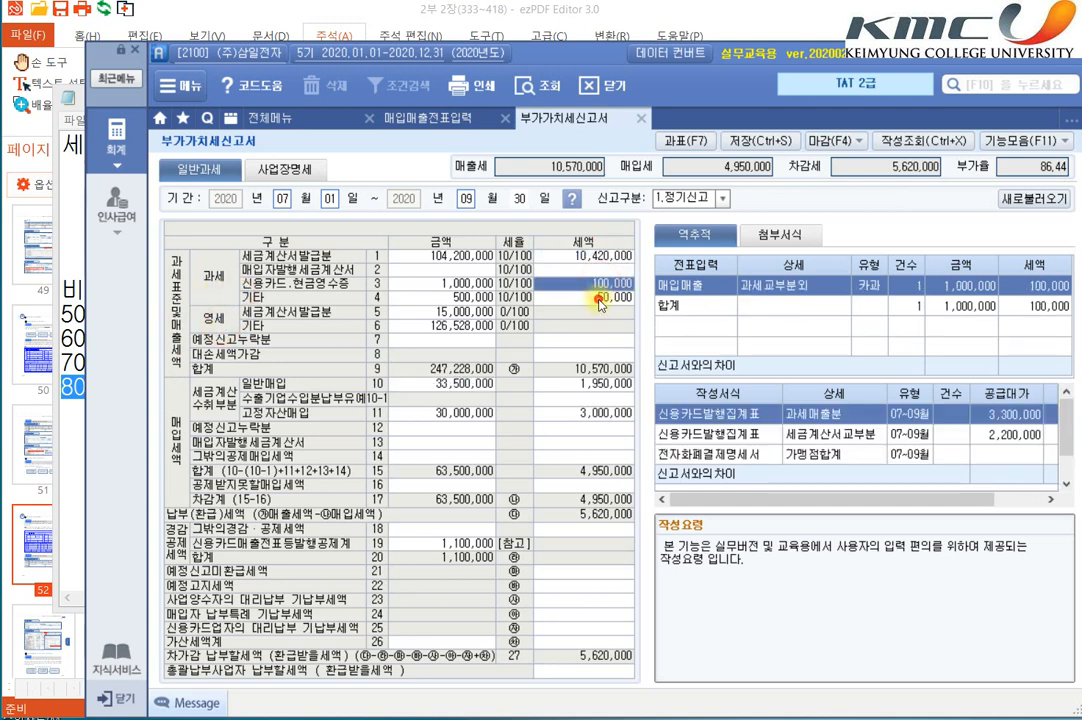
click(603, 257)
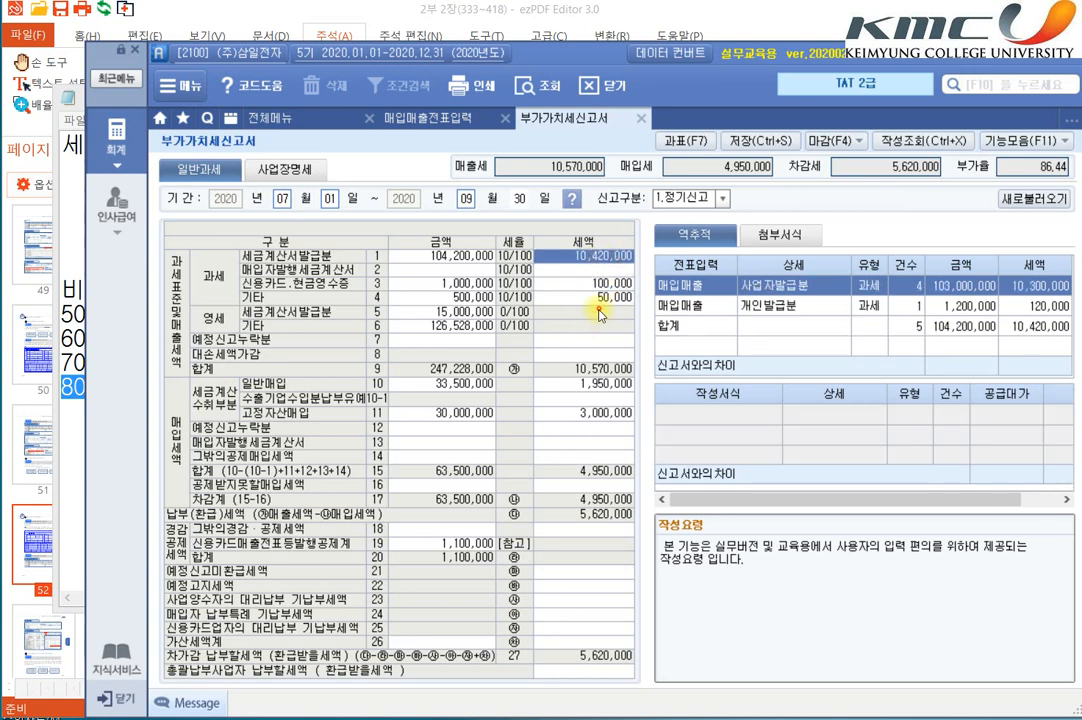
click(605, 284)
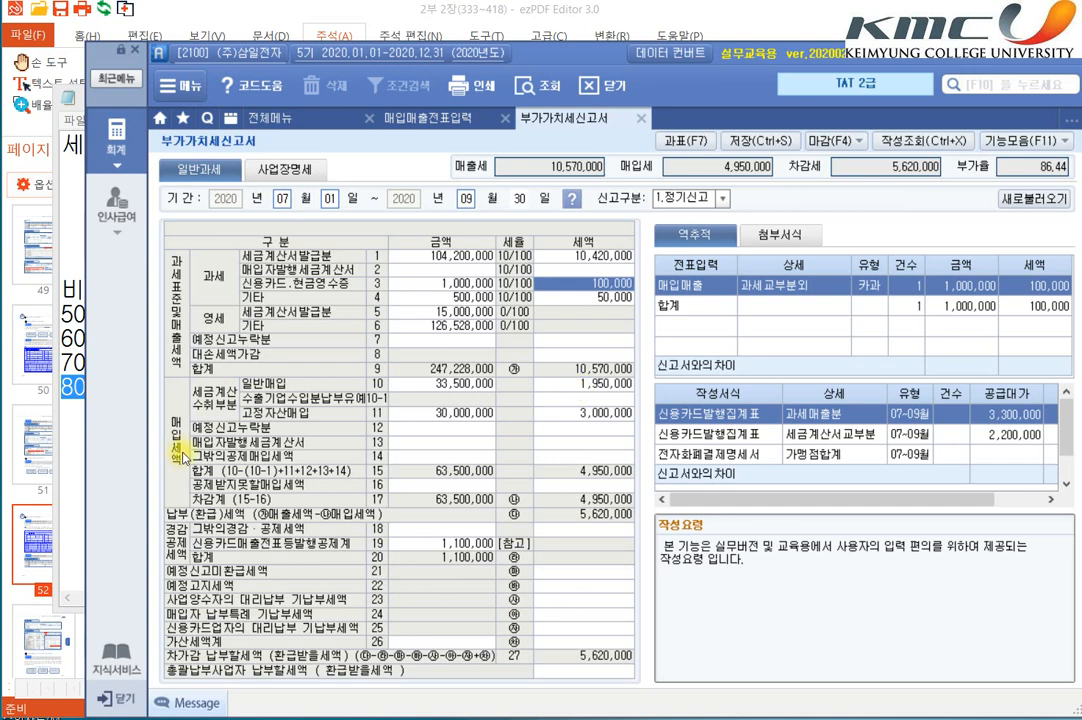
Step: Inspect the voucher sources behind both the amount and the tax of the 일반매입 row
click(597, 386)
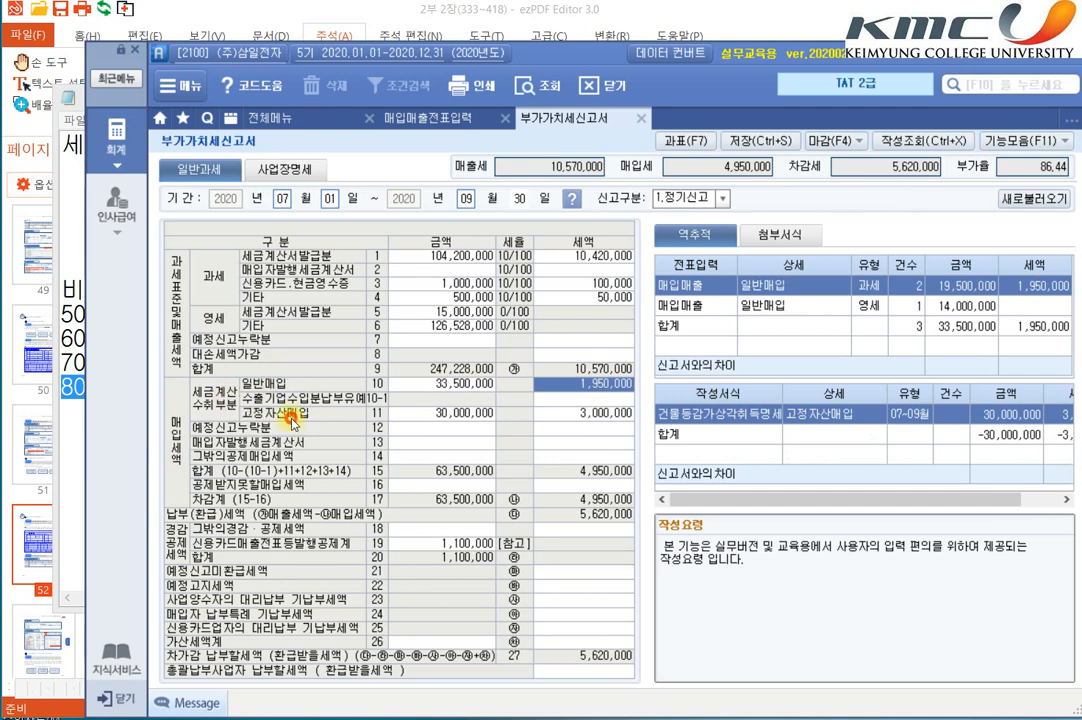
click(468, 386)
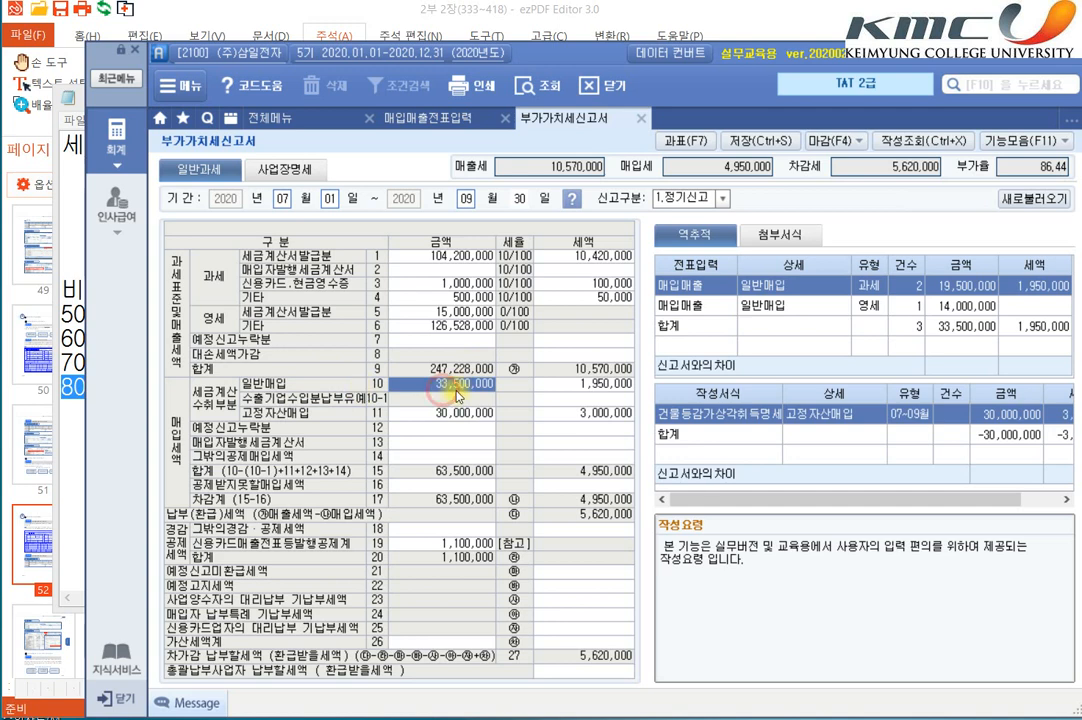
key(Return)
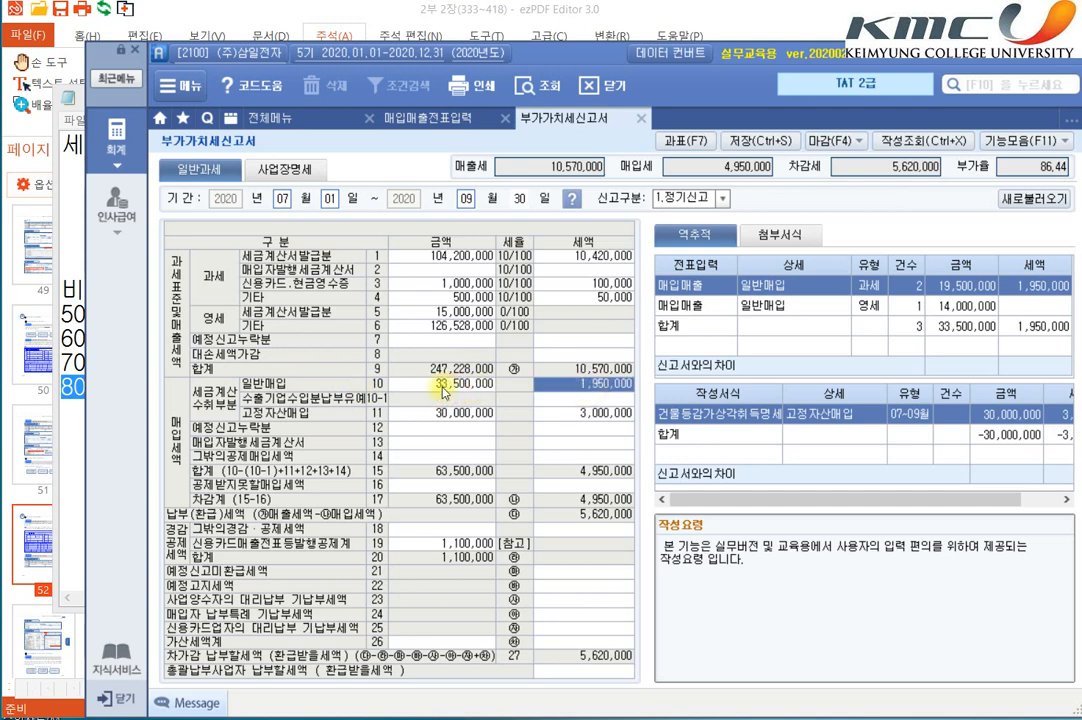
click(452, 388)
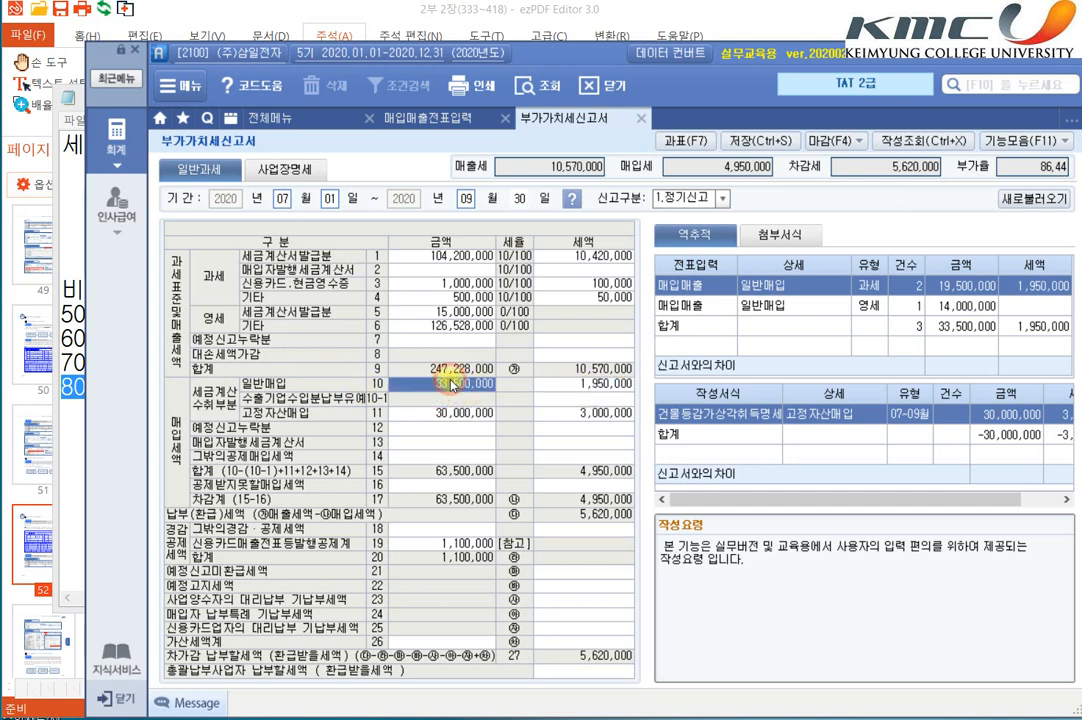
click(570, 388)
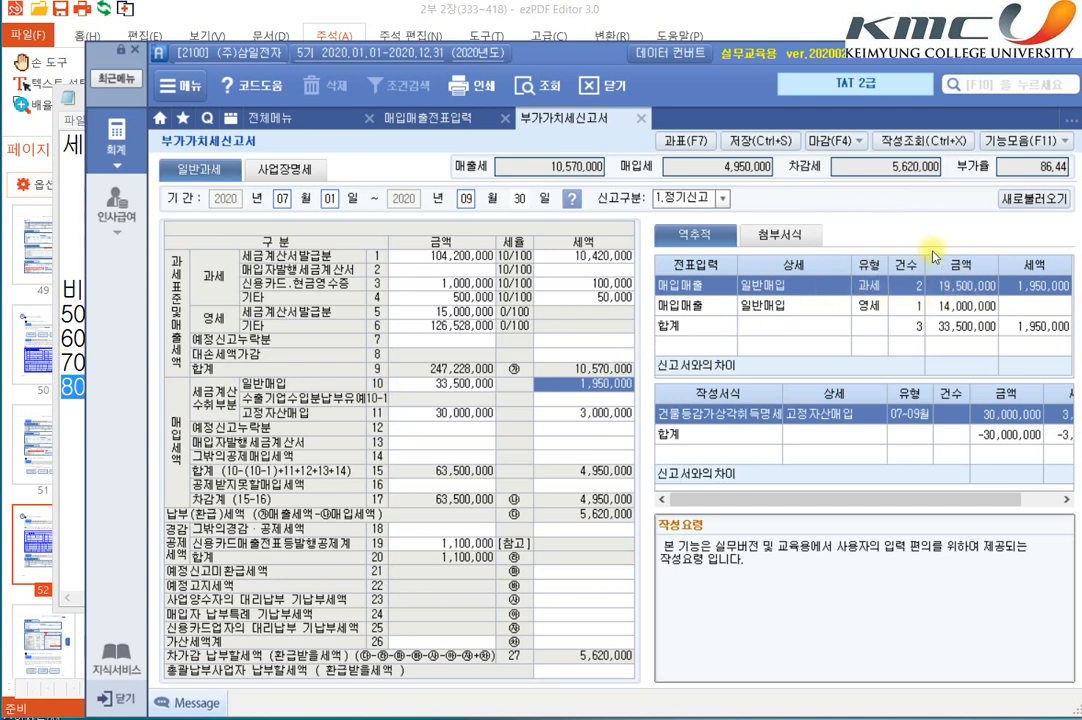
Step: Compare the 과세 and 영세 voucher entries that make up 일반매입 in the 역추적 breakdown
click(978, 307)
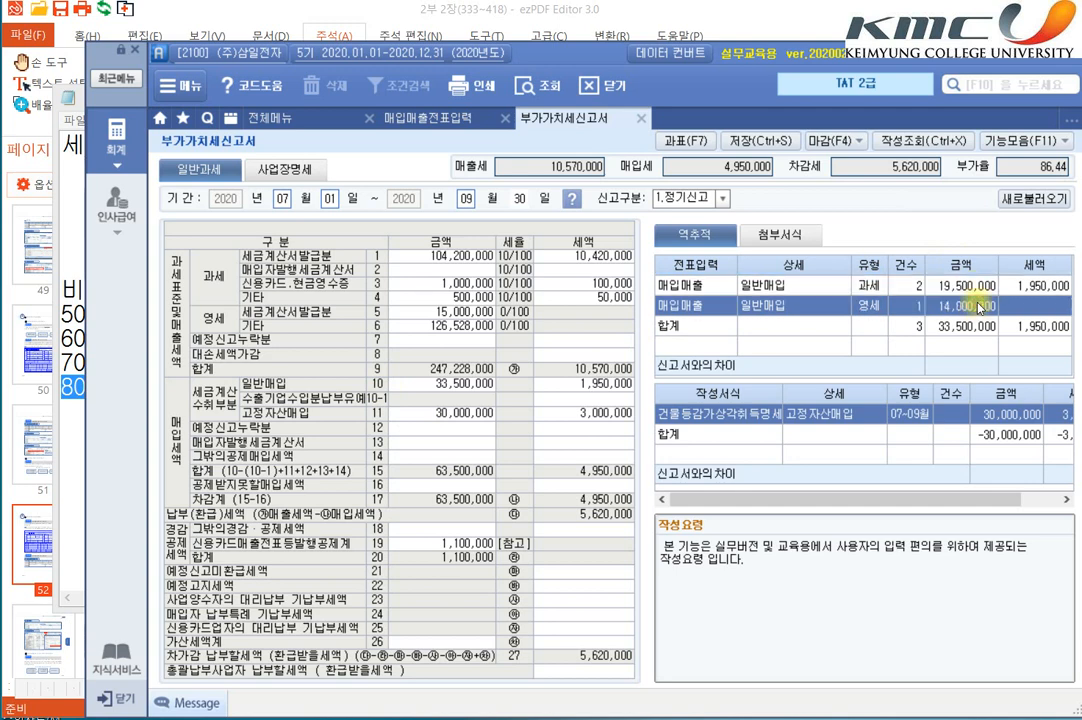
click(982, 284)
click(981, 309)
click(982, 288)
click(976, 309)
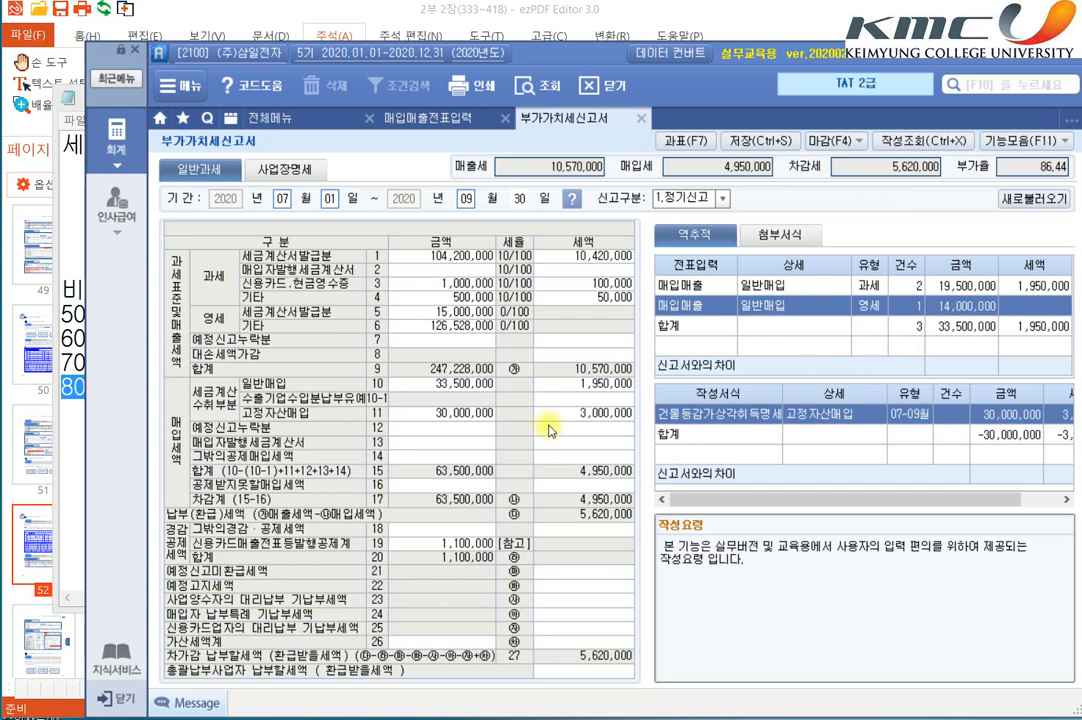
Step: Open the 과세표준명세, examine the 85.계산서수취금액 entry for the tax-exempt purchase, and close the statement
click(686, 140)
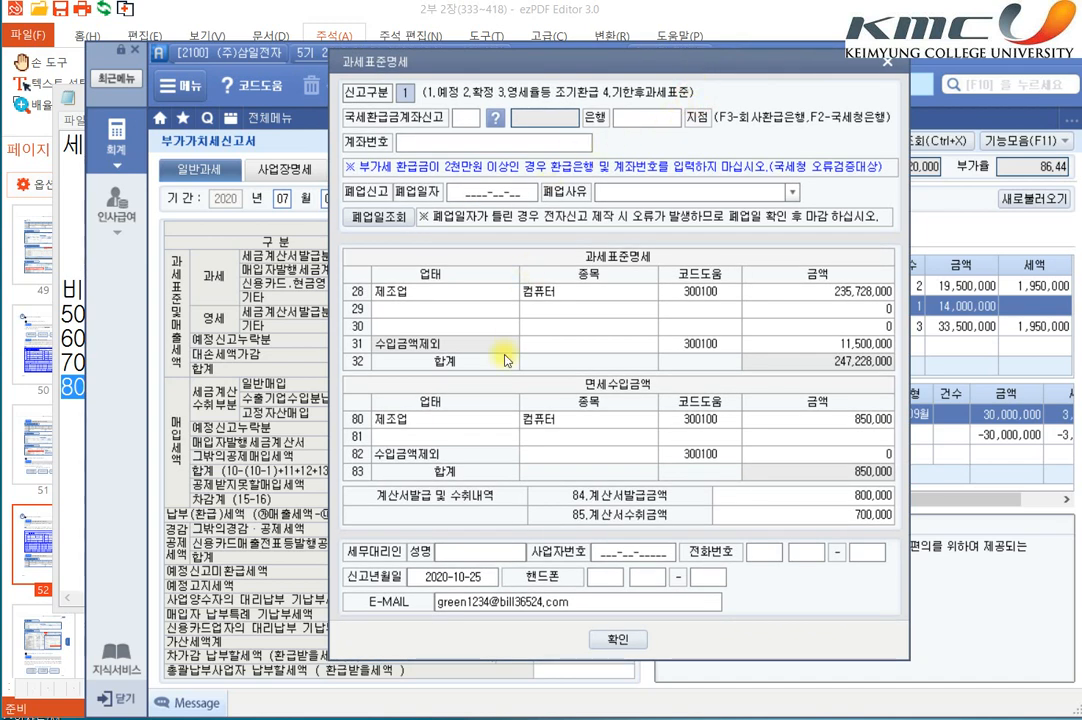
click(776, 512)
click(635, 518)
click(805, 517)
click(653, 517)
click(773, 515)
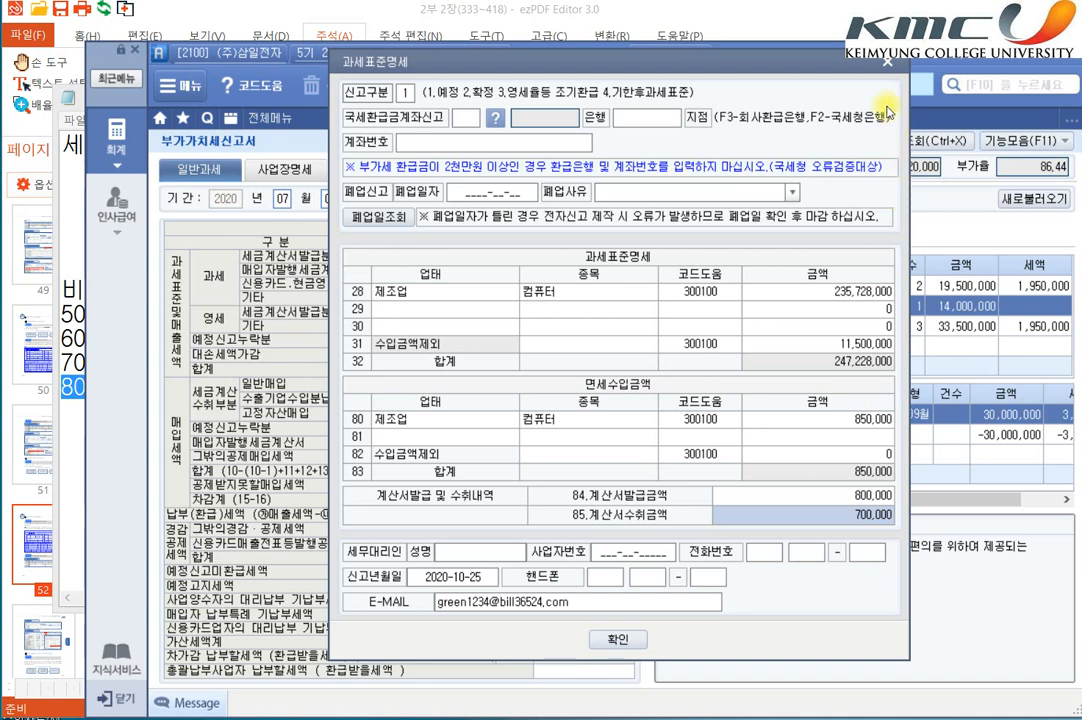
click(889, 62)
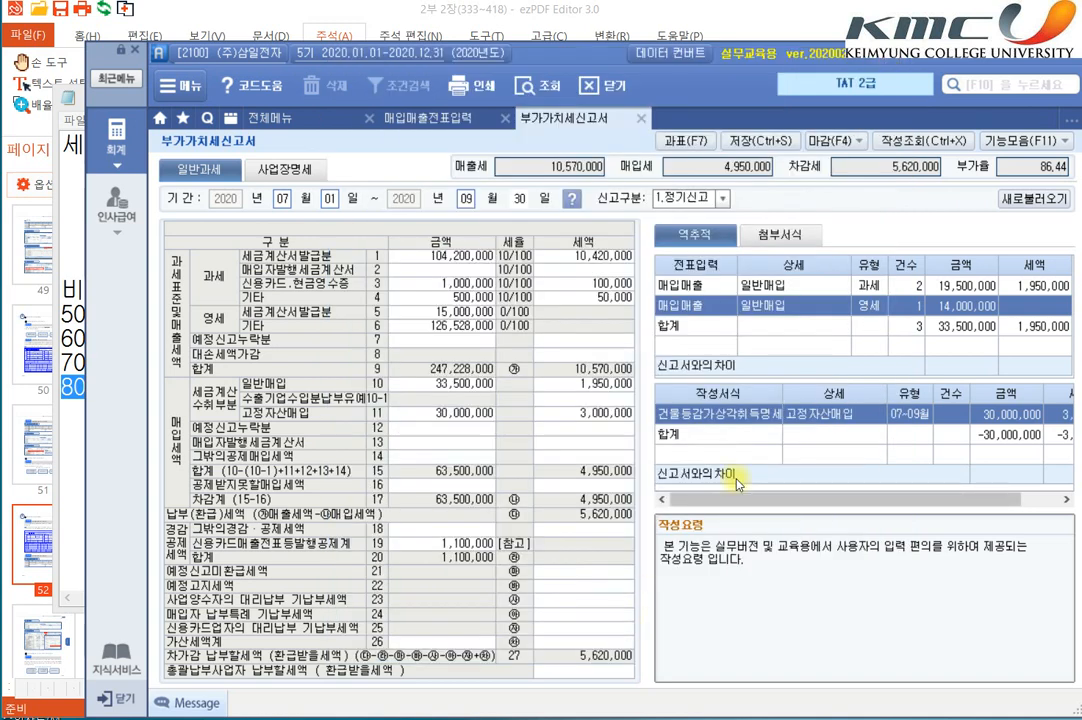